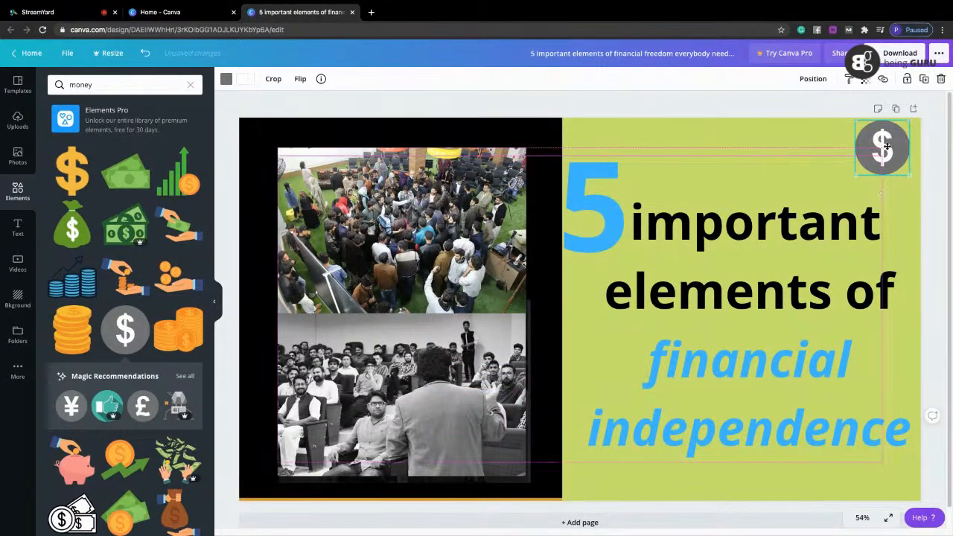
# Recolour the dollar icon with the document's blue for its circle and yellow for its dollar sign.
pyautogui.click(227, 79)
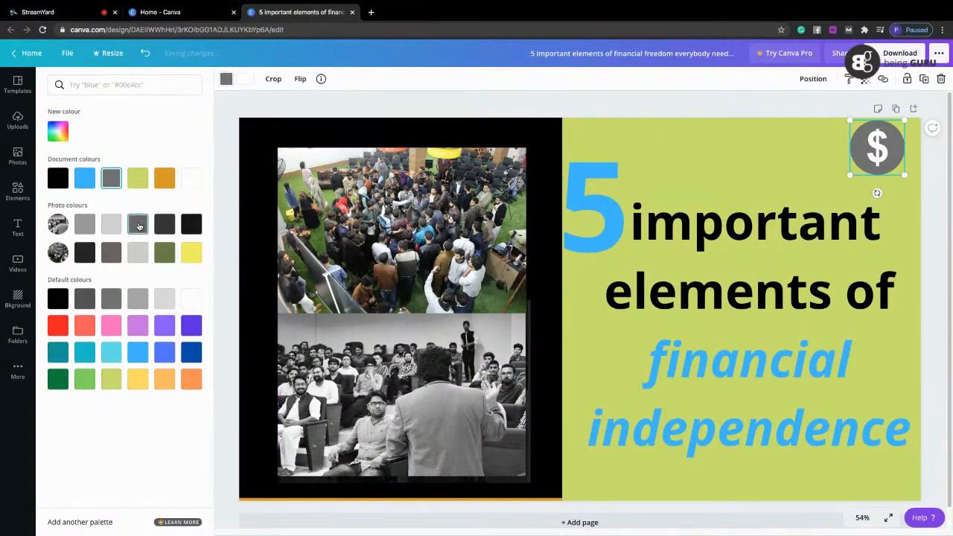
pyautogui.click(84, 179)
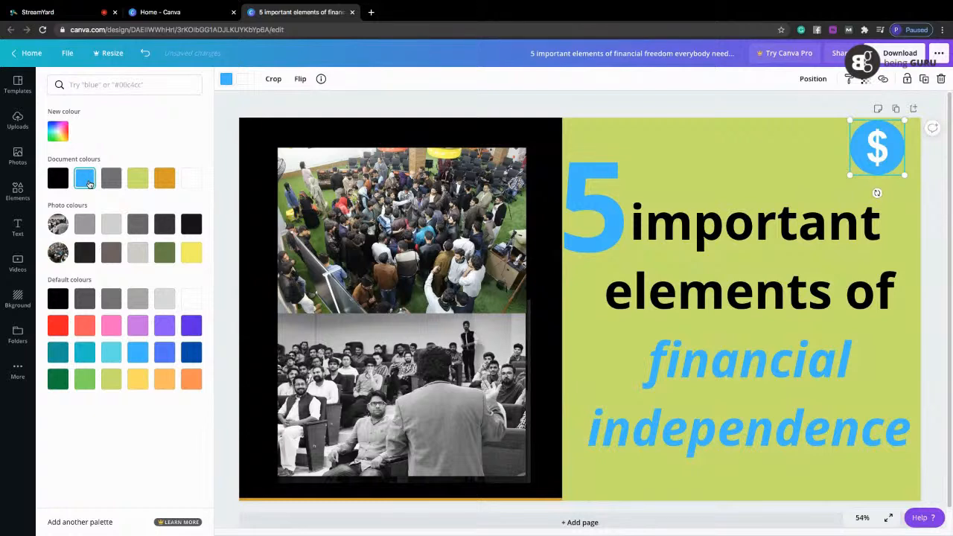
pyautogui.click(242, 79)
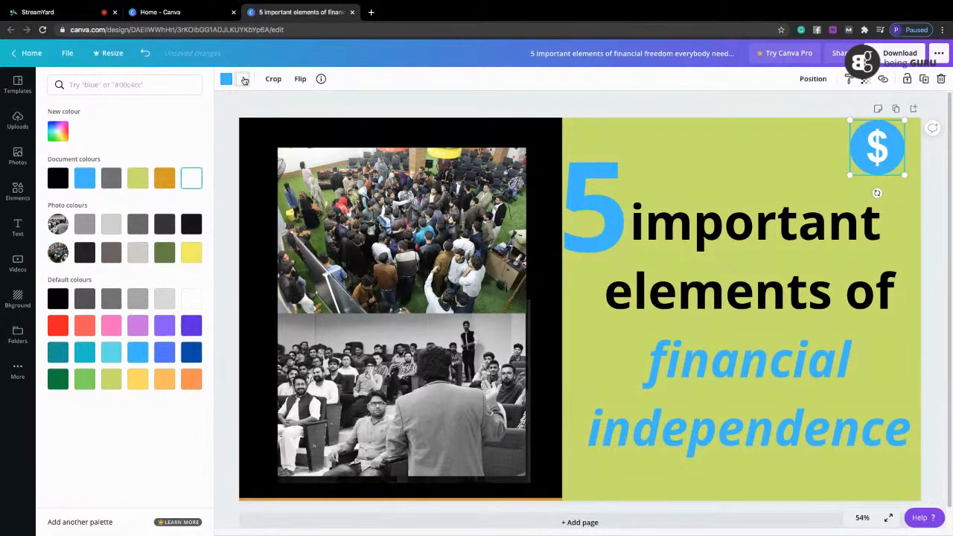
pyautogui.click(163, 379)
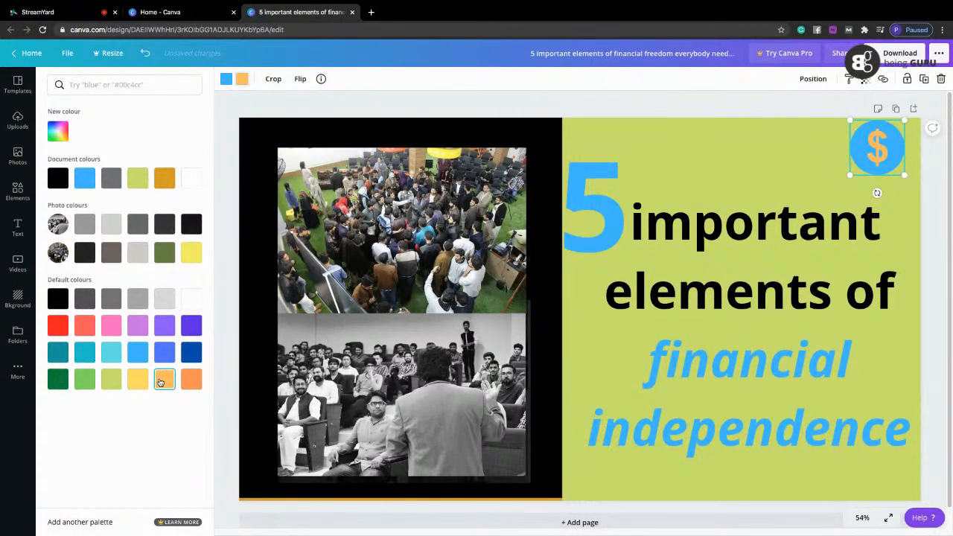
pyautogui.click(134, 384)
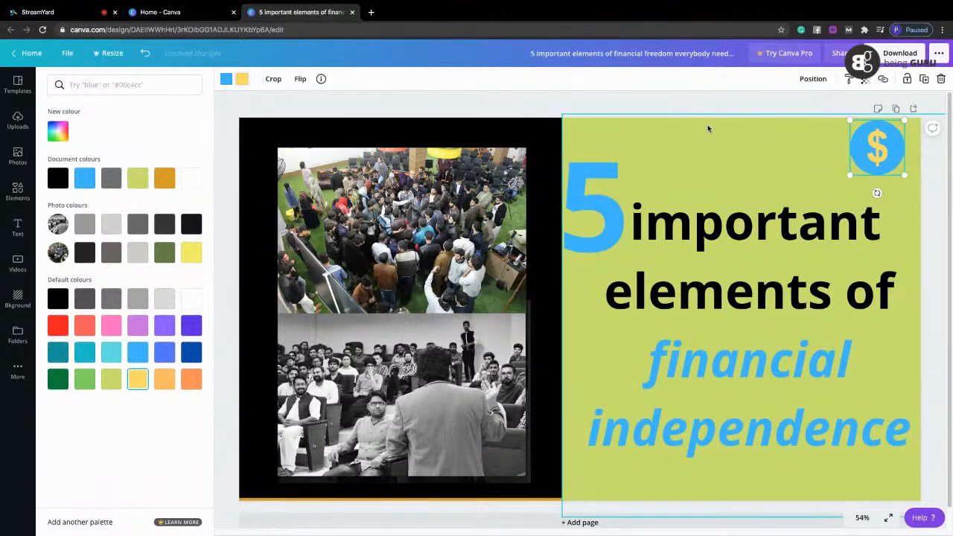
pyautogui.click(932, 193)
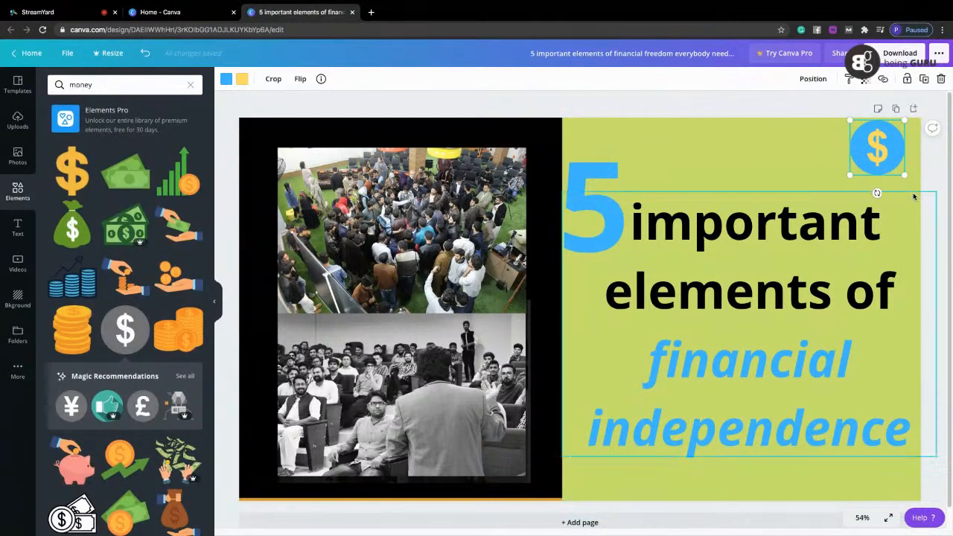
pyautogui.click(935, 188)
# Delete the dollar icon, the headline text and the large number 5 from the green half of the design.
pyautogui.click(895, 151)
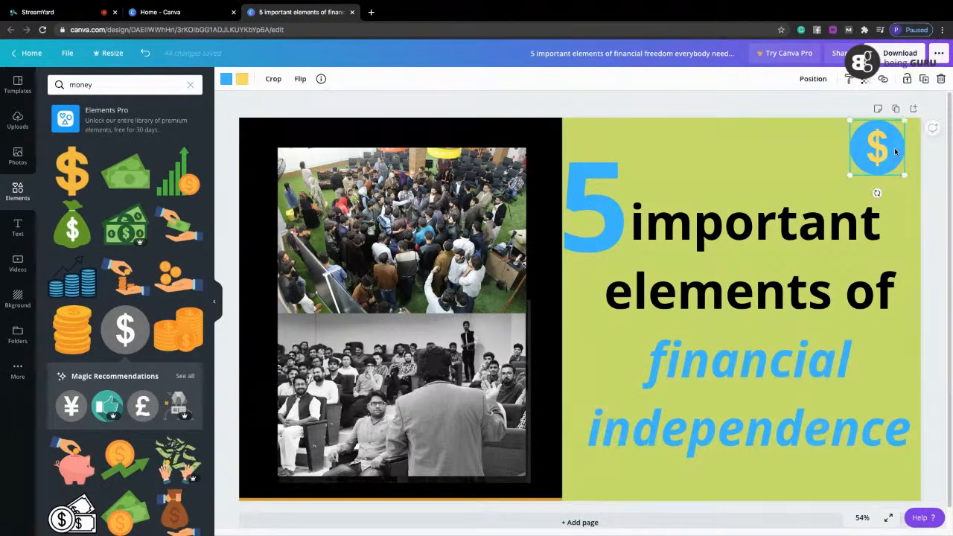
pyautogui.press('Delete')
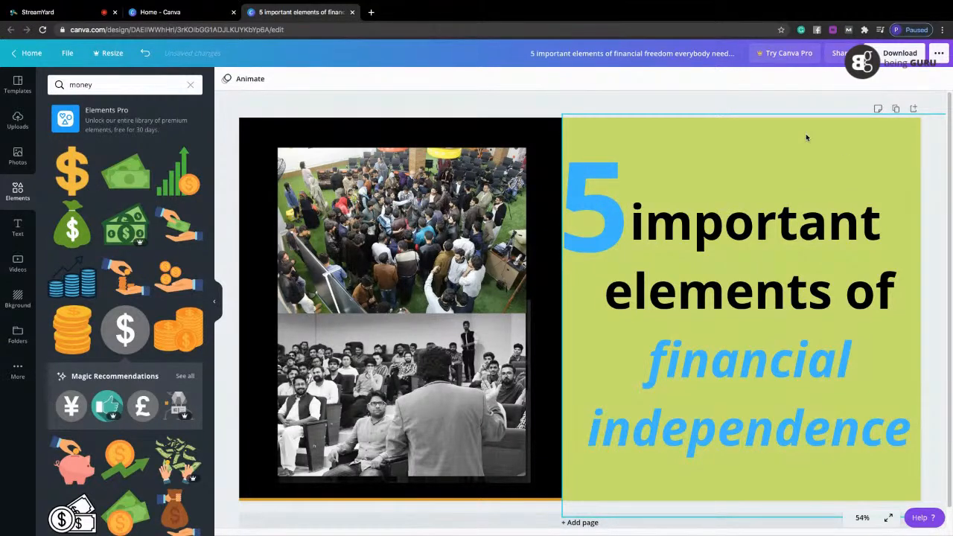
pyautogui.click(767, 219)
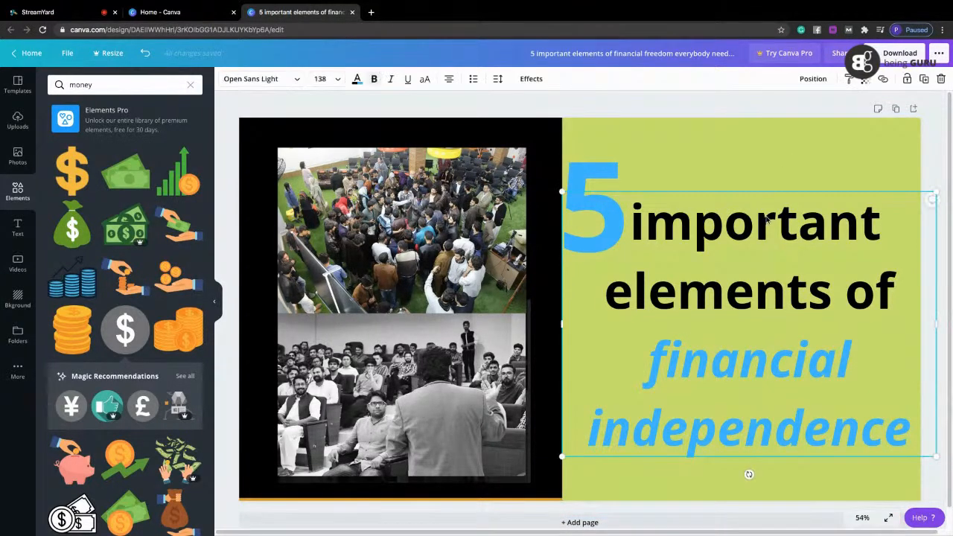
pyautogui.press('Delete')
pyautogui.click(591, 238)
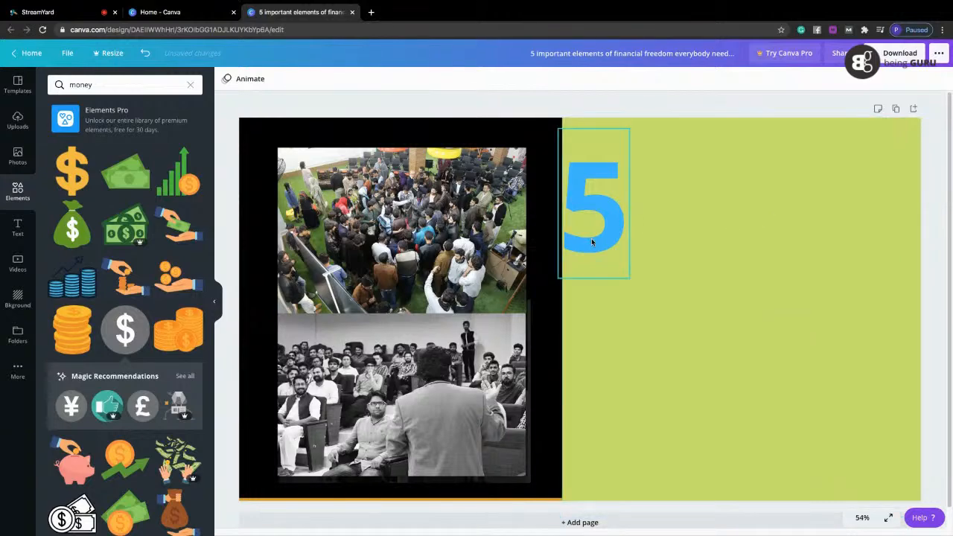
pyautogui.press('Delete')
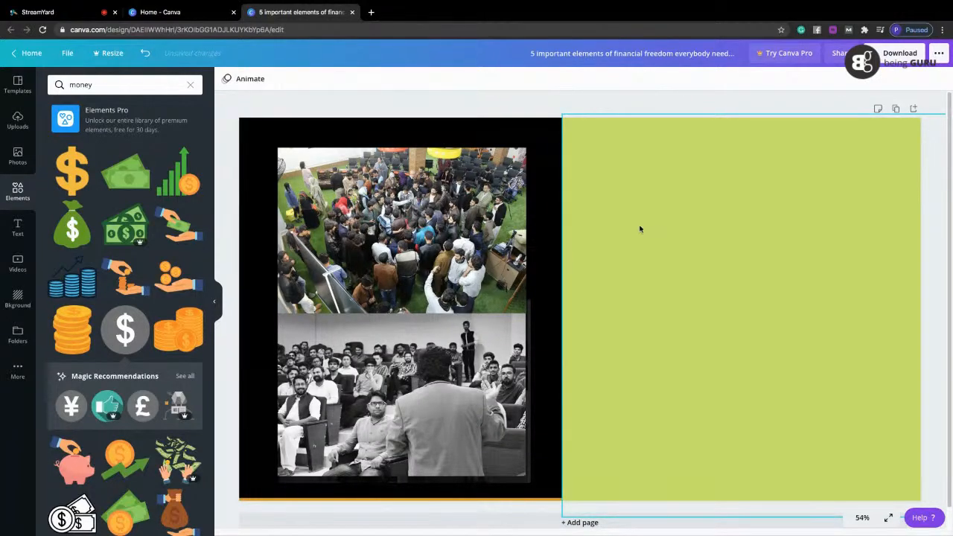
# Open Pexels in a new browser tab and search its free photos for "website development".
pyautogui.click(371, 13)
pyautogui.write('p')
pyautogui.press('Return')
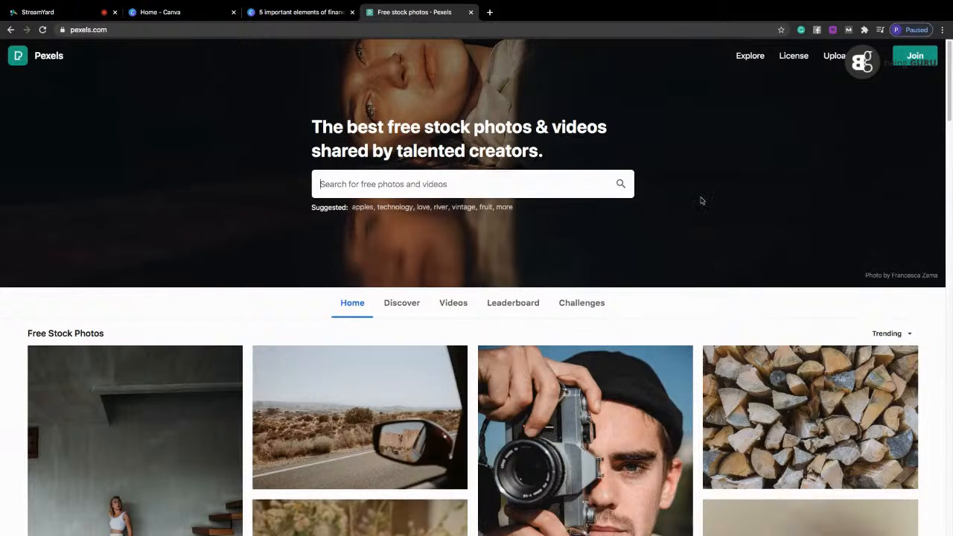
pyautogui.scroll(-1, 949, 109)
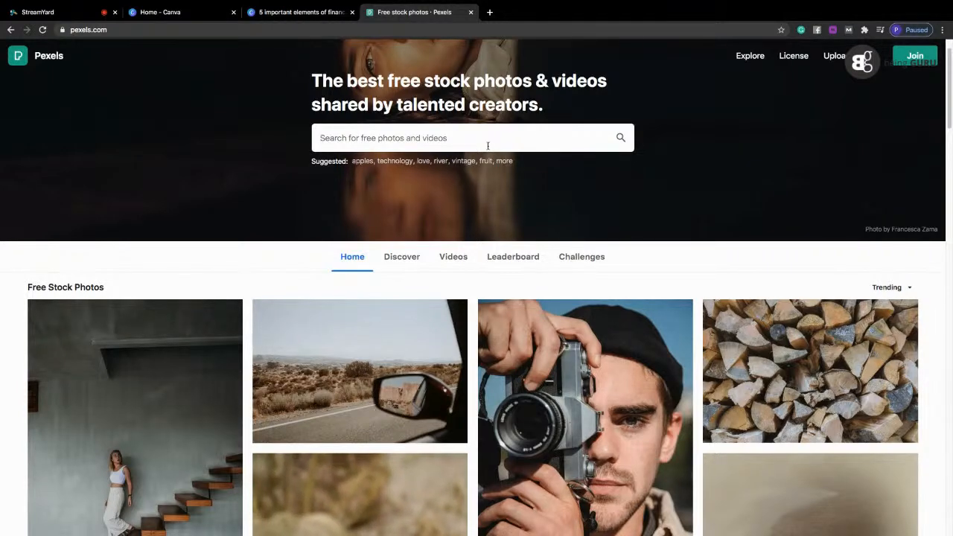
pyautogui.write('website development')
pyautogui.press('Return')
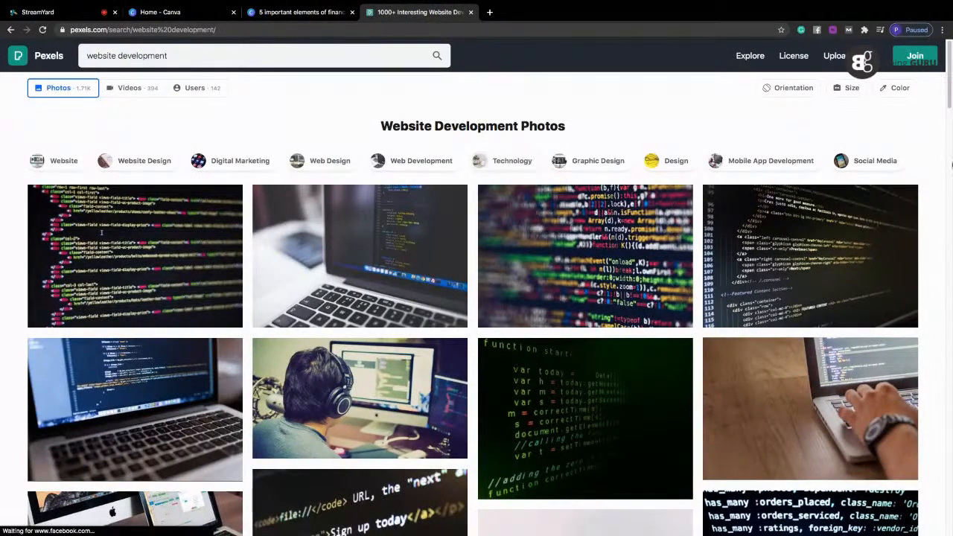
# Browse the website development photos and open the one showing eyeglasses in front of code screens.
pyautogui.scroll(-2, 948, 117)
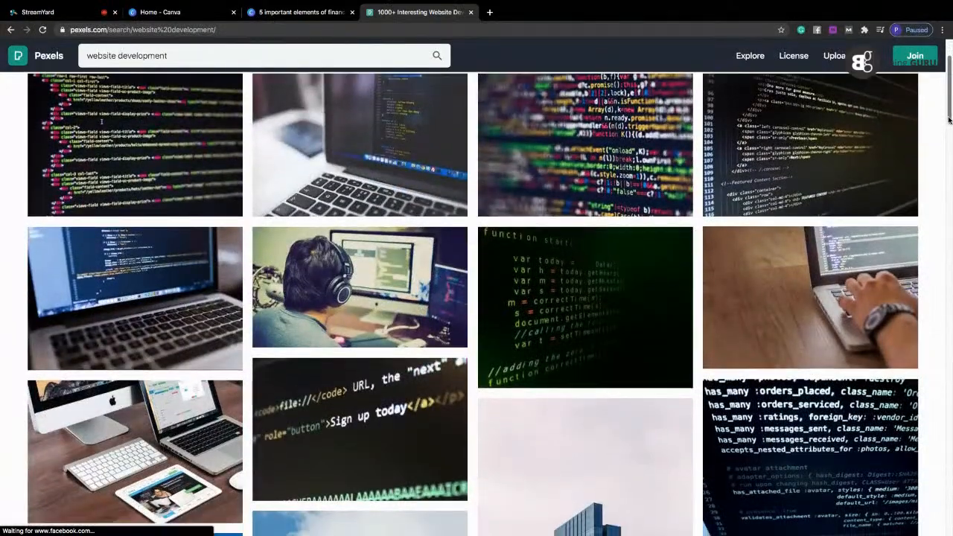
pyautogui.moveTo(949, 116); pyautogui.dragTo(945, 221)
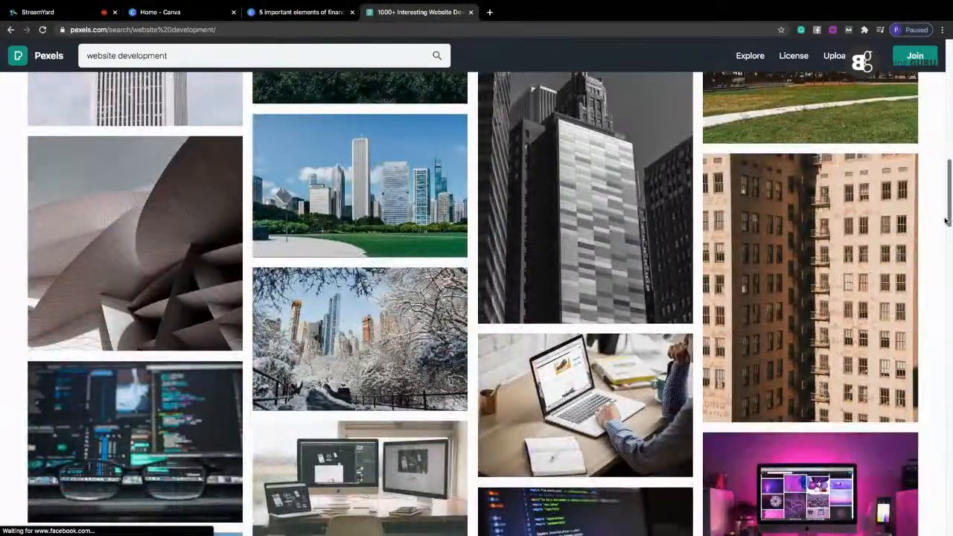
pyautogui.scroll(-2, 946, 224)
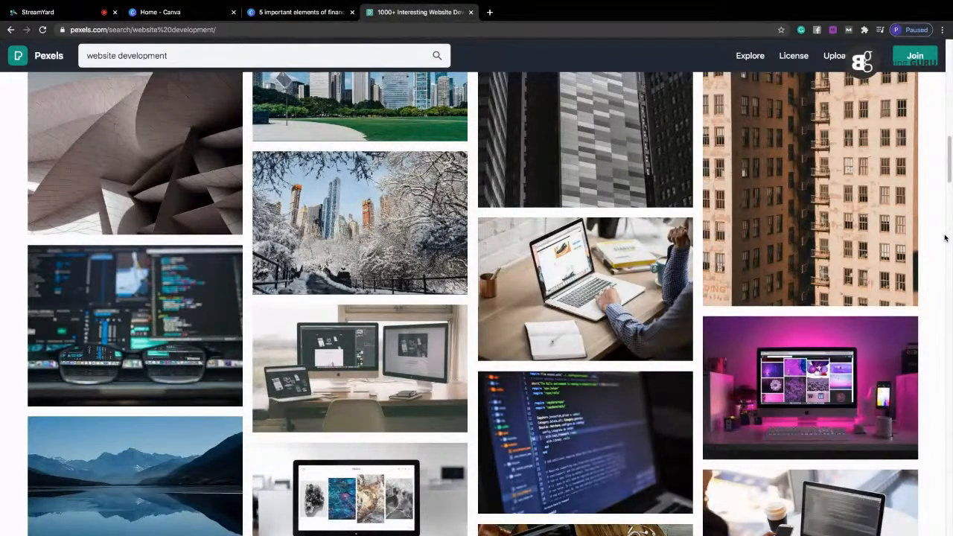
pyautogui.scroll(-3, 944, 246)
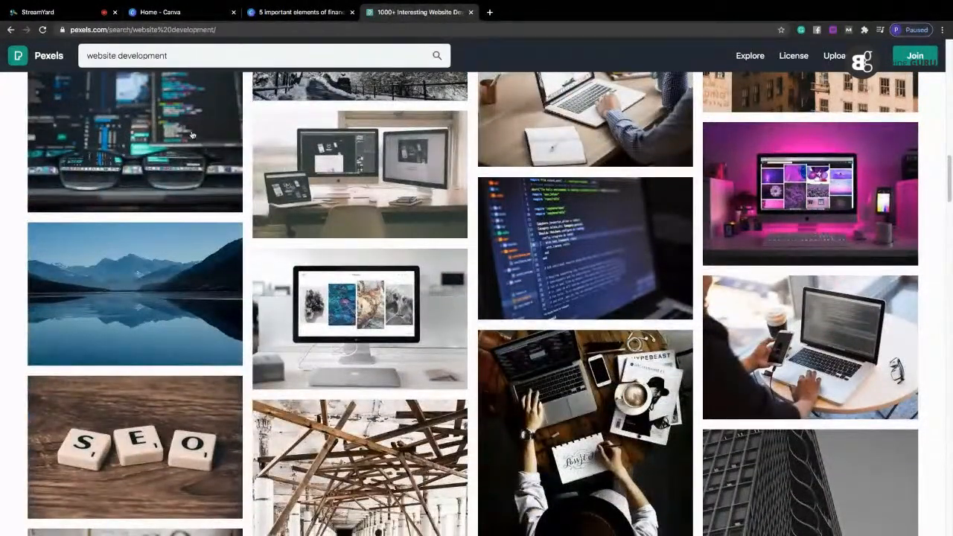
pyautogui.click(192, 135)
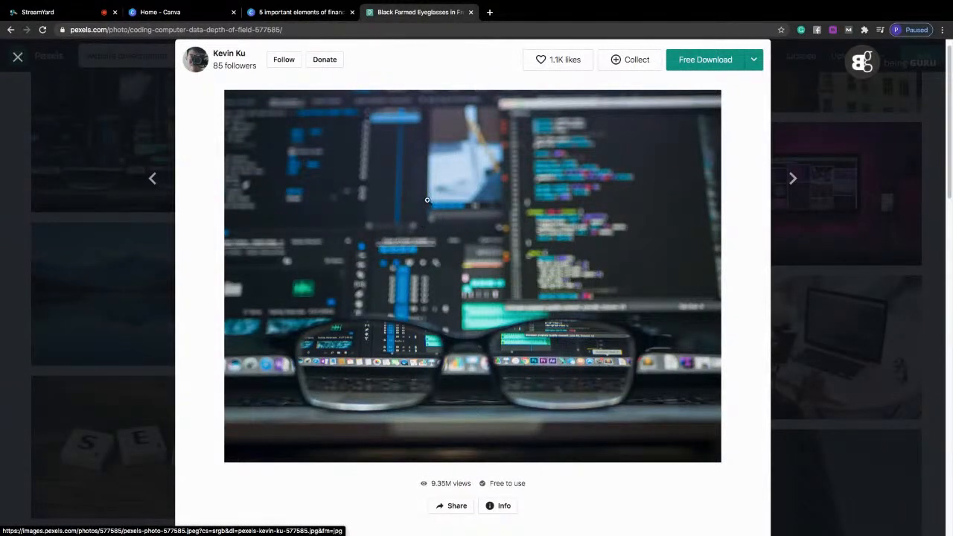
# Open the photo's "Free to use" licence page and read the attribution and modification terms.
pyautogui.scroll(-2, 950, 227)
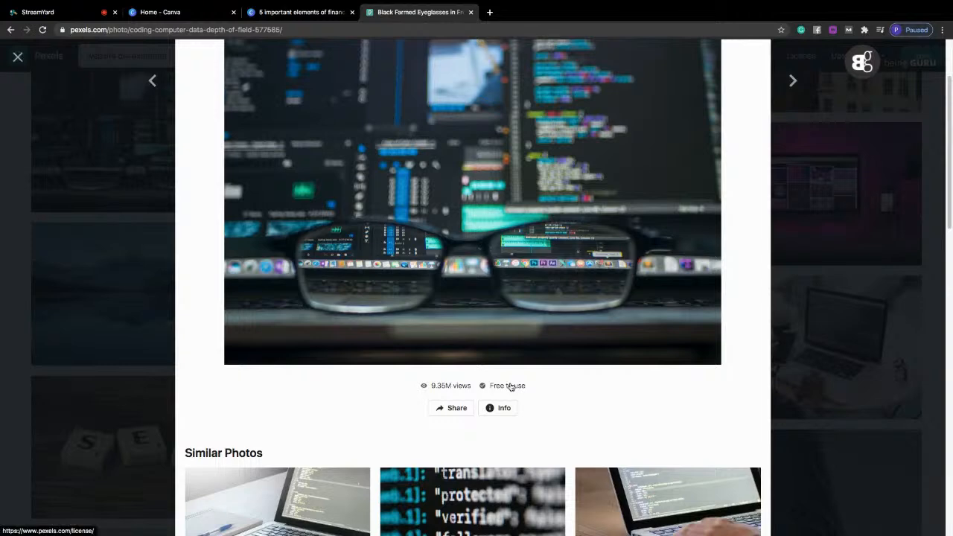
pyautogui.click(511, 386)
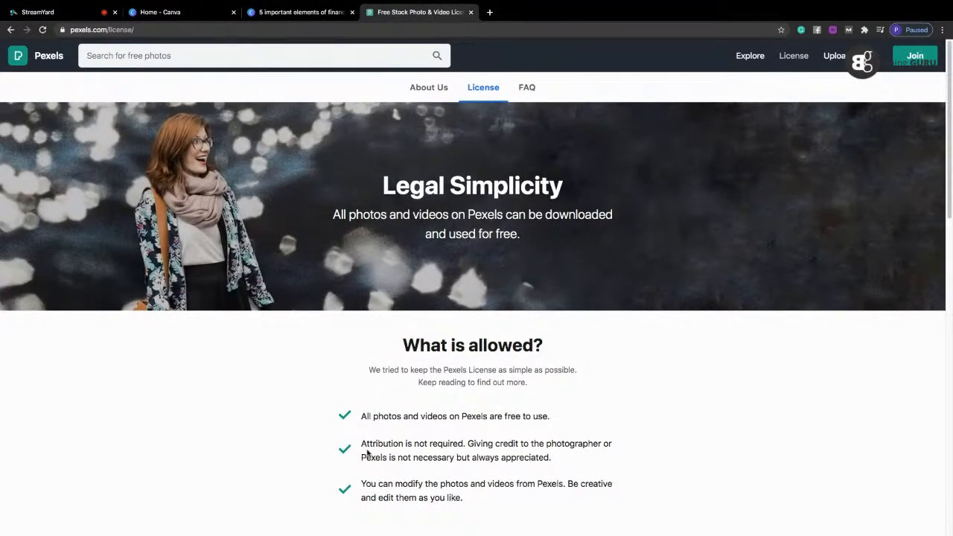
pyautogui.moveTo(361, 444); pyautogui.dragTo(501, 455)
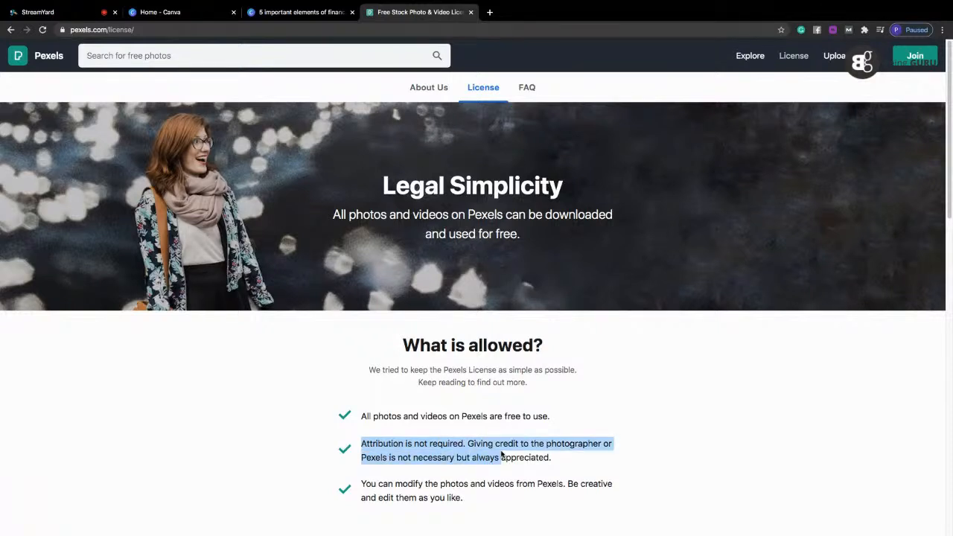
pyautogui.click(497, 484)
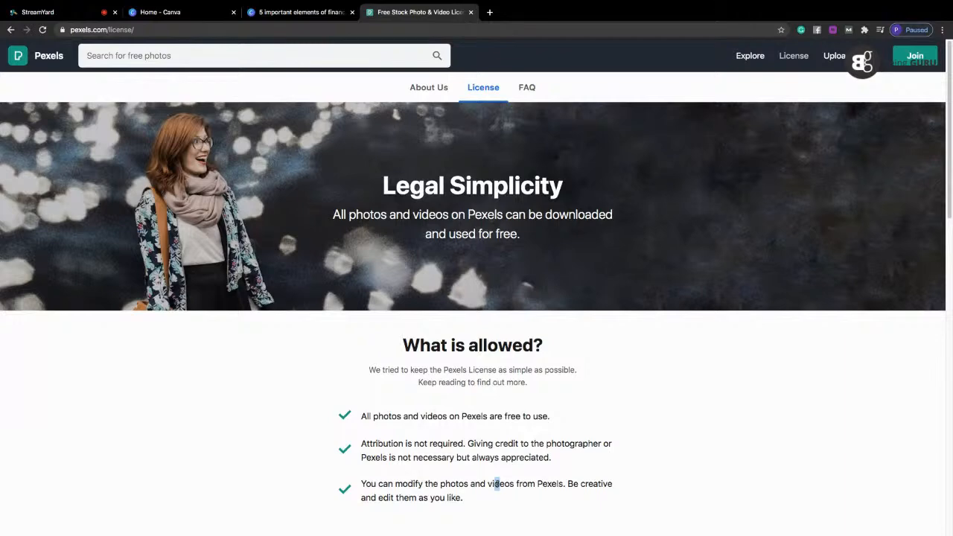
pyautogui.click(323, 9)
pyautogui.click(431, 14)
# Return to the eyeglasses photo and save the image as the JPEG pexels-photo-577585 in the awa folder.
pyautogui.hotkey('alt', 'Left')
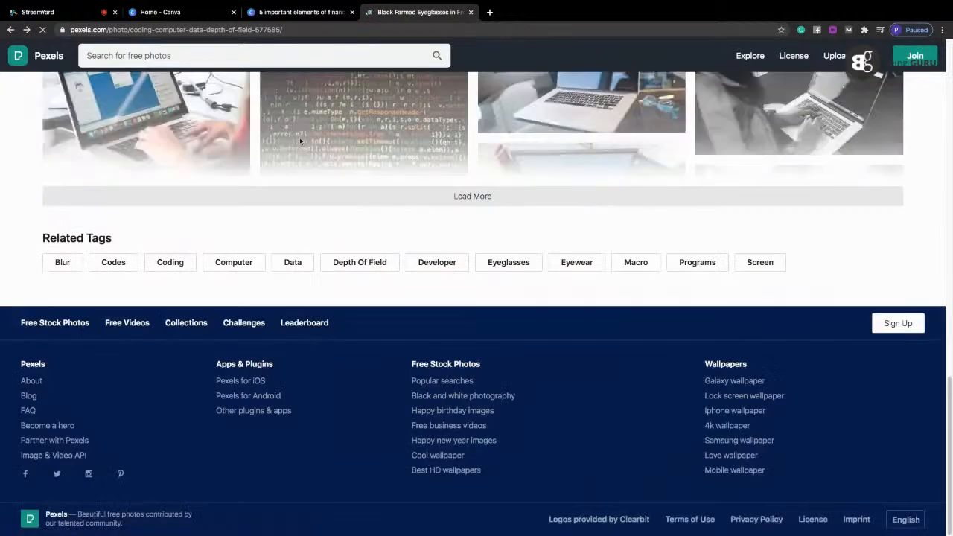
pyautogui.scroll(15, 381, 175)
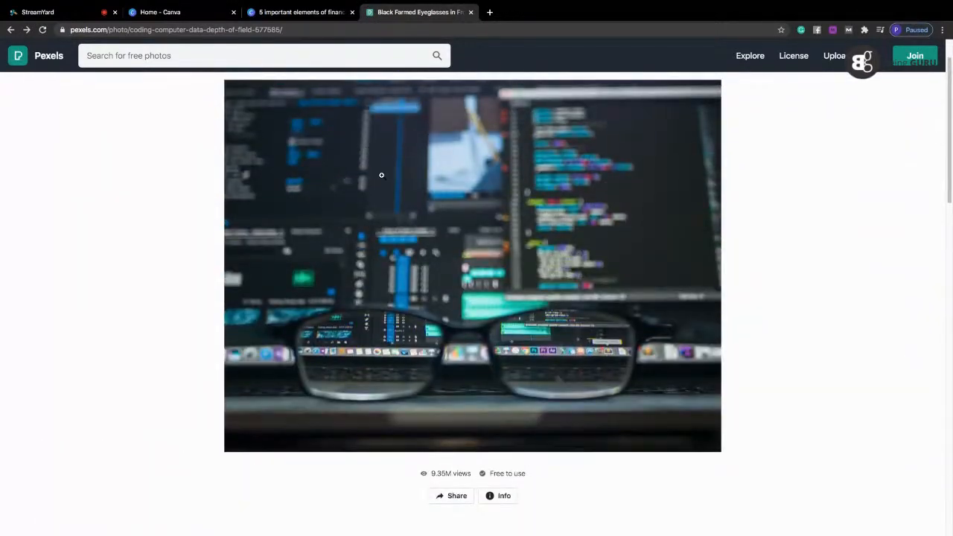
pyautogui.rightClick(381, 175)
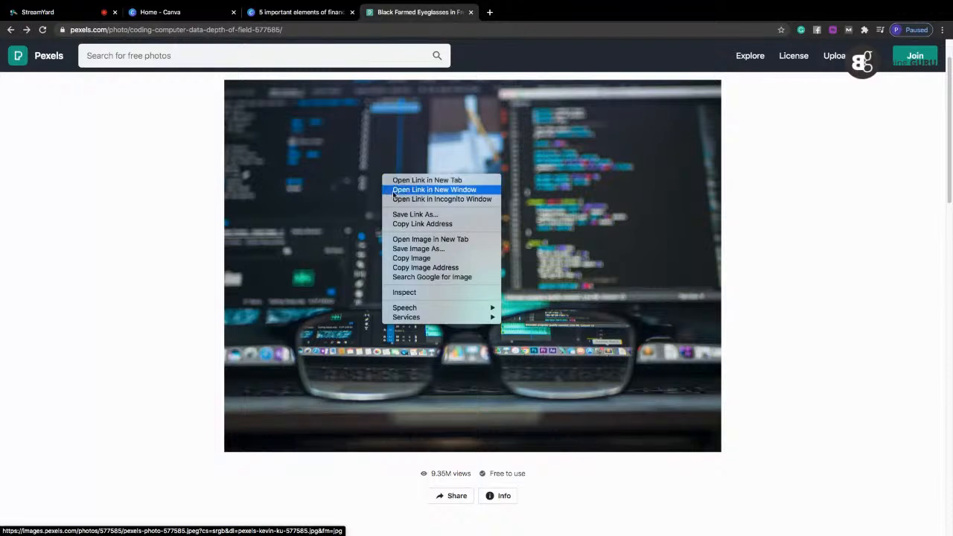
pyautogui.click(408, 249)
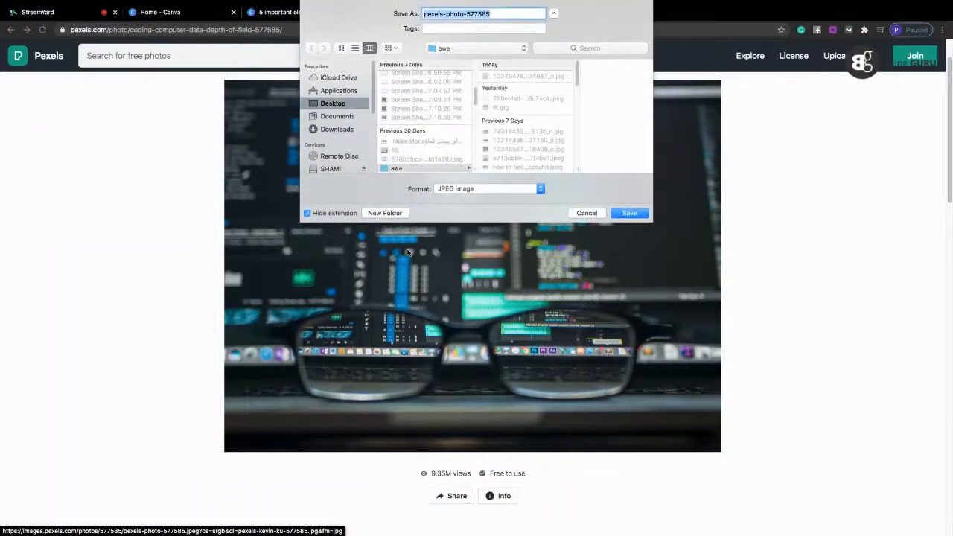
pyautogui.press('Return')
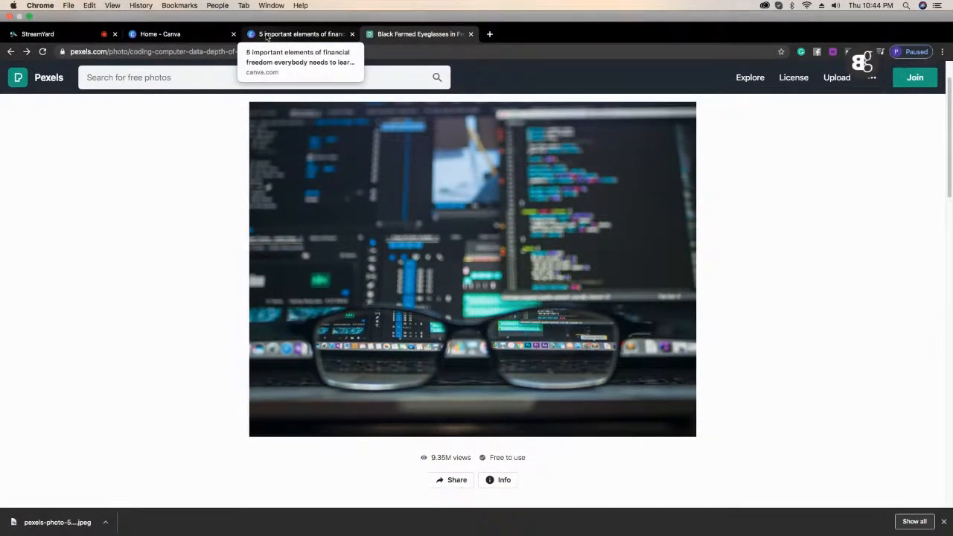
# Switch to the Canva design and upload pexels-photo-577585.jpeg from the awa folder on the Desktop.
pyautogui.click(267, 36)
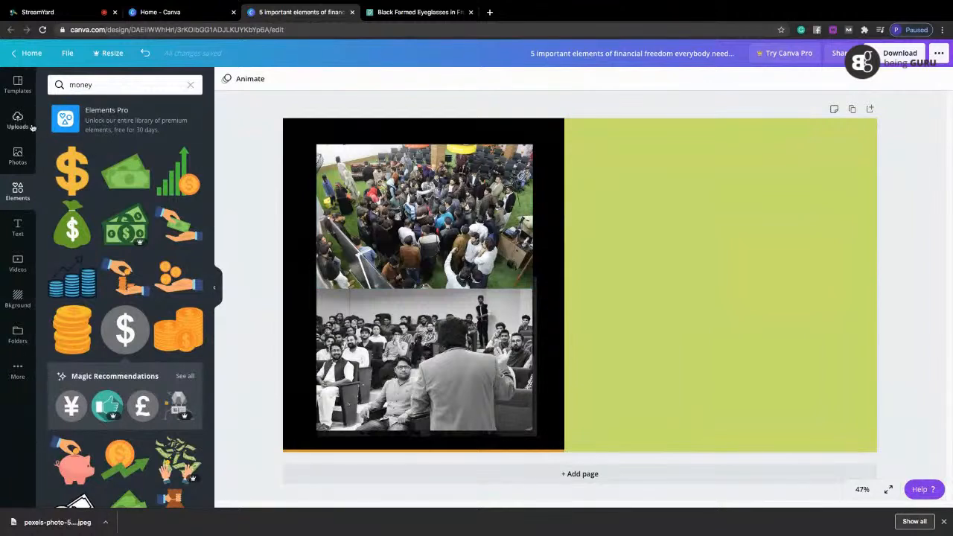
pyautogui.click(15, 160)
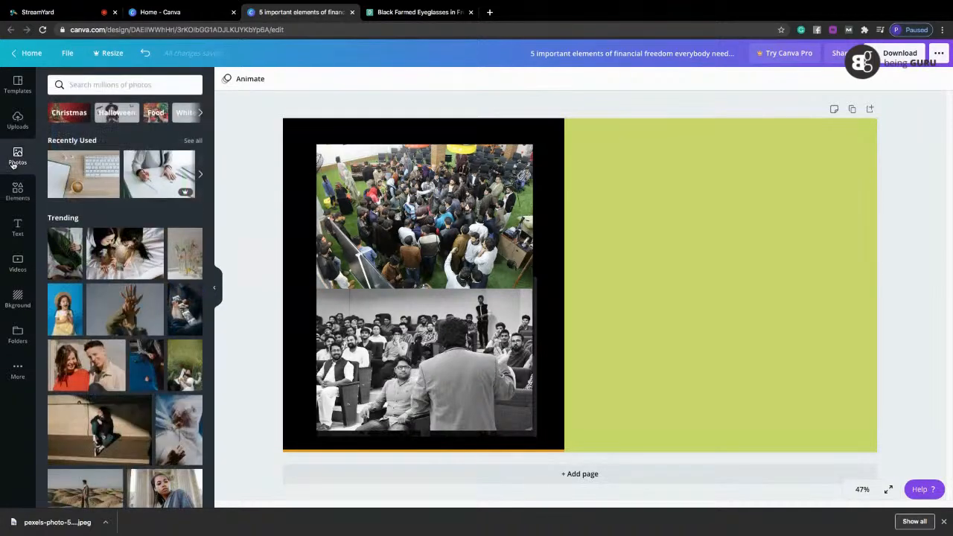
pyautogui.click(18, 121)
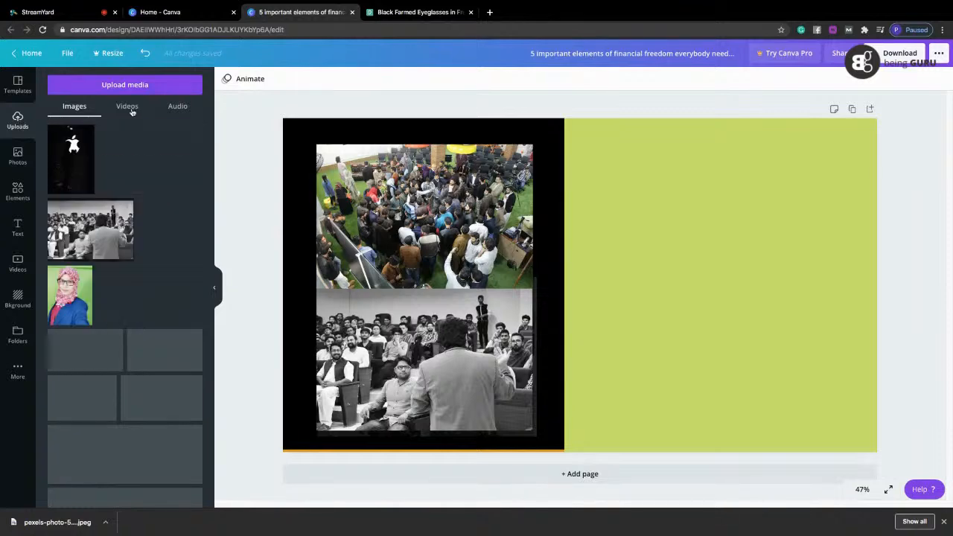
pyautogui.click(136, 83)
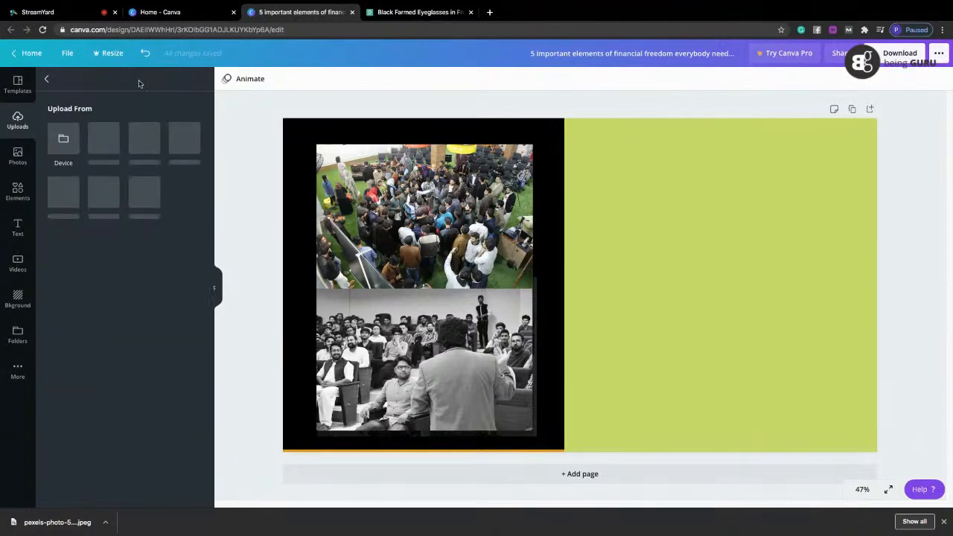
pyautogui.click(66, 144)
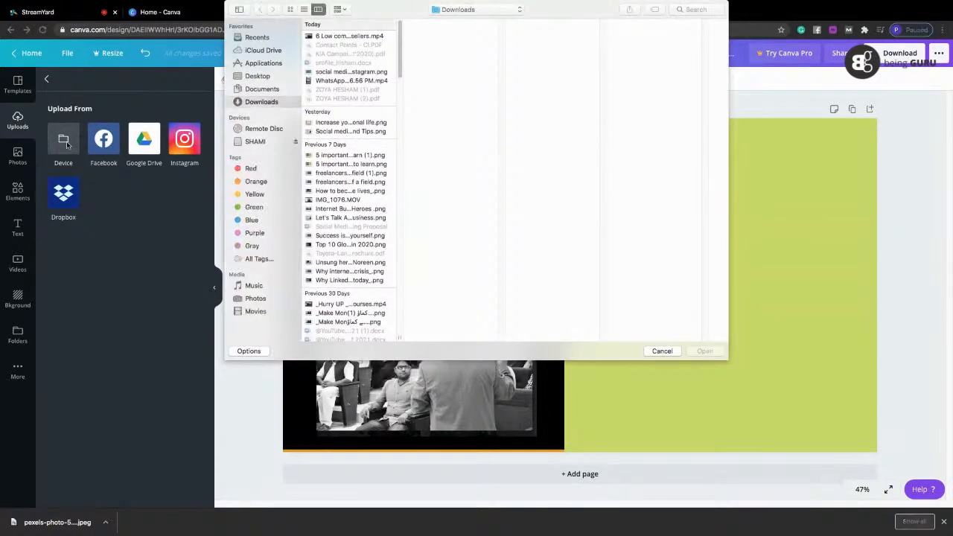
pyautogui.click(257, 77)
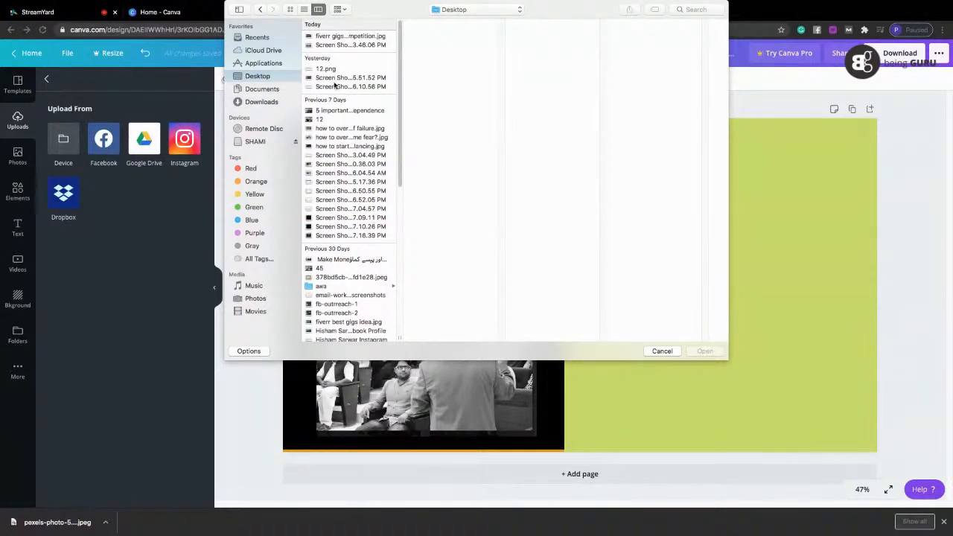
pyautogui.click(320, 291)
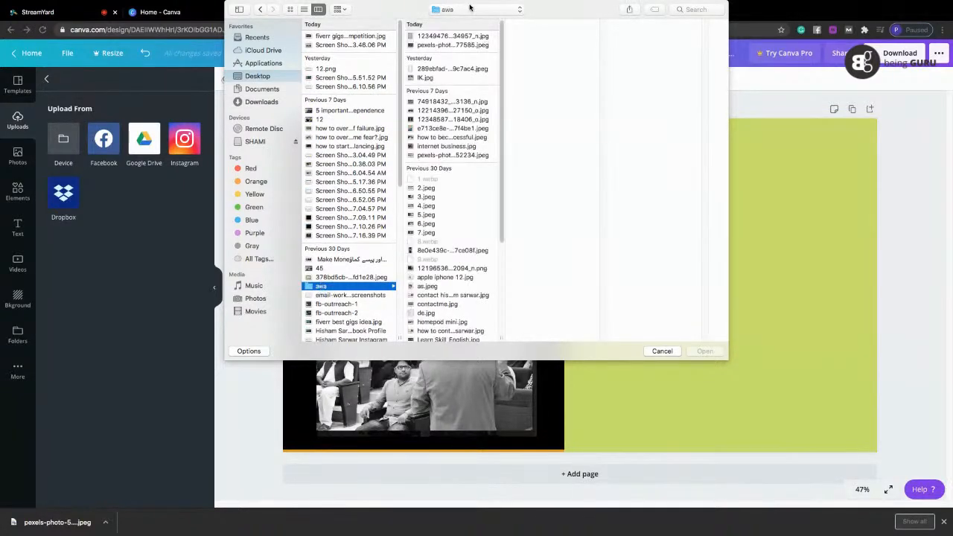
pyautogui.click(453, 46)
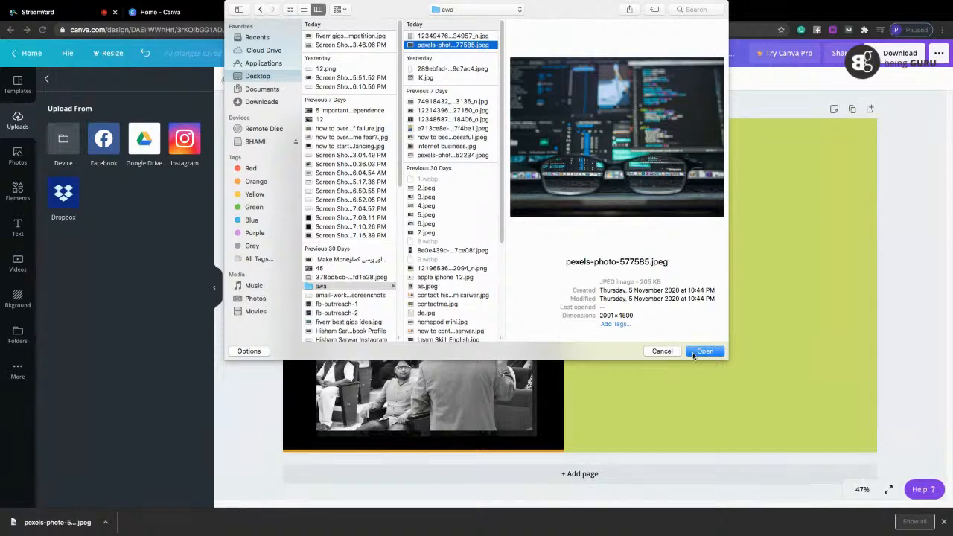
pyautogui.click(693, 351)
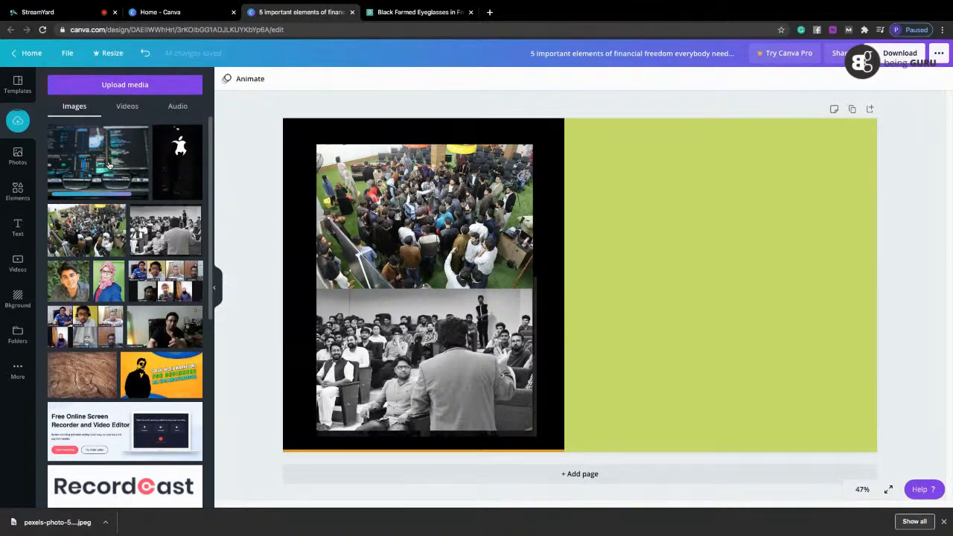
# Place the uploaded eyeglasses photo on the page and delete the two event photos from the black half.
pyautogui.click(108, 165)
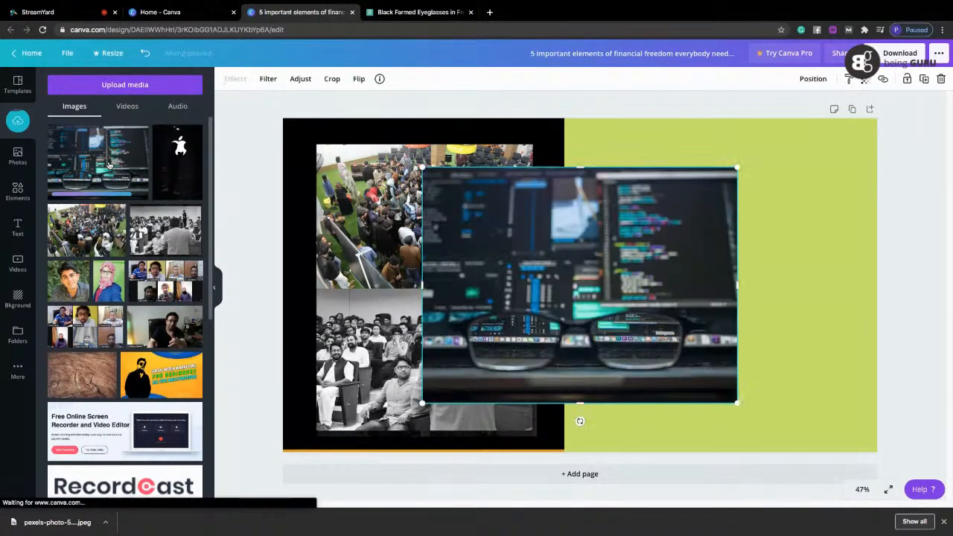
pyautogui.moveTo(651, 309); pyautogui.dragTo(758, 303)
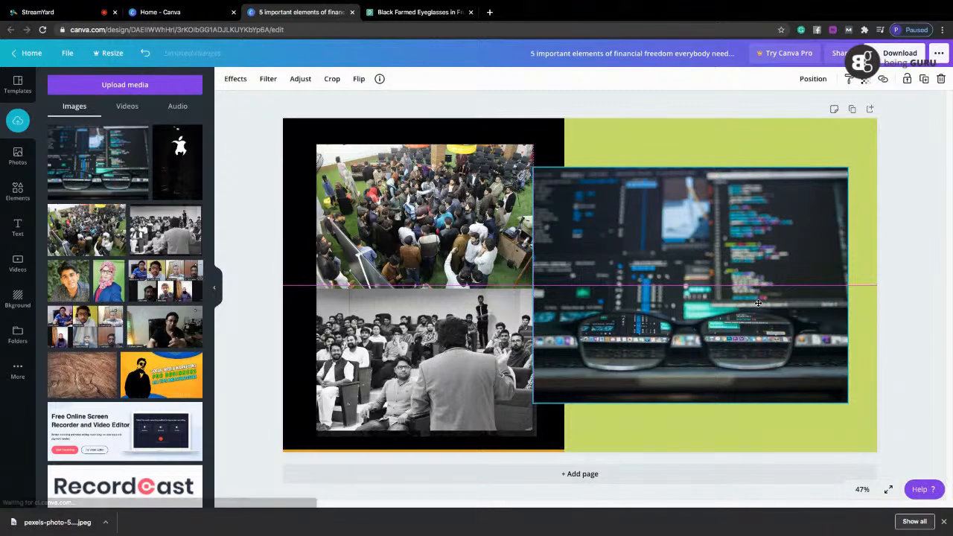
pyautogui.click(425, 417)
pyautogui.press('Delete')
pyautogui.click(428, 279)
pyautogui.press('Delete')
# Enlarge the eyeglasses photo to nearly the full page height and centre it over the black and green halves.
pyautogui.moveTo(620, 272); pyautogui.dragTo(391, 238)
pyautogui.moveTo(756, 411); pyautogui.dragTo(762, 366)
pyautogui.moveTo(625, 301); pyautogui.dragTo(696, 302)
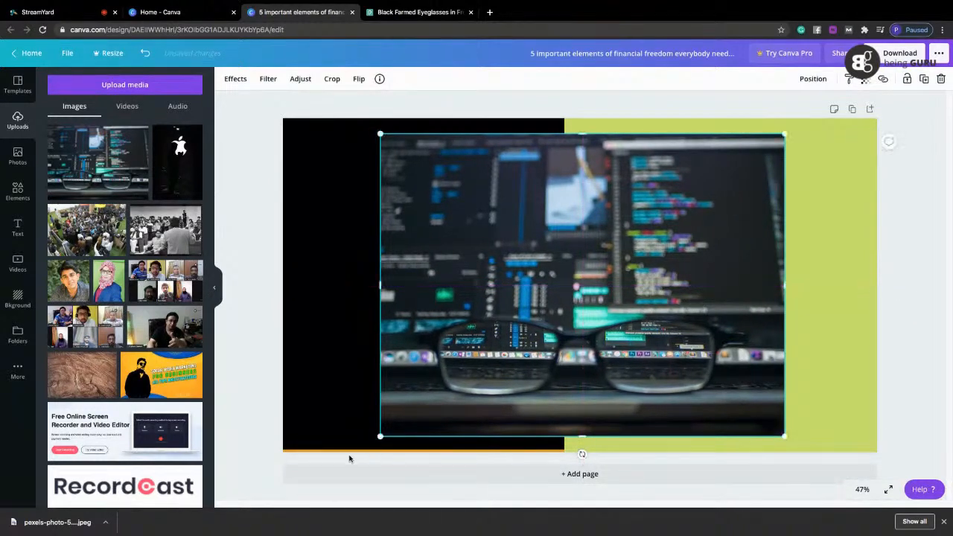
# Delete the thin orange line along the page's lower edge and shift the eyeglasses photo slightly to the right.
pyautogui.click(352, 451)
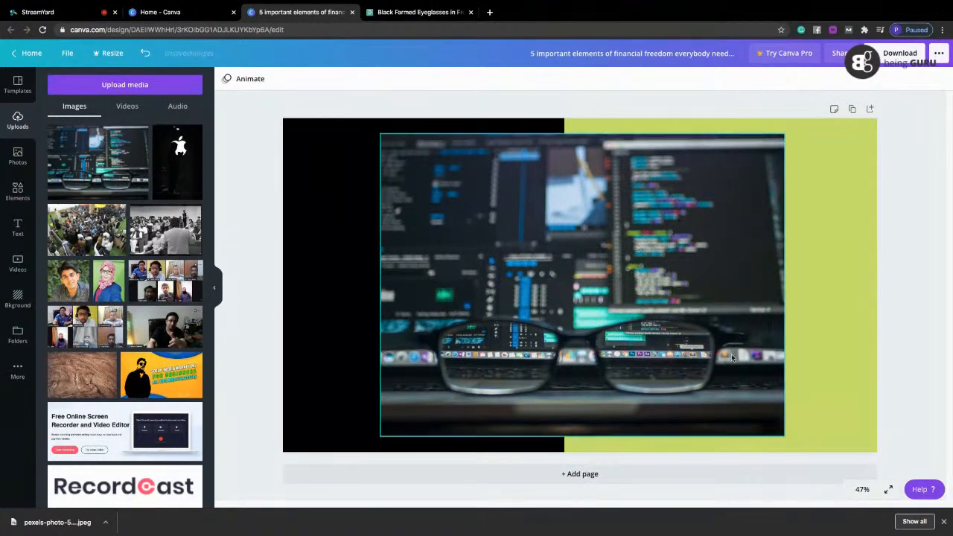
pyautogui.click(548, 450)
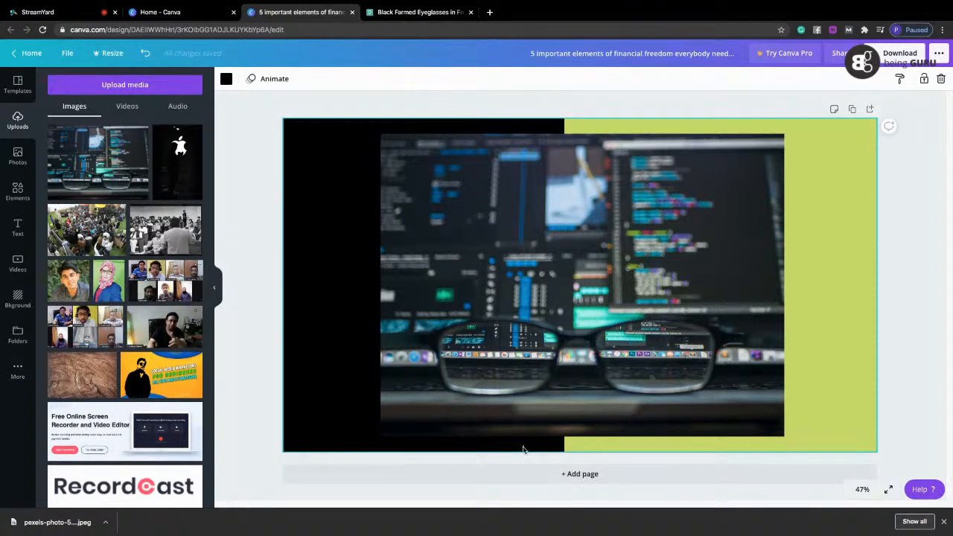
pyautogui.click(688, 303)
pyautogui.moveTo(689, 303); pyautogui.dragTo(702, 302)
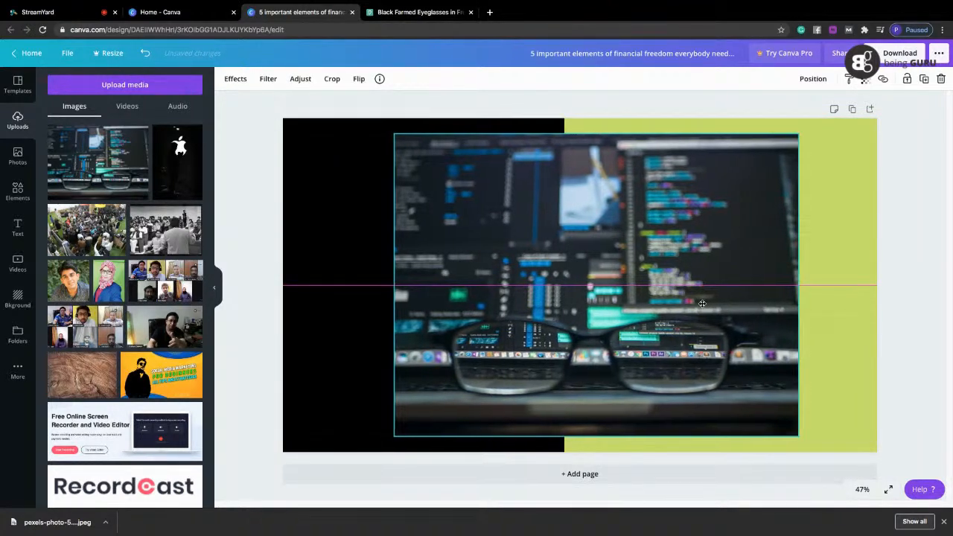
pyautogui.click(939, 267)
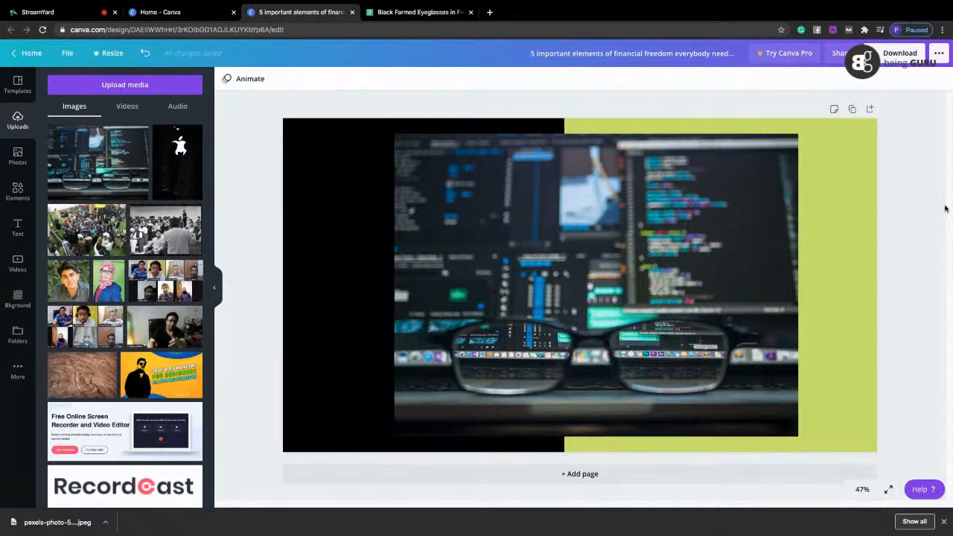
# Add a text box over the eyeglasses photo reading "Amazing Website Designs".
pyautogui.press('t')
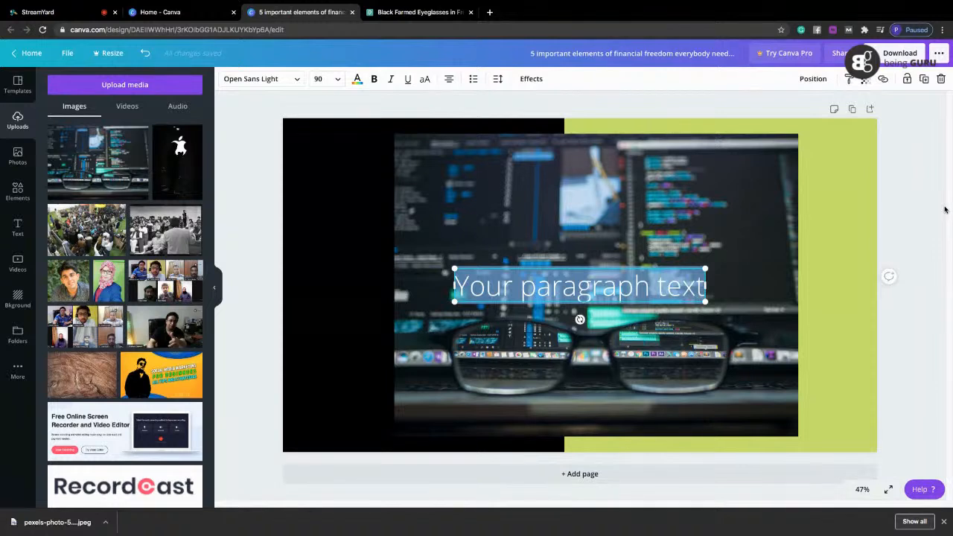
pyautogui.write('offe')
pyautogui.press('super+a')
pyautogui.write('Offer')
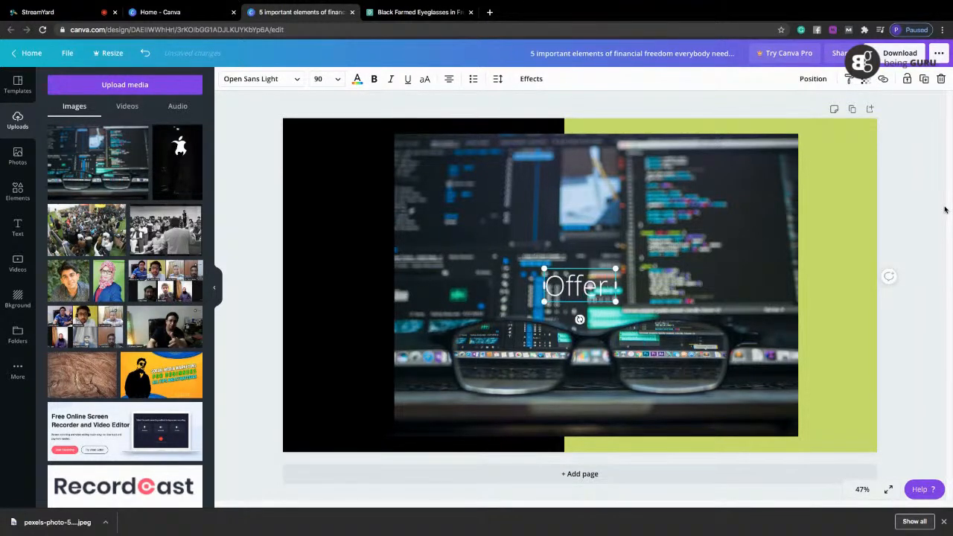
pyautogui.press('BackSpace')
pyautogui.press('BackSpace')
pyautogui.press('BackSpace')
pyautogui.press('BackSpace')
pyautogui.press('BackSpace')
pyautogui.press('BackSpace')
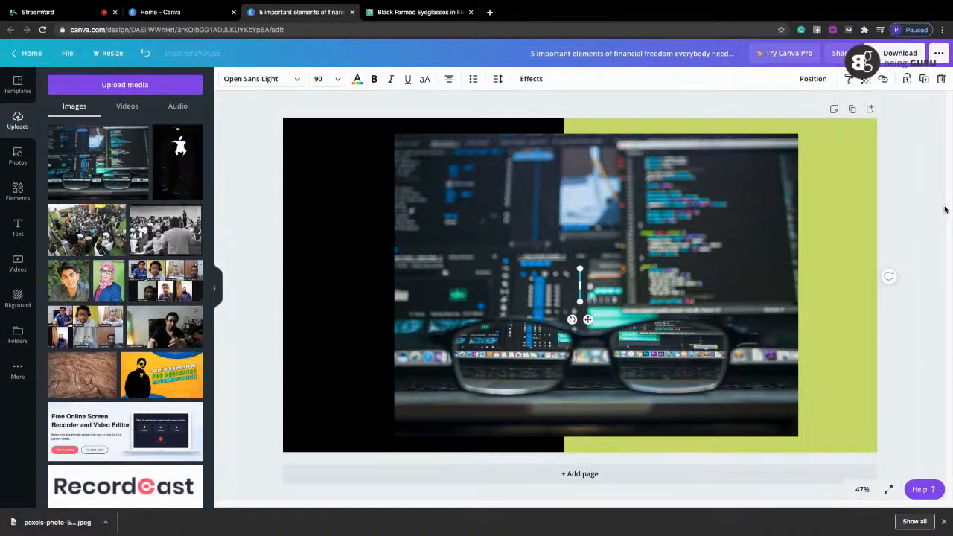
pyautogui.write('Ama')
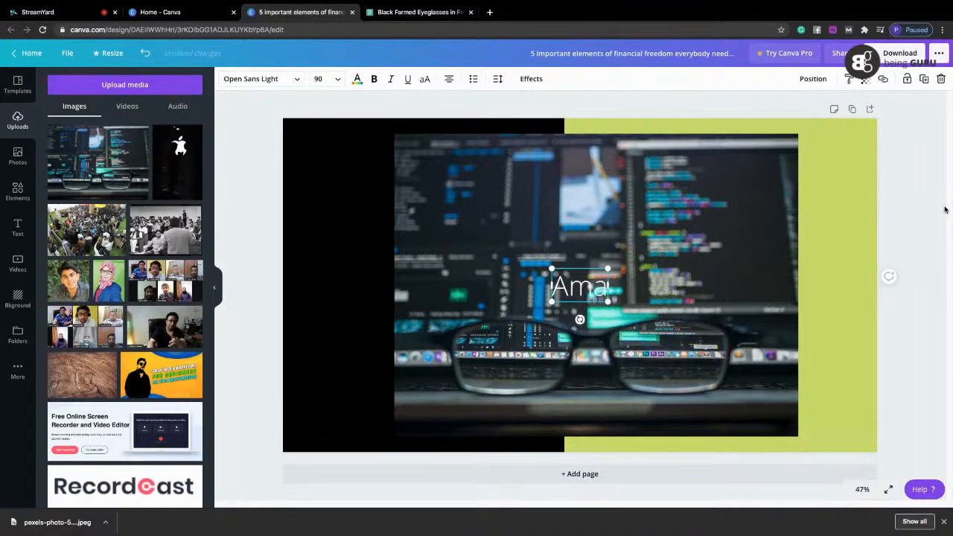
pyautogui.press('BackSpace')
pyautogui.press('BackSpace')
pyautogui.press('BackSpace')
pyautogui.write('Amazing')
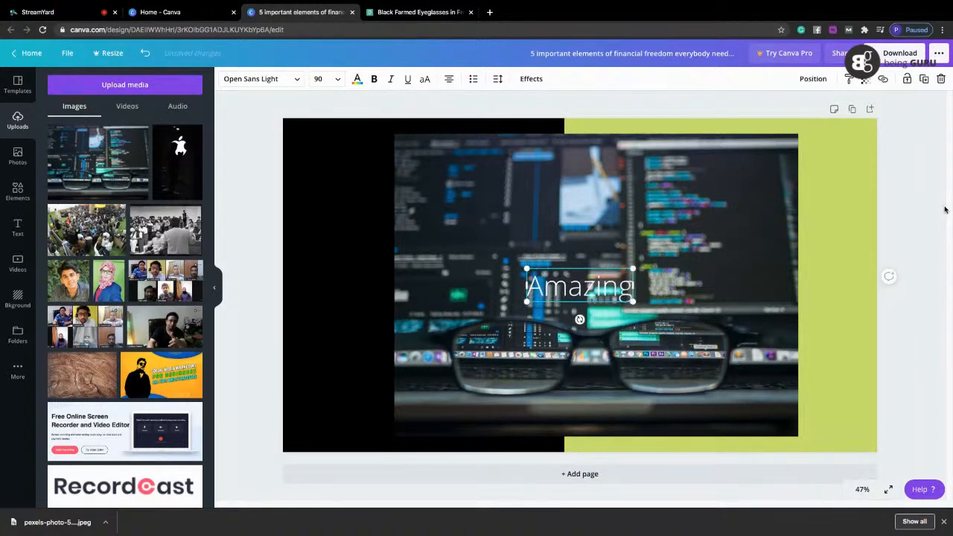
pyautogui.write(' Desig')
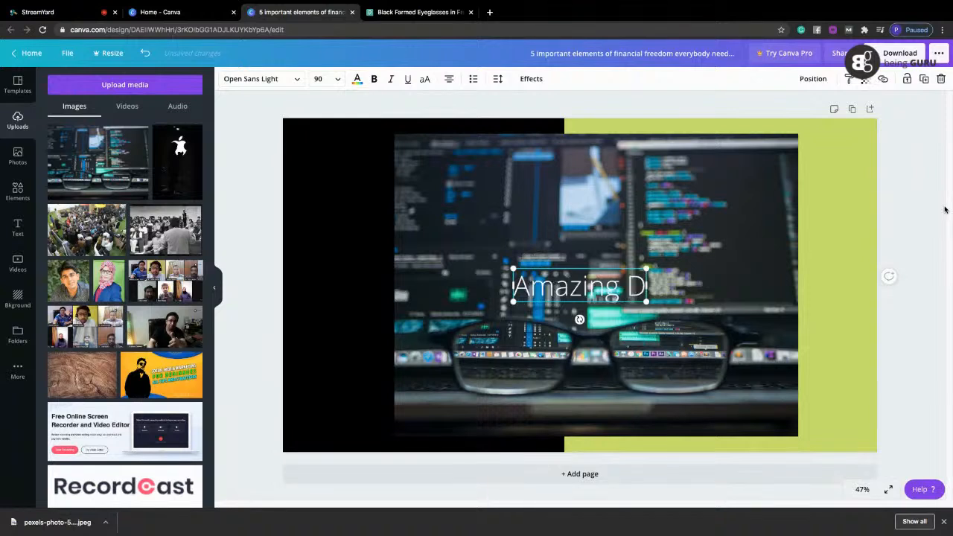
pyautogui.press('BackSpace')
pyautogui.press('BackSpace')
pyautogui.press('BackSpace')
pyautogui.press('BackSpace')
pyautogui.press('BackSpace')
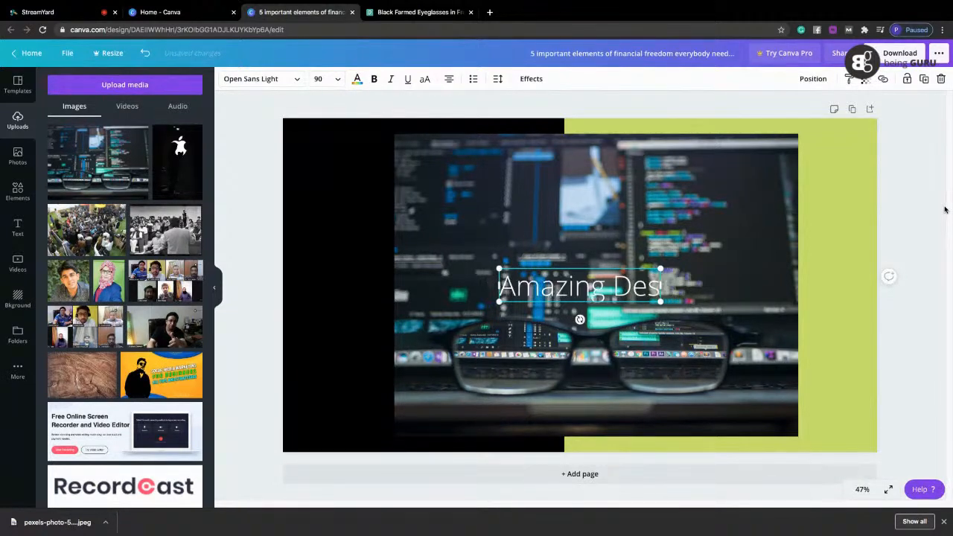
pyautogui.write('Website Designs')
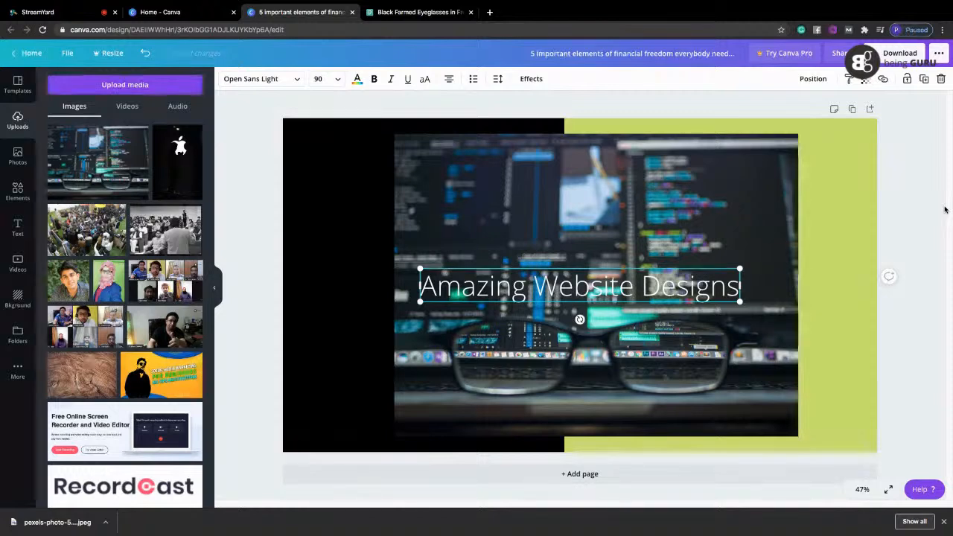
pyautogui.click(420, 101)
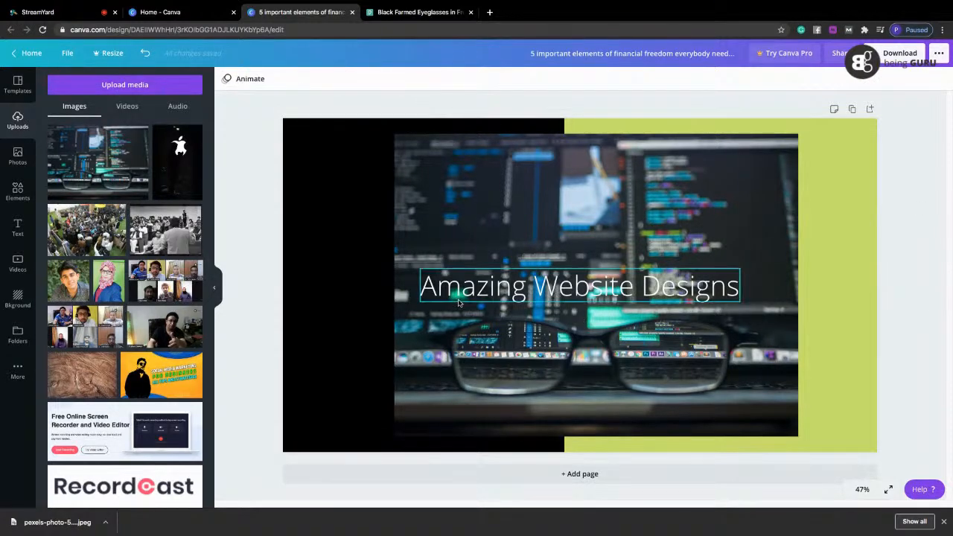
# Make the "Amazing Website Designs" heading bold and move it slightly up and to the right over the photo.
pyautogui.click(521, 283)
pyautogui.click(374, 79)
pyautogui.moveTo(565, 295); pyautogui.dragTo(590, 283)
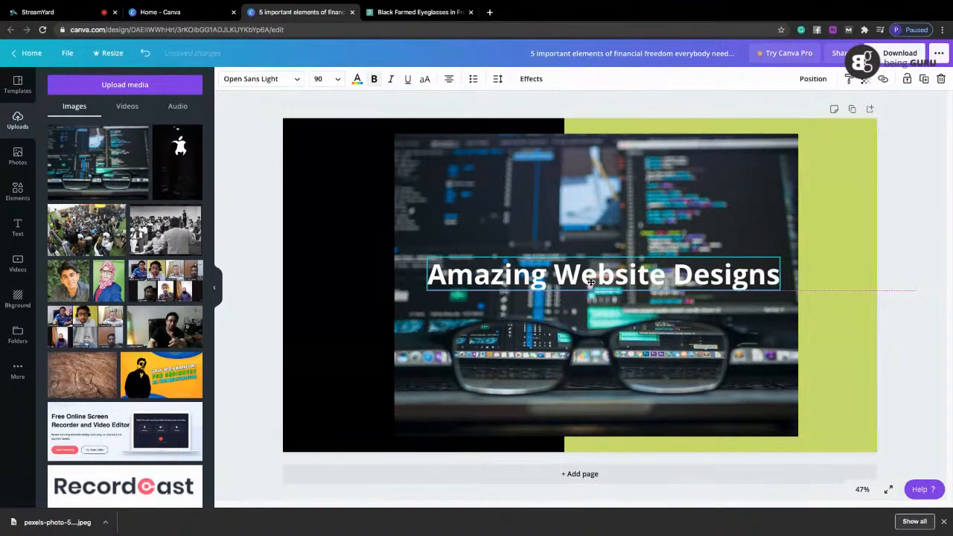
pyautogui.click(936, 239)
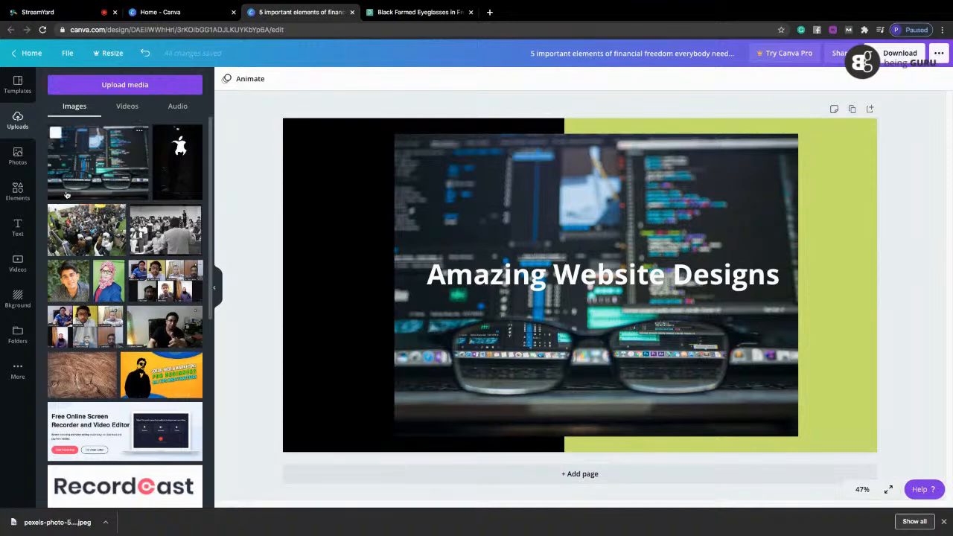
# Add a square shape and reshape it into a grey band about 170 high spanning the page width behind the heading.
pyautogui.click(17, 191)
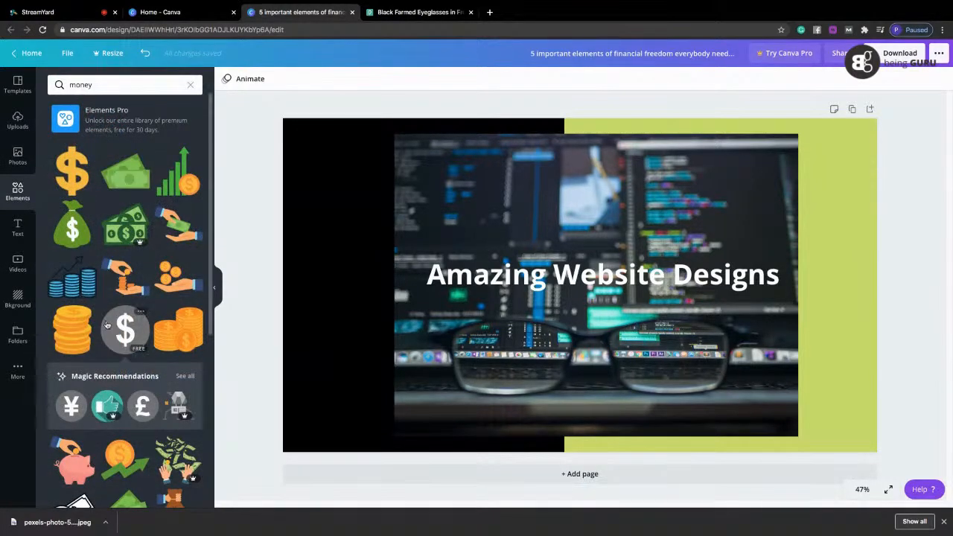
pyautogui.click(190, 86)
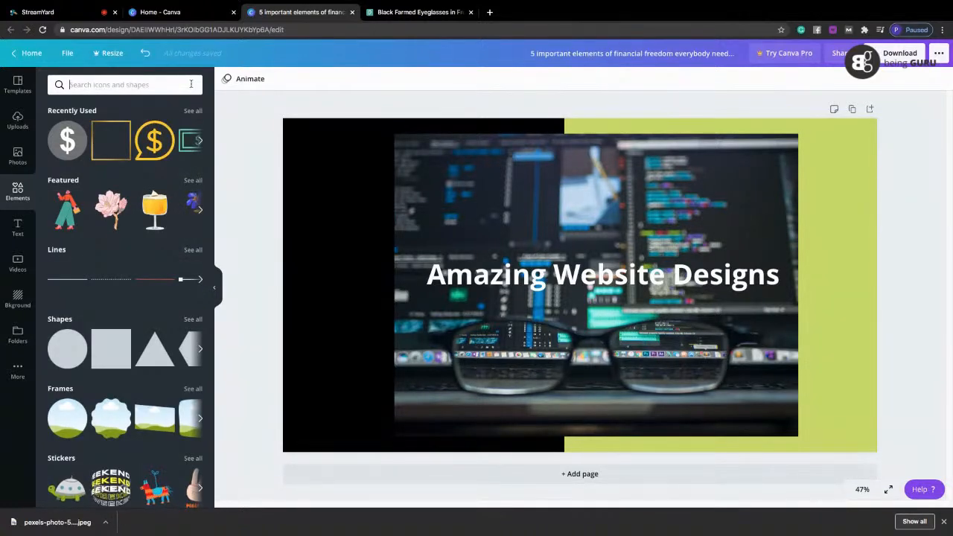
pyautogui.click(110, 353)
pyautogui.moveTo(580, 381); pyautogui.dragTo(588, 296)
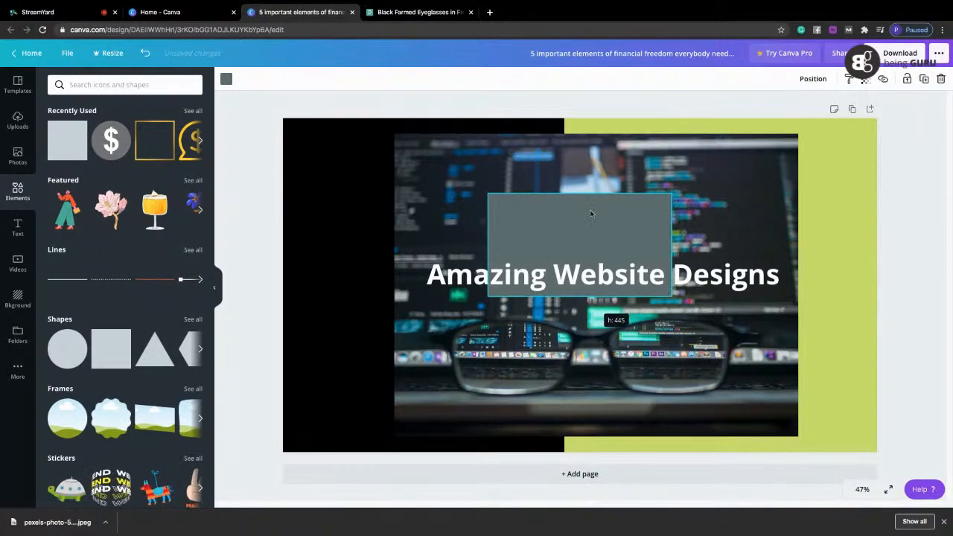
pyautogui.moveTo(579, 193); pyautogui.dragTo(579, 253)
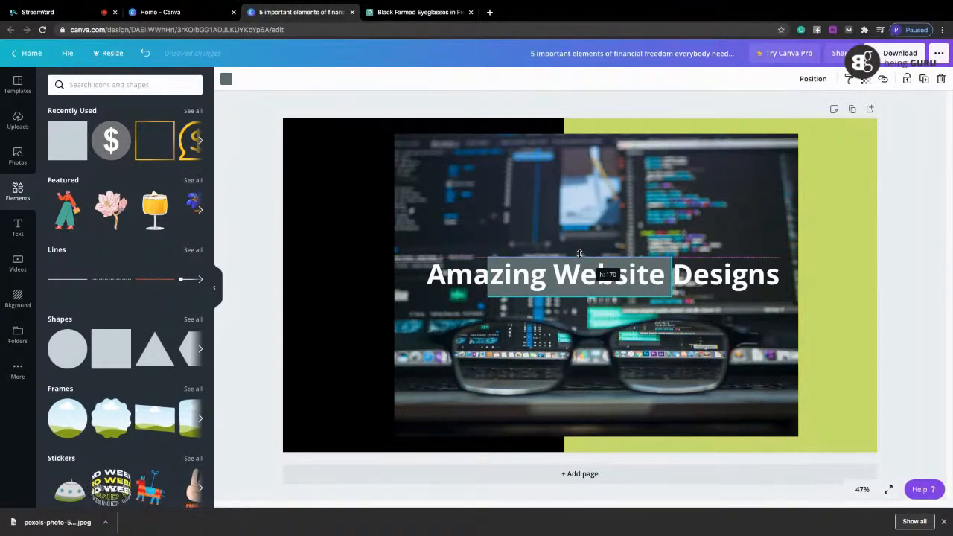
pyautogui.moveTo(488, 276); pyautogui.dragTo(278, 272)
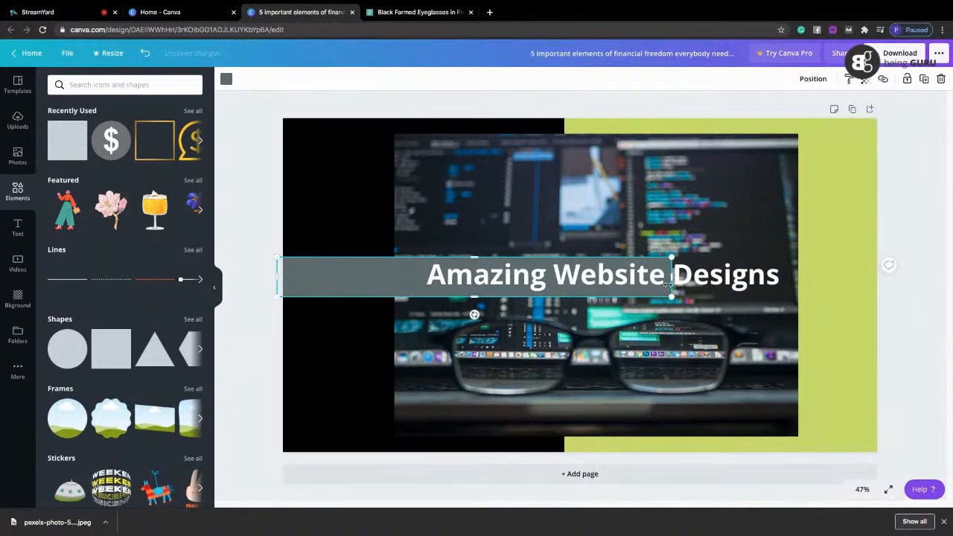
pyautogui.moveTo(670, 280); pyautogui.dragTo(888, 278)
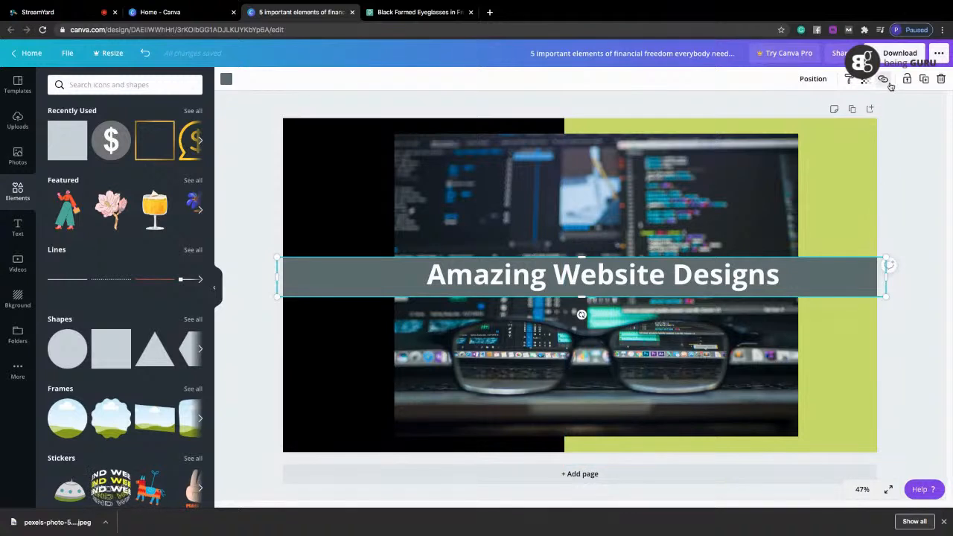
# Set the transparency of the grey band behind the heading to 66.
pyautogui.click(866, 80)
pyautogui.moveTo(833, 104); pyautogui.dragTo(812, 110)
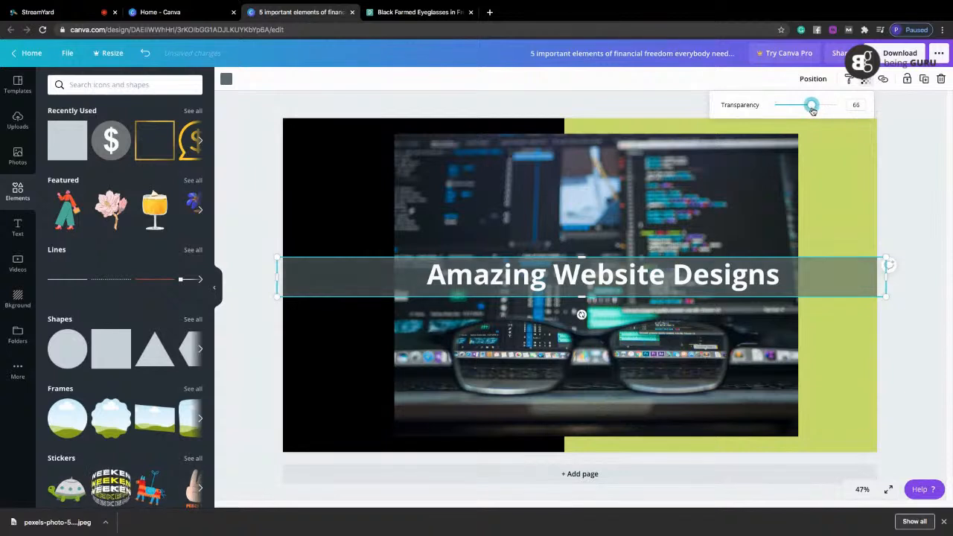
pyautogui.click(942, 233)
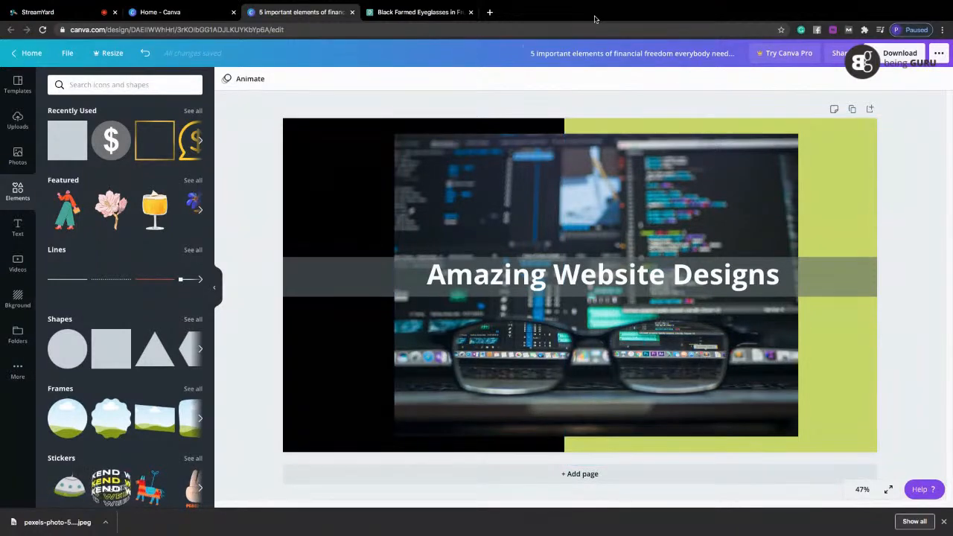
# Rename the design as "amazing website design".
pyautogui.click(618, 53)
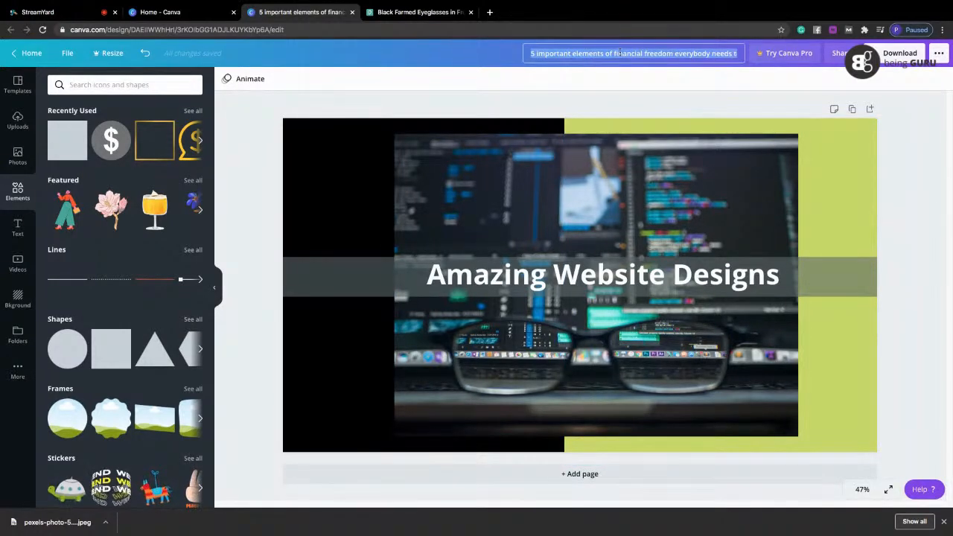
pyautogui.write('ama')
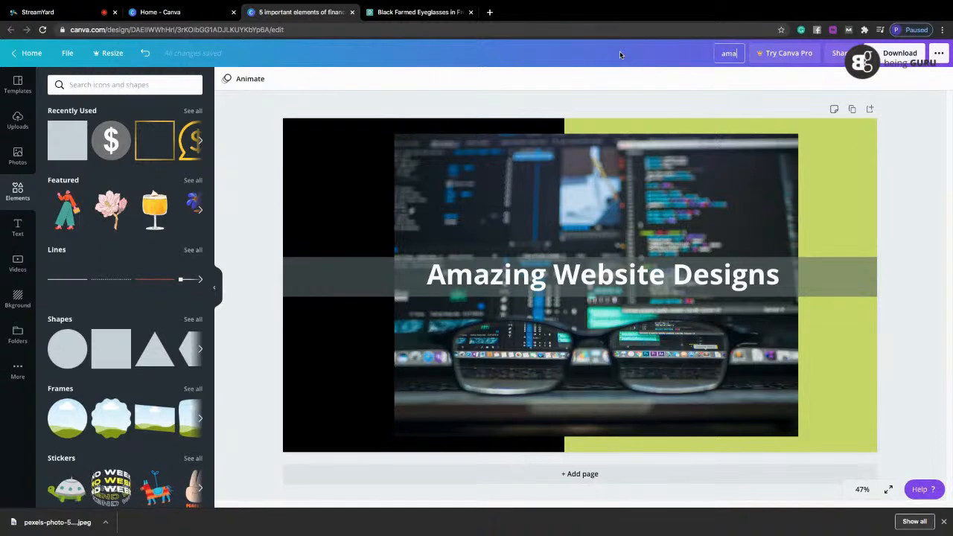
pyautogui.write('zing website design')
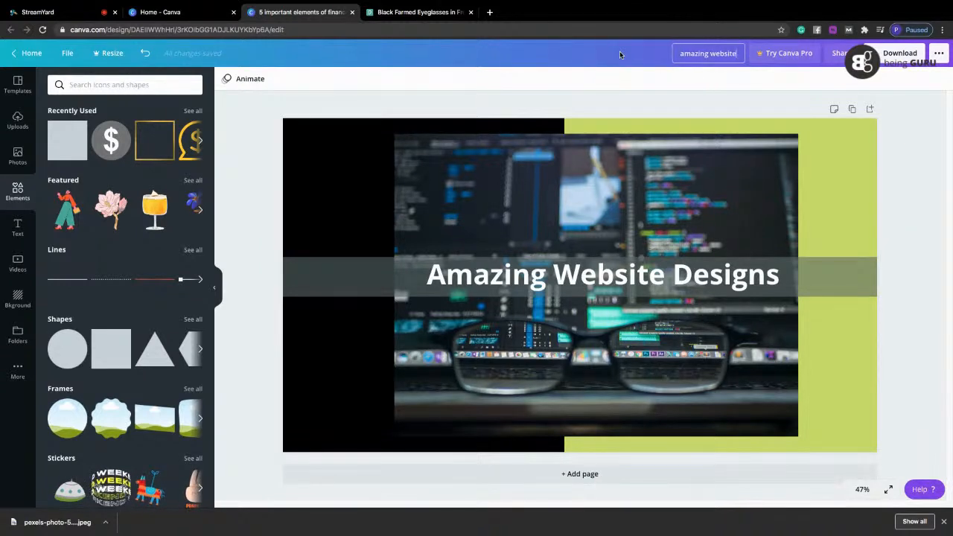
pyautogui.press('Return')
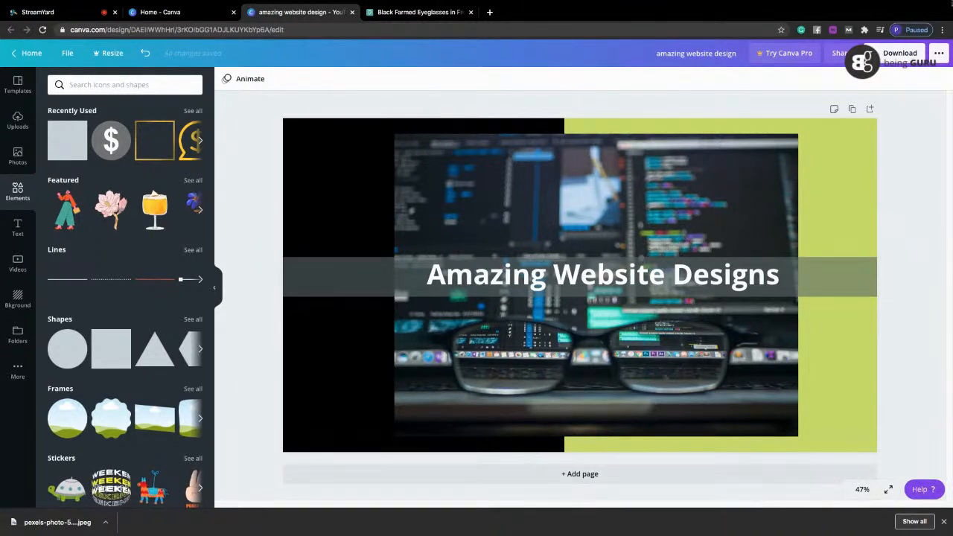
# Download the design as a PNG, close the Pexels photo page and dismiss the Canva Pro trial offer.
pyautogui.click(900, 54)
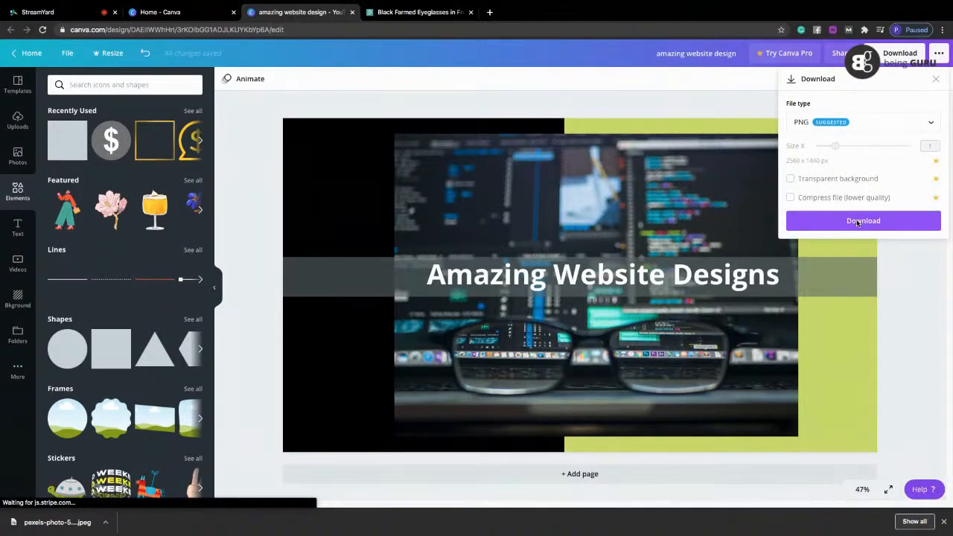
pyautogui.click(860, 221)
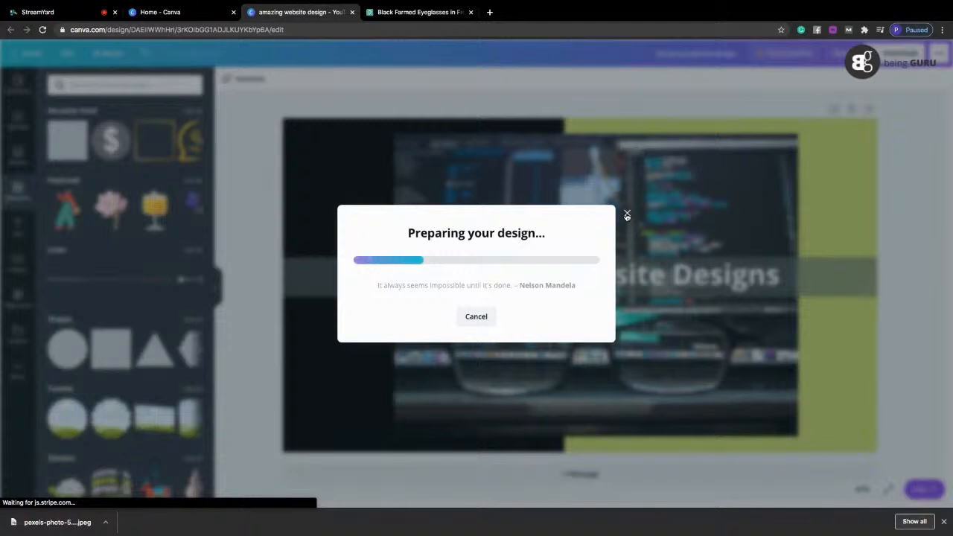
pyautogui.click(461, 14)
pyautogui.click(470, 12)
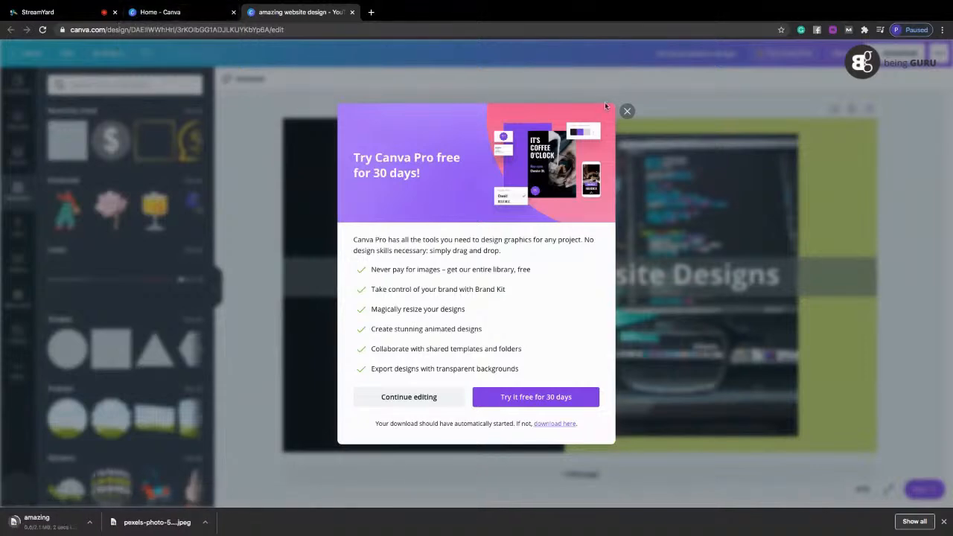
pyautogui.click(627, 113)
pyautogui.click(85, 18)
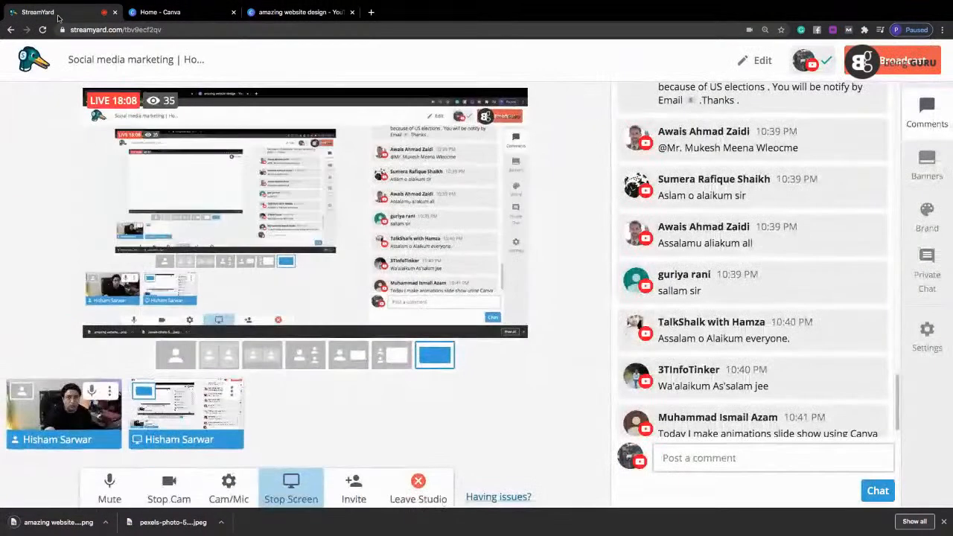
pyautogui.click(293, 14)
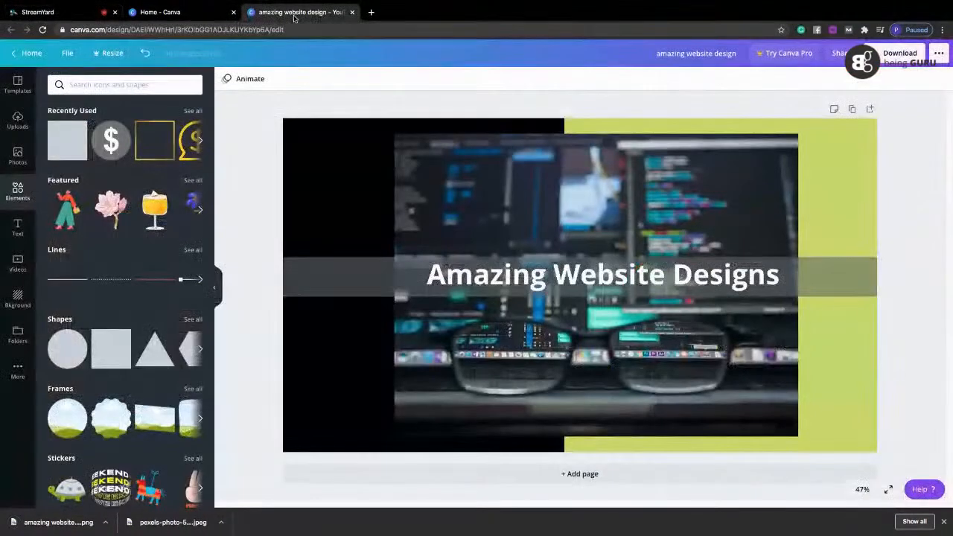
# Switch from the Canva home page to Facebook and open the managed public figure page.
pyautogui.click(178, 15)
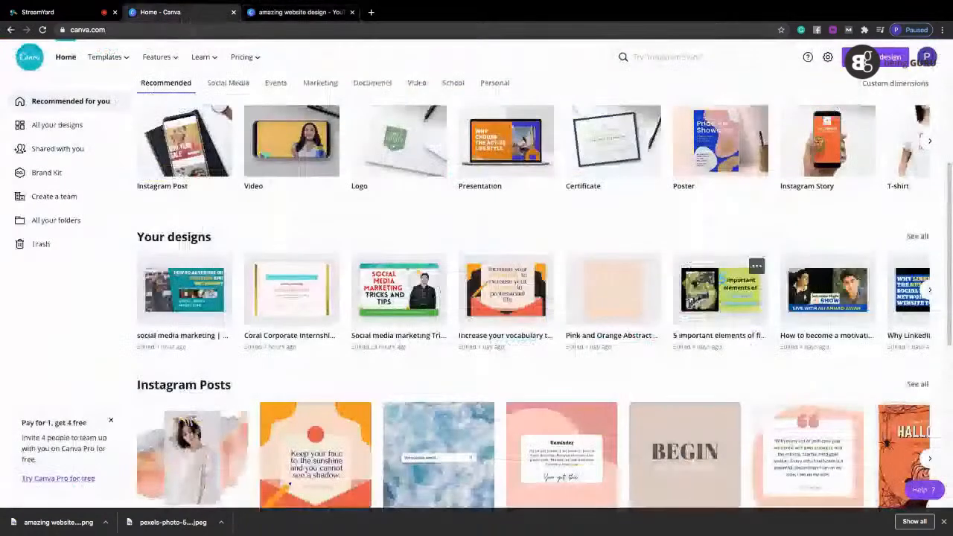
pyautogui.write('fa')
pyautogui.press('Down')
pyautogui.press('Down')
pyautogui.press('Down')
pyautogui.press('Down')
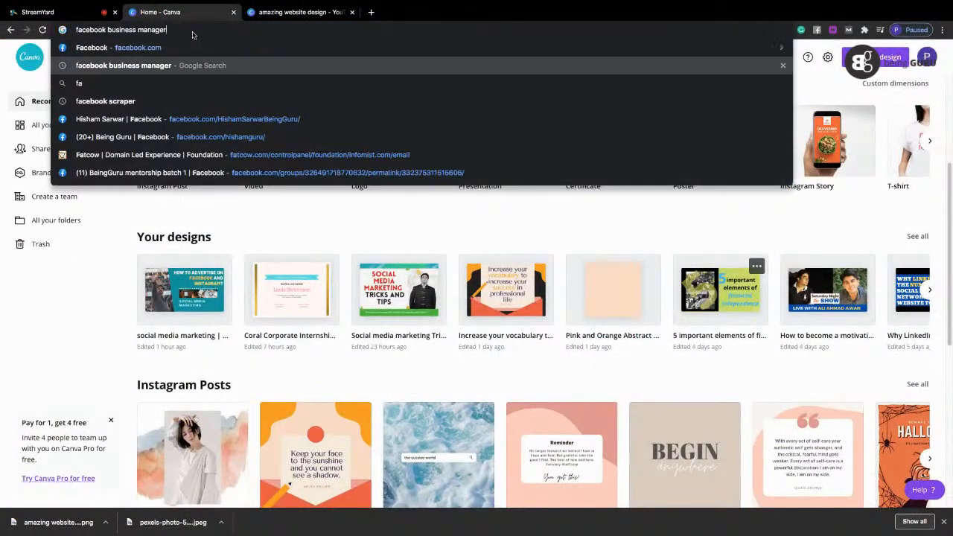
pyautogui.press('Return')
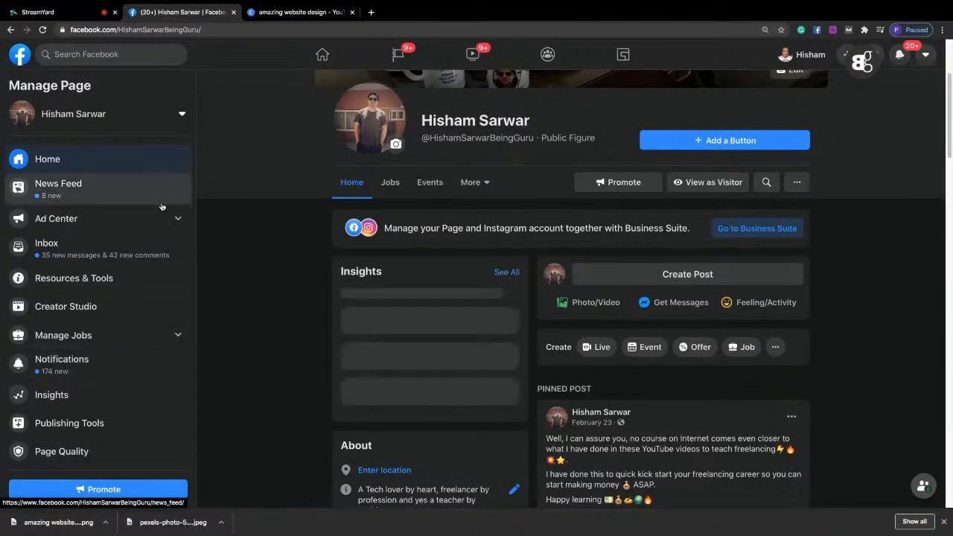
# View the managed Digital Marketing Guru page and dismiss the new notification.
pyautogui.click(93, 115)
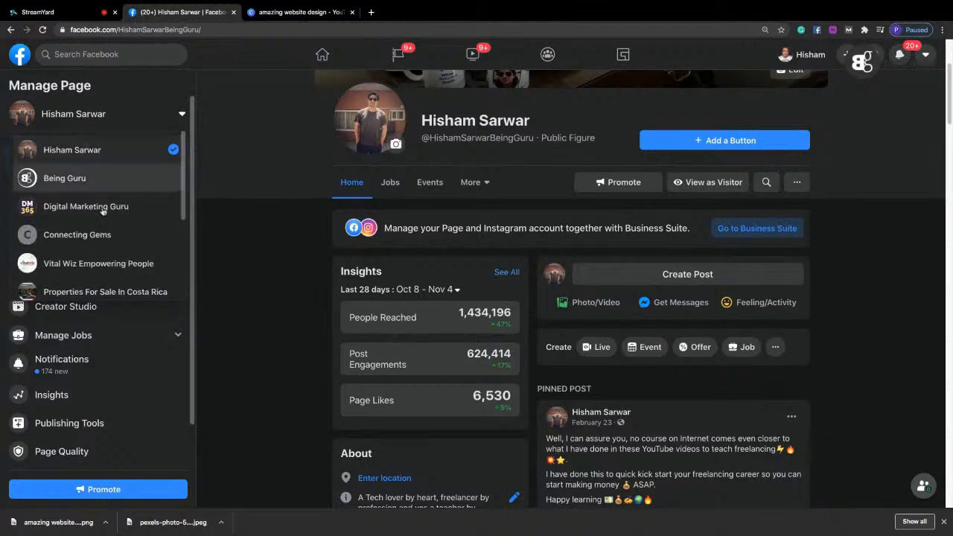
pyautogui.click(104, 217)
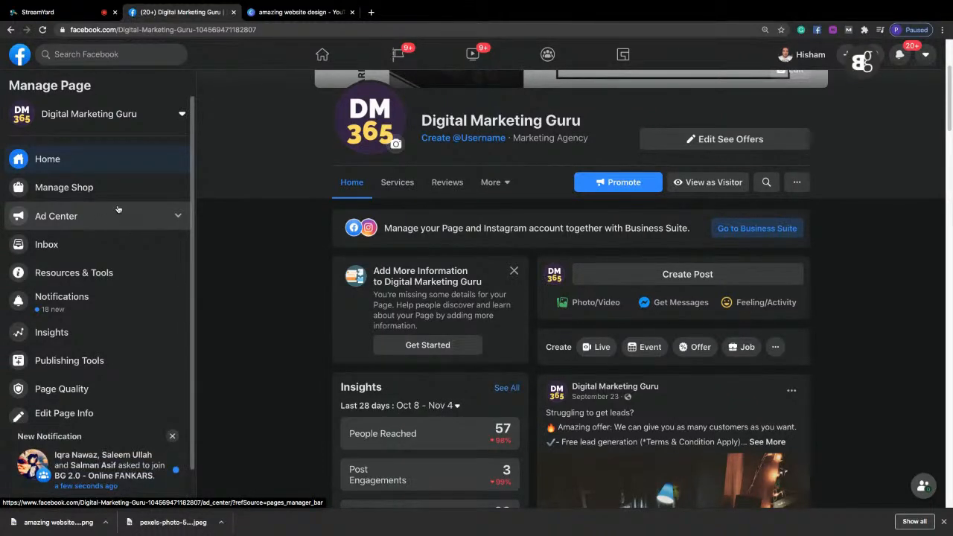
pyautogui.click(172, 437)
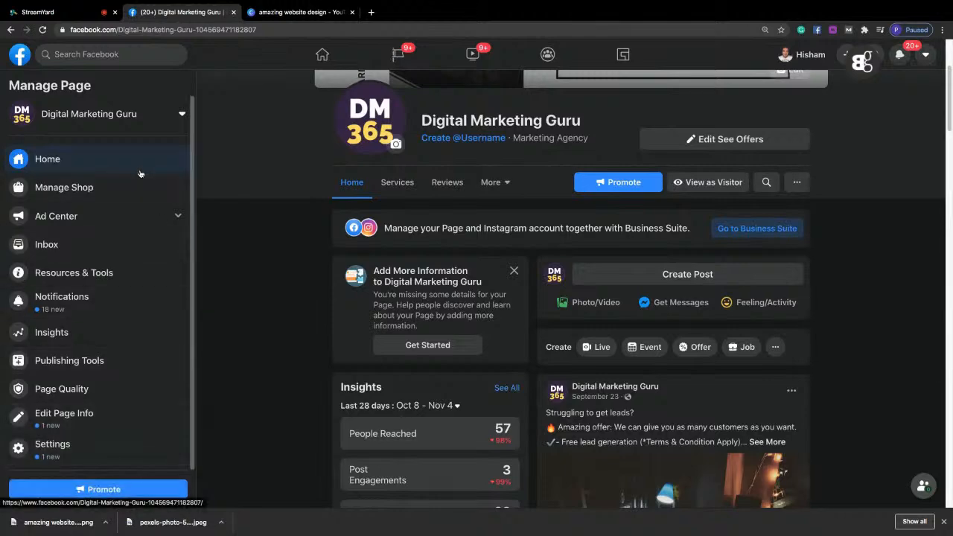
# Return to the Facebook home feed, go to the managed pages and start creating a new page.
pyautogui.click(17, 58)
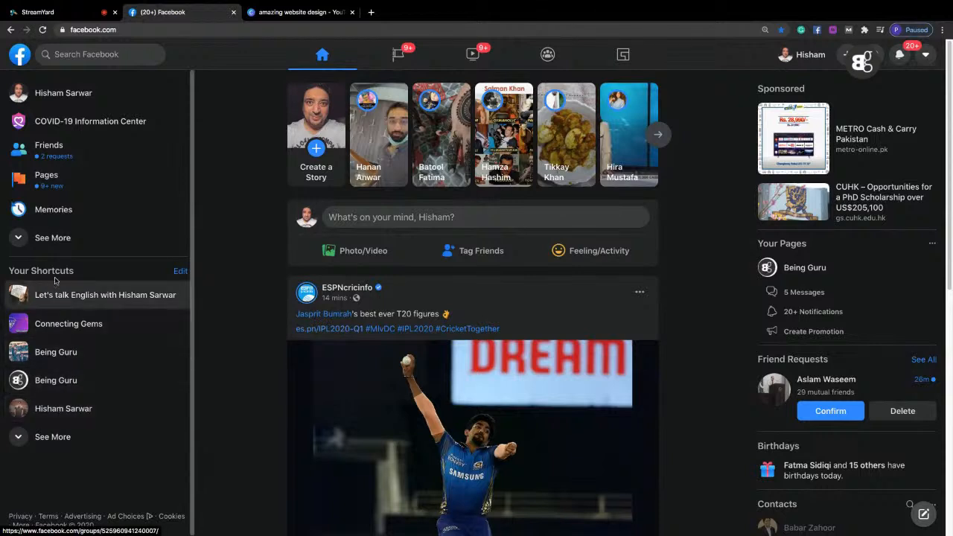
pyautogui.click(63, 186)
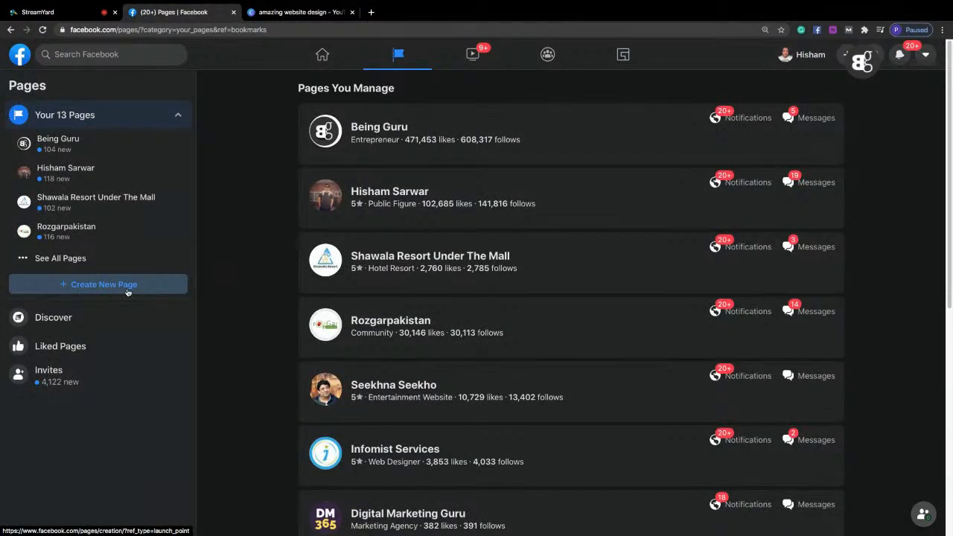
pyautogui.click(126, 290)
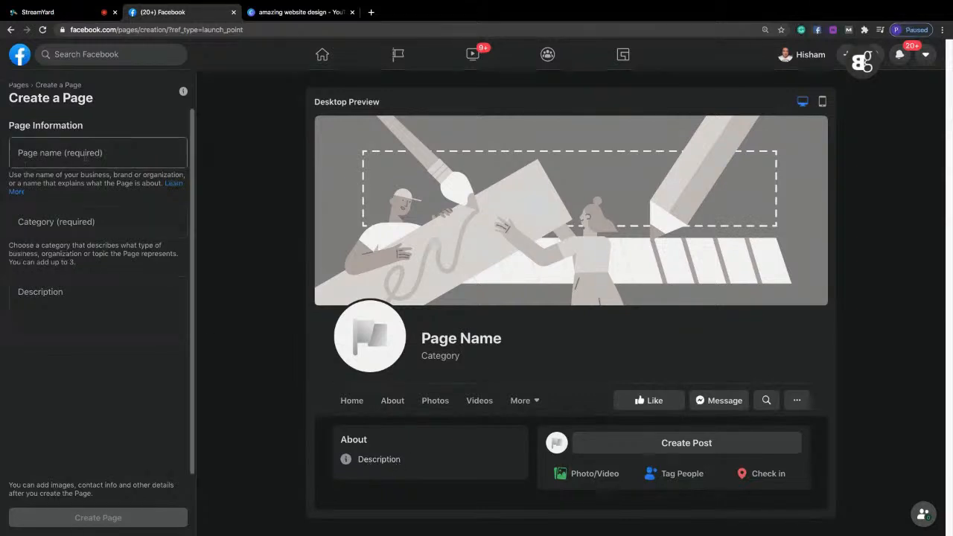
# Name the new Facebook page "Amazing website developers".
pyautogui.click(69, 157)
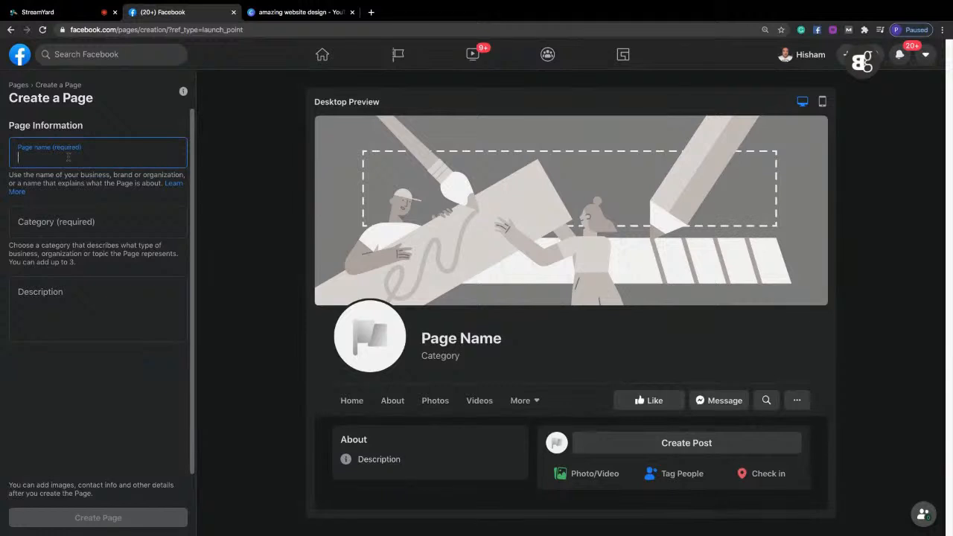
pyautogui.write('Amazing web')
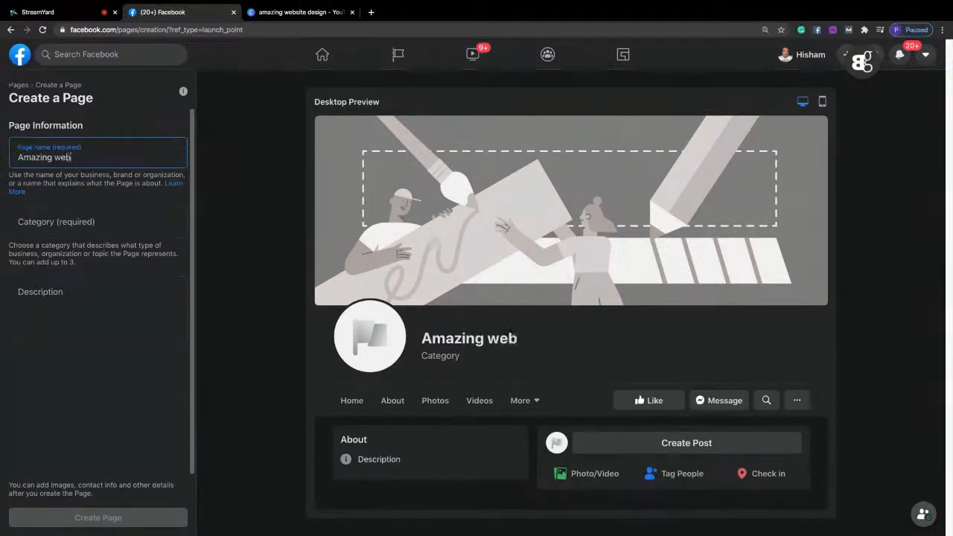
pyautogui.write('site developersd')
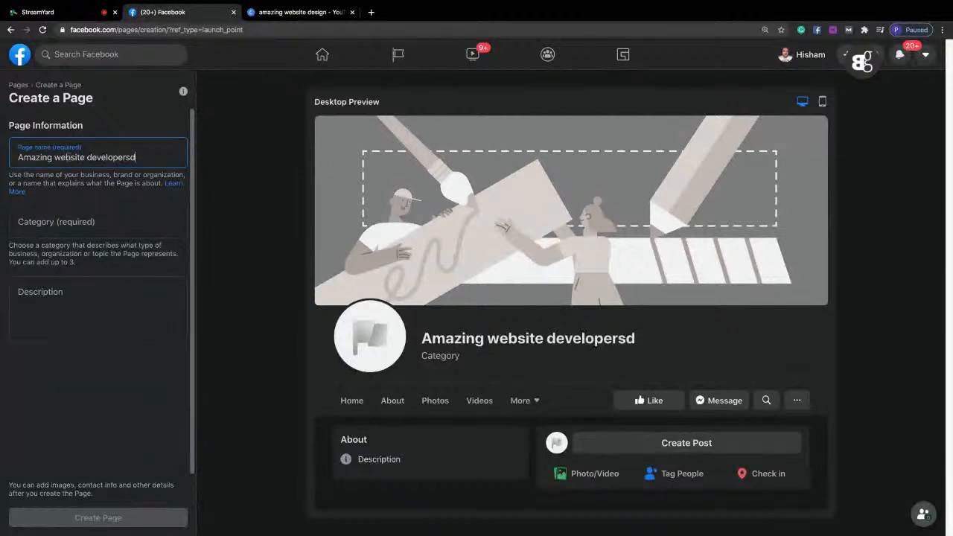
pyautogui.press('BackSpace')
# Set the page category to Computers & Internet Website.
pyautogui.press('Tab')
pyautogui.press('Tab')
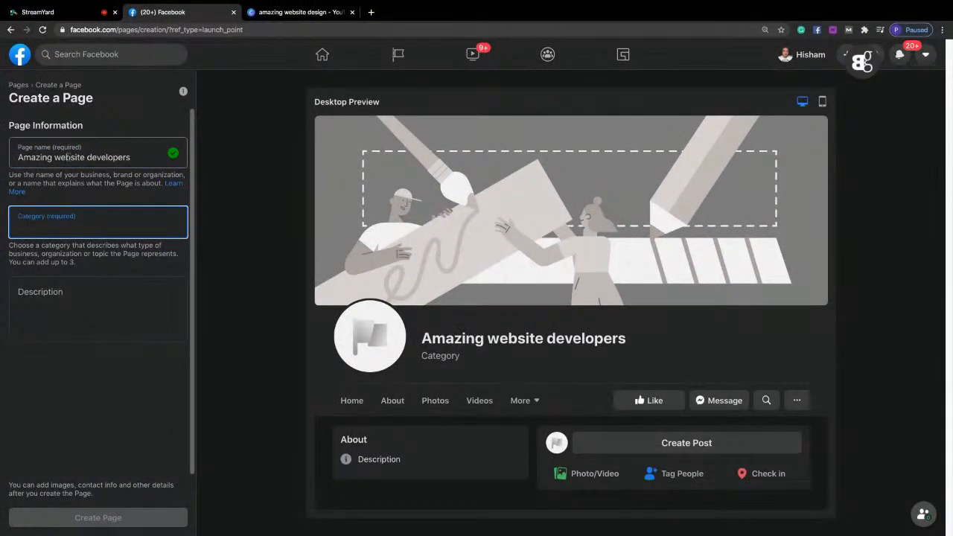
pyautogui.write('tech')
pyautogui.press('BackSpace')
pyautogui.press('BackSpace')
pyautogui.press('BackSpace')
pyautogui.press('BackSpace')
pyautogui.write('compu')
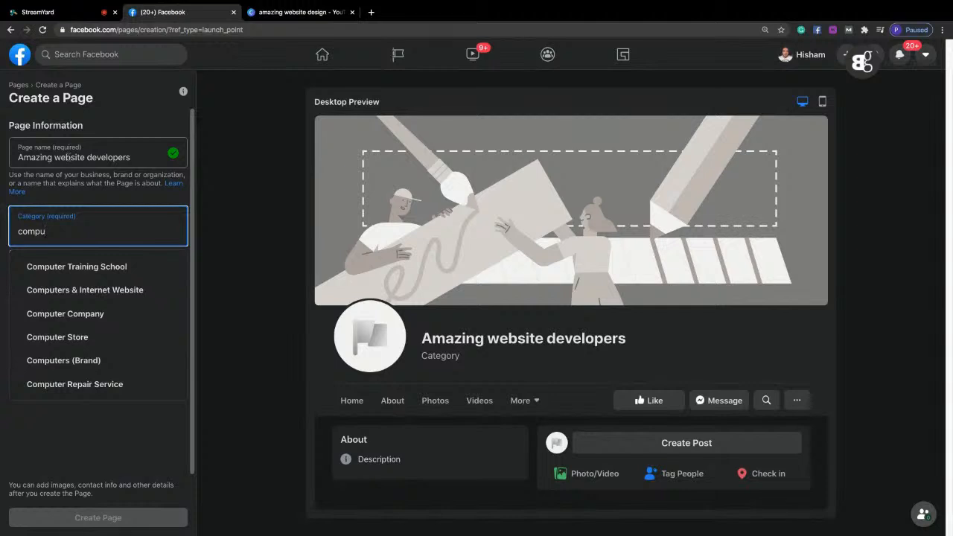
pyautogui.click(95, 292)
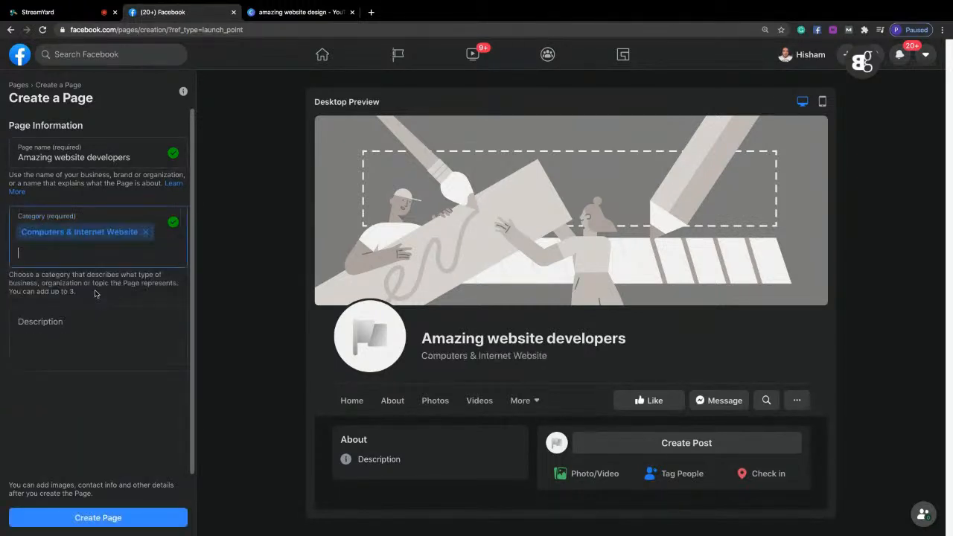
# Describe the page as "A web develpment company offering amazing brochure types websites as well as developing simple to complex WordPrerss websites for clients all over the world.".
pyautogui.click(56, 324)
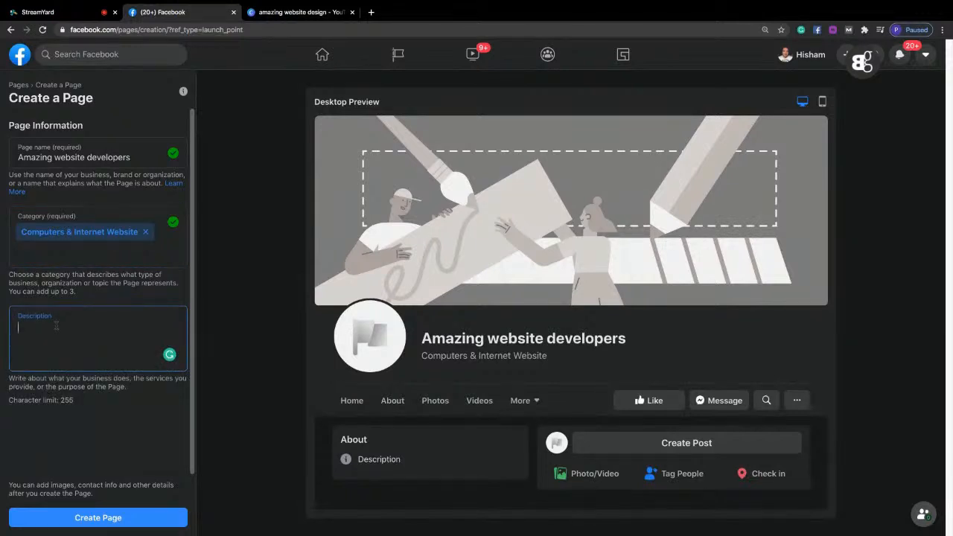
pyautogui.write('A web develop')
pyautogui.press('BackSpace')
pyautogui.press('BackSpace')
pyautogui.write('pment comp')
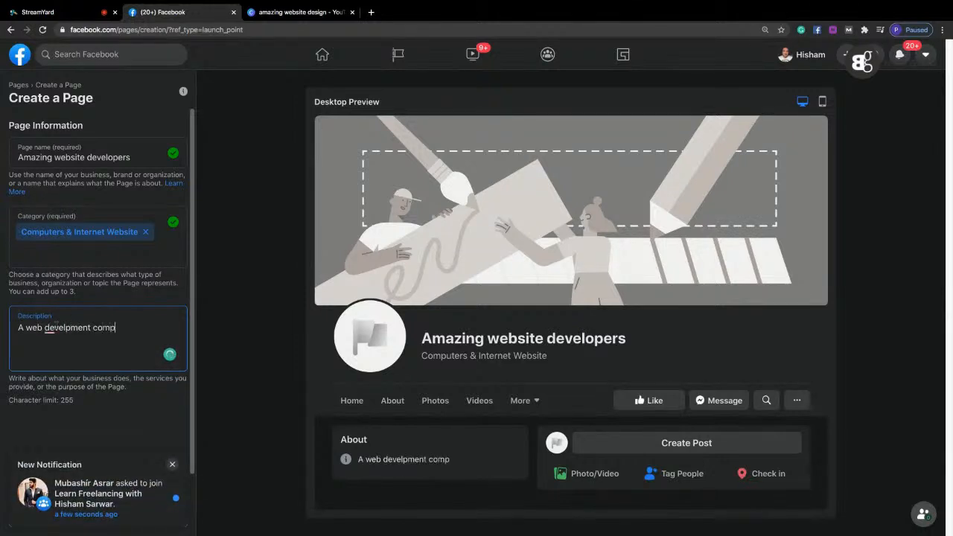
pyautogui.write('any offering amaz')
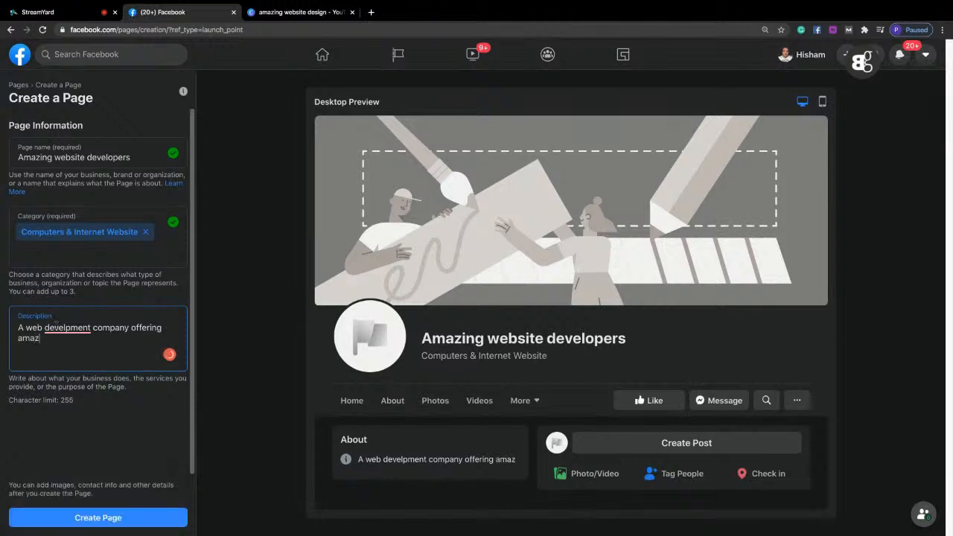
pyautogui.write('ing broc')
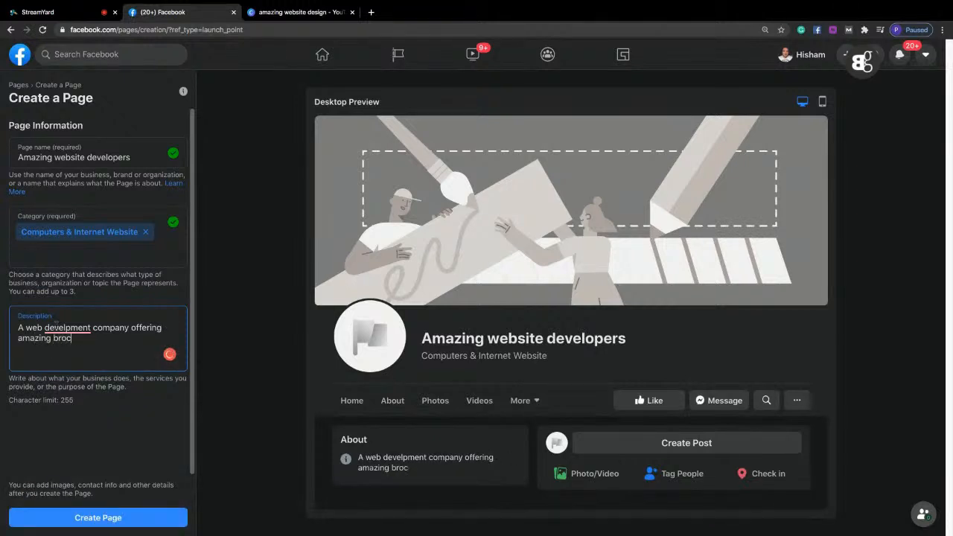
pyautogui.write('hure types websites ag')
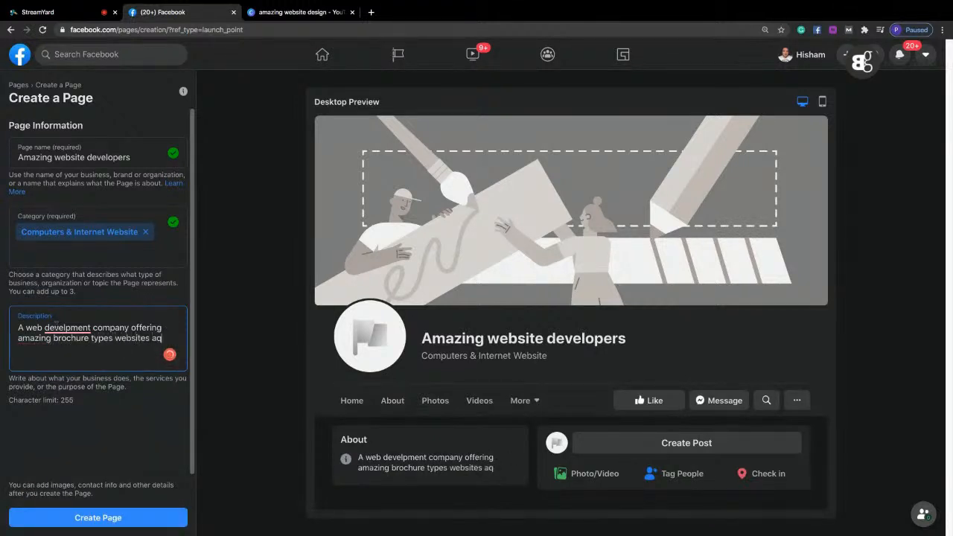
pyautogui.press('BackSpace')
pyautogui.write('s well as deve')
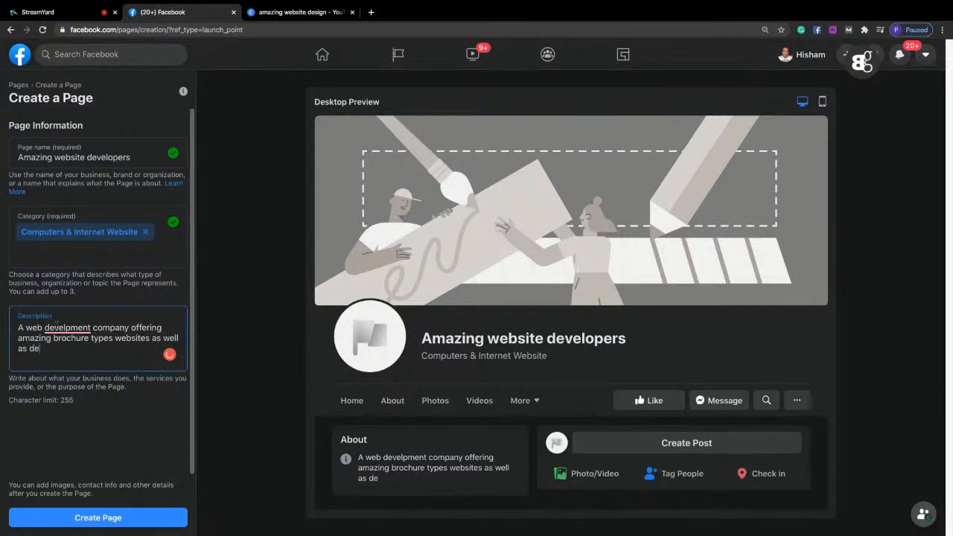
pyautogui.write('loping simple to complex')
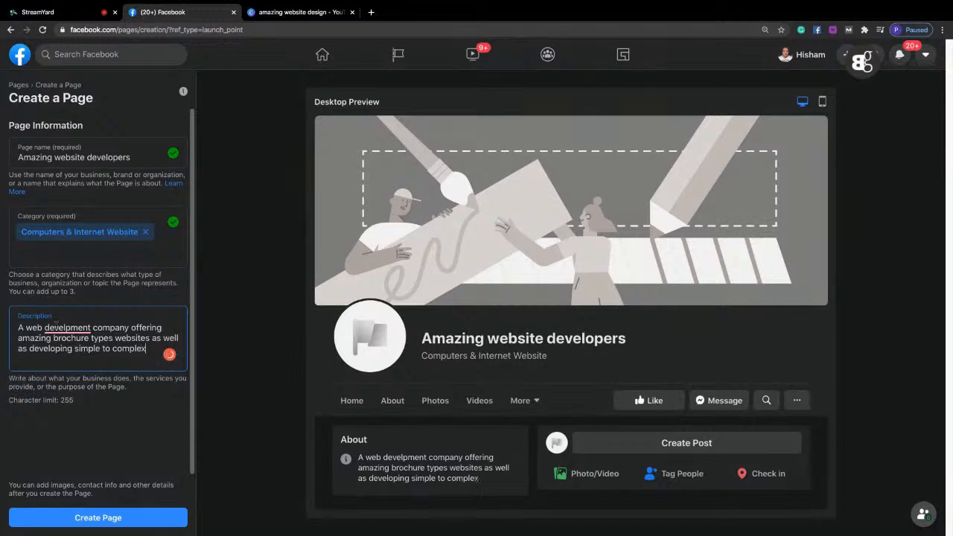
pyautogui.write(' WordPrerss')
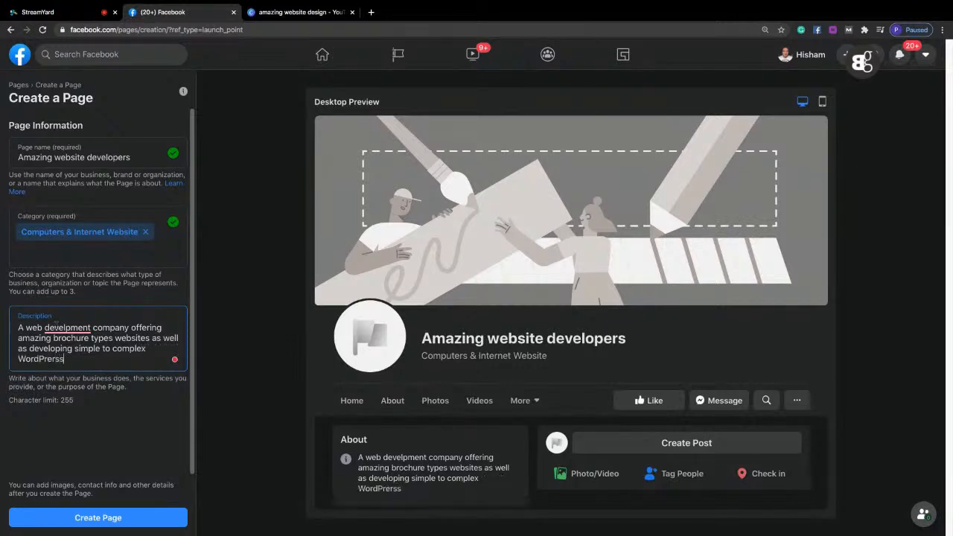
pyautogui.write(' websites for ')
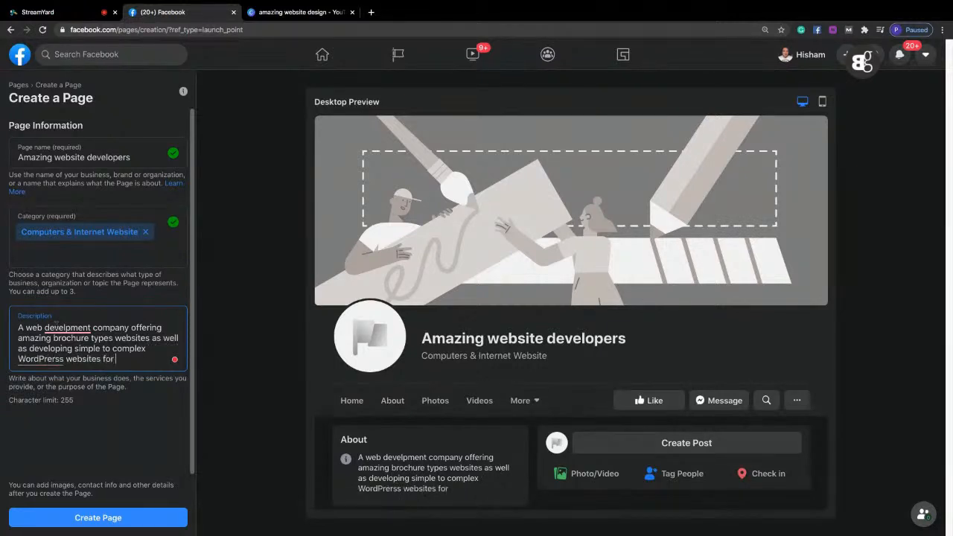
pyautogui.write('clients all over the world.')
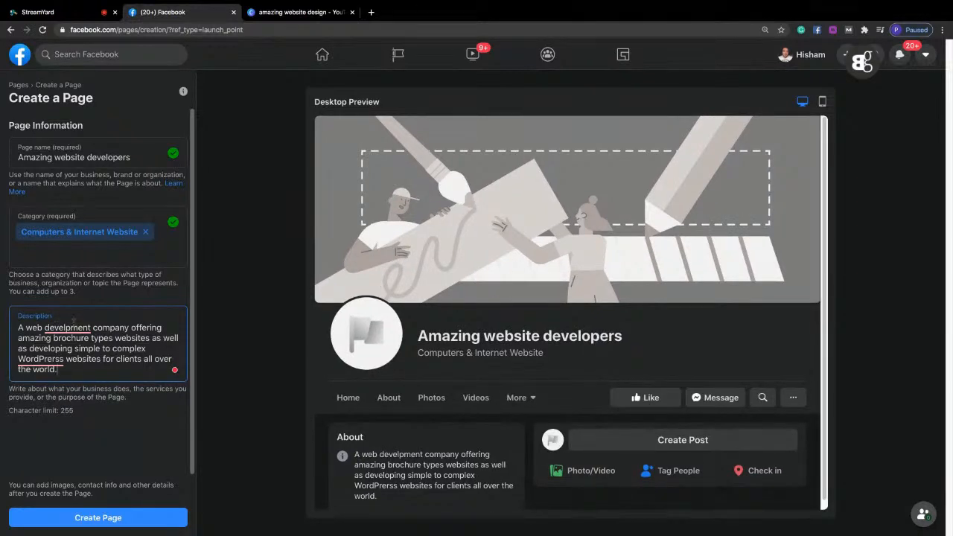
# Correct the misspelled words in the page description to "development" and "WordPress".
pyautogui.click(67, 327)
pyautogui.click(60, 345)
pyautogui.click(41, 359)
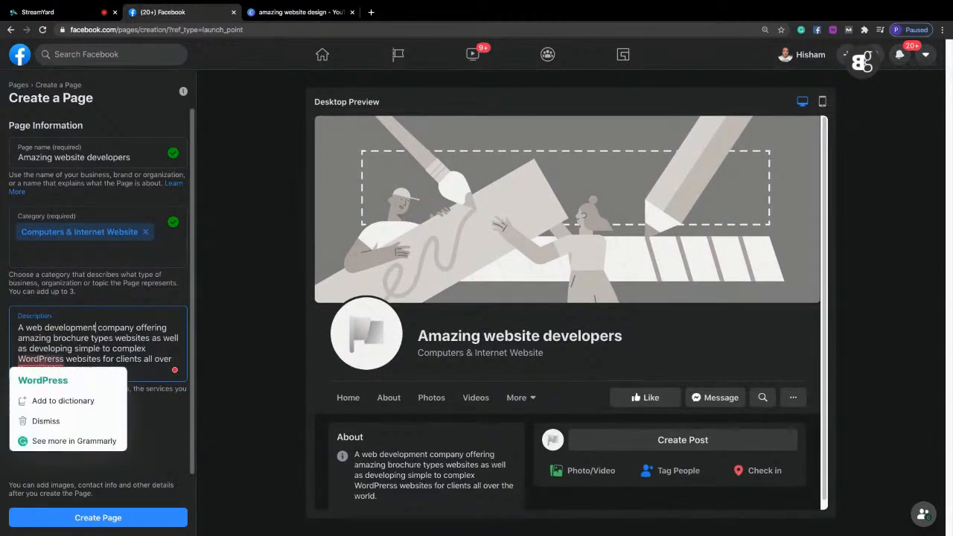
pyautogui.click(74, 378)
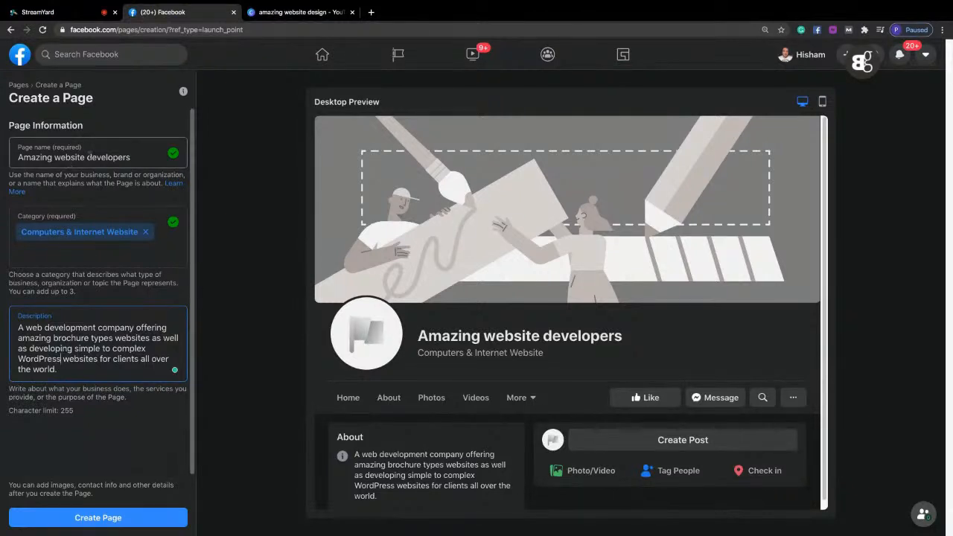
# Replace the page name with "Infomist Services".
pyautogui.moveTo(17, 158); pyautogui.dragTo(148, 157)
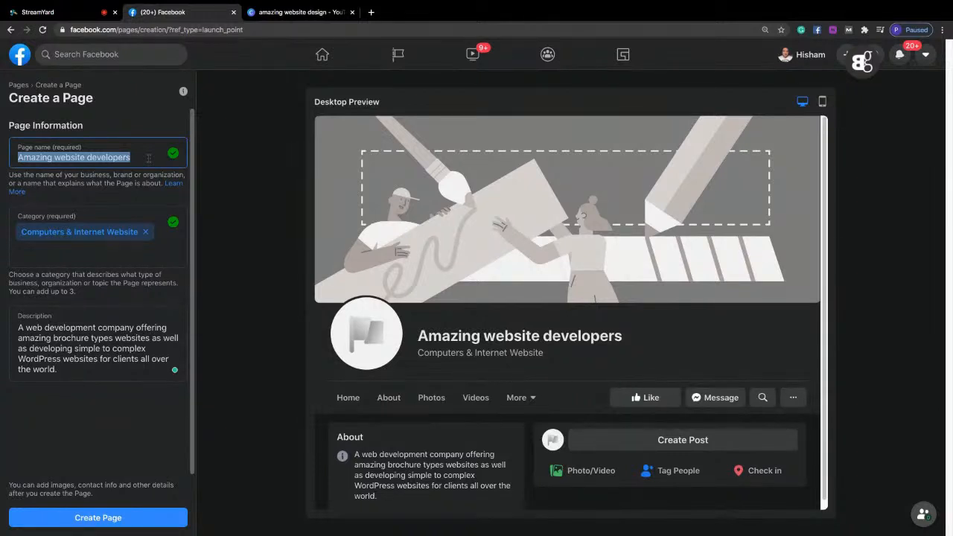
pyautogui.write('Infomist ')
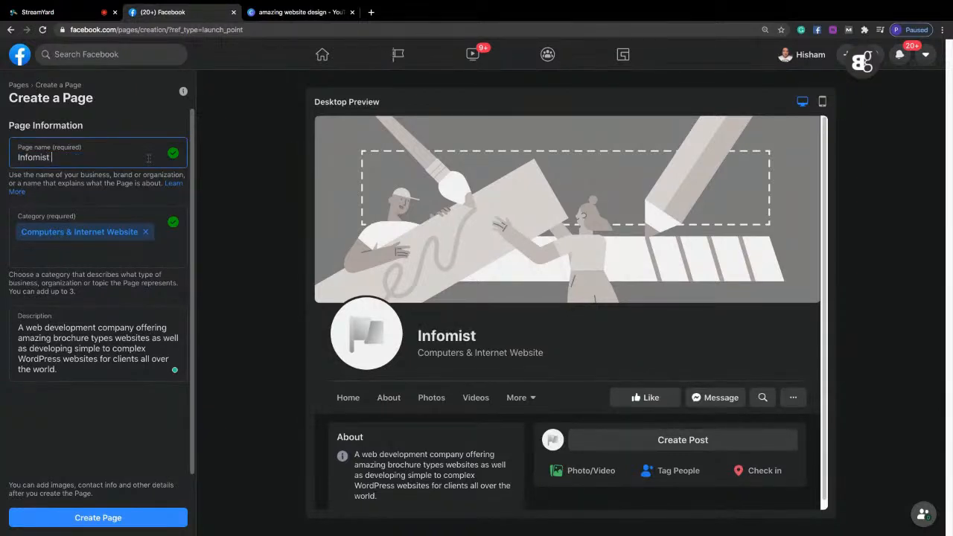
pyautogui.write('Service')
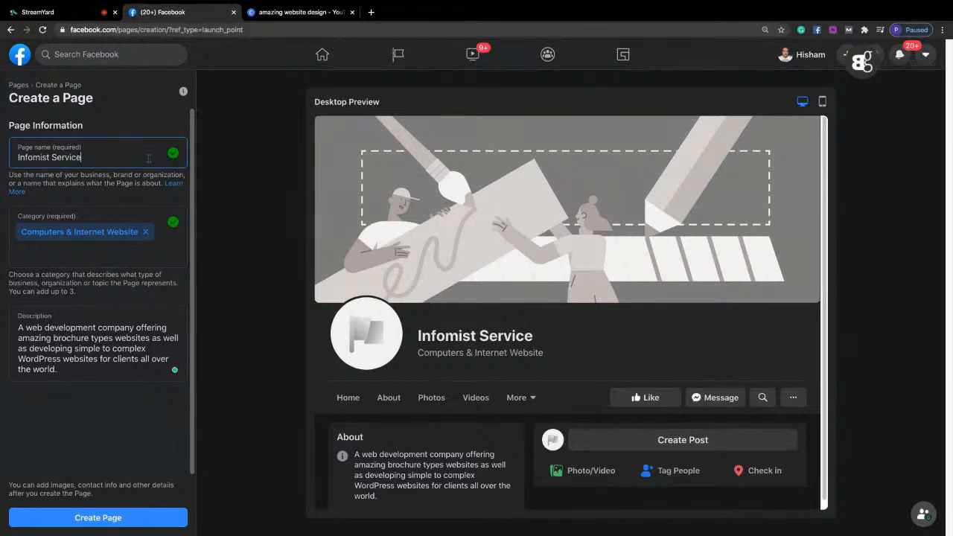
pyautogui.write('s')
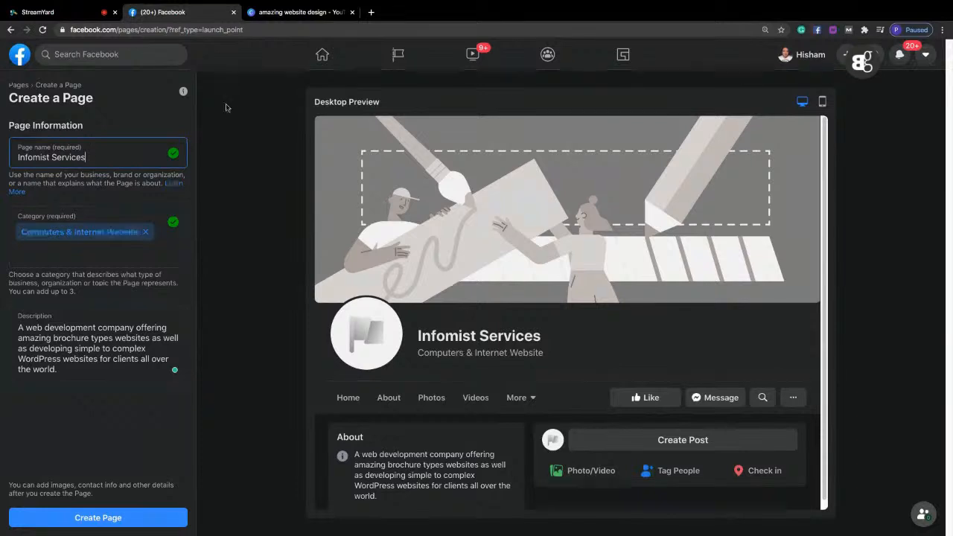
# Leave the page creation form without saving and open the existing Digital Marketing Guru page from the shortcuts.
pyautogui.click(19, 63)
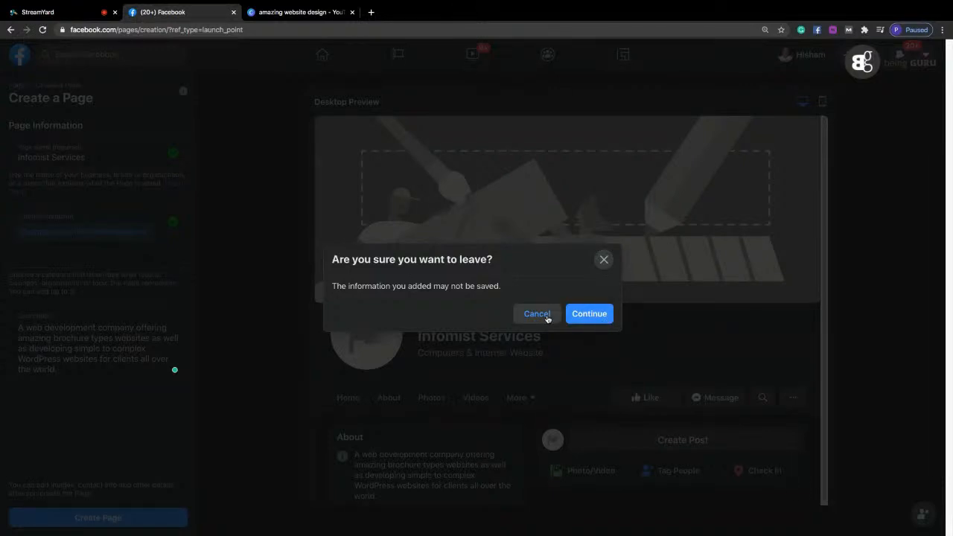
pyautogui.click(585, 319)
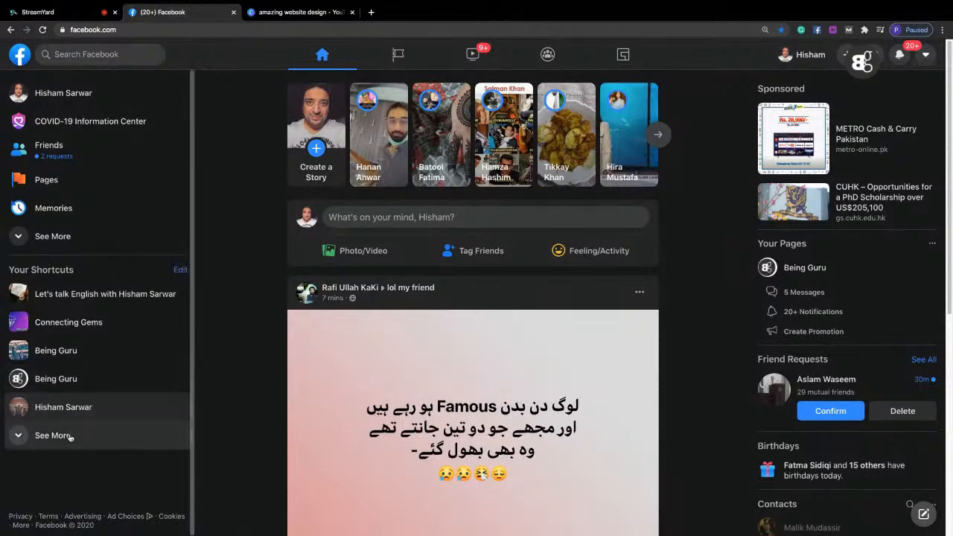
pyautogui.click(70, 436)
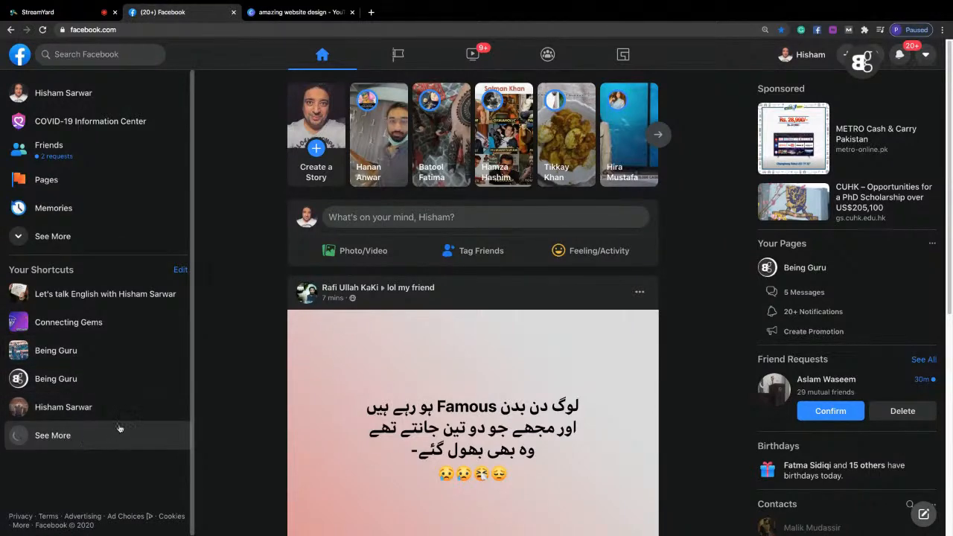
pyautogui.click(102, 435)
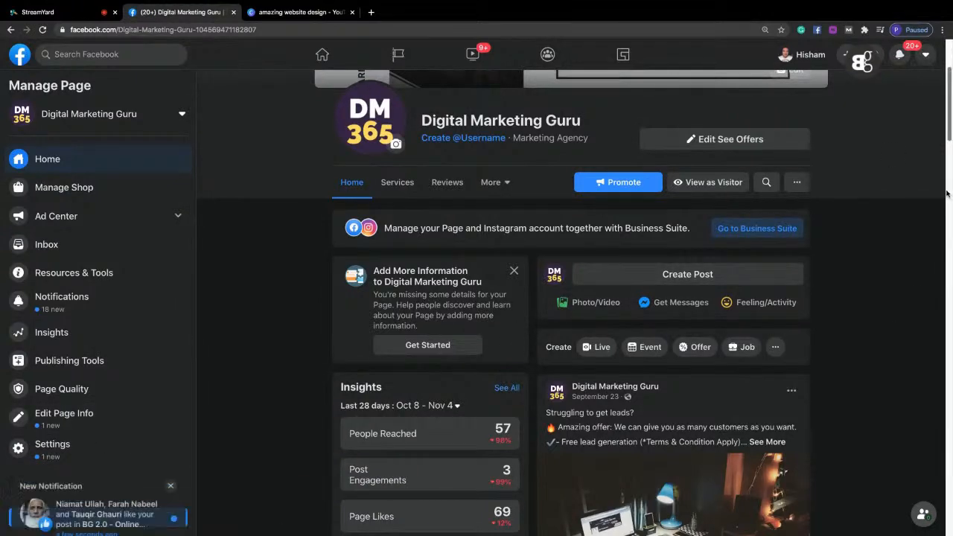
# Look over the Digital Marketing Guru page's insights and About details, and enlarge the browser zoom to 150%.
pyautogui.scroll(-3, 950, 158)
pyautogui.scroll(-2, 950, 159)
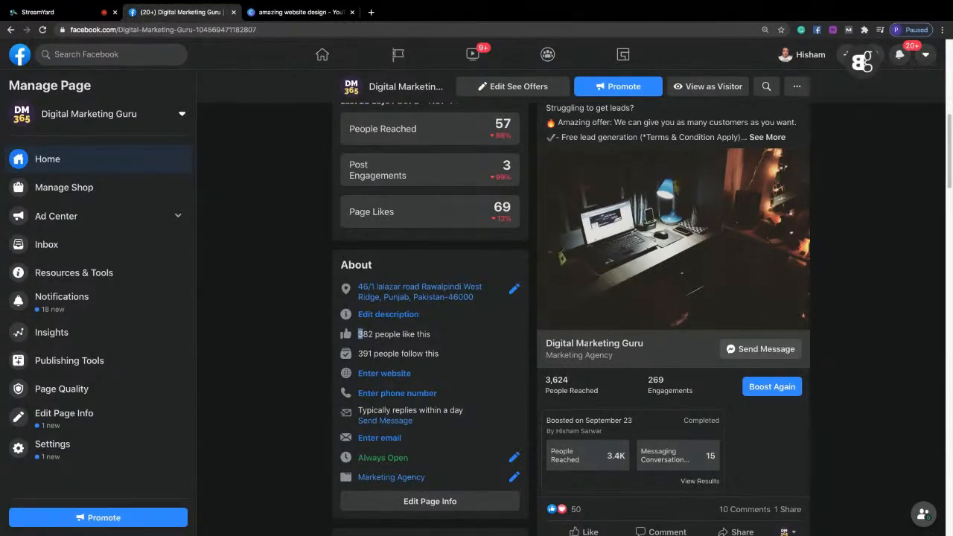
pyautogui.moveTo(950, 158); pyautogui.dragTo(950, 111)
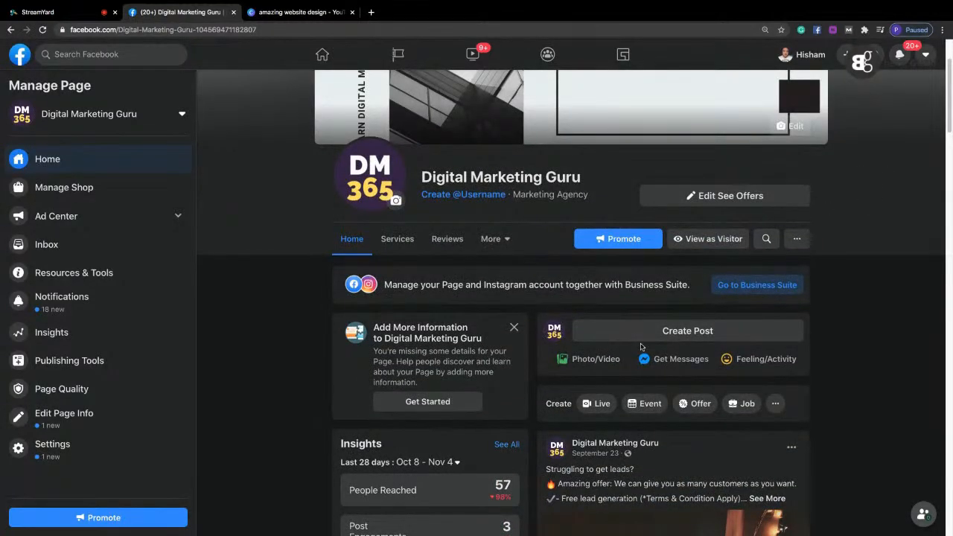
pyautogui.click(942, 30)
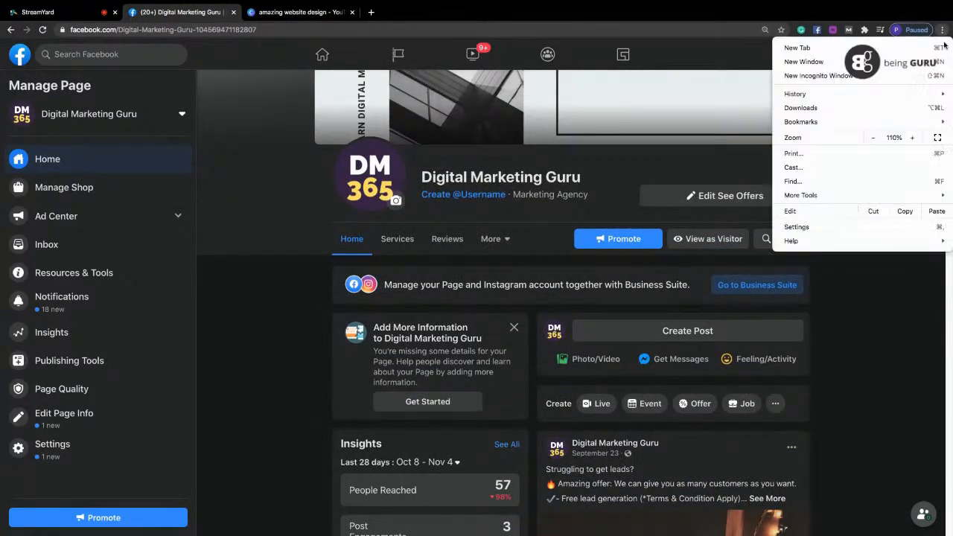
pyautogui.click(914, 137)
pyautogui.click(913, 137)
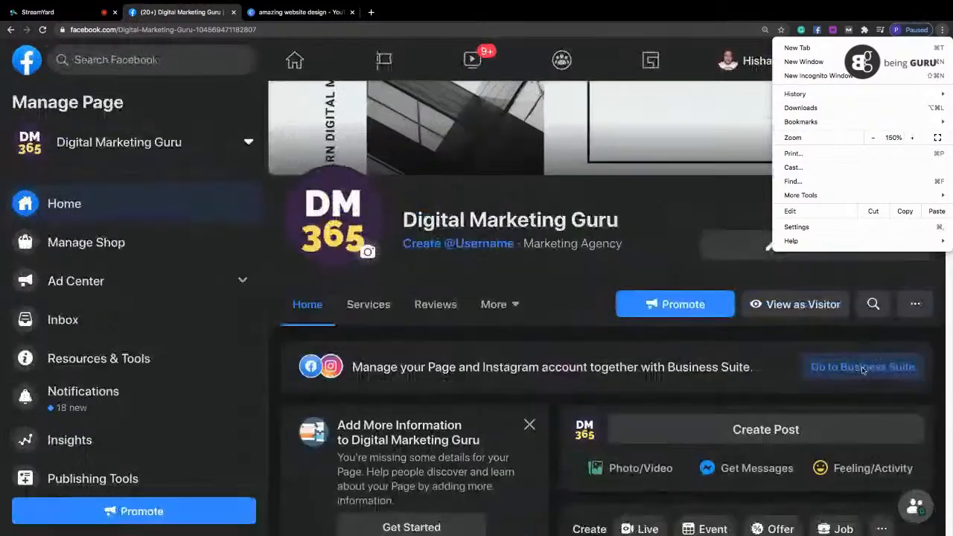
pyautogui.click(951, 213)
pyautogui.moveTo(949, 97); pyautogui.dragTo(949, 117)
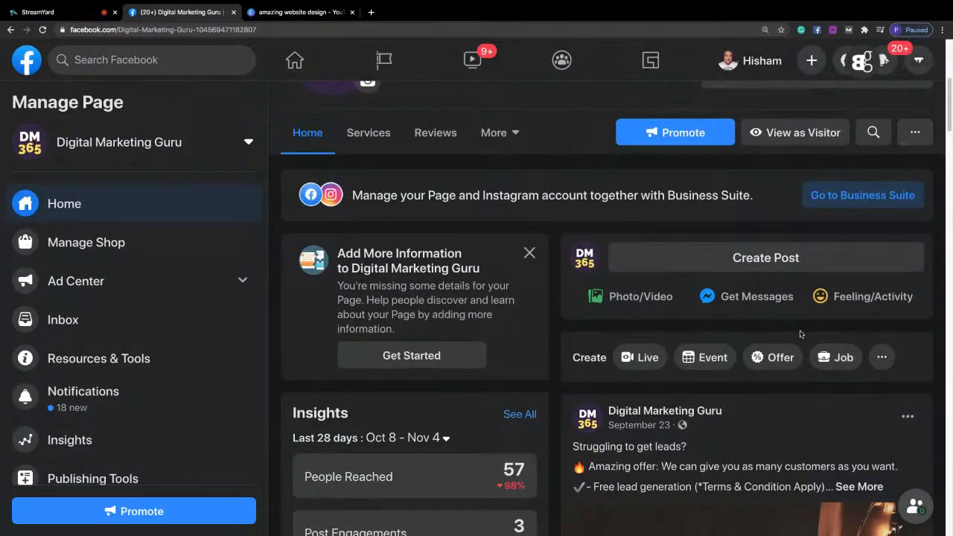
# Start a new post on the Digital Marketing Guru page and attach "amazing website design.png" from the Downloads folder.
pyautogui.click(717, 268)
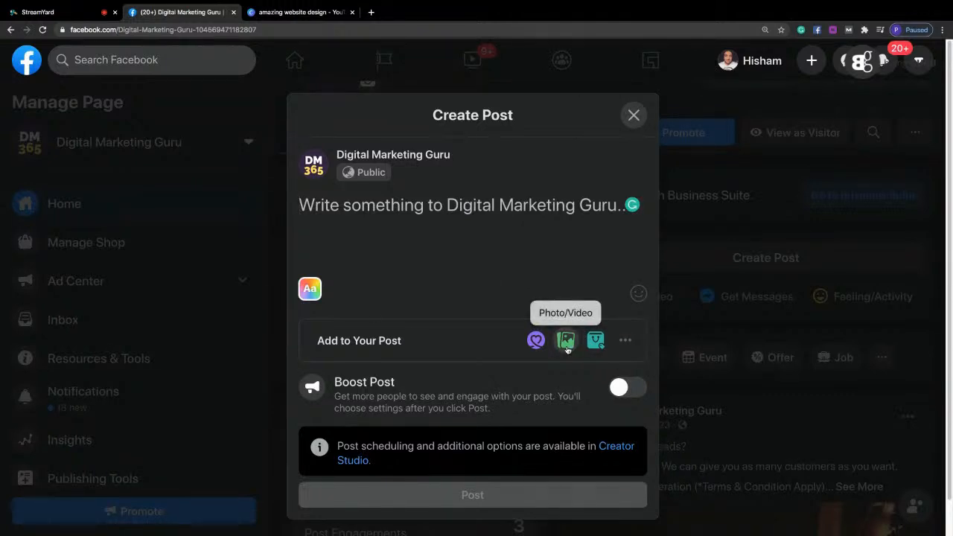
pyautogui.click(566, 346)
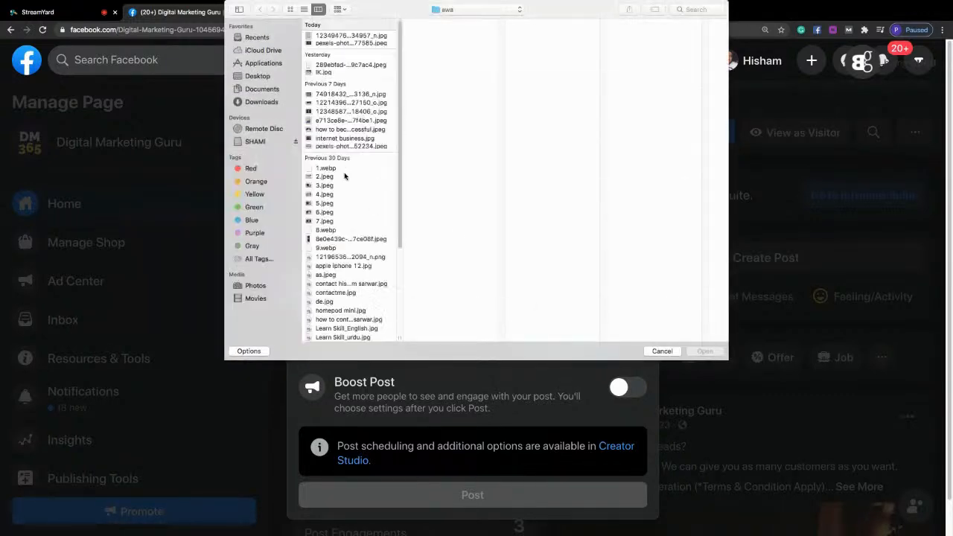
pyautogui.click(271, 102)
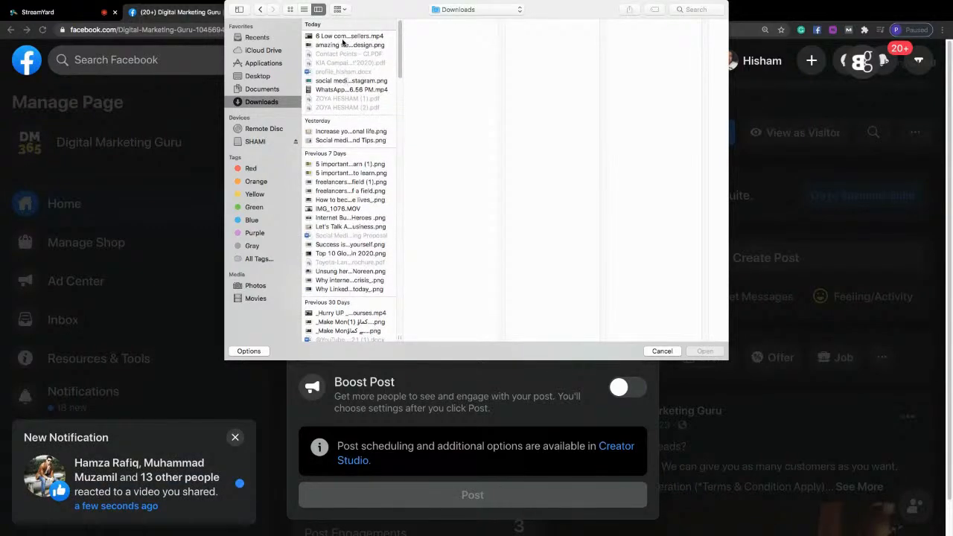
pyautogui.click(344, 45)
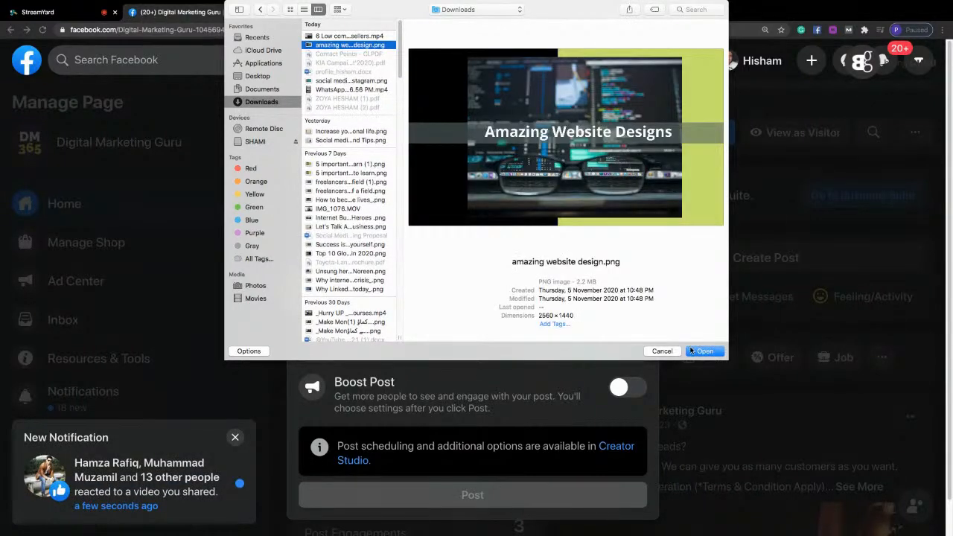
pyautogui.click(693, 350)
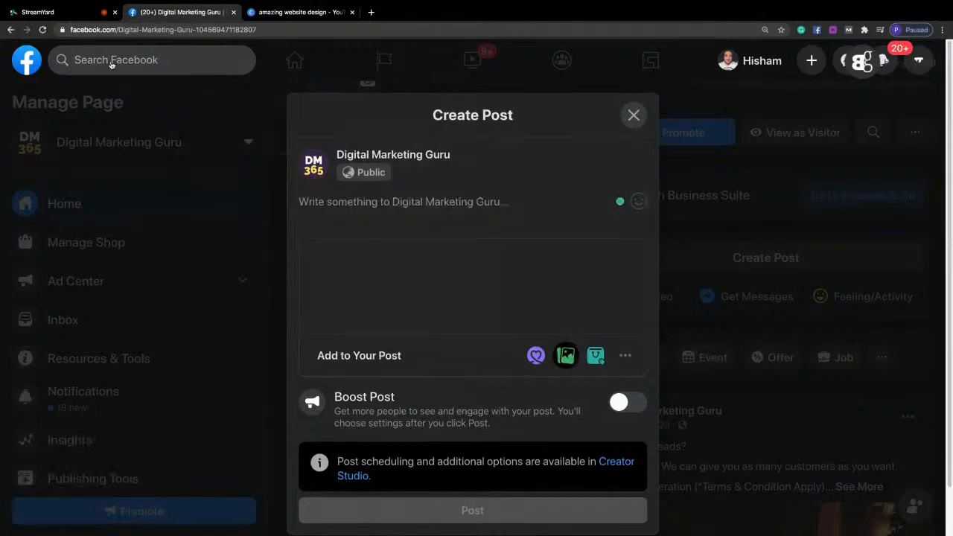
# Switch to StreamYard to read the newest live-stream comments, and return to the Facebook post draft.
pyautogui.click(53, 13)
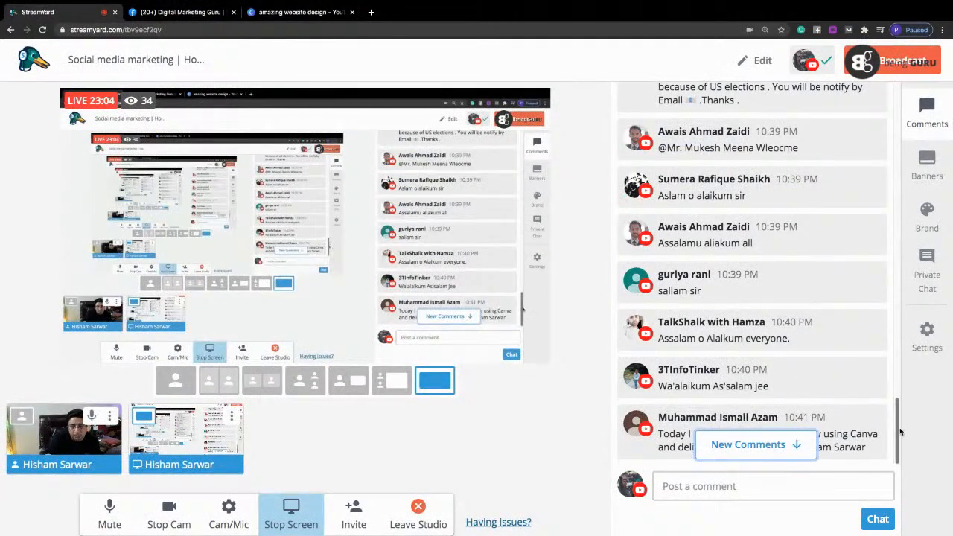
pyautogui.moveTo(897, 432); pyautogui.dragTo(923, 526)
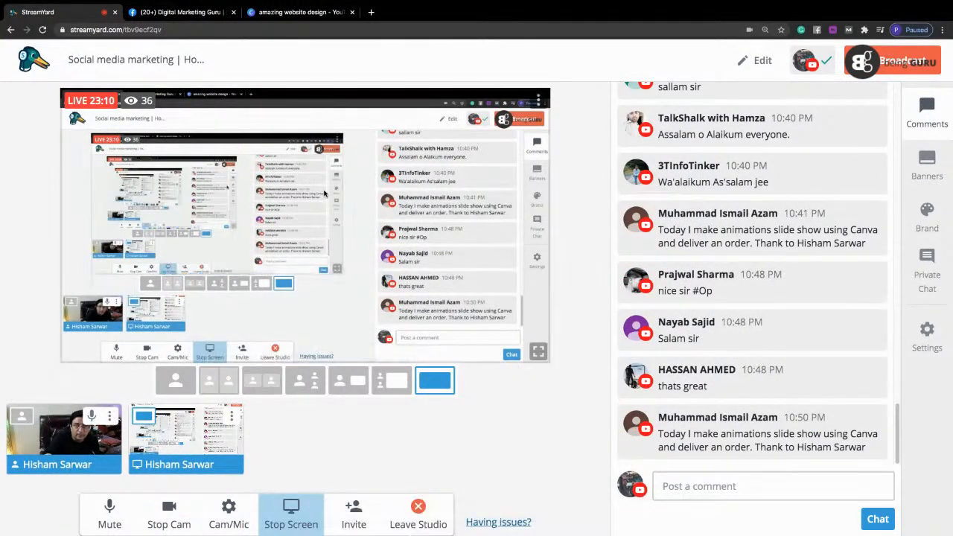
pyautogui.click(291, 15)
pyautogui.click(181, 14)
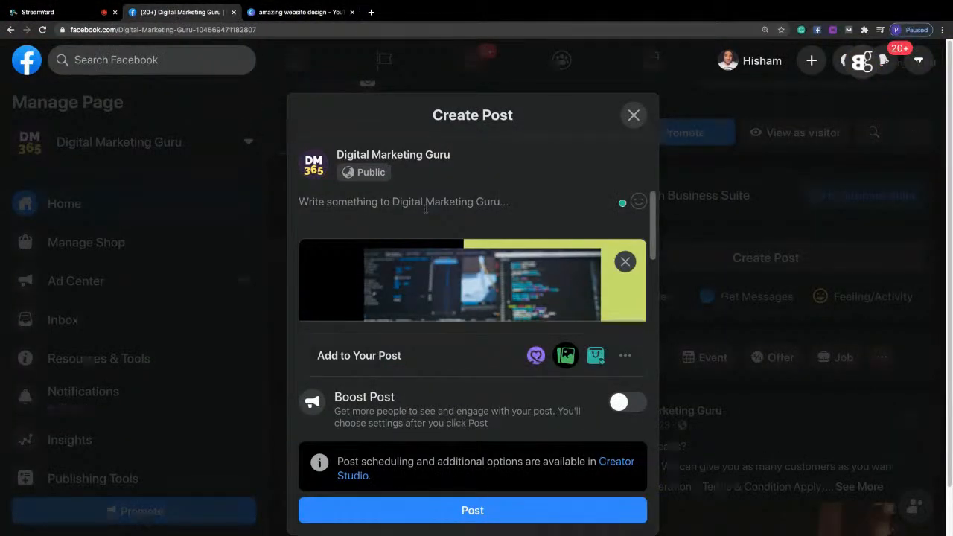
# Check the attached image's preview and head the post text with "Amazing Website Development Offer:".
pyautogui.scroll(-1, 653, 257)
pyautogui.moveTo(654, 256); pyautogui.dragTo(656, 266)
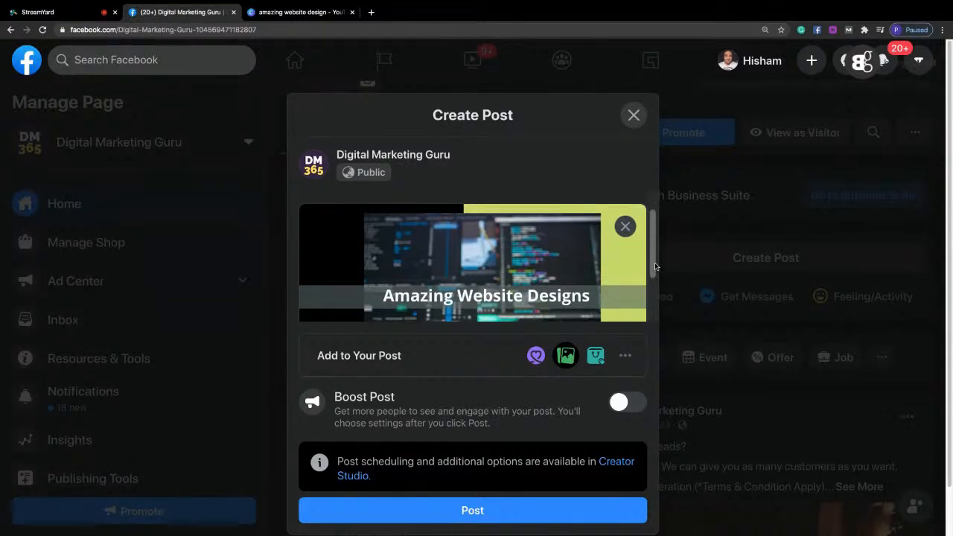
pyautogui.moveTo(656, 267); pyautogui.dragTo(656, 316)
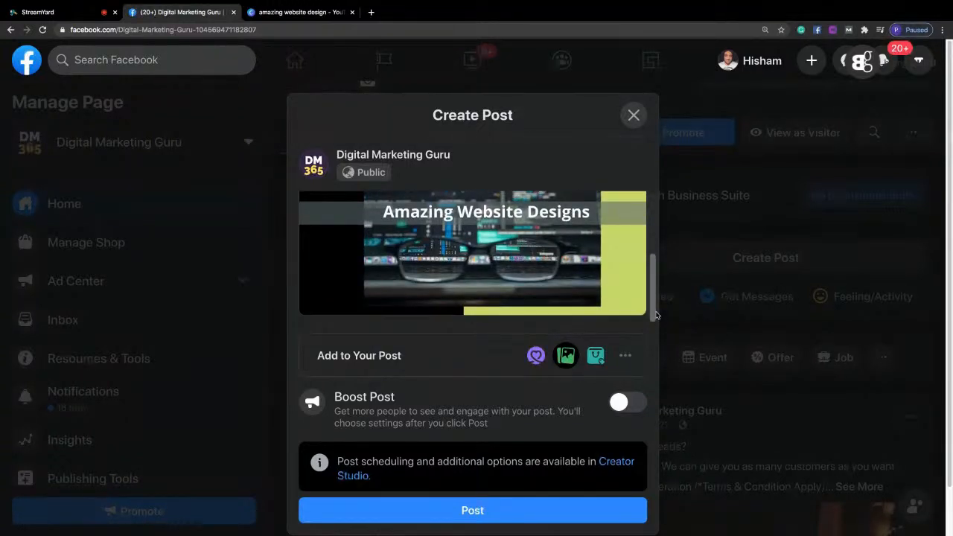
pyautogui.moveTo(656, 315); pyautogui.dragTo(662, 221)
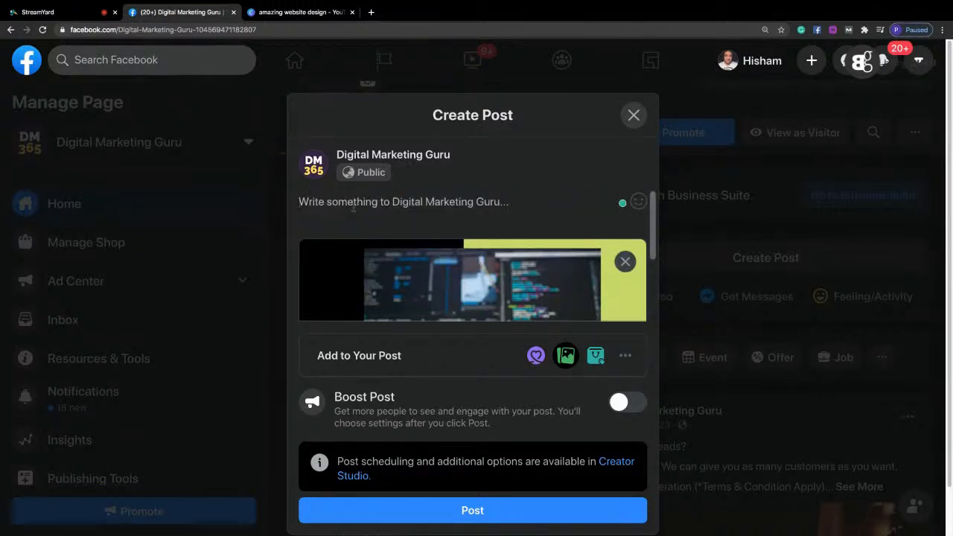
pyautogui.write('Amazing ')
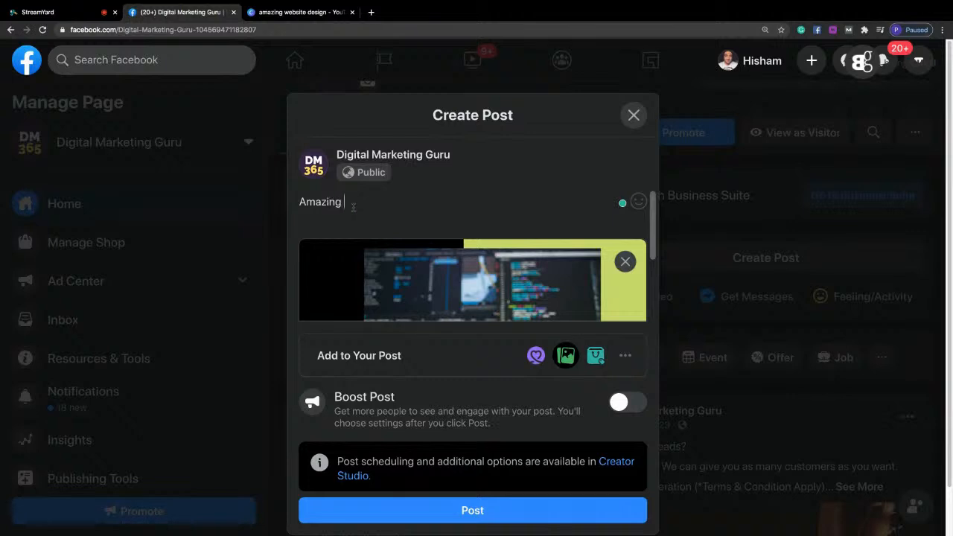
pyautogui.write('Website Development Off')
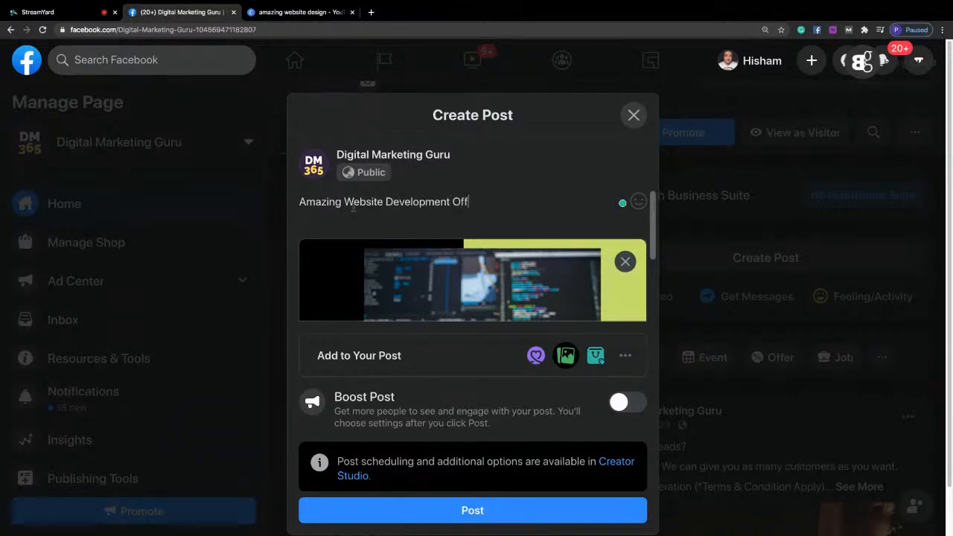
pyautogui.write('er:')
# Leave a blank line below the heading and add the bullet "- 48 hours offer".
pyautogui.press('Return')
pyautogui.press('Return')
pyautogui.write('- 48 hours off')
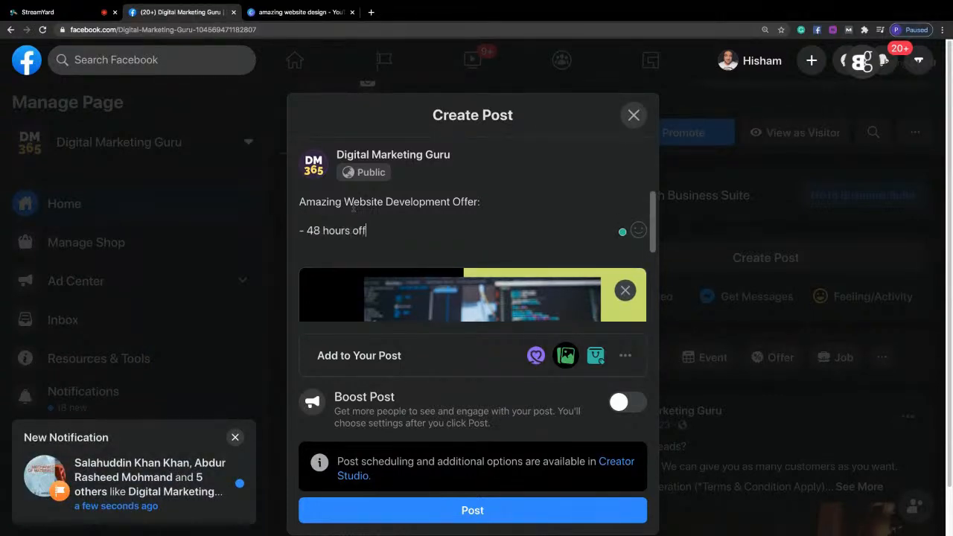
pyautogui.write('er on')
pyautogui.press('BackSpace')
pyautogui.press('BackSpace')
pyautogui.press('BackSpace')
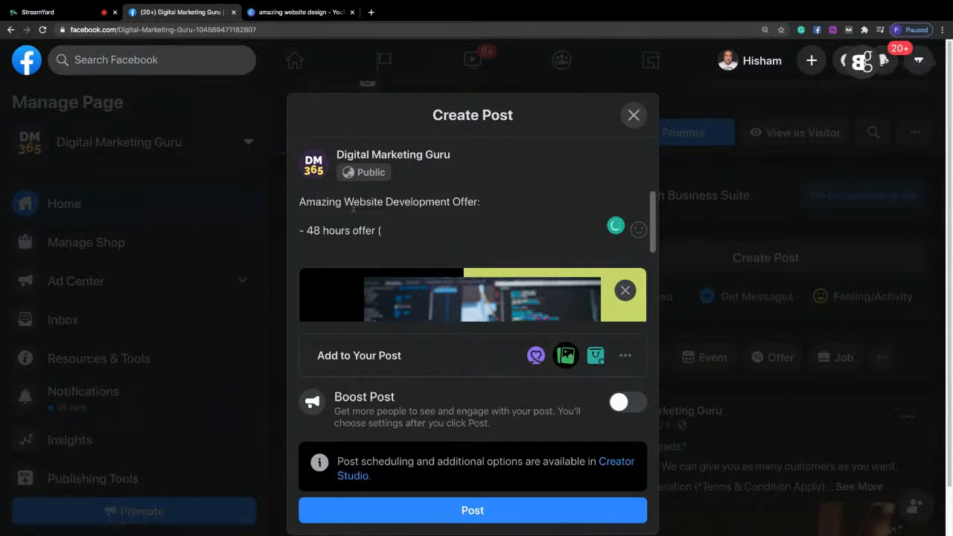
# Insert "Hurry Up -" before "48 hours offer" in the bullet and delete the stray opening bracket at its end.
pyautogui.press('Left')
pyautogui.press('Left')
pyautogui.press('Left')
pyautogui.press('Left')
pyautogui.press('Left')
pyautogui.write('Hurrty u')
pyautogui.press('BackSpace')
pyautogui.press('BackSpace')
pyautogui.press('BackSpace')
pyautogui.press('BackSpace')
pyautogui.write('y Up -')
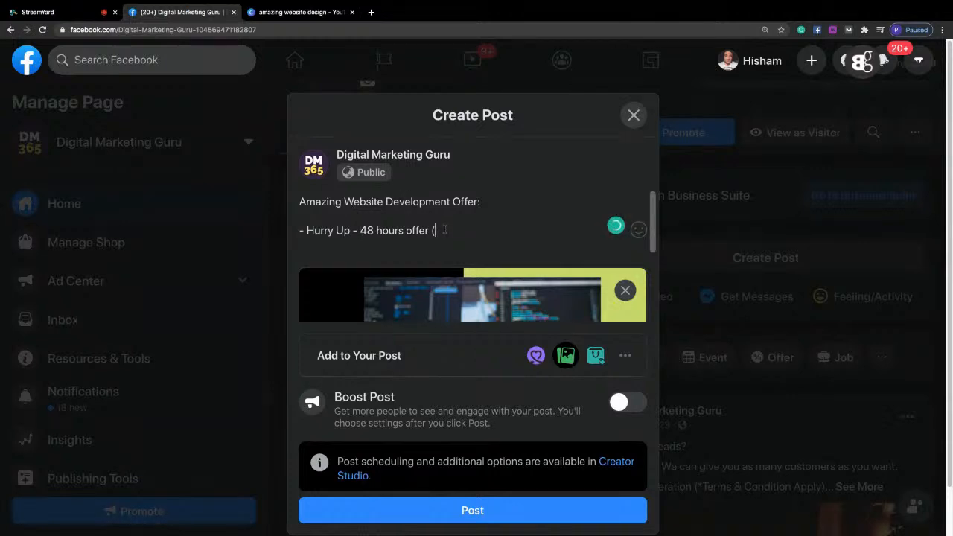
pyautogui.press('BackSpace')
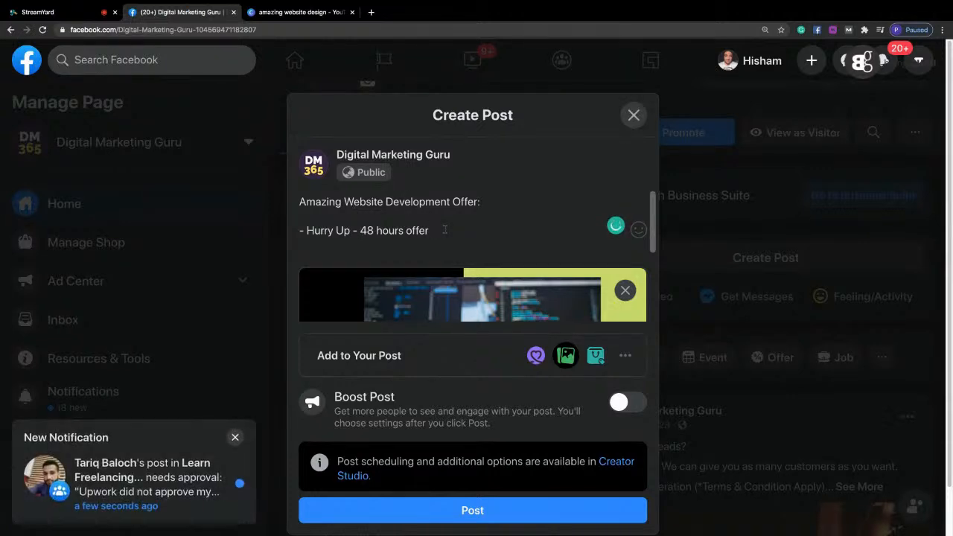
# Start a second dash bullet and change the offer duration in the first bullet to 72 hours.
pyautogui.press('Return')
pyautogui.write('-')
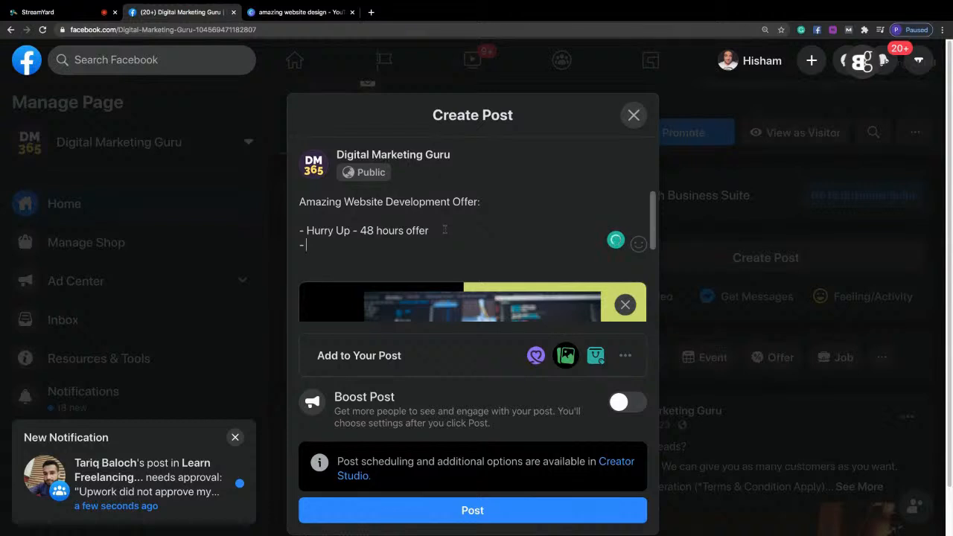
pyautogui.press('Right')
pyautogui.press('Right')
pyautogui.press('Right')
pyautogui.press('Right')
pyautogui.press('Right')
pyautogui.press('Right')
pyautogui.press('Right')
pyautogui.press('Right')
pyautogui.press('Right')
pyautogui.press('Right')
pyautogui.press('Right')
pyautogui.hotkey('shift', 'Right')
pyautogui.hotkey('shift', 'Right')
pyautogui.write('72')
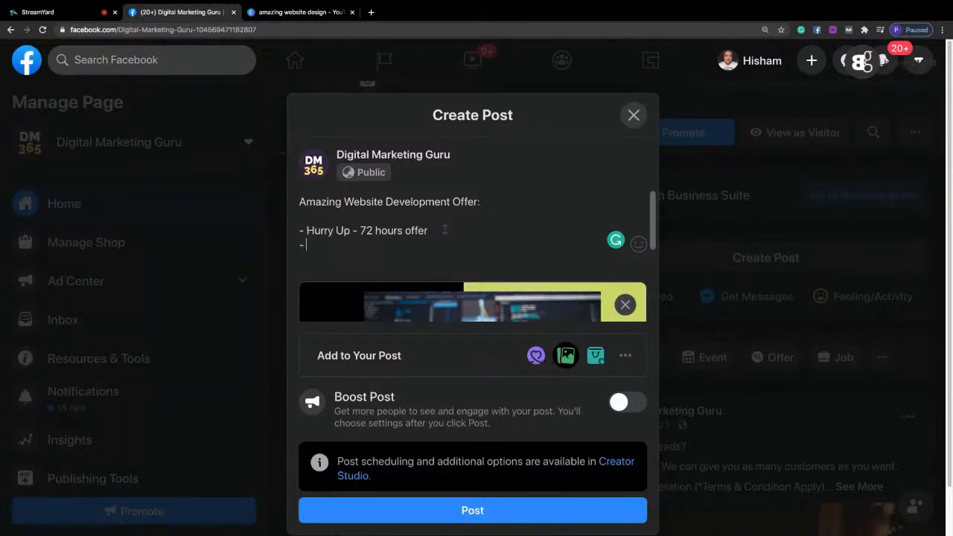
# Complete the second bullet with the text "Amazing Websites Designs To Choose From".
pyautogui.write('Amazing We')
pyautogui.write('bst')
pyautogui.write('ites D')
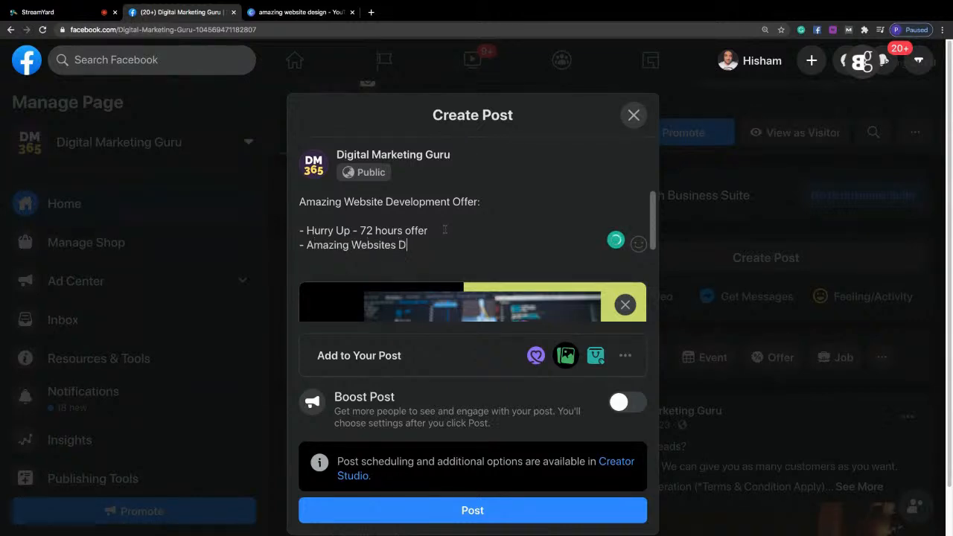
pyautogui.write('esigns To Choose From')
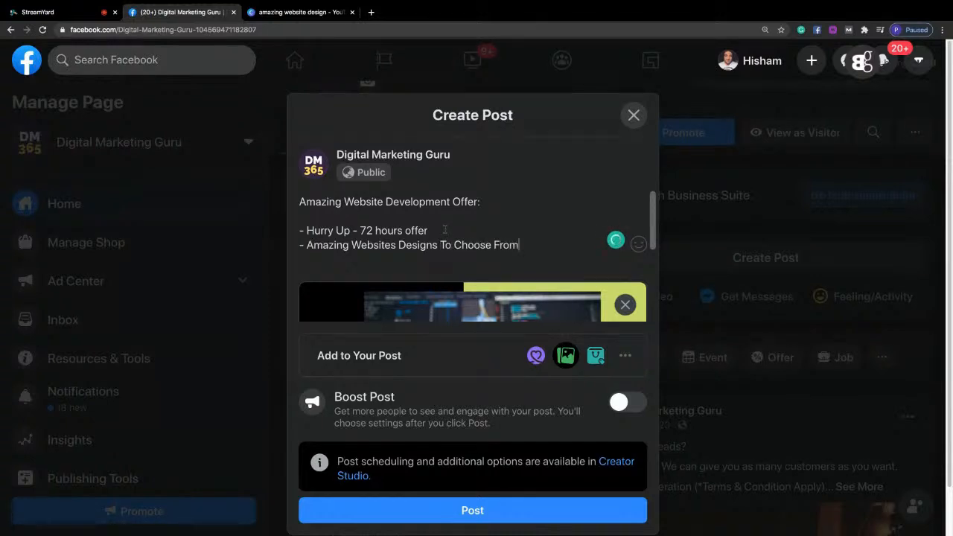
# Add a third dash bullet reading "Wordpress Website Development".
pyautogui.press('Return')
pyautogui.write('- Wor')
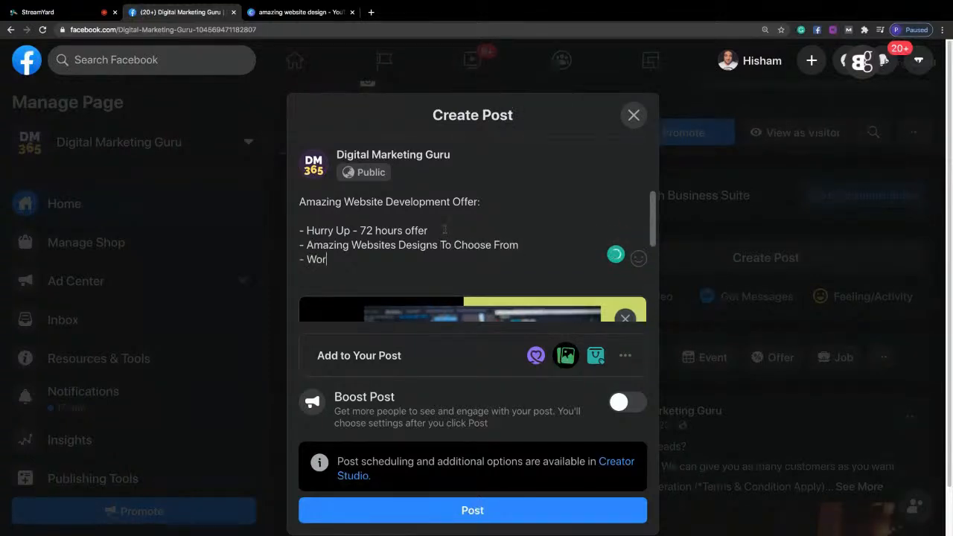
pyautogui.write('dpress Website Developmen')
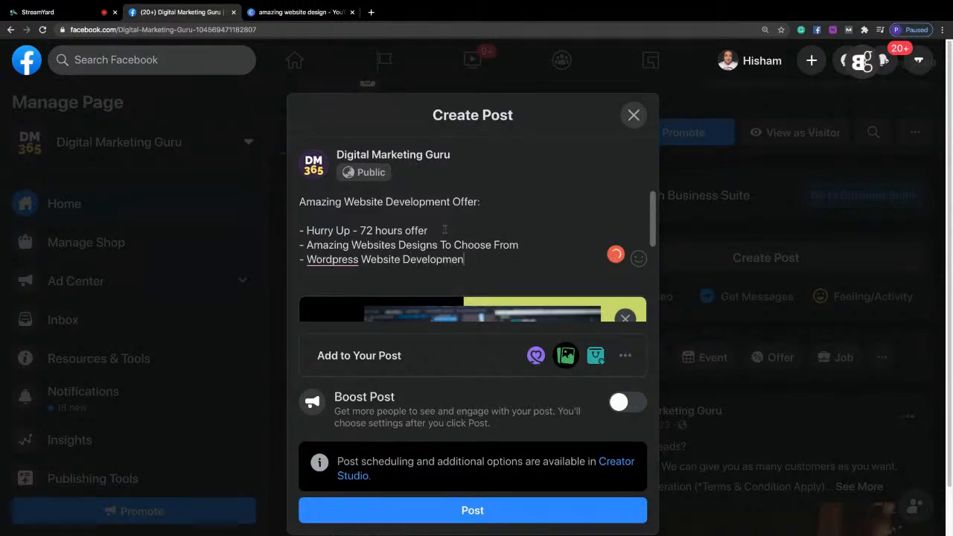
pyautogui.write('t')
# Add a fourth dash bullet reading "50% discount (1st come, 1st avail)".
pyautogui.press('Return')
pyautogui.write('- 60')
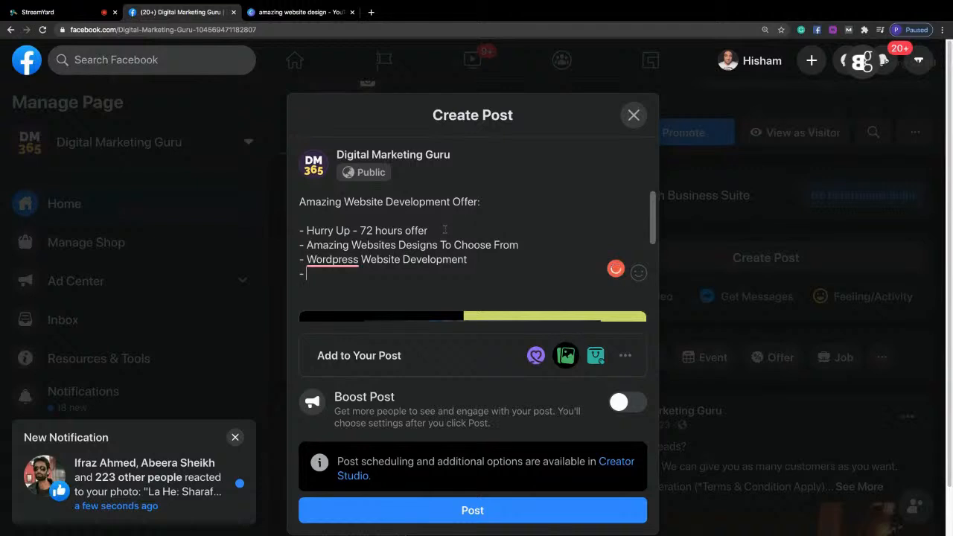
pyautogui.press('BackSpace')
pyautogui.press('BackSpace')
pyautogui.write('50% discount ')
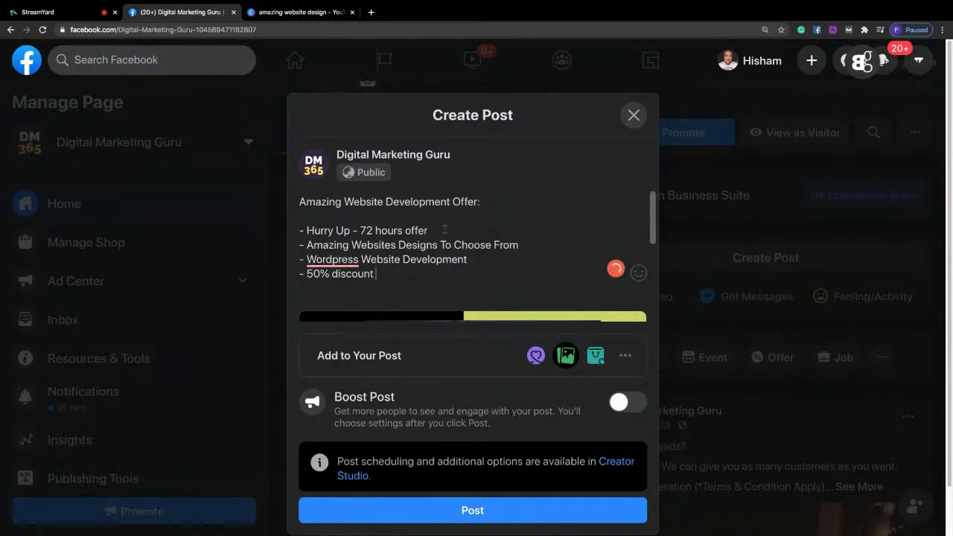
pyautogui.write('(1st come')
pyautogui.write('avail)')
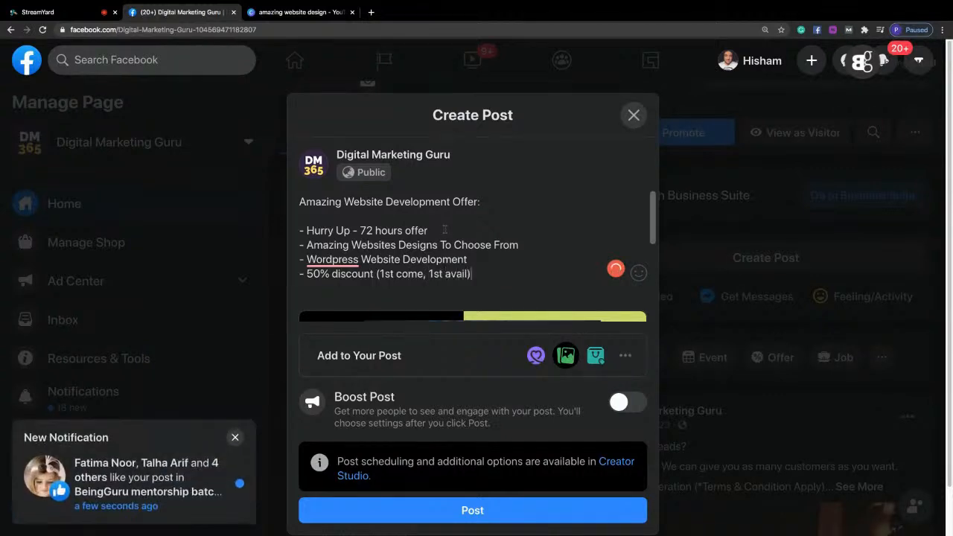
# Add a dash bullet reading "A complementary domain and hosting (Absolutely free for 1st 10 clients)".
pyautogui.press('Return')
pyautogui.write('- ')
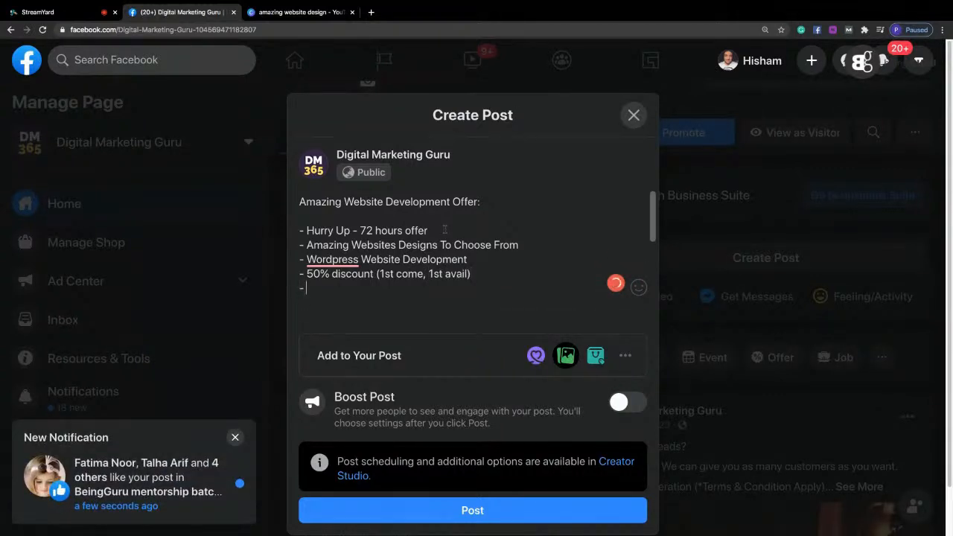
pyautogui.write('A compl')
pyautogui.write('ementary d')
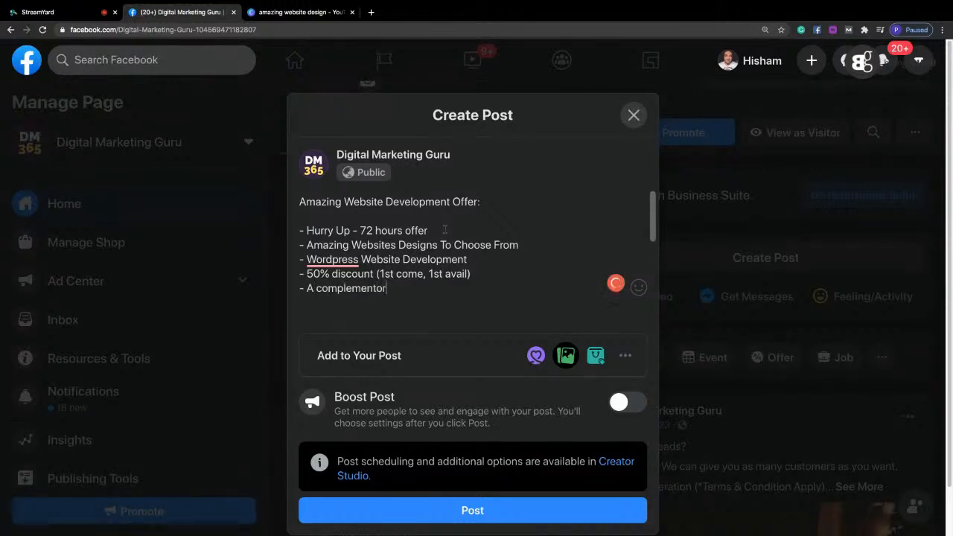
pyautogui.write('oma')
pyautogui.press('BackSpace')
pyautogui.press('BackSpace')
pyautogui.press('BackSpace')
pyautogui.press('BackSpace')
pyautogui.write('domain and hosting (Absolutely free for 1st ')
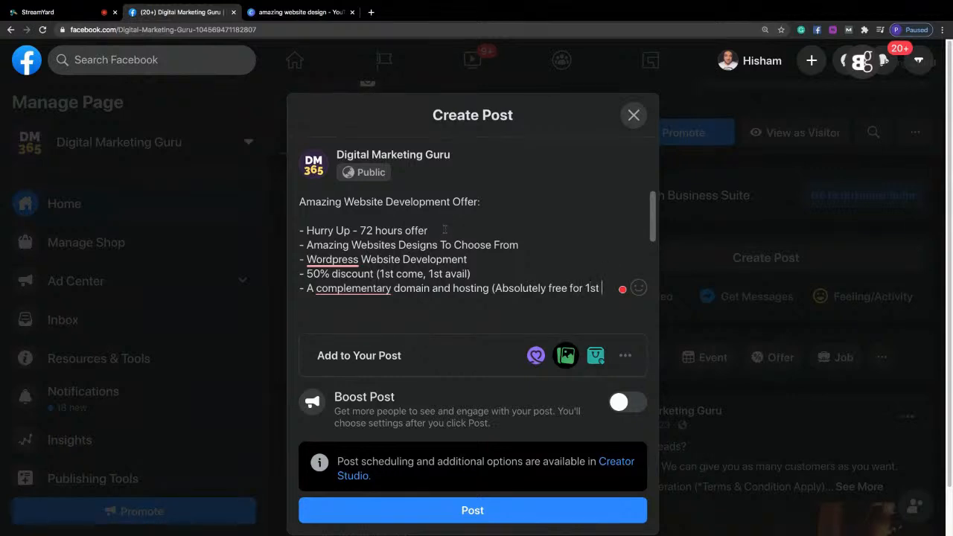
pyautogui.write('10 client')
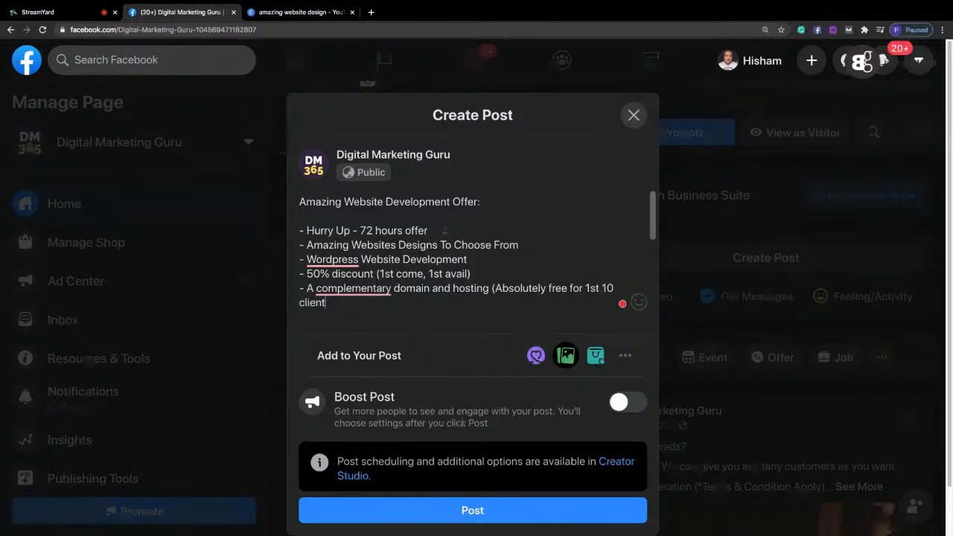
pyautogui.write('s)')
# Add a dash bullet reading "Social media branding" below the domain and hosting bullet.
pyautogui.press('Return')
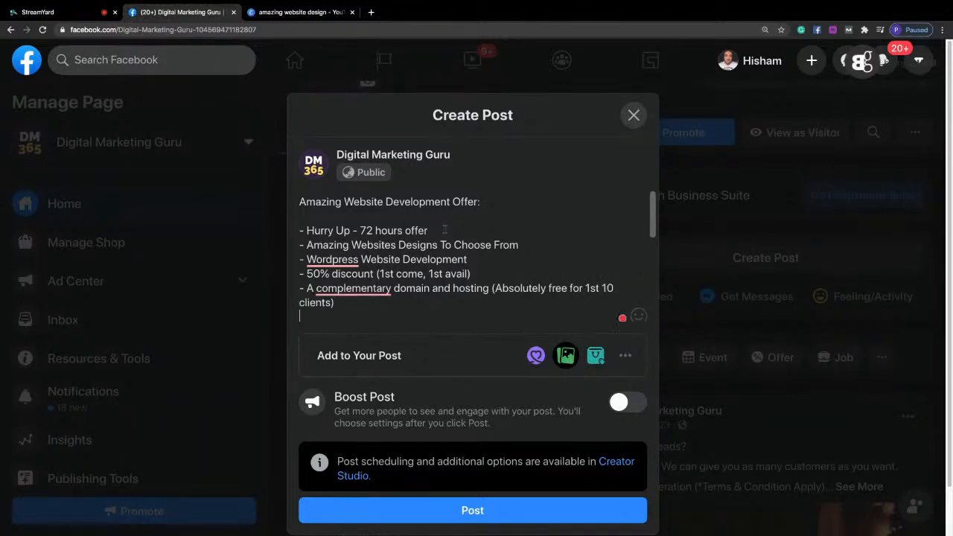
pyautogui.write('-')
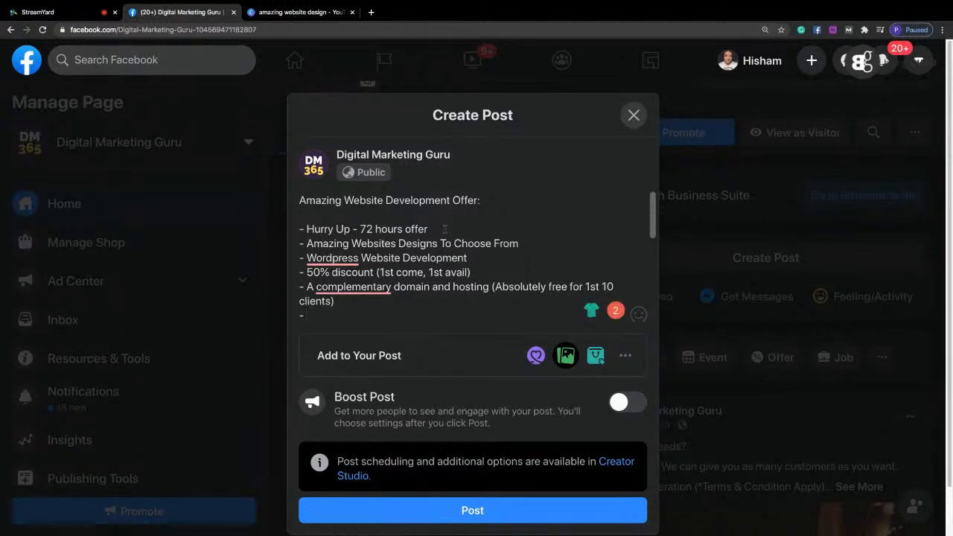
pyautogui.write('Social media branding')
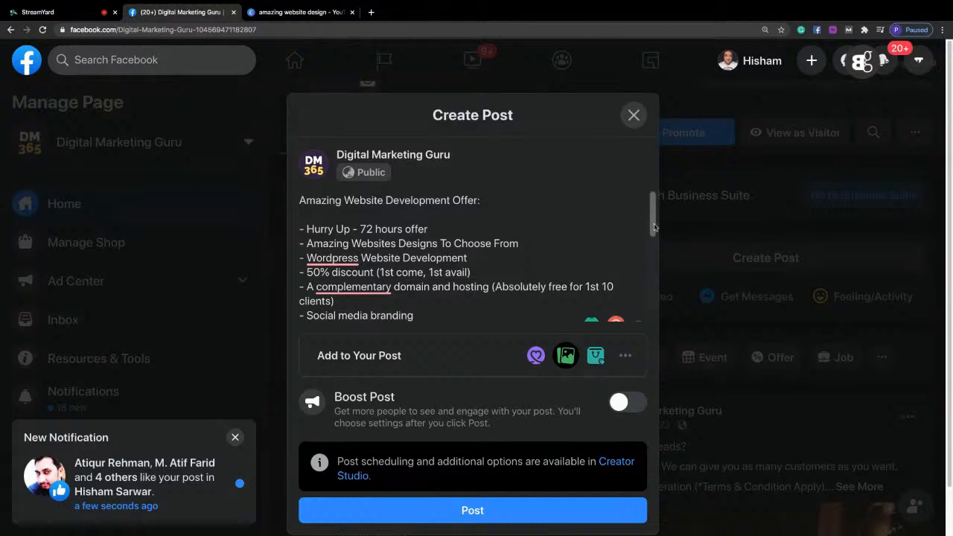
# Add the bullet "- Free stationery design (visiting card, letter head and envelop cover)" and start a new line below it.
pyautogui.press('Return')
pyautogui.write('- Fr')
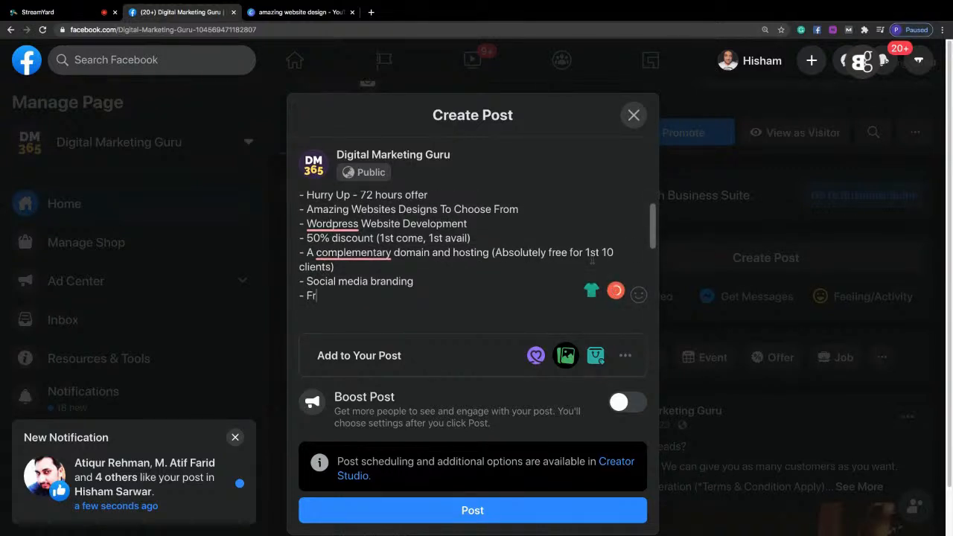
pyautogui.write('ee stationery design (')
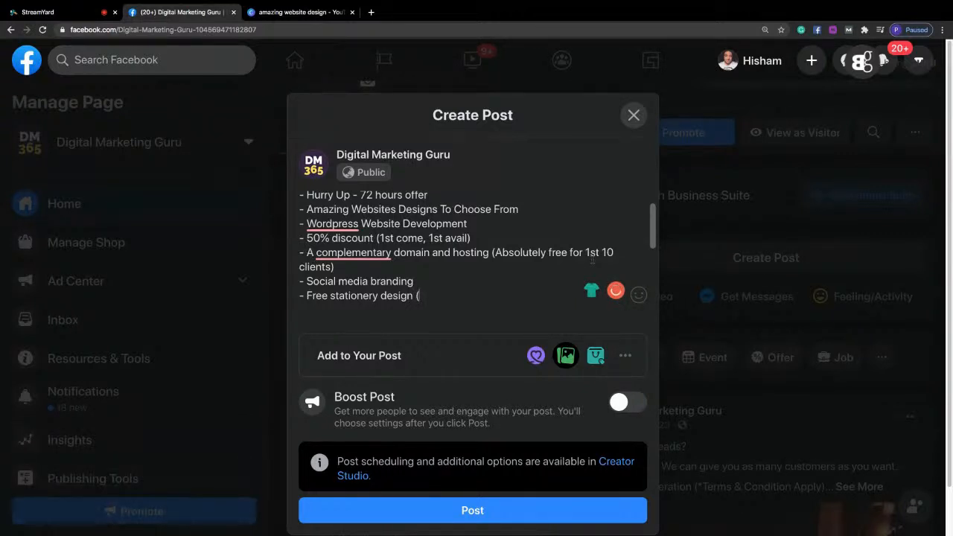
pyautogui.write('c')
pyautogui.press('BackSpace')
pyautogui.write('visiting card, letter head an')
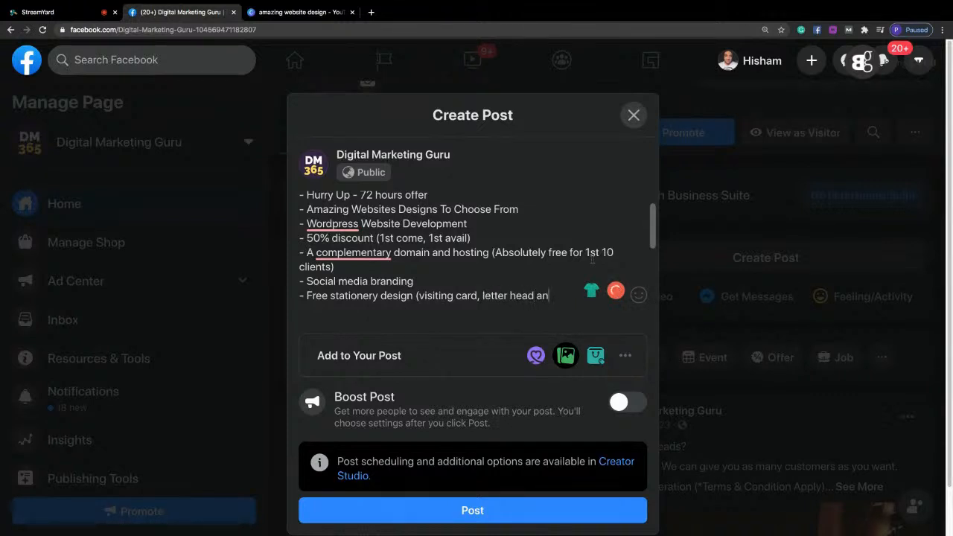
pyautogui.write('d envelop cover)')
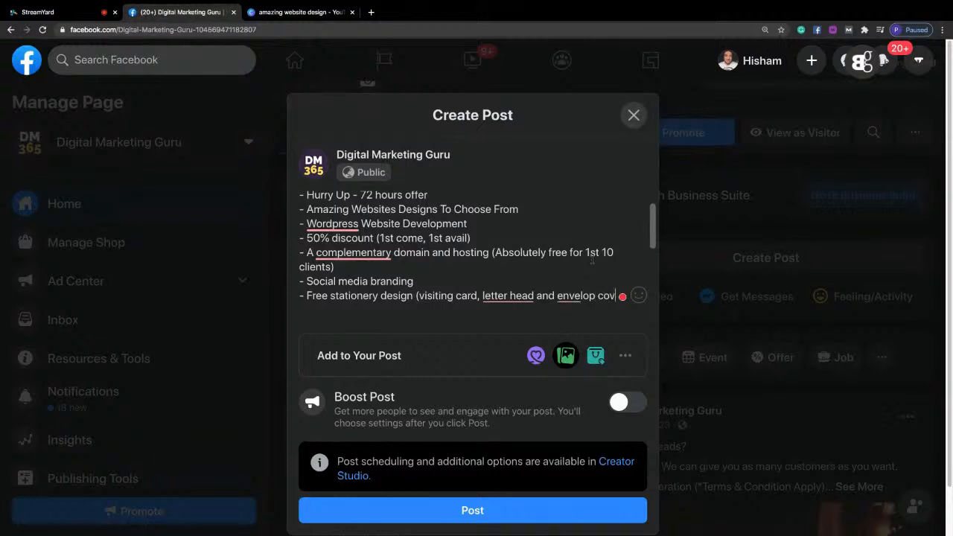
pyautogui.press('Return')
# Accept the Grammarly suggestions "letterhead" and a comma before "and" in the stationery bullet.
pyautogui.moveTo(514, 297)
pyautogui.click(525, 334)
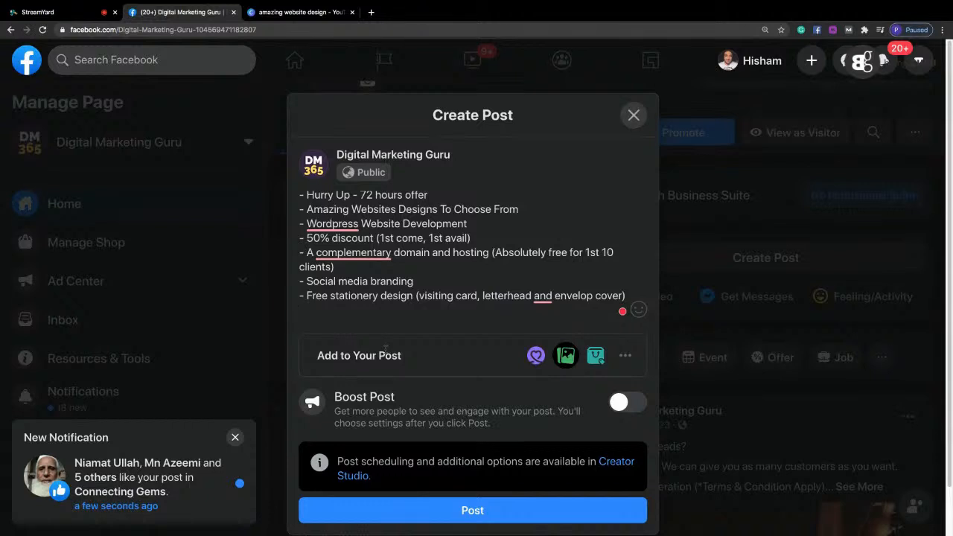
pyautogui.moveTo(542, 297)
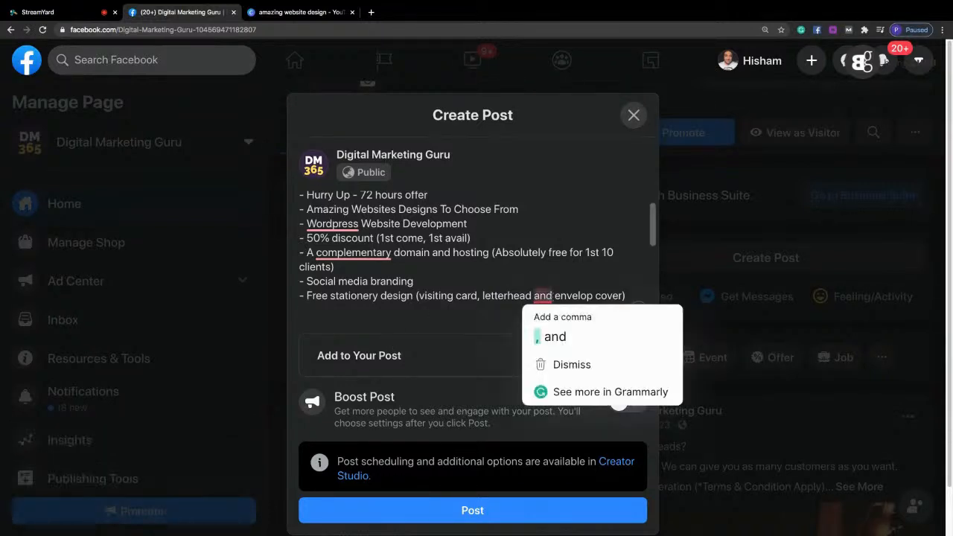
pyautogui.click(551, 335)
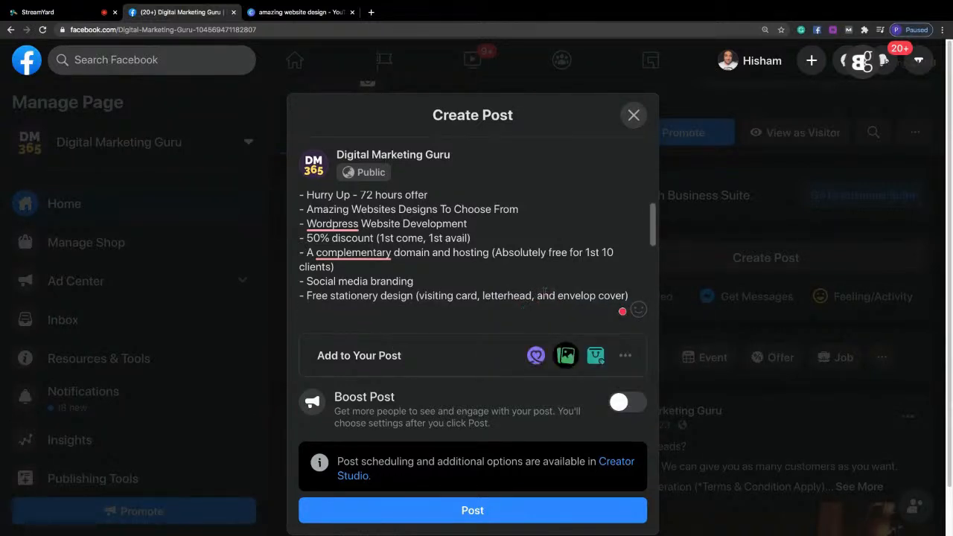
# Add the bullet "- 2 Mockup website designs to choose from" and start a new line below it.
pyautogui.click(367, 318)
pyautogui.write('- 2 Mockup designs to c')
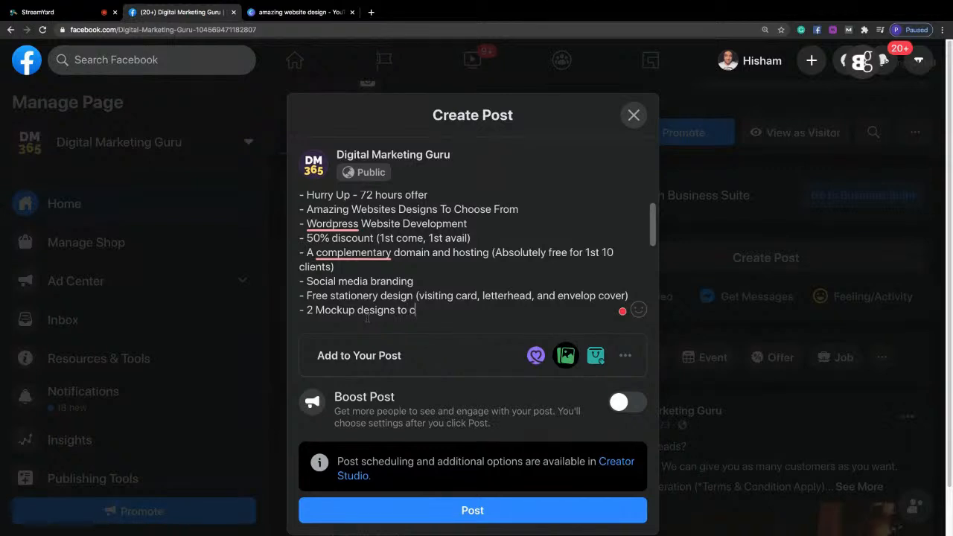
pyautogui.write('hoose from')
pyautogui.press('BackSpace')
pyautogui.press('BackSpace')
pyautogui.press('BackSpace')
pyautogui.press('BackSpace')
pyautogui.press('BackSpace')
pyautogui.press('BackSpace')
pyautogui.press('BackSpace')
pyautogui.press('BackSpace')
pyautogui.press('BackSpace')
pyautogui.press('BackSpace')
pyautogui.press('BackSpace')
pyautogui.press('BackSpace')
pyautogui.press('BackSpace')
pyautogui.press('BackSpace')
pyautogui.press('BackSpace')
pyautogui.press('BackSpace')
pyautogui.press('BackSpace')
pyautogui.press('BackSpace')
pyautogui.press('BackSpace')
pyautogui.press('BackSpace')
pyautogui.press('BackSpace')
pyautogui.press('BackSpace')
pyautogui.write('website designs to choose from')
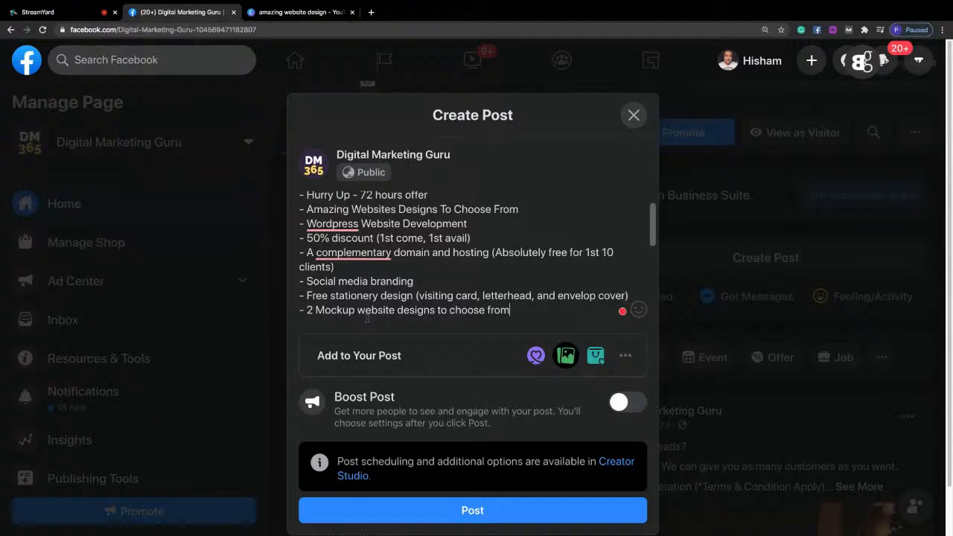
pyautogui.press('Return')
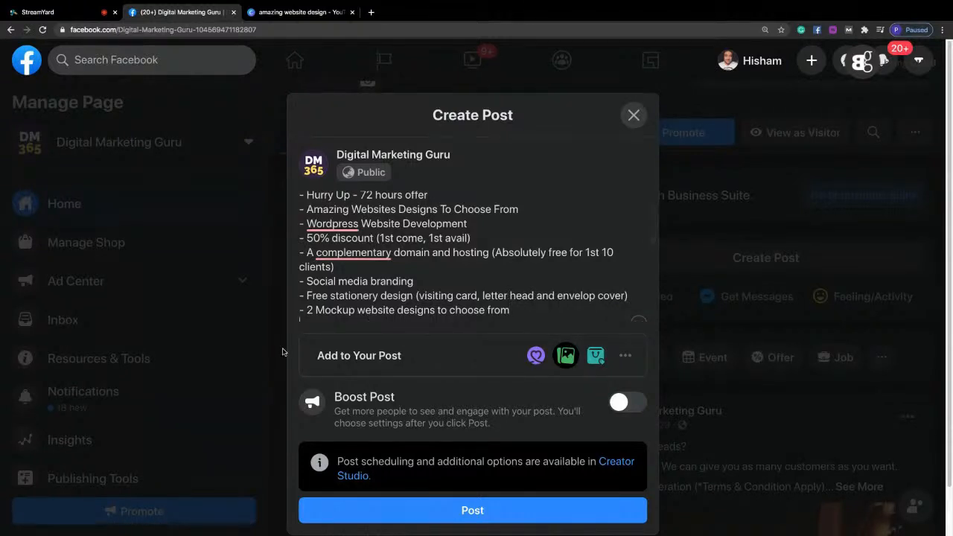
# Accept the suggestions "complimentary" in the domain and hosting bullet and "letterhead," with its comma in the stationery bullet.
pyautogui.moveTo(341, 255)
pyautogui.click(347, 284)
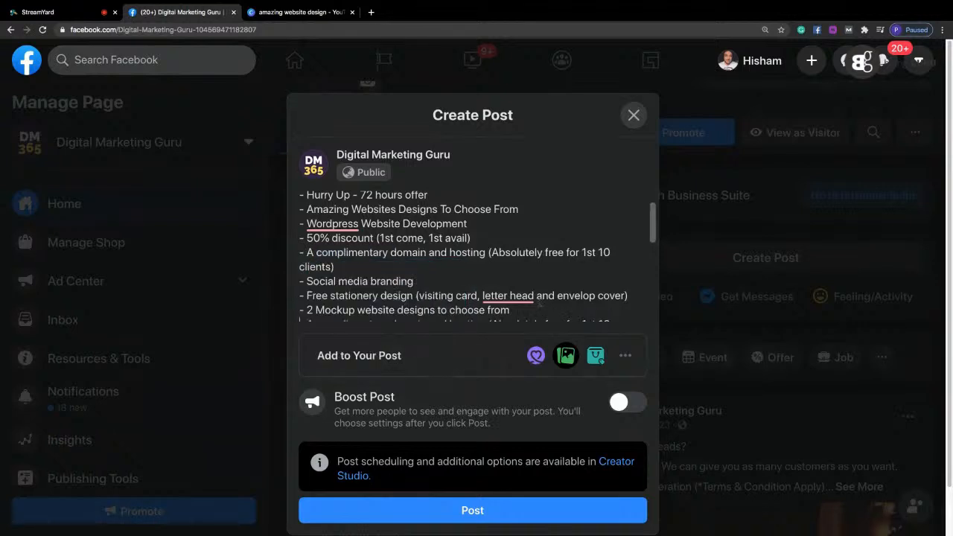
pyautogui.moveTo(512, 301)
pyautogui.click(513, 335)
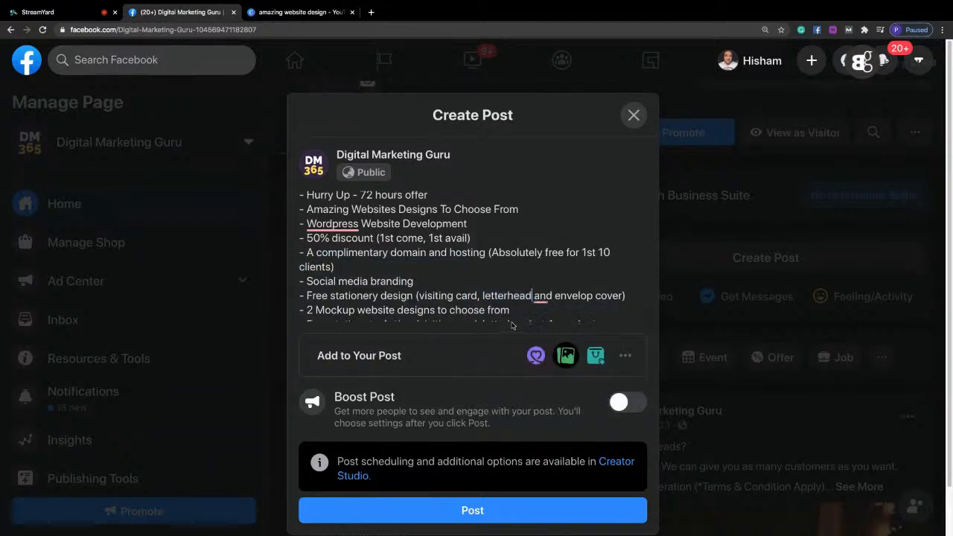
pyautogui.moveTo(654, 228); pyautogui.dragTo(658, 236)
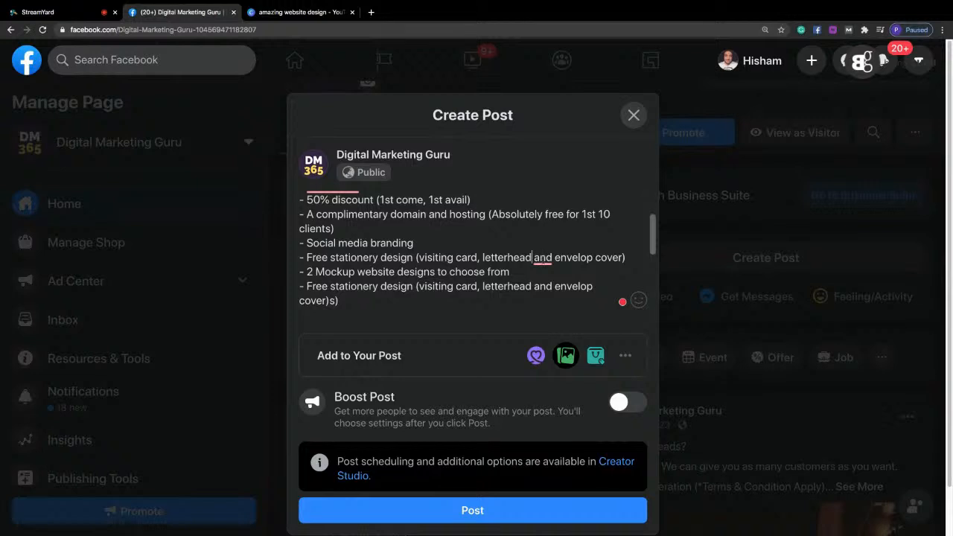
pyautogui.moveTo(544, 259)
pyautogui.click(550, 300)
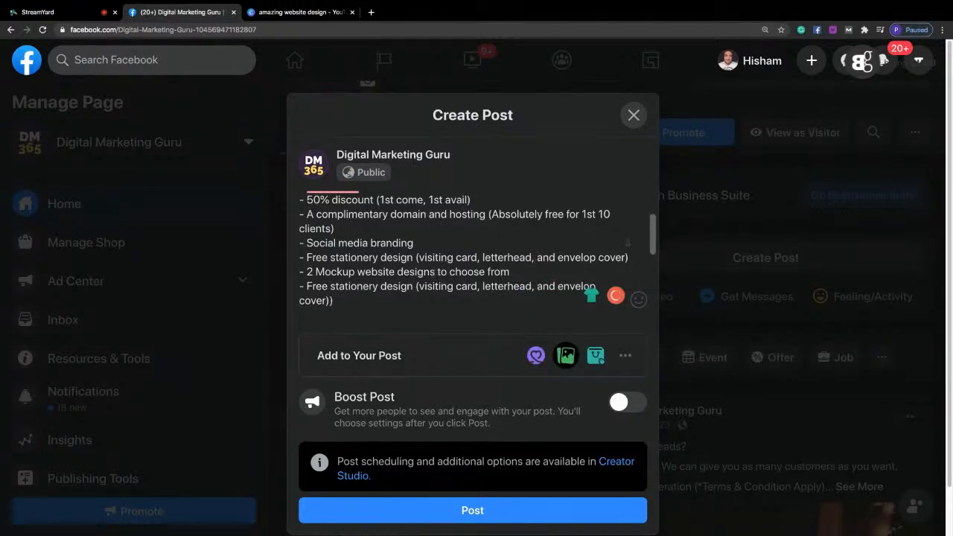
# Accept the "WordPress" capitalization suggestion and select the dash in front of "Hurry Up".
pyautogui.moveTo(654, 247); pyautogui.dragTo(653, 230)
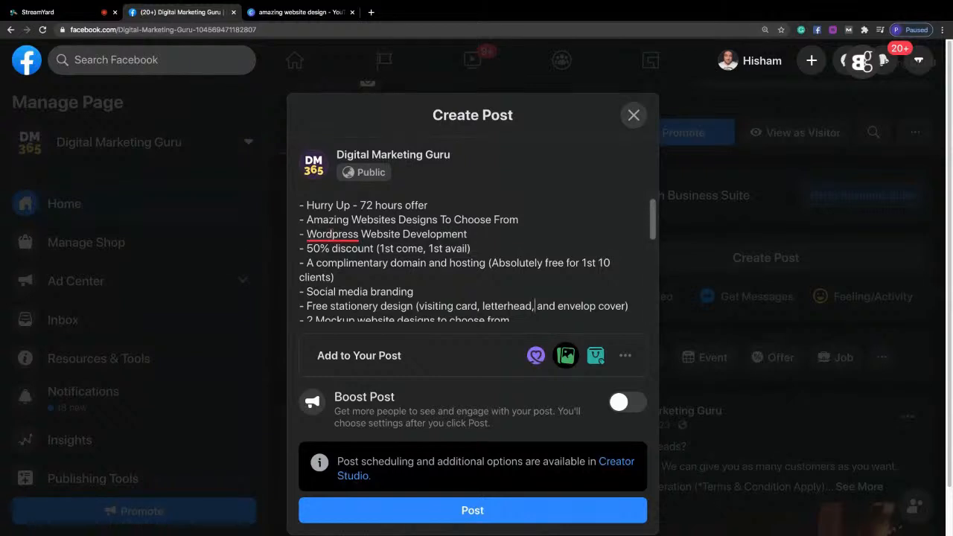
pyautogui.moveTo(332, 234)
pyautogui.click(341, 259)
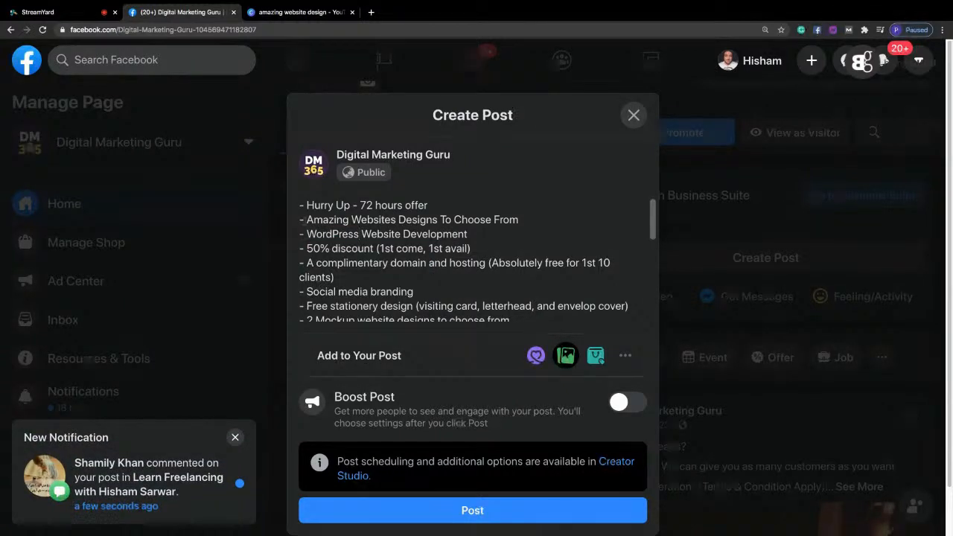
pyautogui.moveTo(299, 205); pyautogui.dragTo(303, 205)
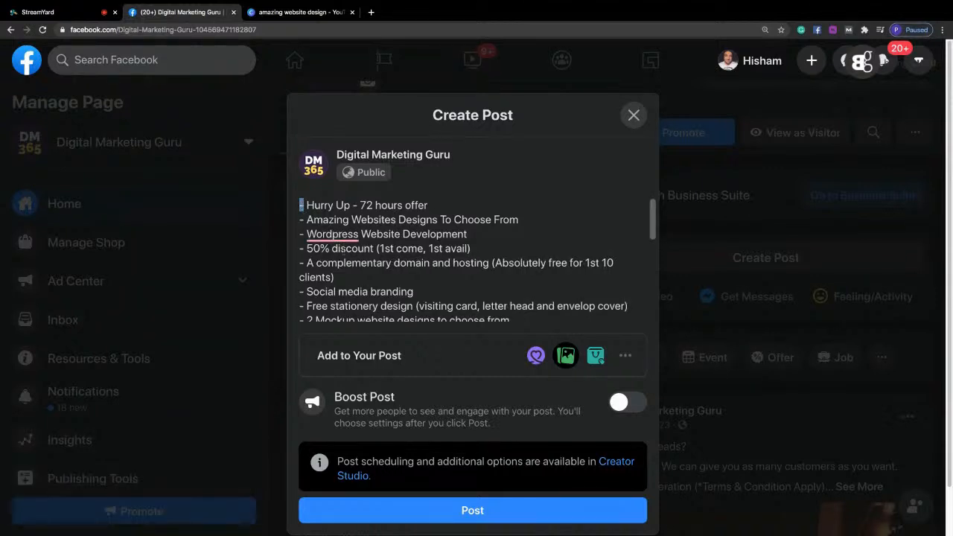
# Correct "Wordpress" to "WordPress" and "complementary" to "complimentary" using the Grammarly suggestions.
pyautogui.moveTo(346, 234)
pyautogui.click(351, 263)
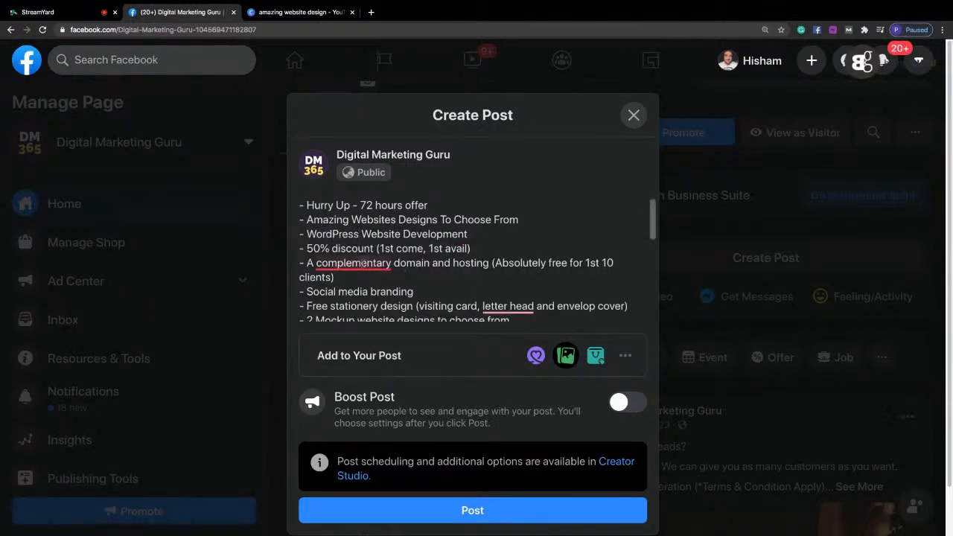
pyautogui.moveTo(362, 263)
pyautogui.click(353, 304)
# Correct "letter head" to "letterhead" in the stationery bullet and add a comma before "and".
pyautogui.moveTo(503, 323)
pyautogui.click(514, 347)
pyautogui.moveTo(542, 307)
pyautogui.click(554, 346)
# Accept the correction of "Developmenting" to "Development" in the post's last bullet.
pyautogui.scroll(-1, 654, 237)
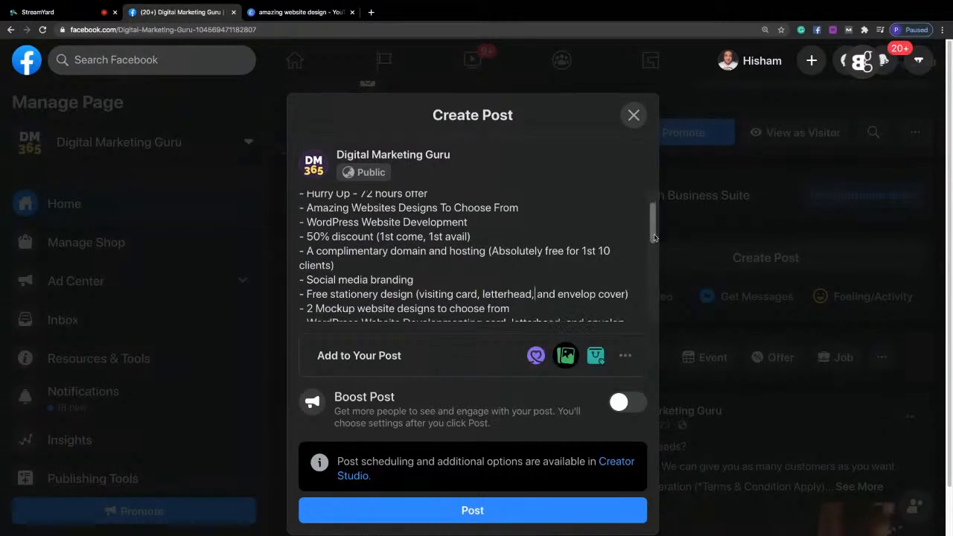
pyautogui.moveTo(450, 307)
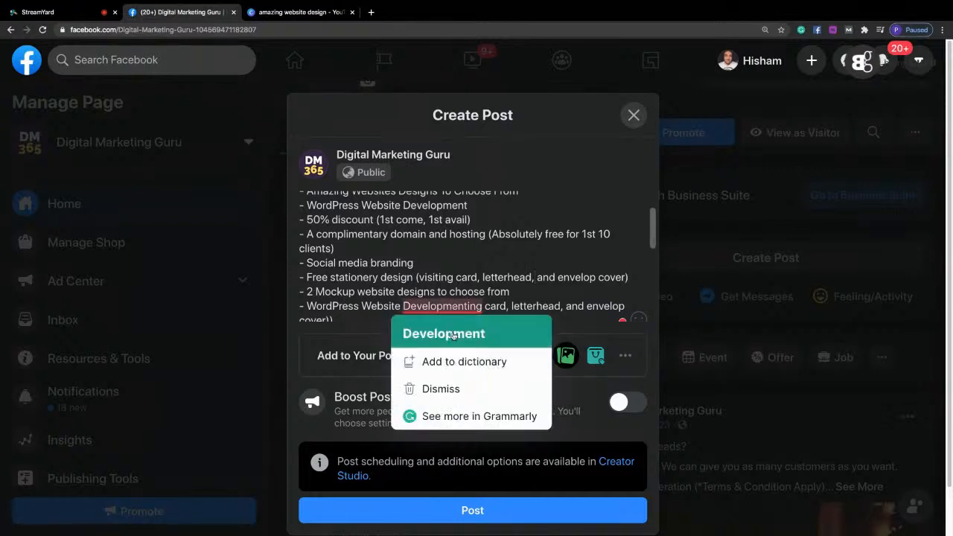
pyautogui.click(452, 335)
pyautogui.scroll(-2, 655, 253)
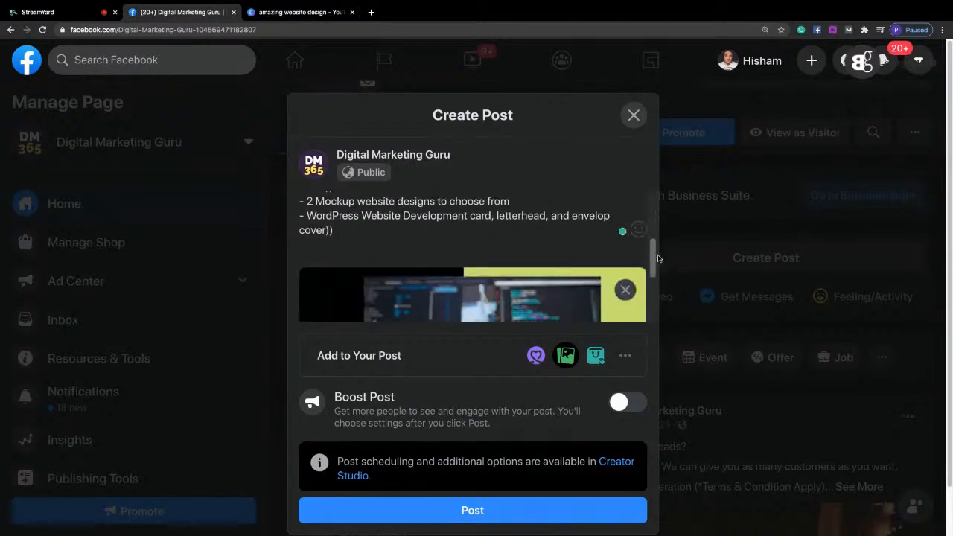
# Insert "Design &" before "Development Offer:" in the post's heading line.
pyautogui.scroll(5, 658, 258)
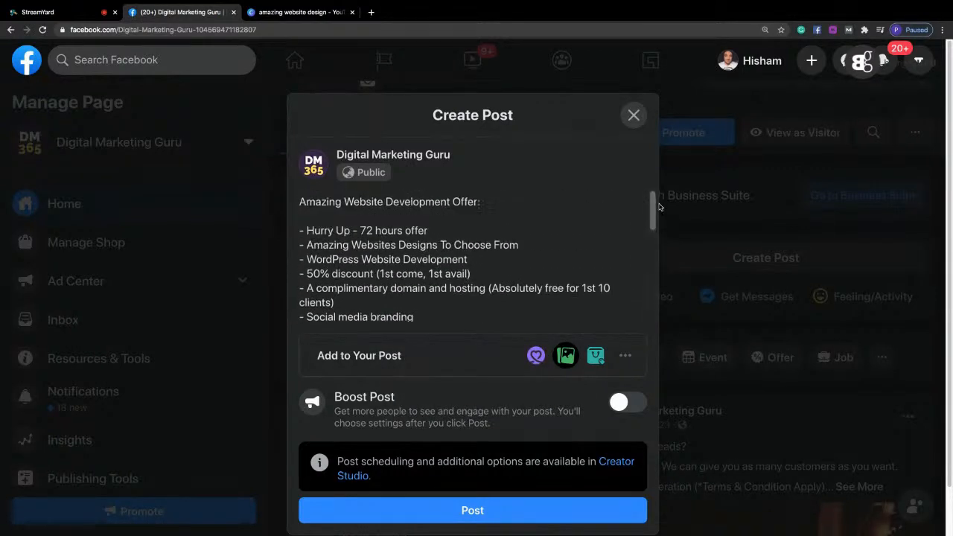
pyautogui.click(385, 209)
pyautogui.write('Design &')
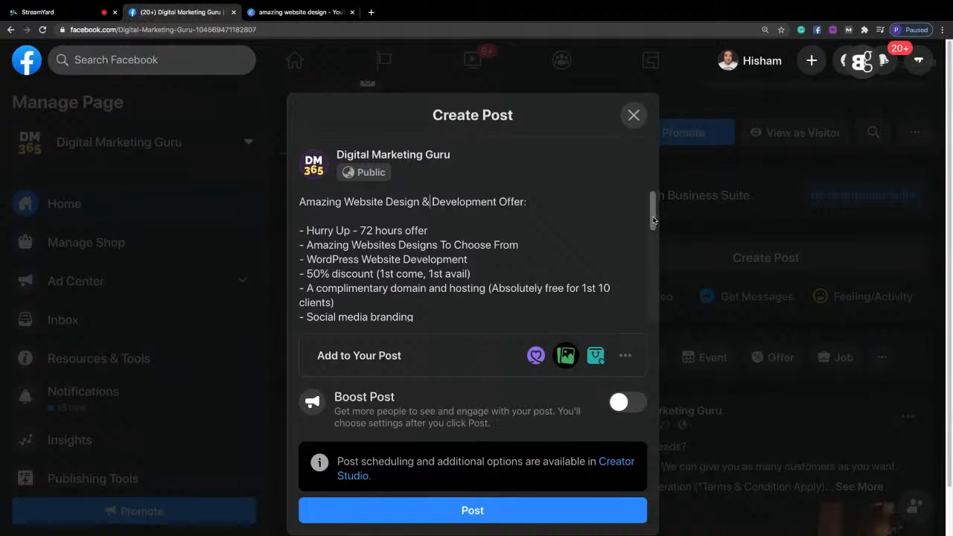
pyautogui.moveTo(541, 200); pyautogui.dragTo(431, 202)
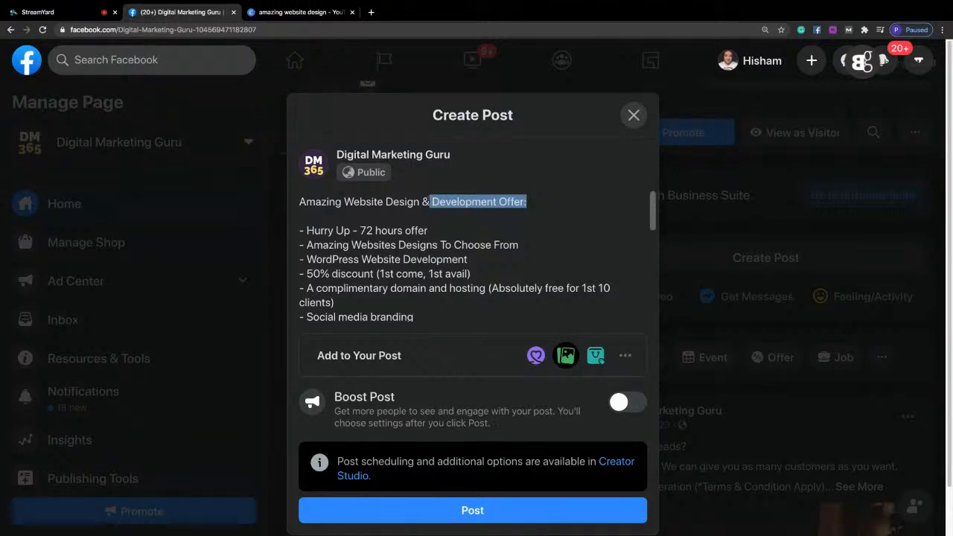
# Add the line "Looking to get your website developed?" above the "Amazing Website Design & Development Offer:" heading.
pyautogui.click(300, 201)
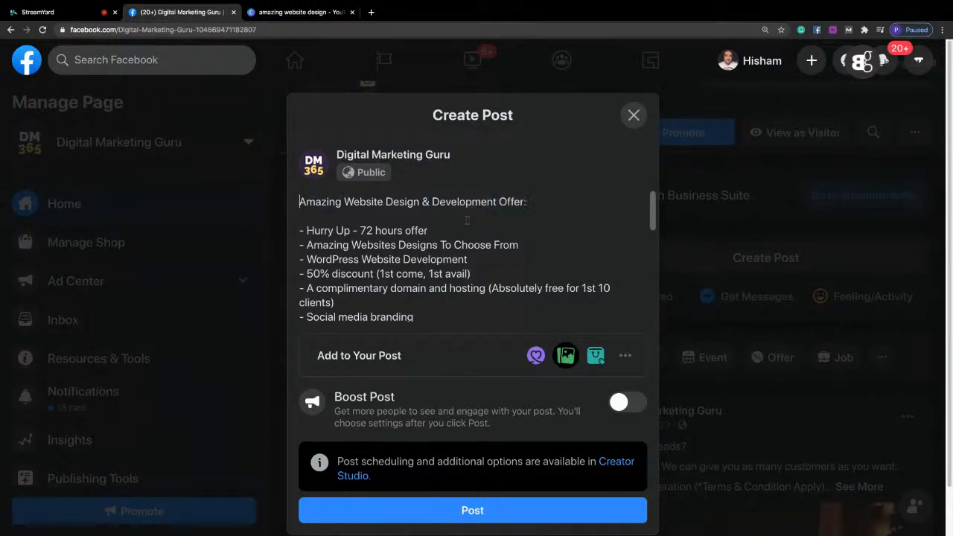
pyautogui.press('Return')
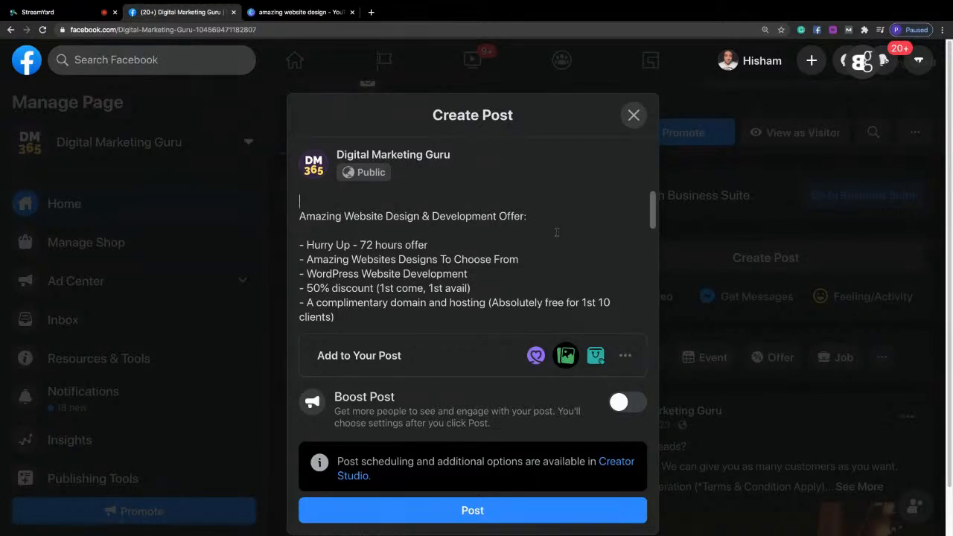
pyautogui.write('Looking to get your website s')
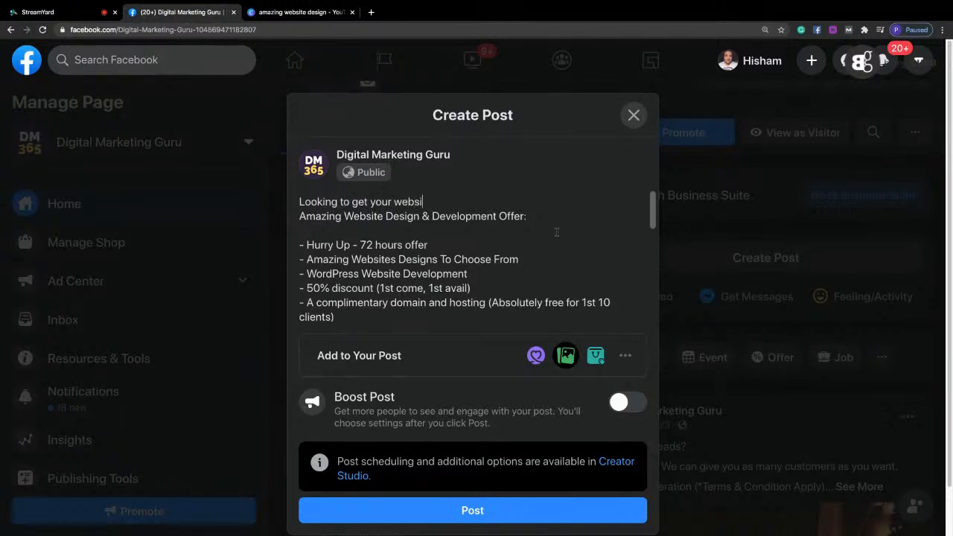
pyautogui.press('BackSpace')
pyautogui.write('developed?')
# Capitalize "Developed" and "Website" in the post's opening question.
pyautogui.press('Left')
pyautogui.press('Left')
pyautogui.press('Left')
pyautogui.press('Left')
pyautogui.press('Left')
pyautogui.press('Left')
pyautogui.press('BackSpace')
pyautogui.write('D')
pyautogui.press('Left')
pyautogui.press('Left')
pyautogui.press('Left')
pyautogui.hotkey('shift', 'Right')
pyautogui.write('W')
pyautogui.press('Delete')
pyautogui.press('Left')
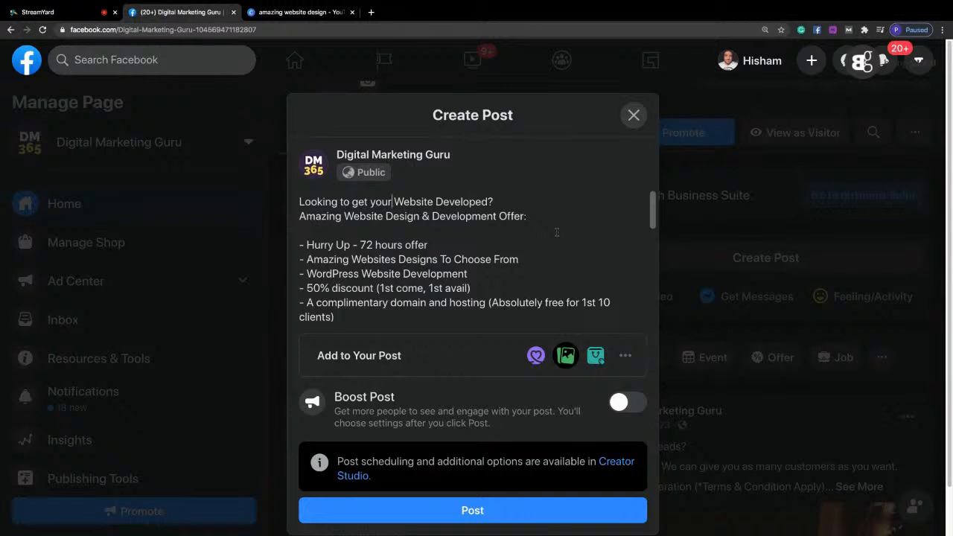
# Capitalize "Your", "To" and "Get" in the opening question and insert a blank line below it.
pyautogui.hotkey('shift', 'Right')
pyautogui.write('Y')
pyautogui.press('Left')
pyautogui.press('Left')
pyautogui.press('Left')
pyautogui.press('Left')
pyautogui.hotkey('shift', 'Right')
pyautogui.write('T')
pyautogui.press('Right')
pyautogui.press('Right')
pyautogui.hotkey('shift', 'Right')
pyautogui.write('G')
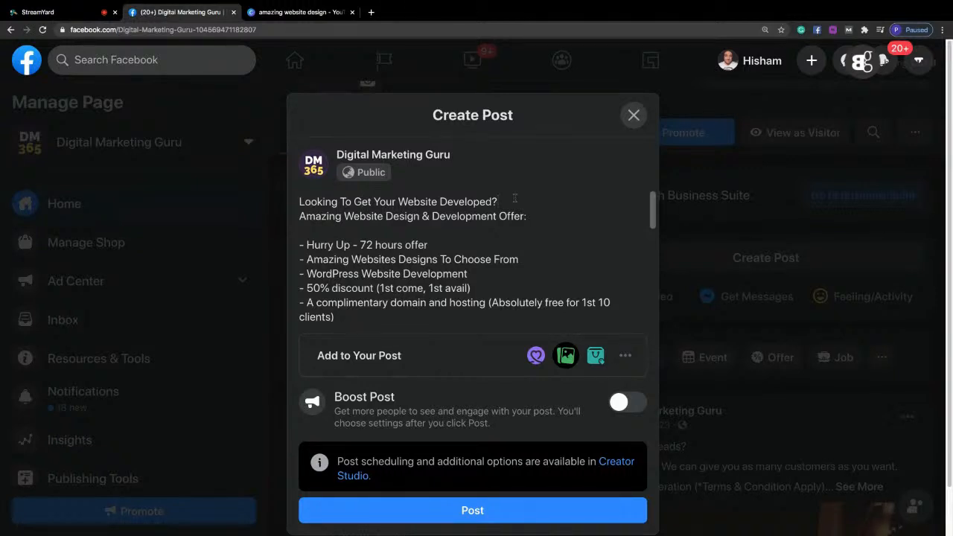
pyautogui.press('Return')
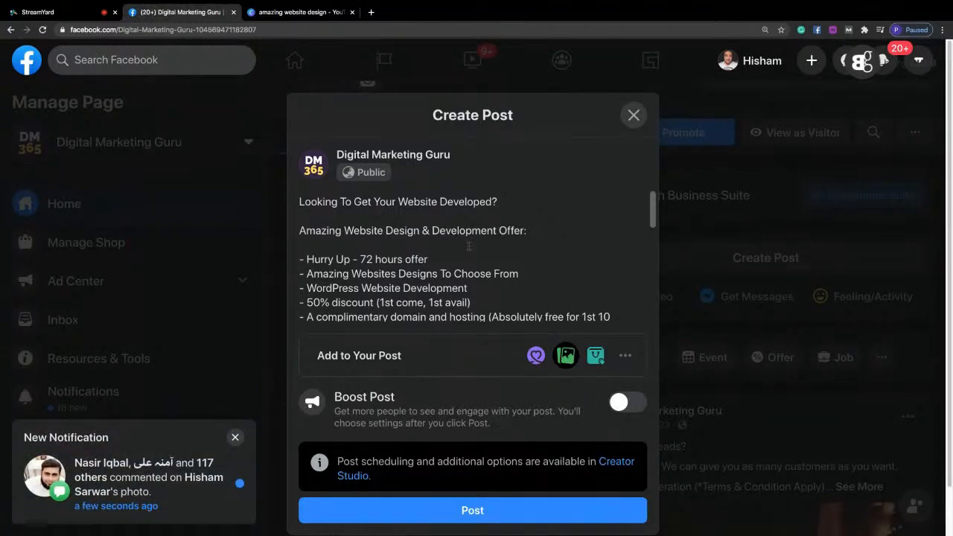
# Search Google for "fire emoji" and paste the fire emoji at the start of the post's opening question.
pyautogui.click(371, 12)
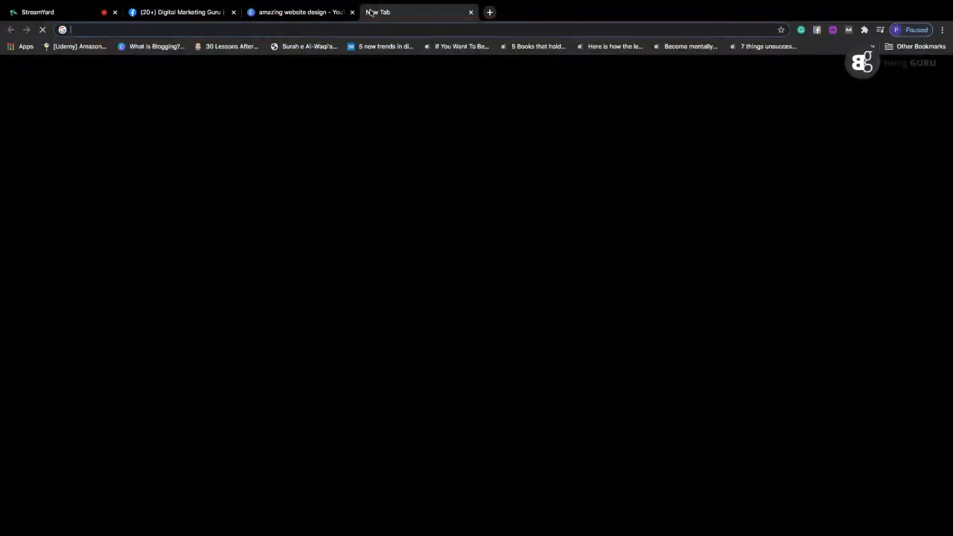
pyautogui.write('fire em')
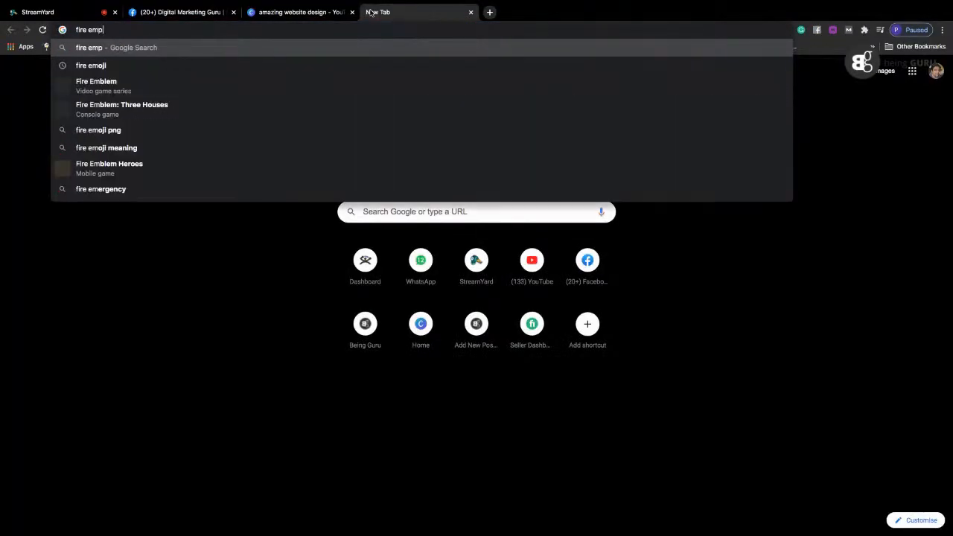
pyautogui.write('oji')
pyautogui.press('Return')
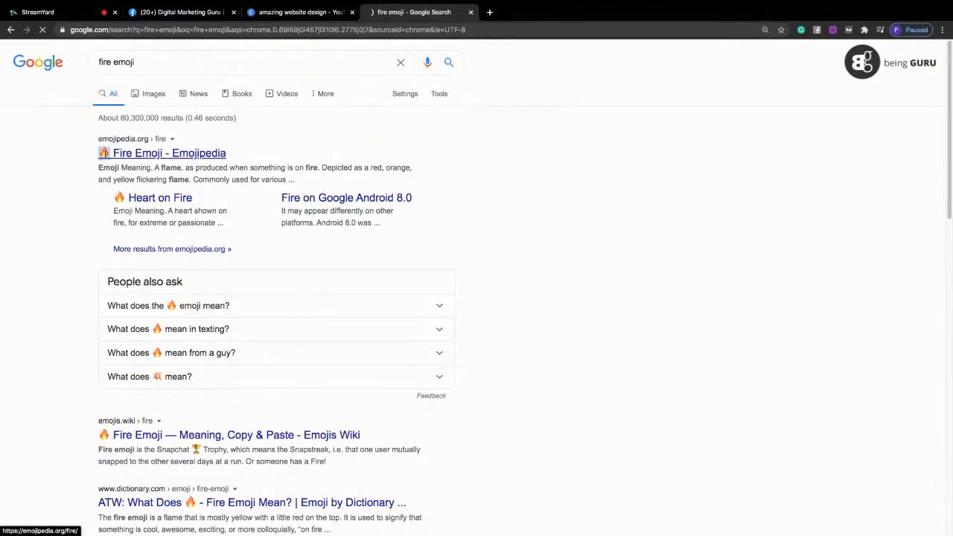
pyautogui.click(191, 12)
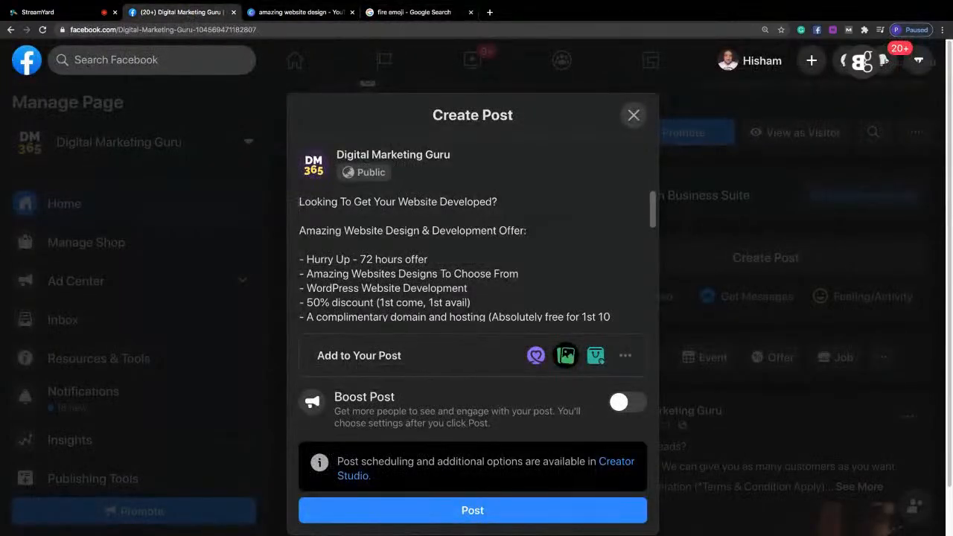
pyautogui.write('🔥')
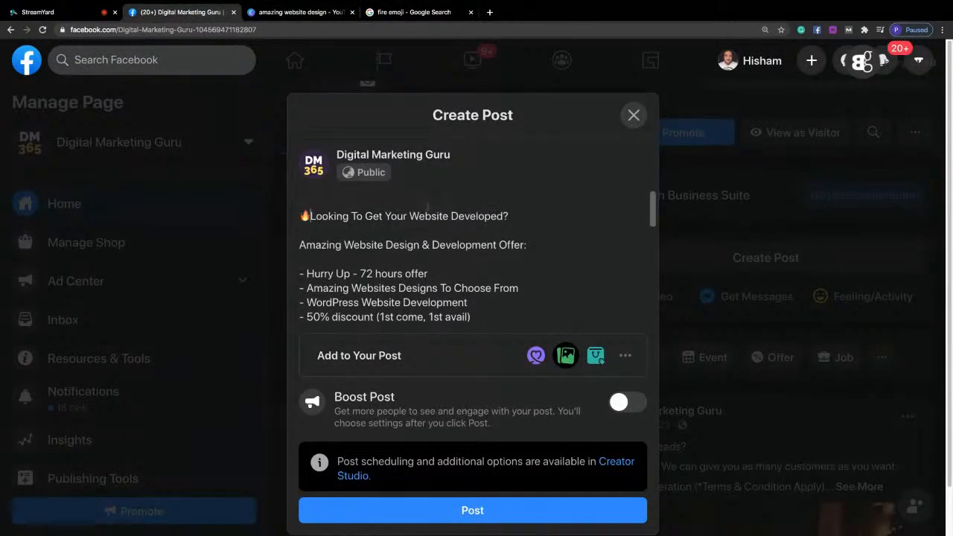
pyautogui.press('Delete')
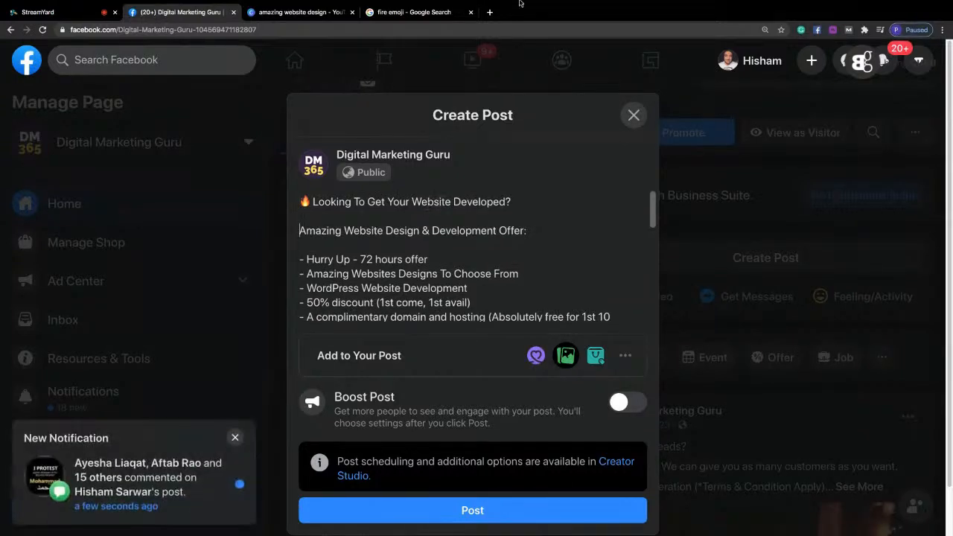
# Search Google for "money emoji" and paste the dollar banknote emoji in front of the "Amazing Website Design & Development Offer:" heading.
pyautogui.click(414, 12)
pyautogui.moveTo(117, 67); pyautogui.dragTo(87, 63)
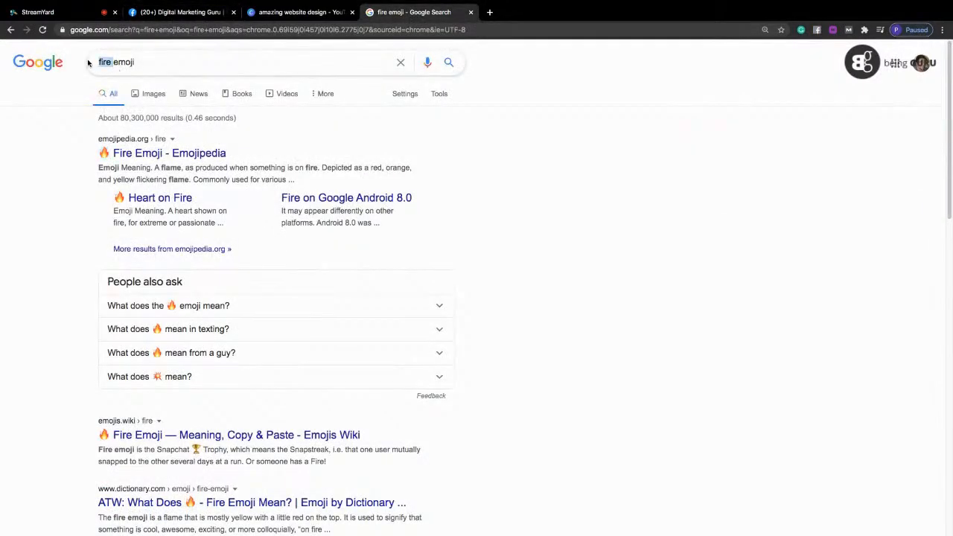
pyautogui.write('mpo')
pyautogui.press('BackSpace')
pyautogui.press('BackSpace')
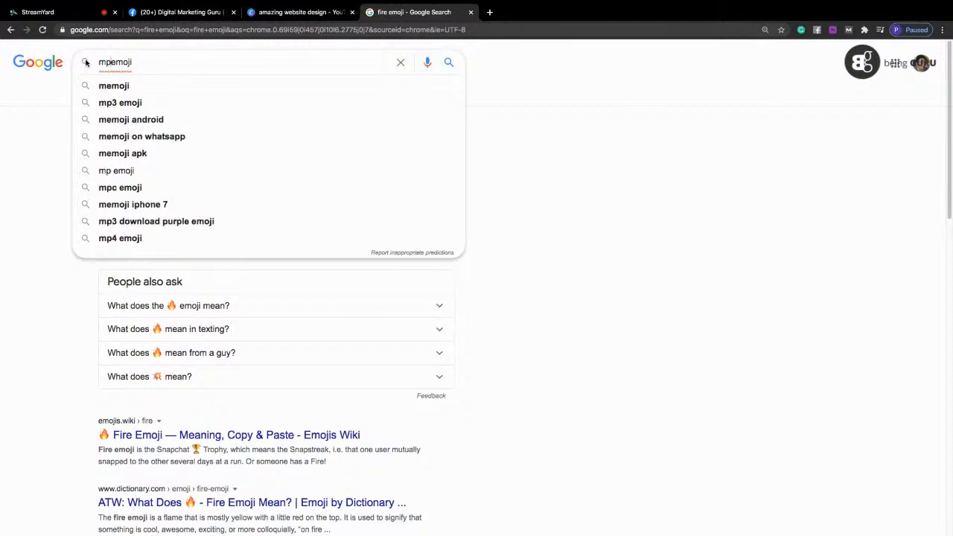
pyautogui.write('oney')
pyautogui.press('Return')
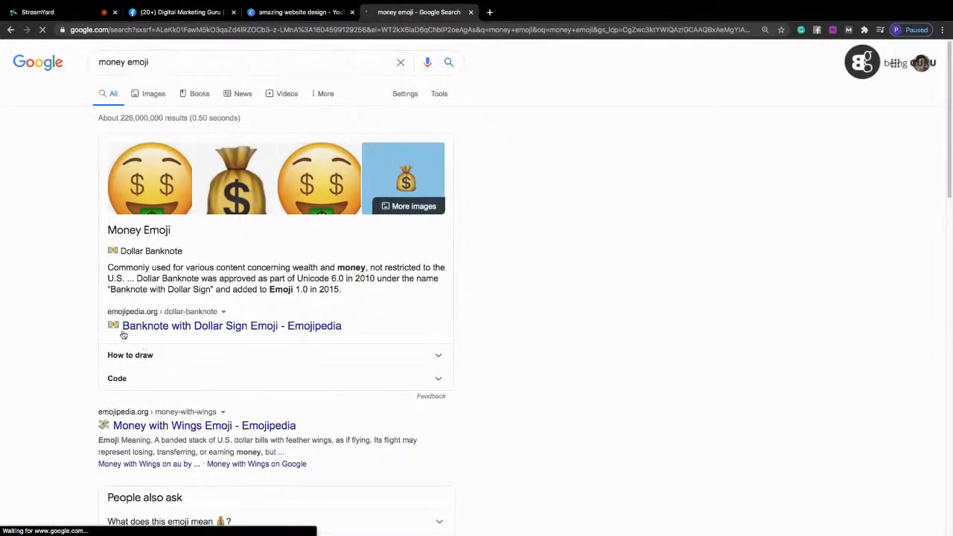
pyautogui.click(123, 332)
pyautogui.click(183, 12)
pyautogui.write('💵')
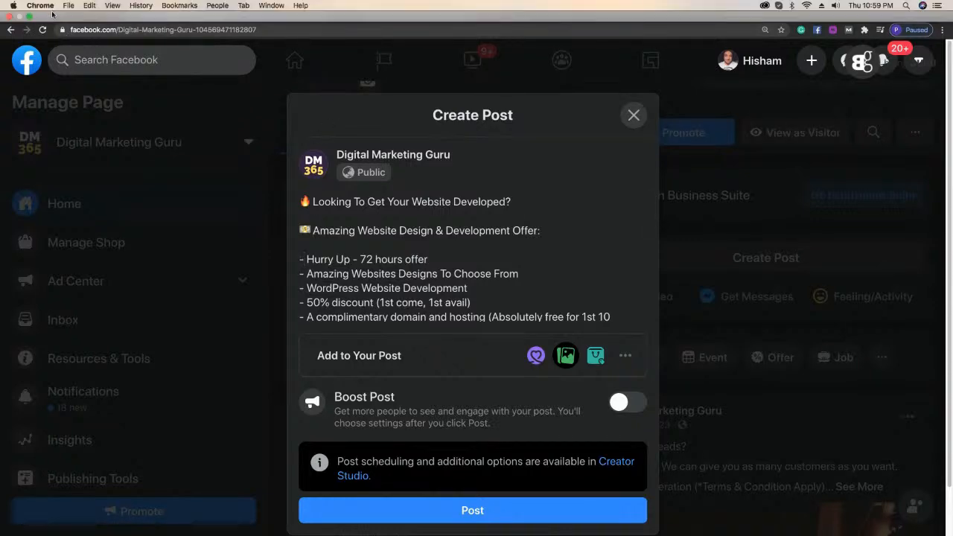
# Check the live viewer comments in StreamYard and return to the Facebook post.
pyautogui.click(45, 34)
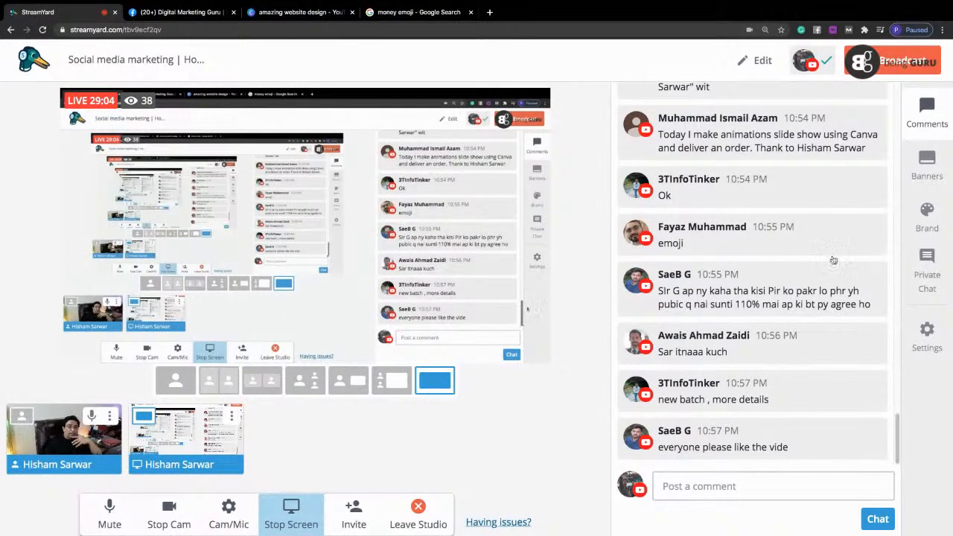
pyautogui.click(298, 12)
pyautogui.click(222, 13)
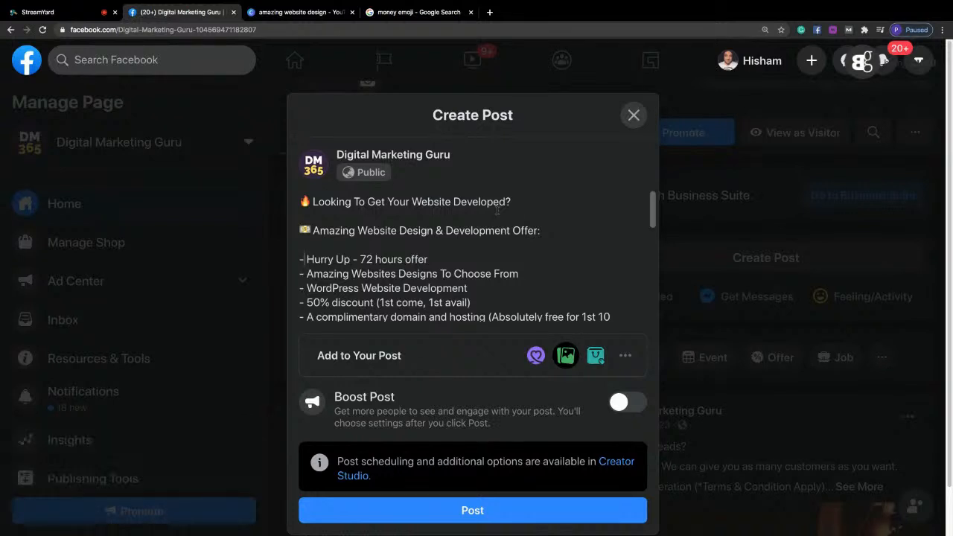
# Search Google for "clock emoji" and paste the clock face emoji in front of the "Hurry Up - 72 hours offer" bullet.
pyautogui.click(417, 13)
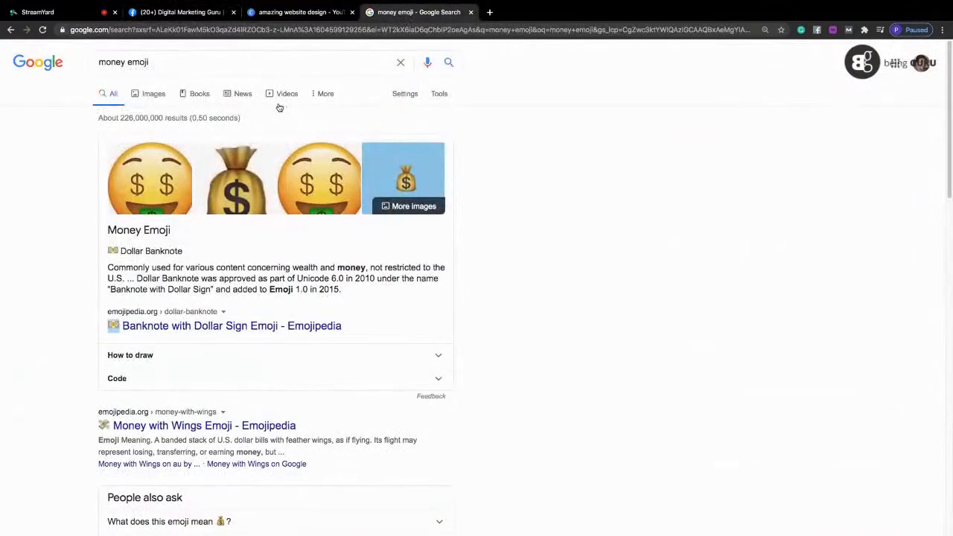
pyautogui.moveTo(126, 62); pyautogui.dragTo(99, 62)
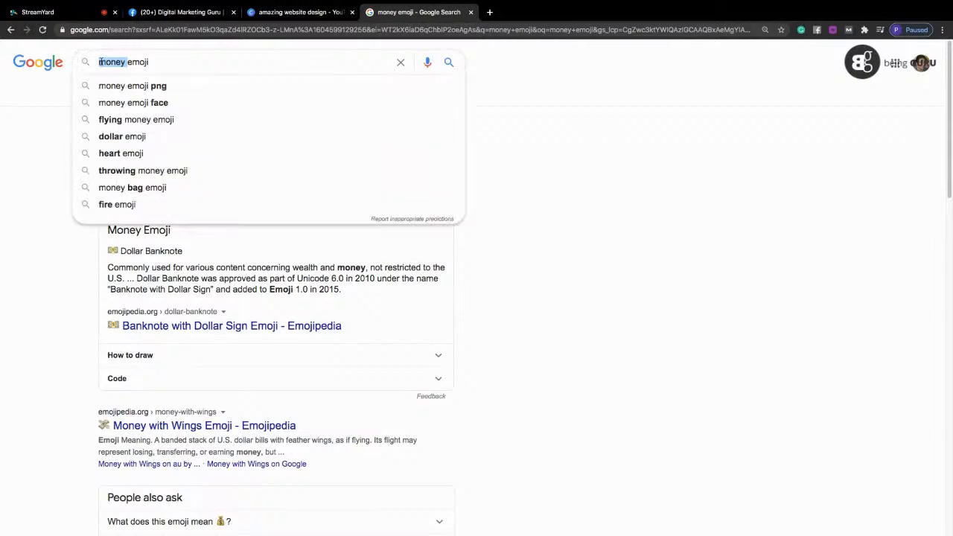
pyautogui.write('ckick')
pyautogui.press('BackSpace')
pyautogui.press('BackSpace')
pyautogui.press('BackSpace')
pyautogui.press('BackSpace')
pyautogui.write('lock')
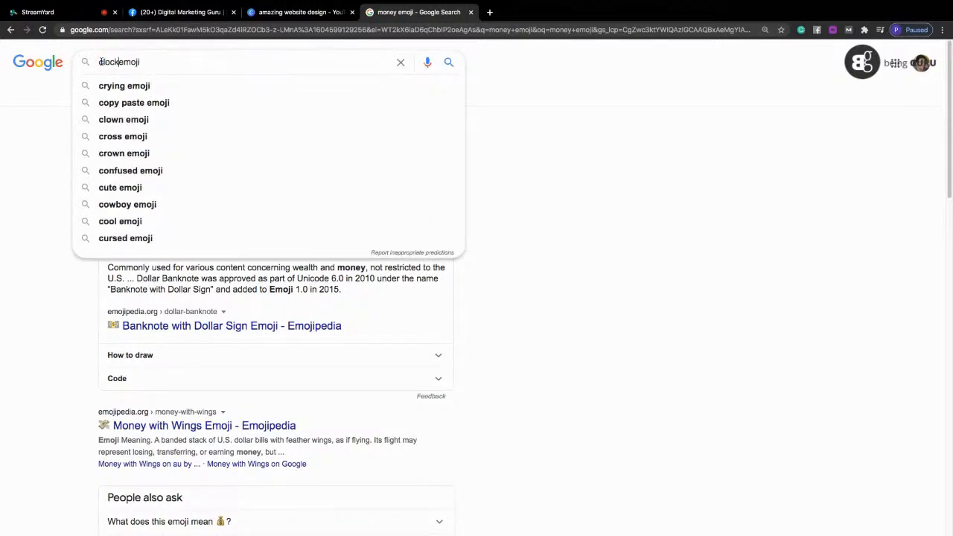
pyautogui.press('Return')
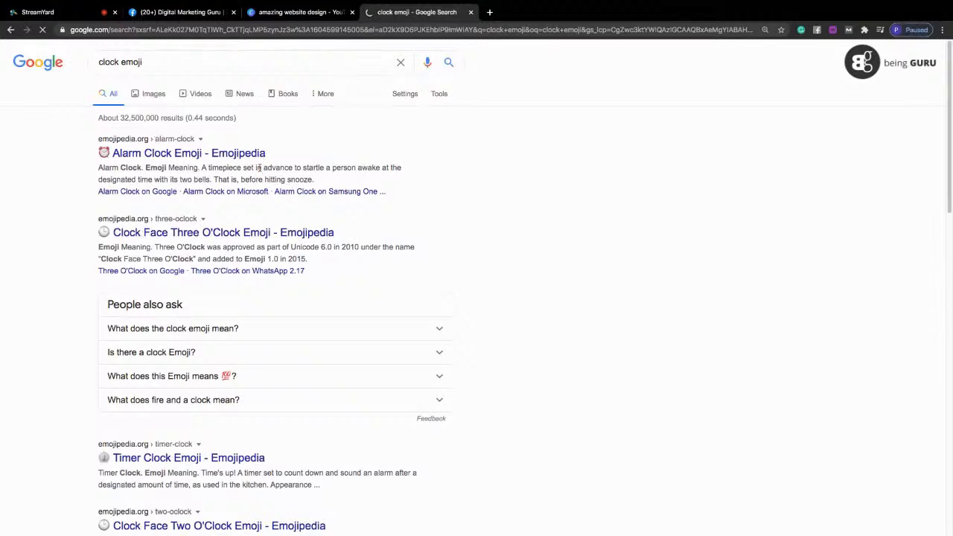
pyautogui.click(176, 13)
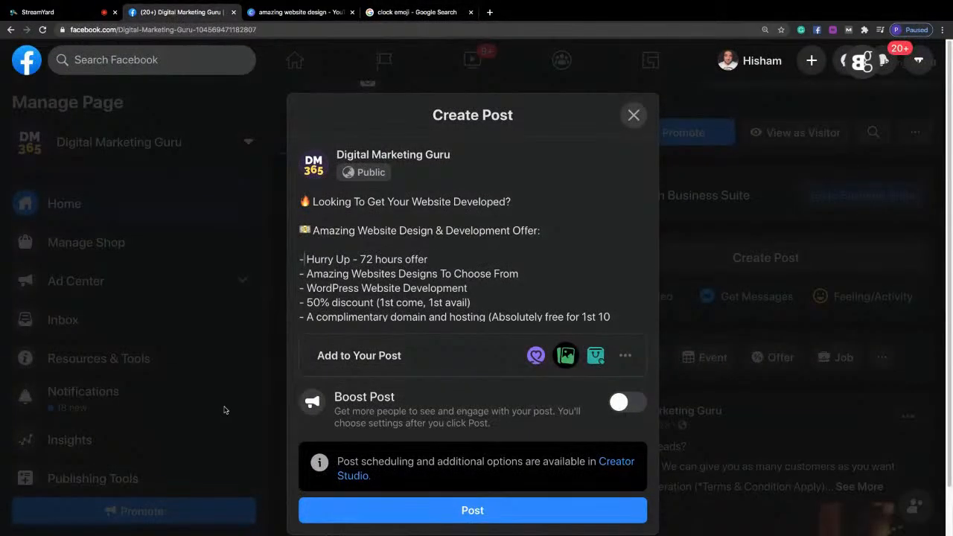
pyautogui.write('🕒')
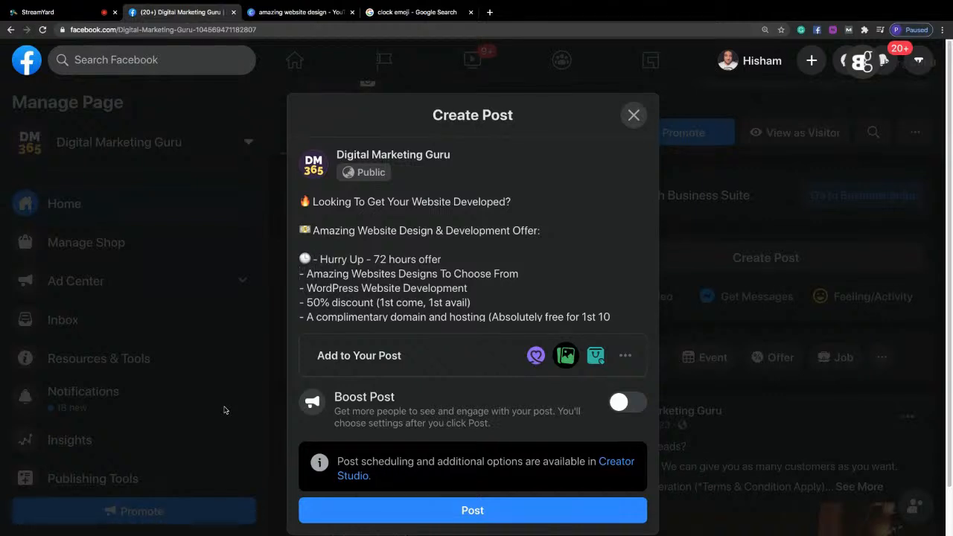
# Search Google for "computer emoji" and paste the desktop computer emoji before the "Amazing Websites Designs To Choose From" bullet, without a blank line above.
pyautogui.click(403, 13)
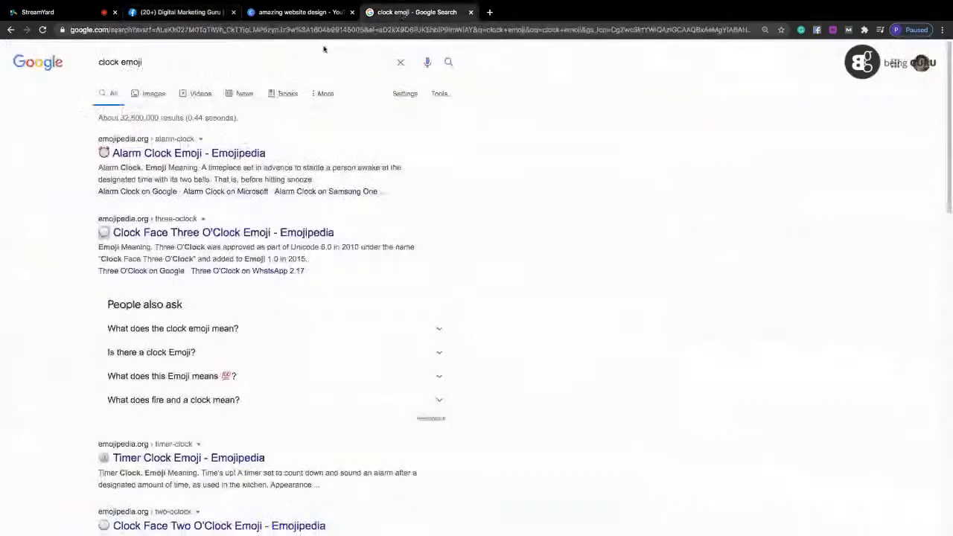
pyautogui.click(157, 62)
pyautogui.moveTo(119, 62); pyautogui.dragTo(95, 62)
pyautogui.write('computer')
pyautogui.press('Return')
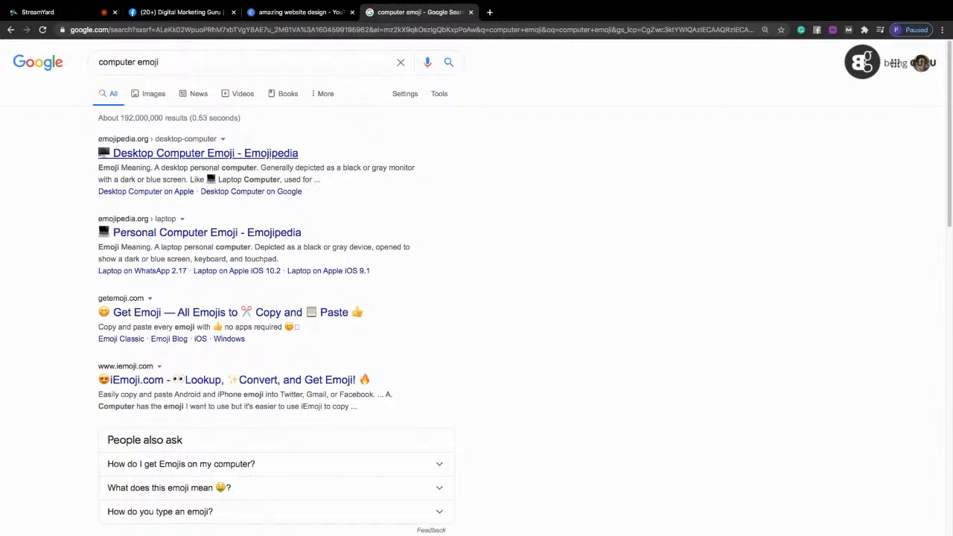
pyautogui.click(179, 12)
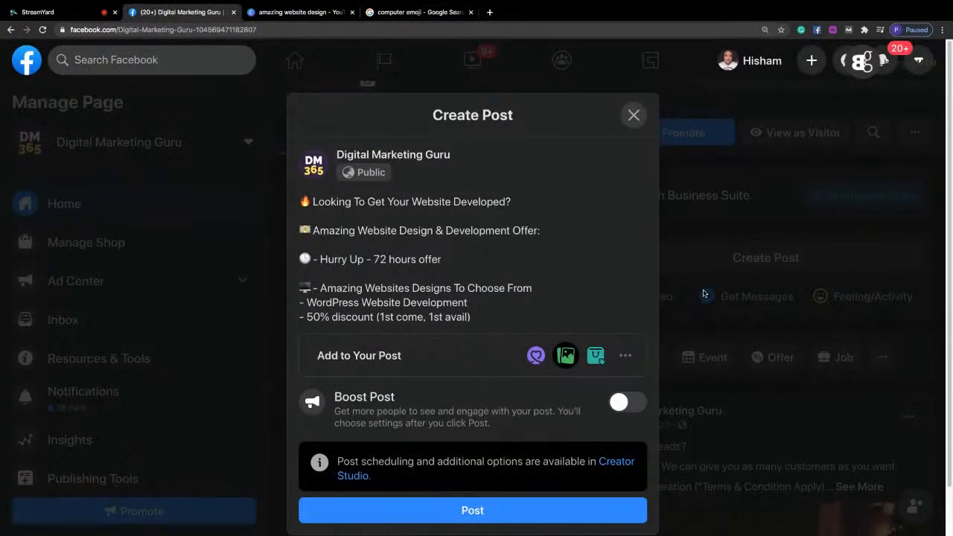
pyautogui.press('BackSpace')
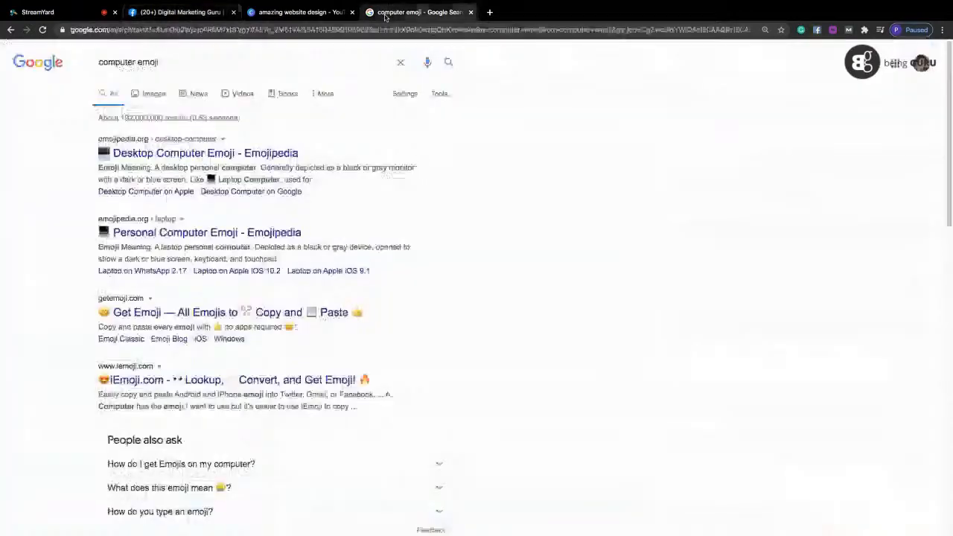
# Search Google for "wordpress emoji" and show the image results.
pyautogui.click(417, 12)
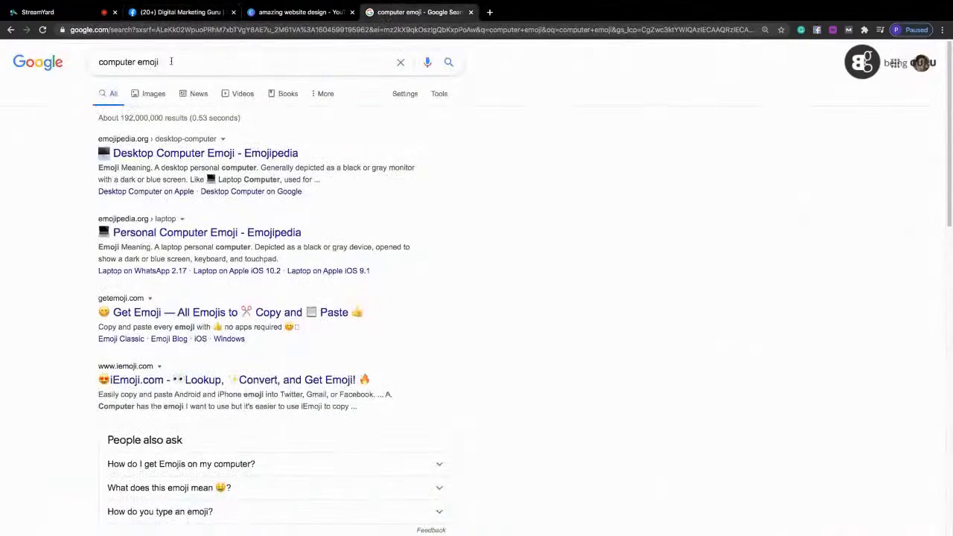
pyautogui.doubleClick(135, 61)
pyautogui.write('wordpre')
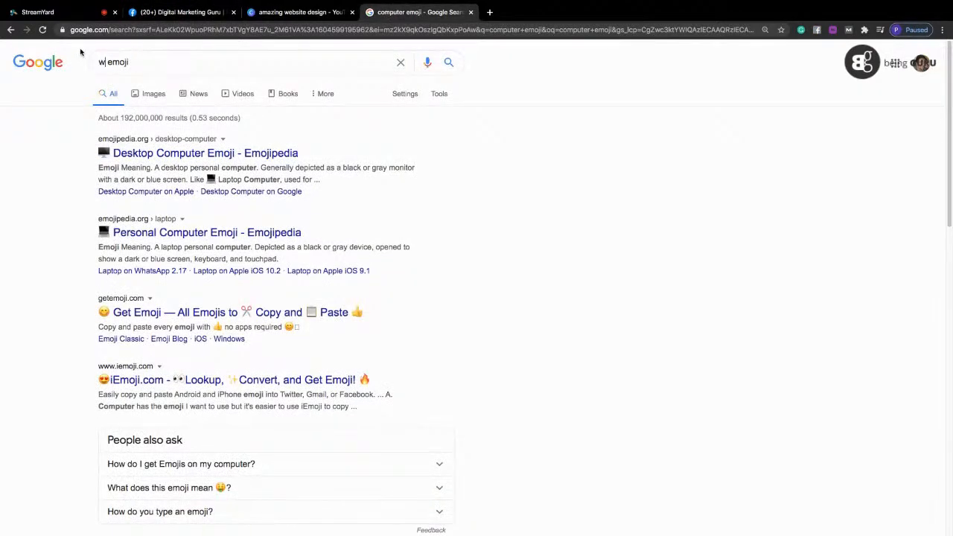
pyautogui.write('ss')
pyautogui.press('Return')
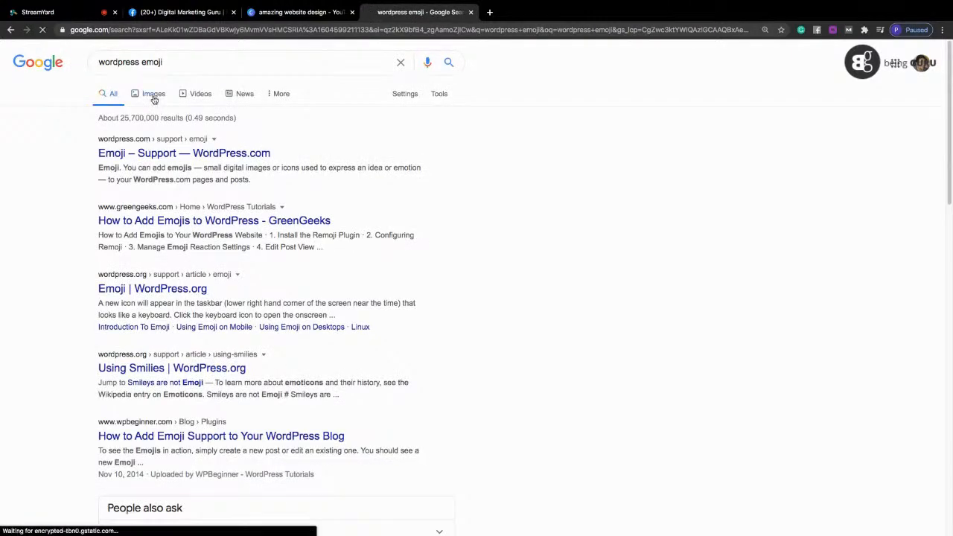
pyautogui.click(153, 95)
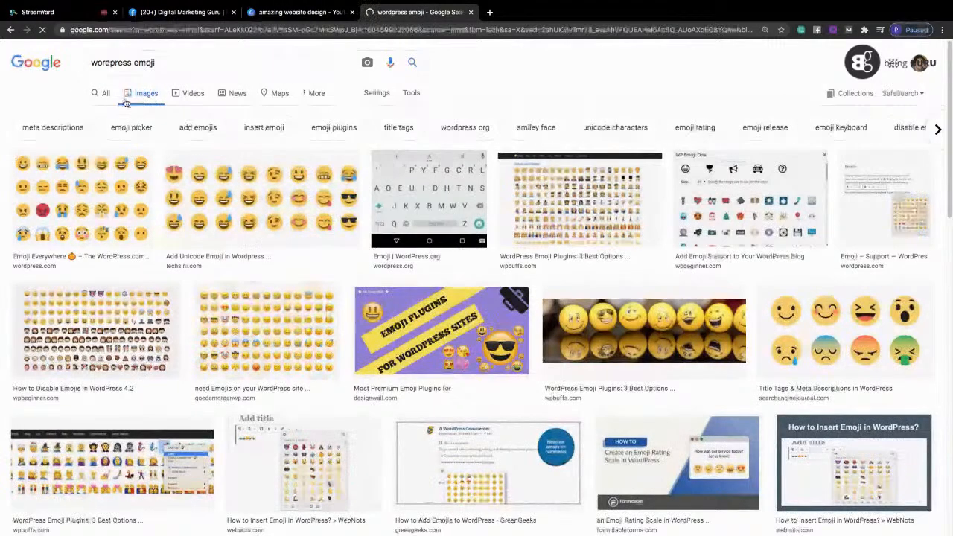
# Look through the web results for "wordpress emoji" for a usable emoji and check the Facebook post draft.
pyautogui.click(106, 99)
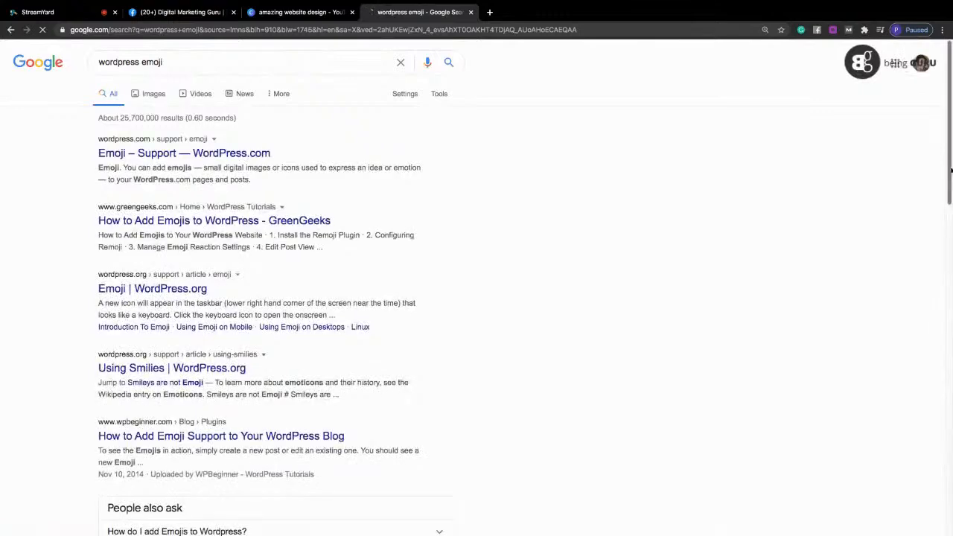
pyautogui.scroll(-1, 951, 200)
pyautogui.moveTo(951, 199); pyautogui.dragTo(951, 378)
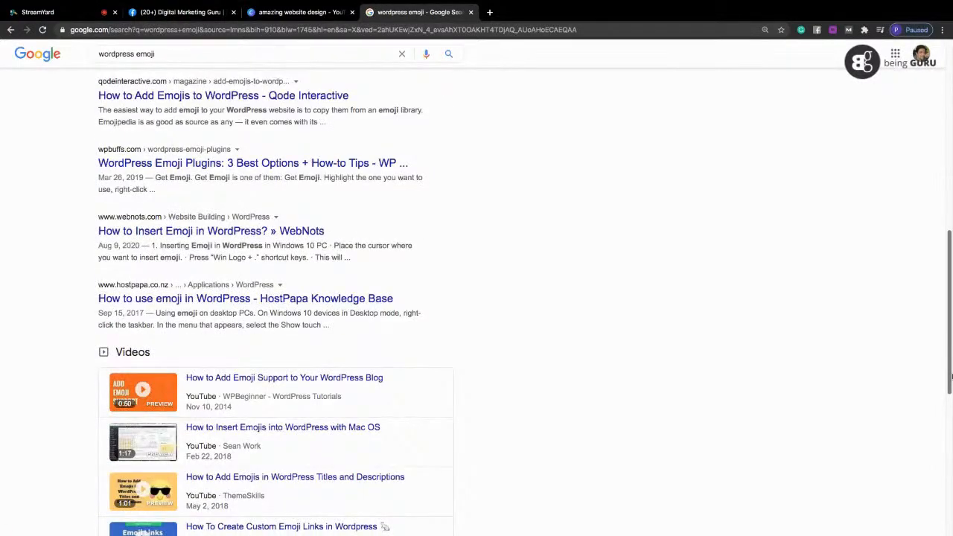
pyautogui.moveTo(950, 378); pyautogui.dragTo(928, 149)
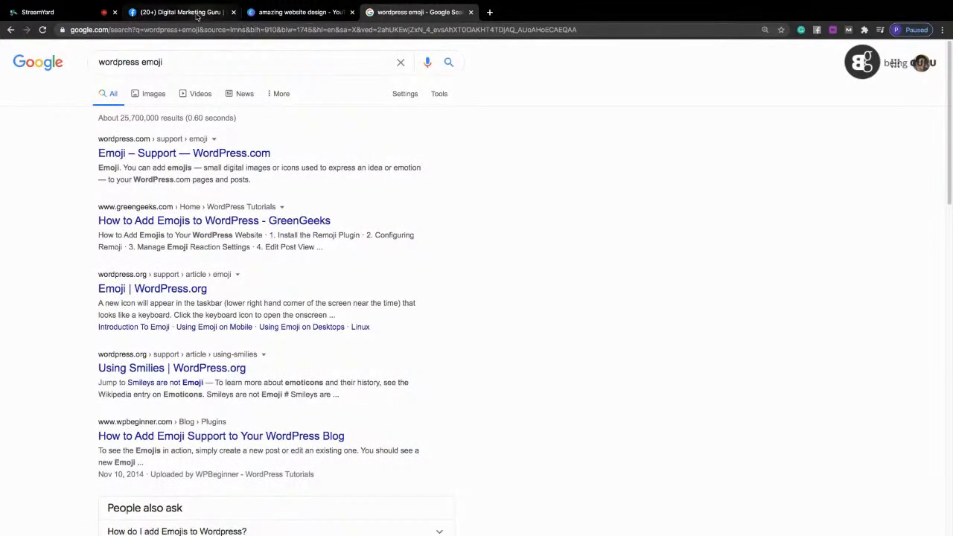
pyautogui.click(182, 12)
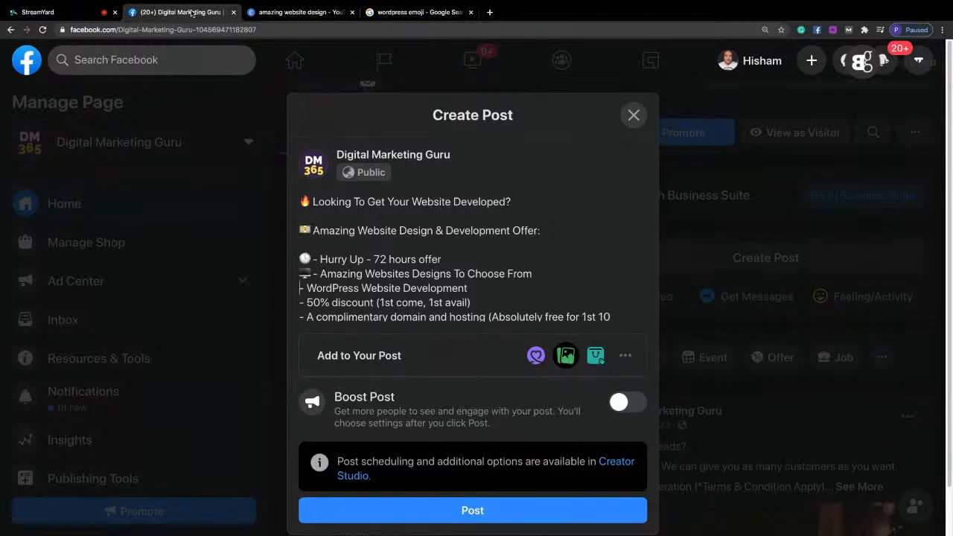
# Search Google for "hammer emoji" and paste the hammer emoji in front of the "WordPress Website Development" bullet in the Facebook post.
pyautogui.click(389, 12)
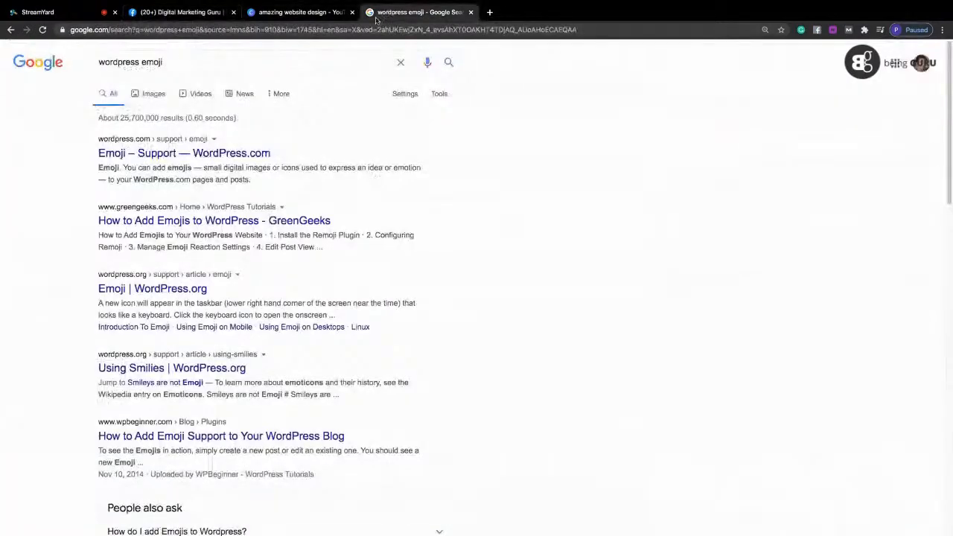
pyautogui.click(144, 62)
pyautogui.moveTo(140, 61); pyautogui.dragTo(95, 62)
pyautogui.write('hammer')
pyautogui.press('Return')
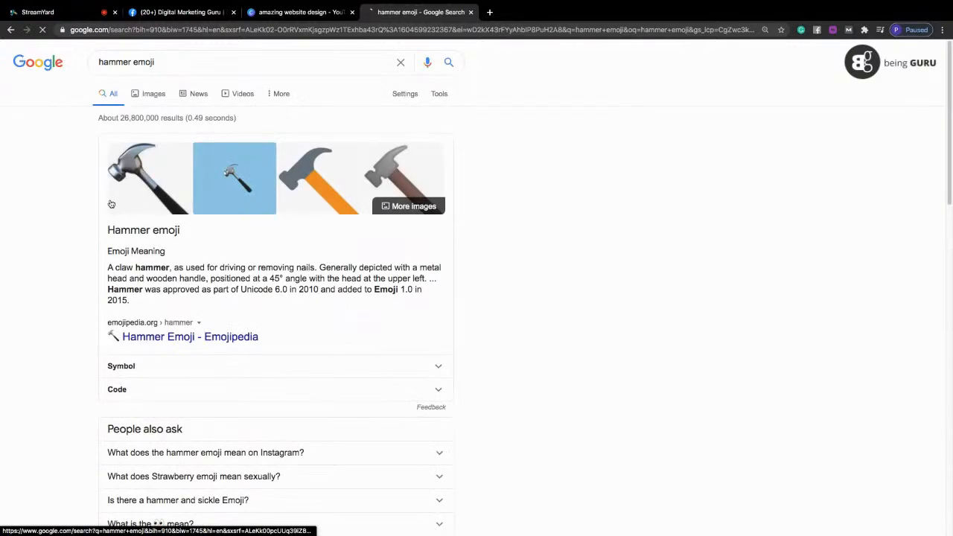
pyautogui.moveTo(104, 338); pyautogui.dragTo(119, 337)
pyautogui.hotkey('ctrl', 'c')
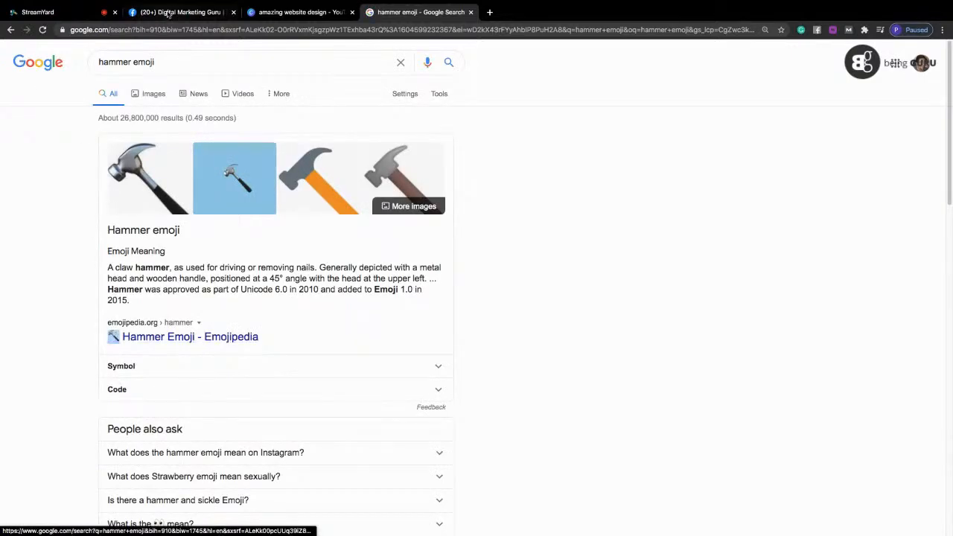
pyautogui.click(167, 12)
pyautogui.hotkey('ctrl', 'v')
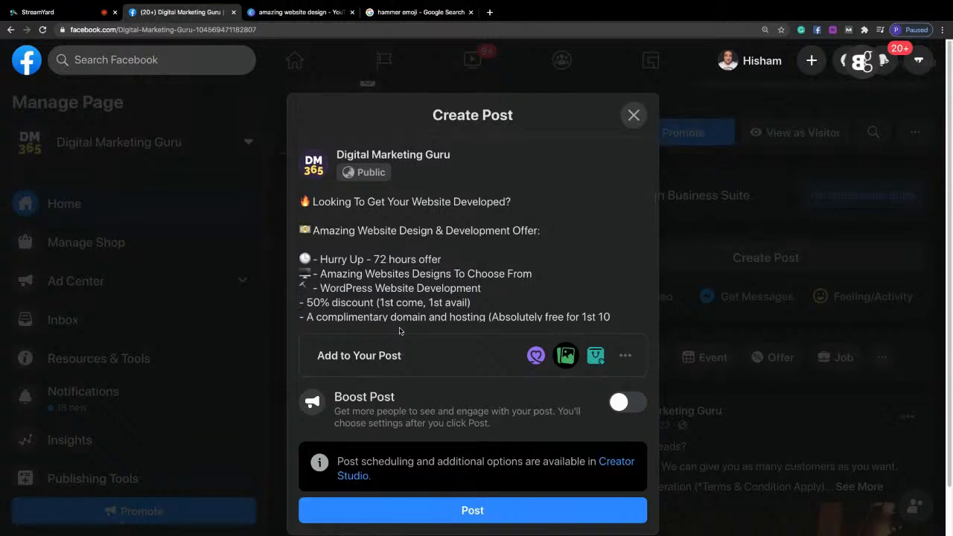
# Search Google for "discount emoji".
pyautogui.click(397, 33)
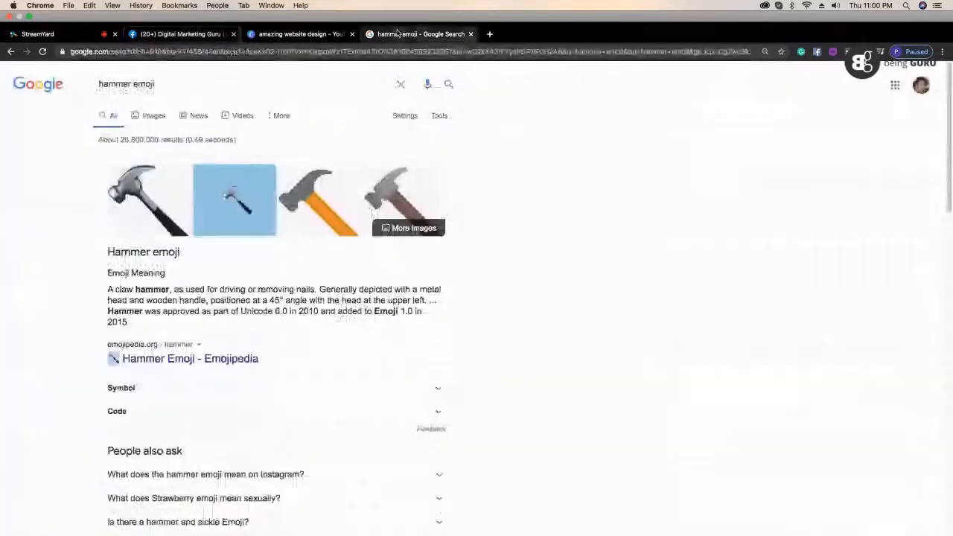
pyautogui.moveTo(133, 62); pyautogui.dragTo(67, 60)
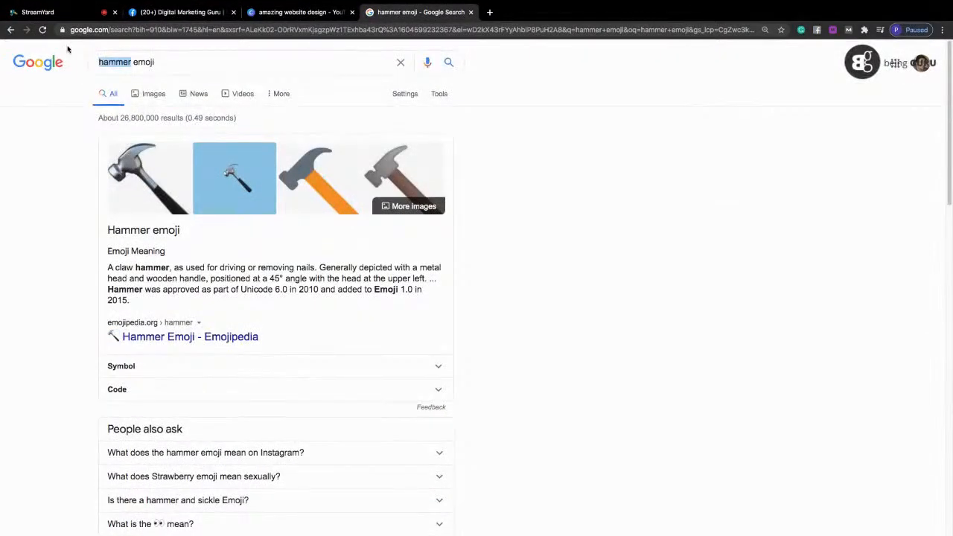
pyautogui.write('discount')
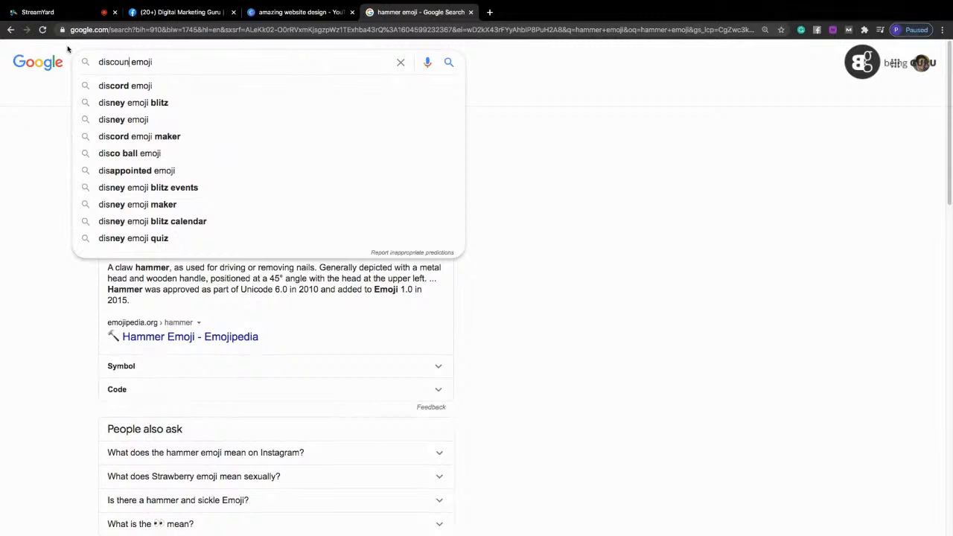
pyautogui.press('Return')
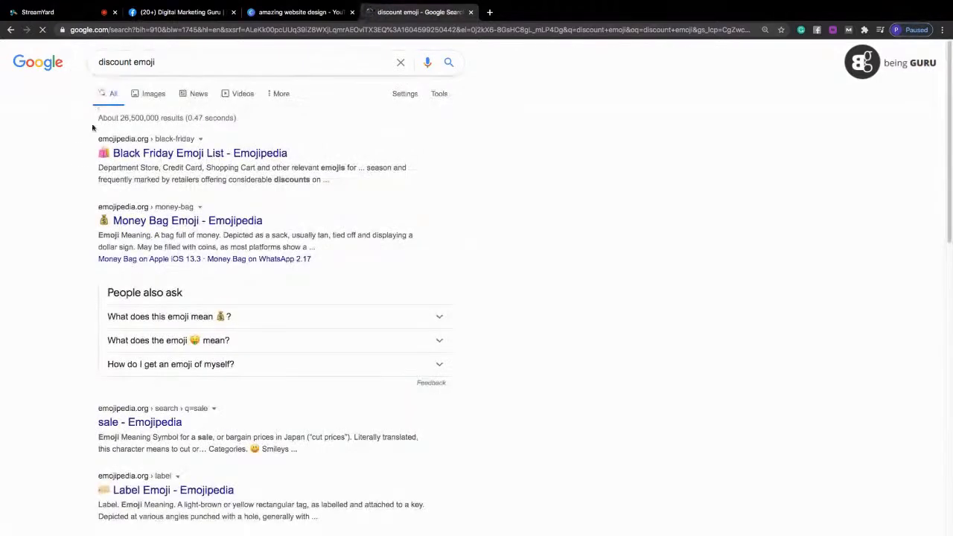
# Copy the money bag emoji from the results and paste it before the "50% discount" bullet, without the trailing question mark.
pyautogui.moveTo(95, 222); pyautogui.dragTo(99, 221)
pyautogui.click(88, 223)
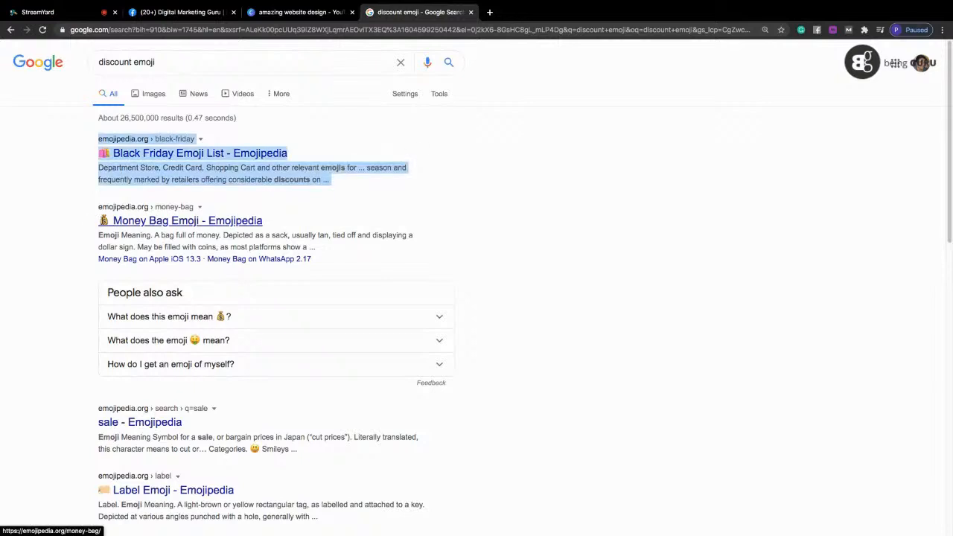
pyautogui.click(97, 222)
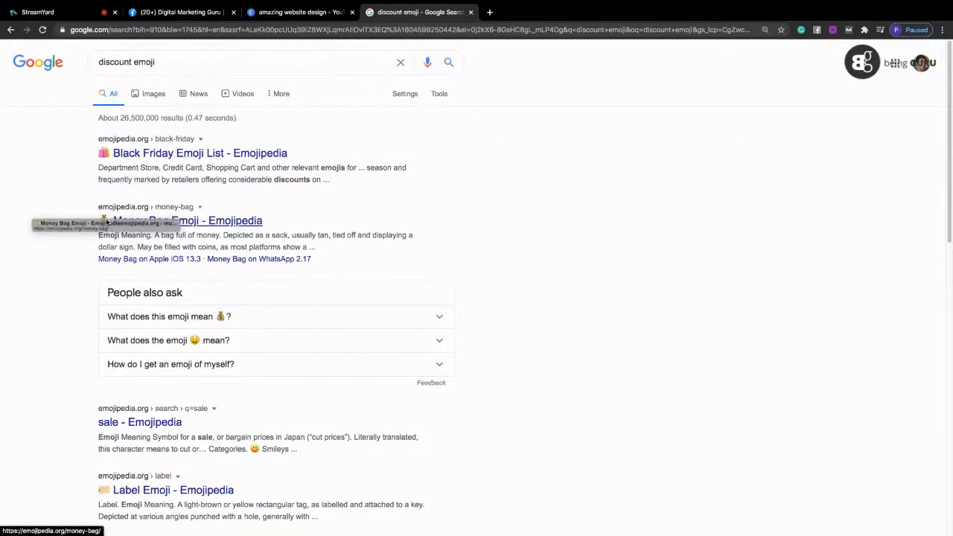
pyautogui.moveTo(109, 222); pyautogui.dragTo(98, 221)
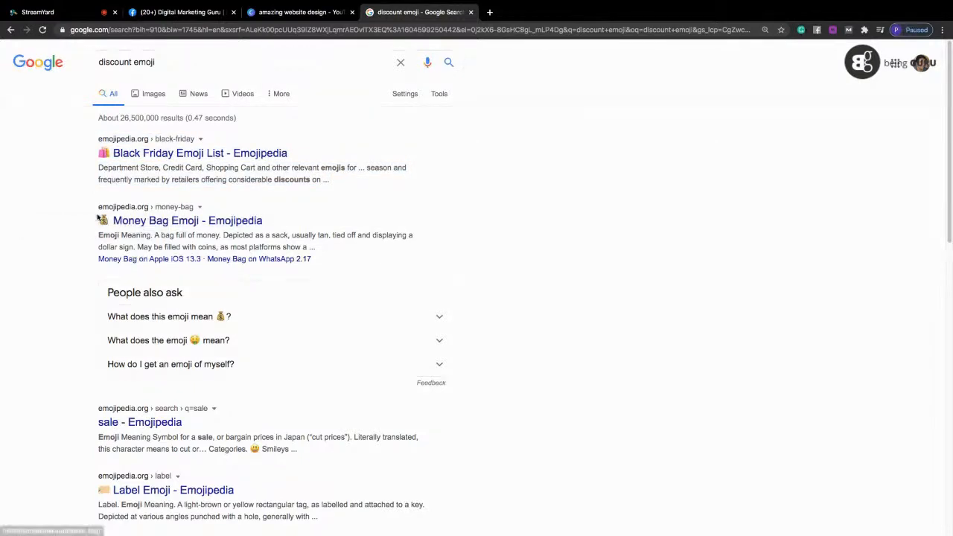
pyautogui.moveTo(236, 320); pyautogui.dragTo(225, 320)
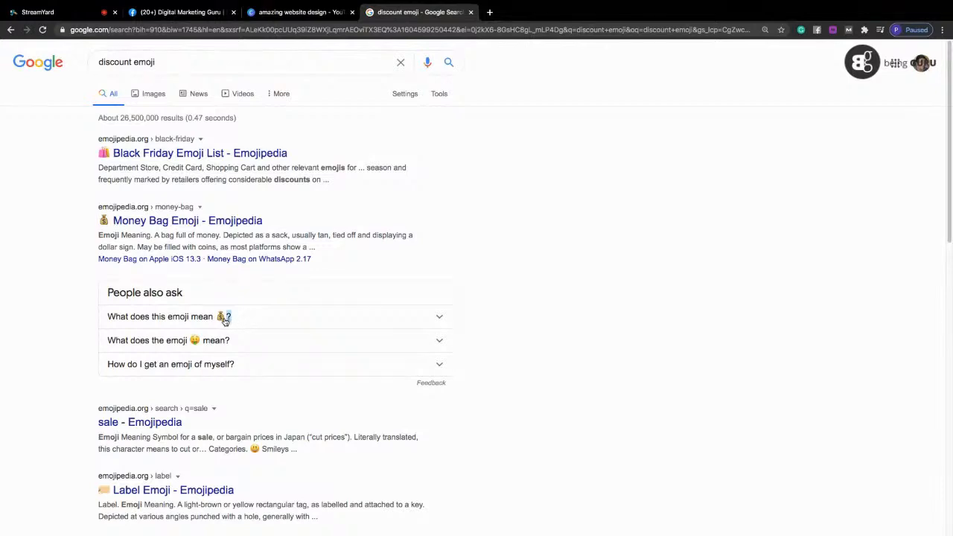
pyautogui.click(148, 9)
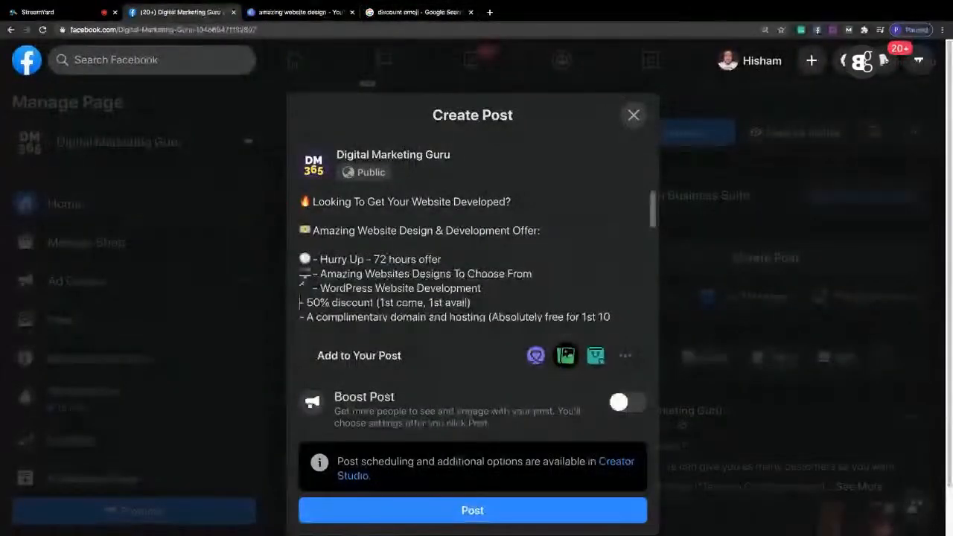
pyautogui.write('💰?')
pyautogui.press('BackSpace')
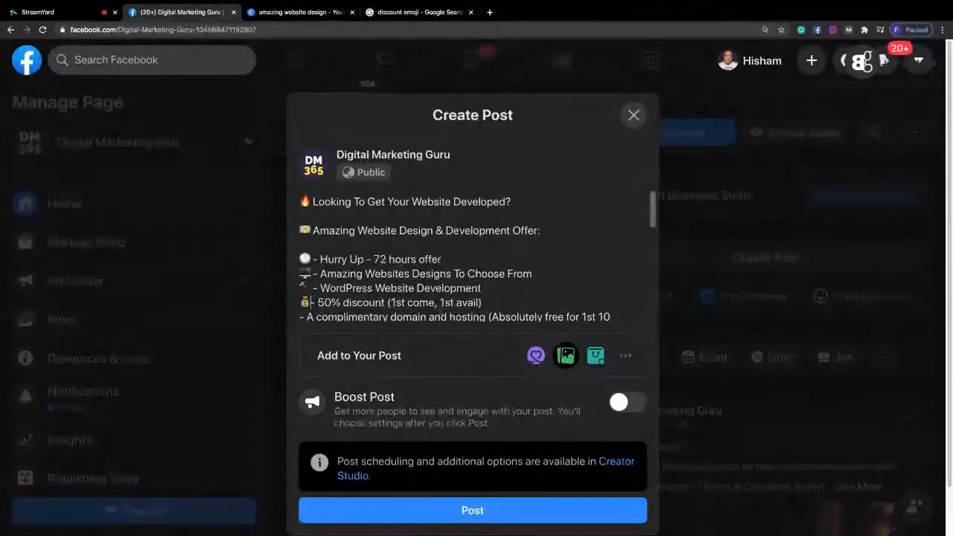
# Search Google for "gift emoji" and paste the wrapped gift emoji in front of the "A complimentary domain and hosting" bullet.
pyautogui.press('Down')
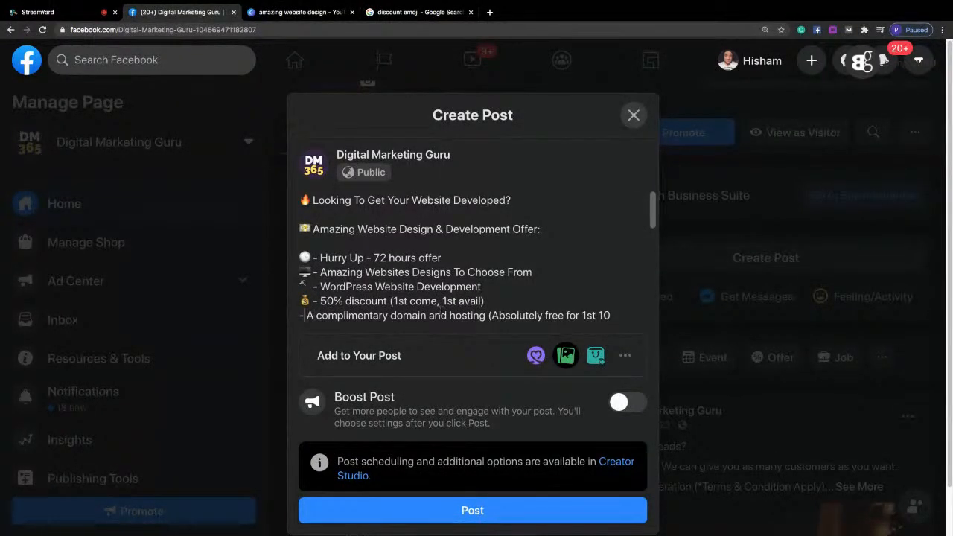
pyautogui.click(387, 13)
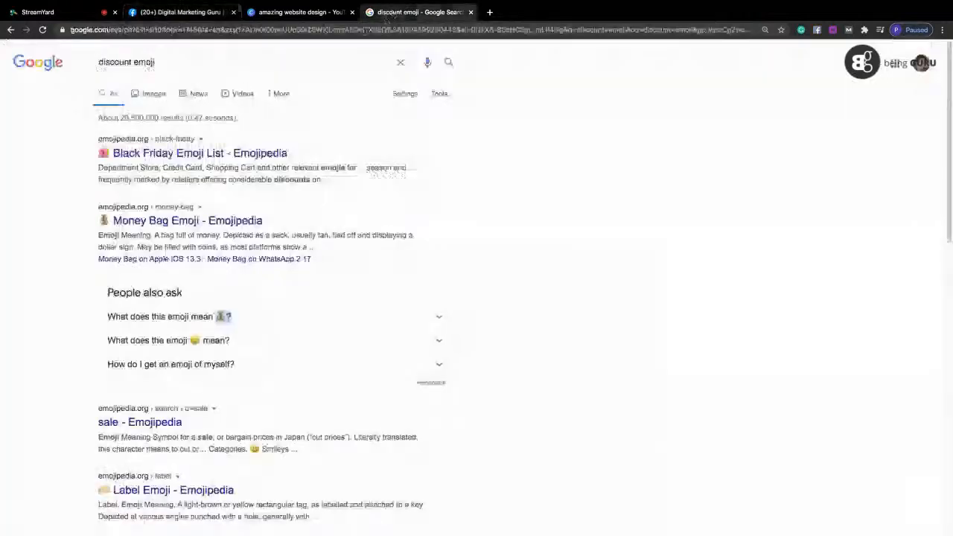
pyautogui.moveTo(132, 62); pyautogui.dragTo(72, 60)
pyautogui.write('gift')
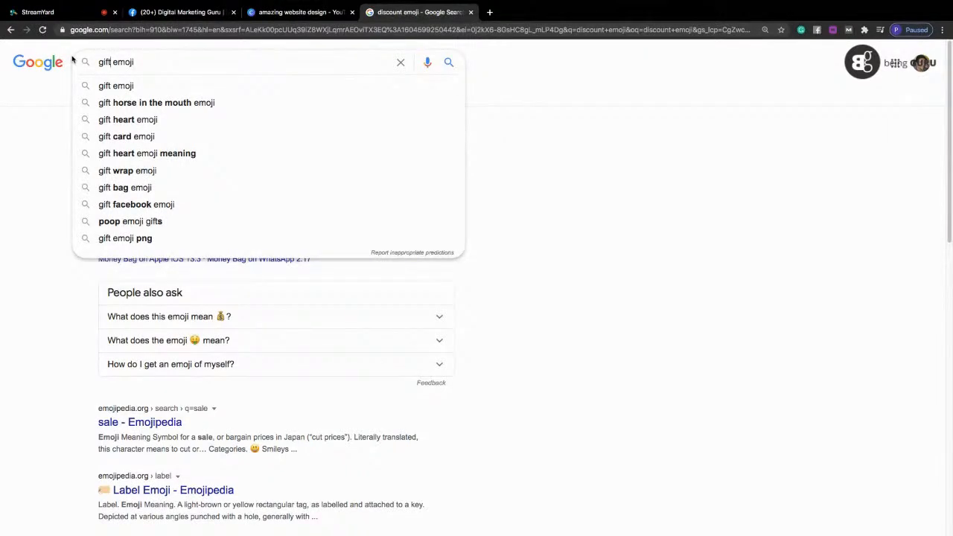
pyautogui.press('Return')
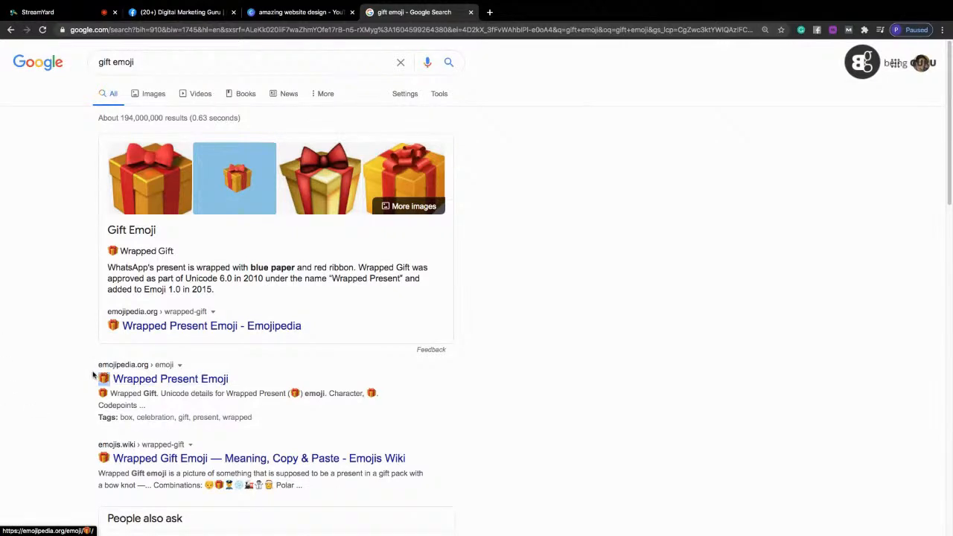
pyautogui.click(179, 12)
pyautogui.write('🎁')
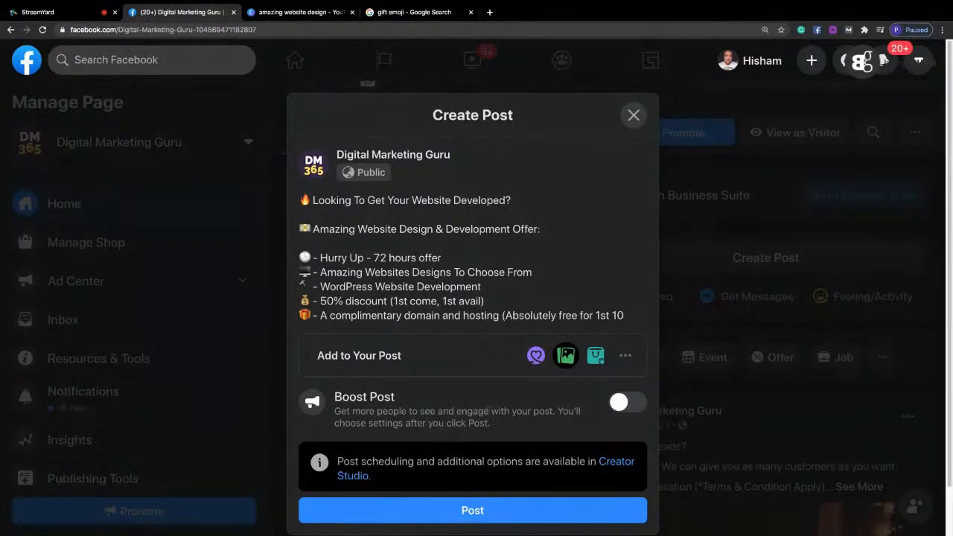
# Correct the misspelled "Developmenting" to "Development" in the post's last bullet using the Grammarly suggestion.
pyautogui.click(631, 319)
pyautogui.press('Down')
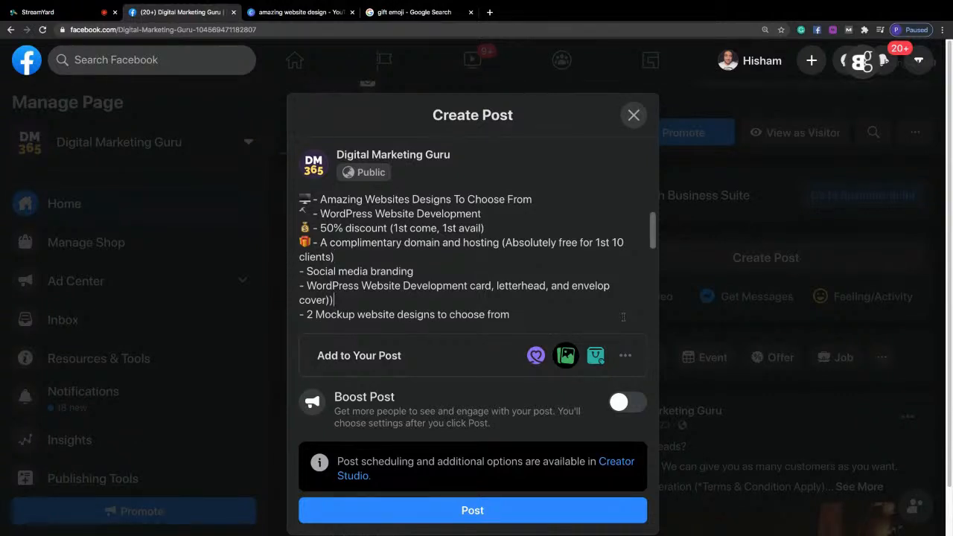
pyautogui.press('Down')
pyautogui.press('Down')
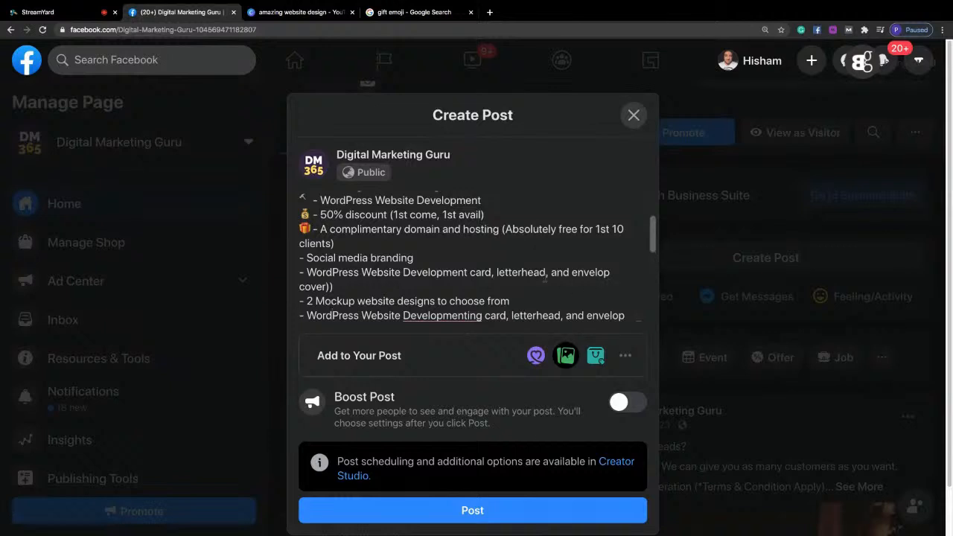
pyautogui.moveTo(454, 317)
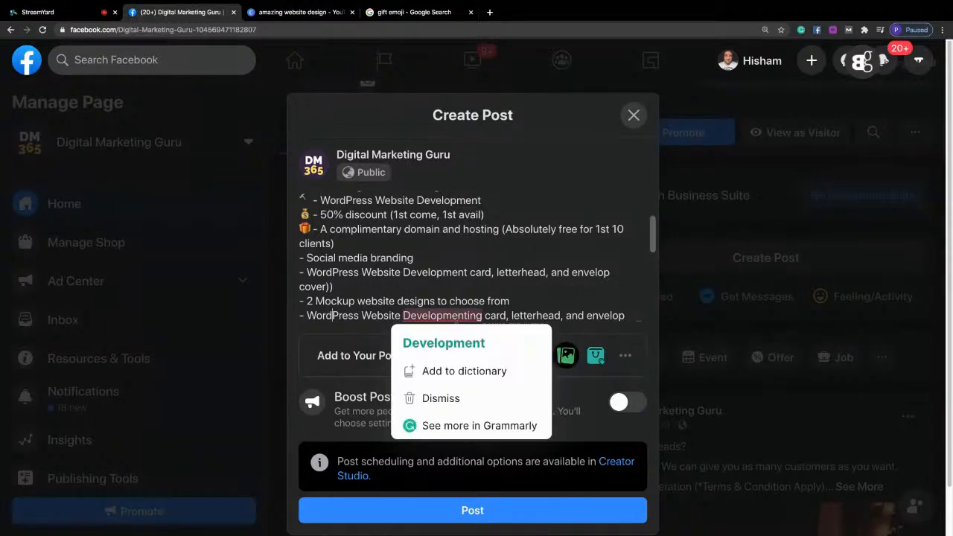
pyautogui.click(463, 340)
# Review and select the full post text, publish the post on the Digital Marketing Guru page, and dismiss the product tagging offer.
pyautogui.scroll(-3, 653, 250)
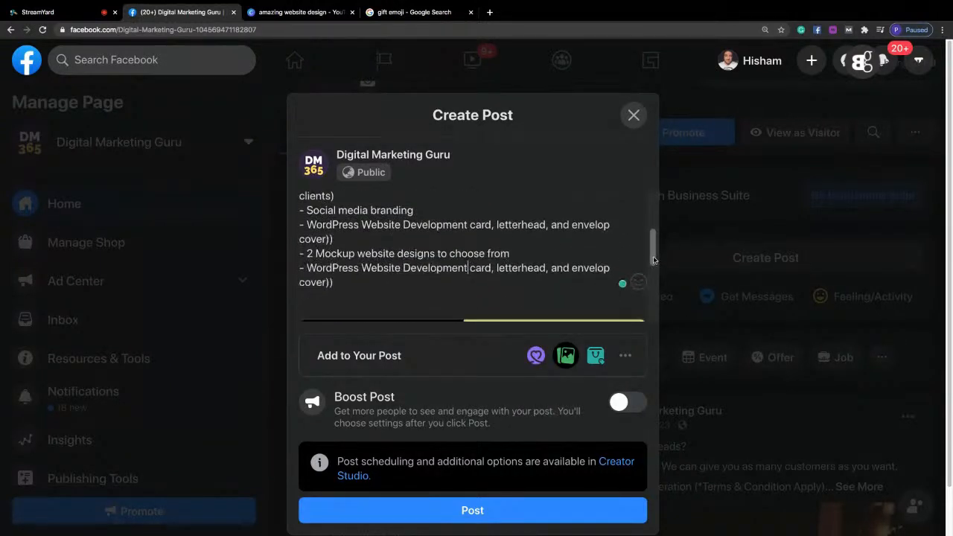
pyautogui.scroll(2, 652, 252)
pyautogui.moveTo(650, 251); pyautogui.dragTo(649, 218)
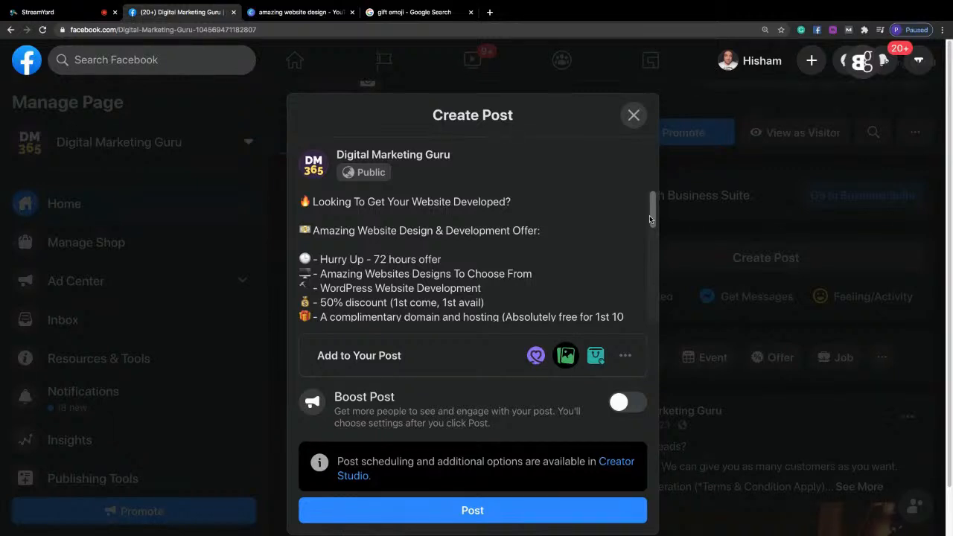
pyautogui.scroll(-5, 649, 215)
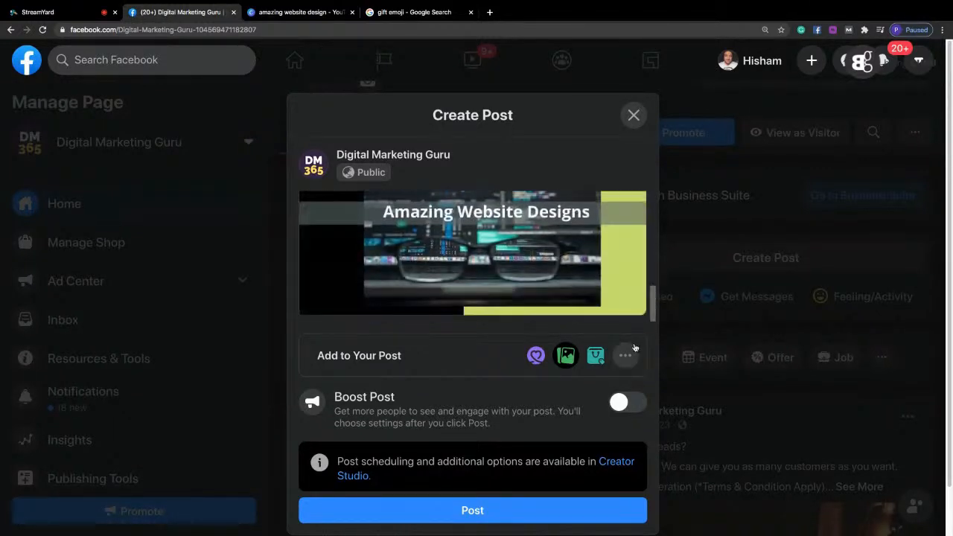
pyautogui.scroll(5, 541, 263)
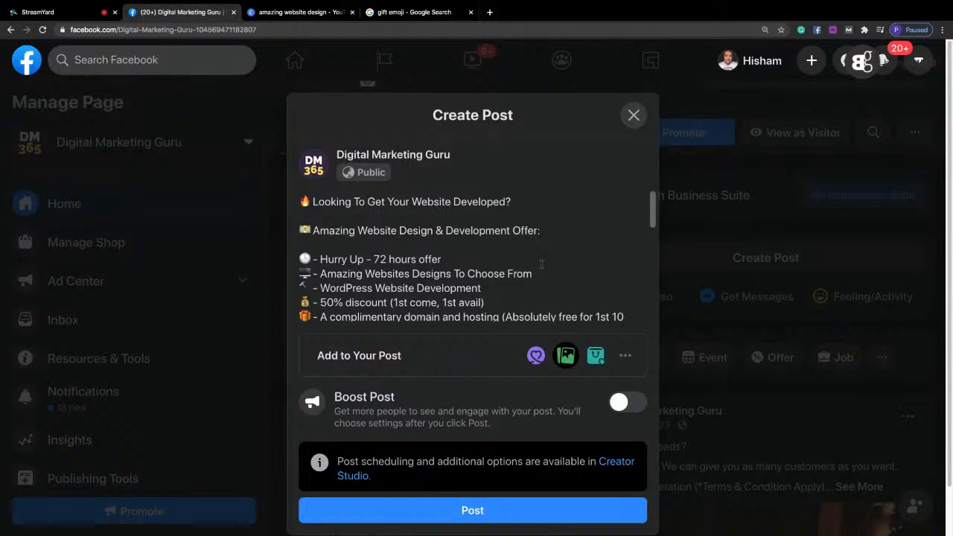
pyautogui.hotkey('ctrl', 'a')
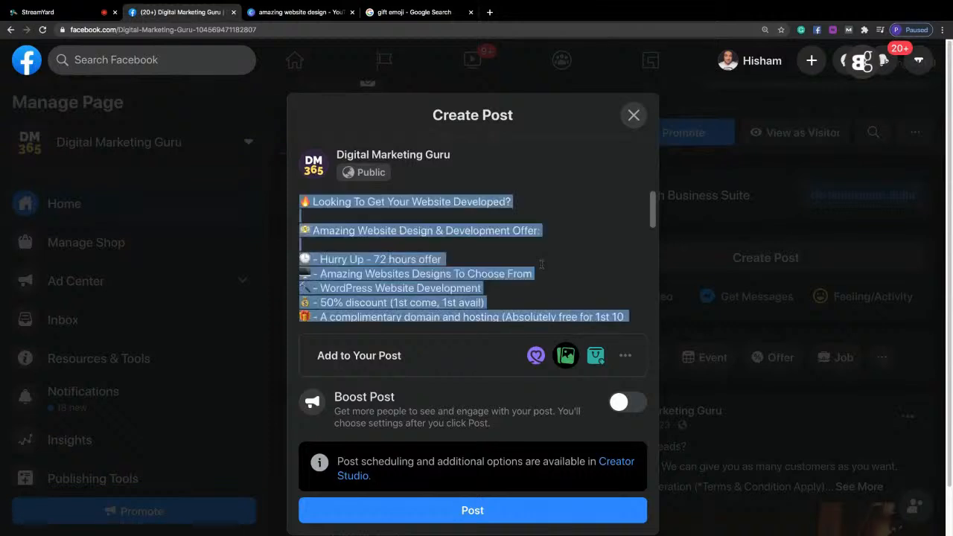
pyautogui.click(442, 516)
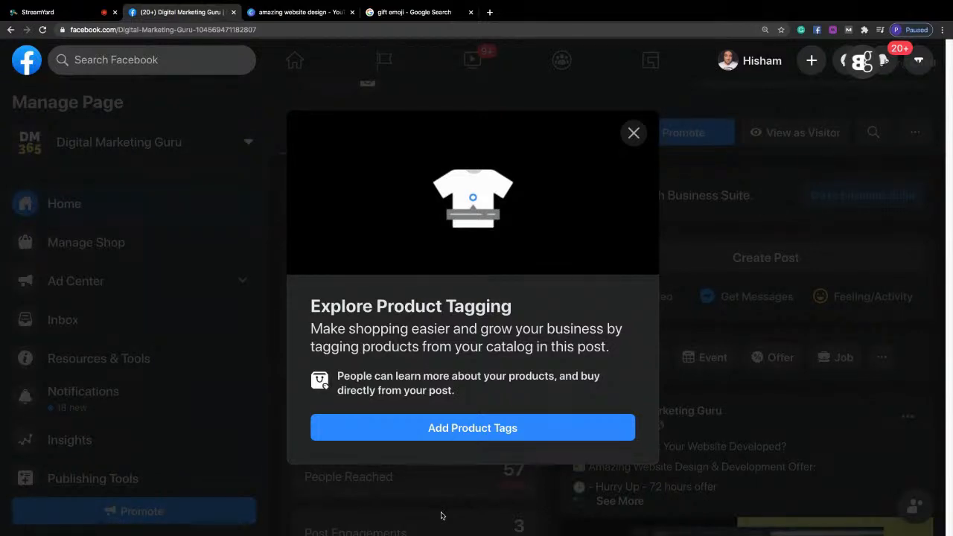
pyautogui.click(634, 132)
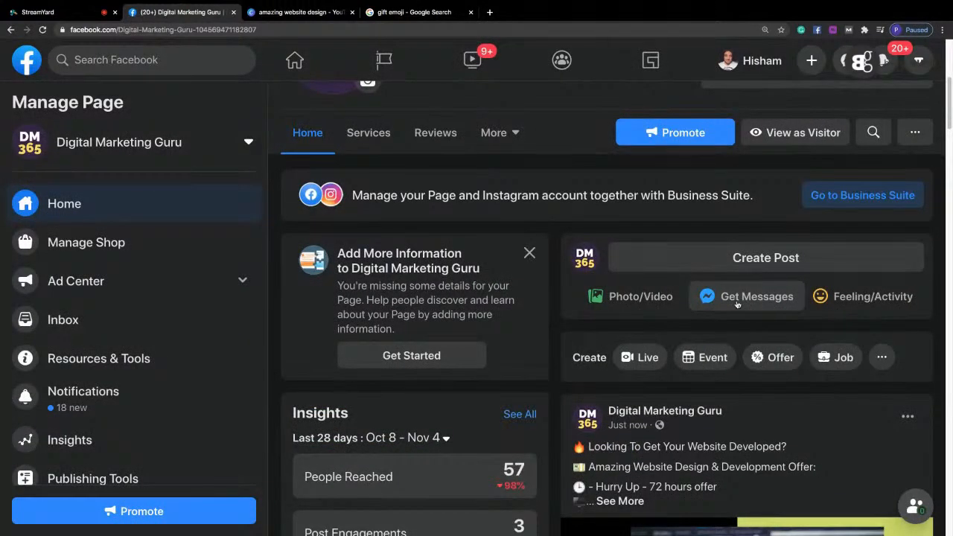
# Examine the published website design post on the page, including its graphic, reach figures and boost option.
pyautogui.moveTo(950, 94); pyautogui.dragTo(951, 125)
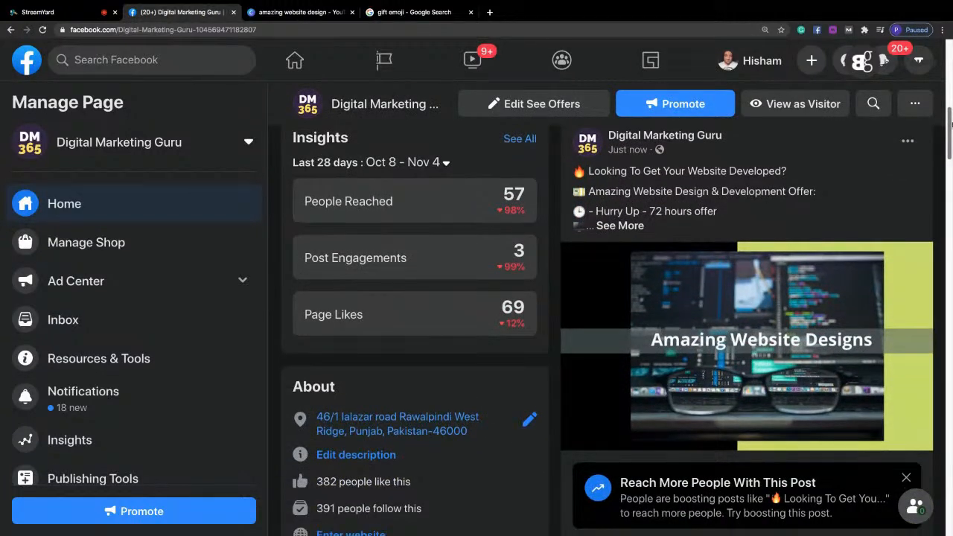
pyautogui.moveTo(951, 124); pyautogui.dragTo(951, 126)
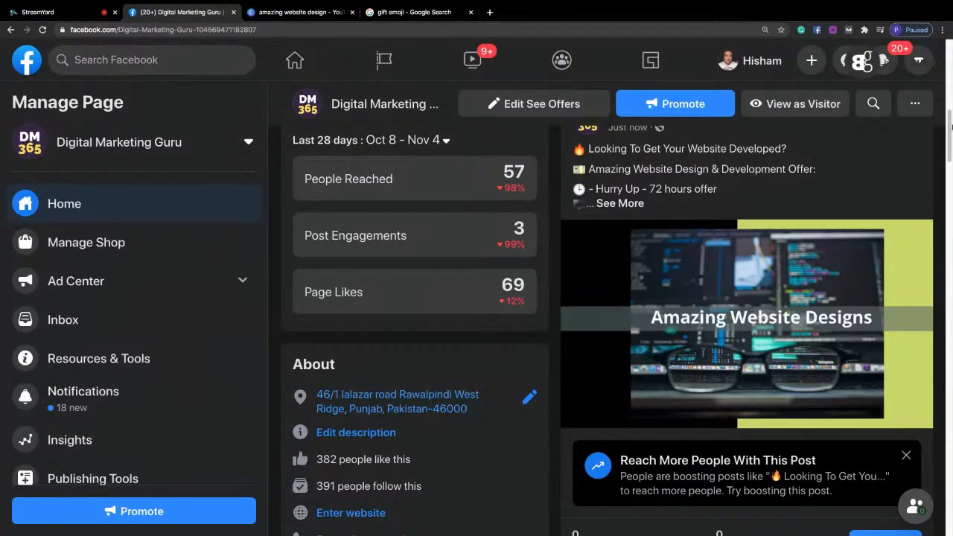
pyautogui.moveTo(950, 127); pyautogui.dragTo(951, 140)
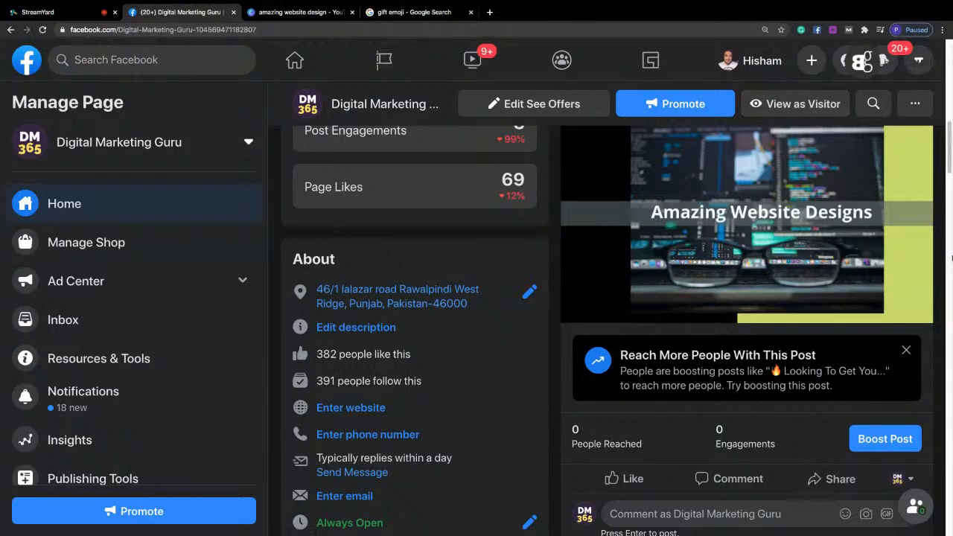
# Expand the published website offer post to show its full text.
pyautogui.scroll(4, 943, 176)
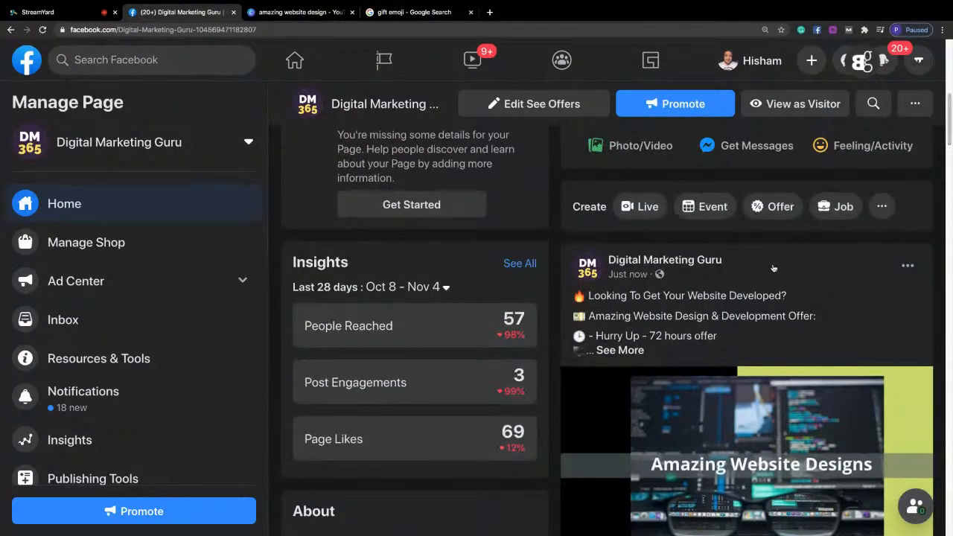
pyautogui.click(626, 354)
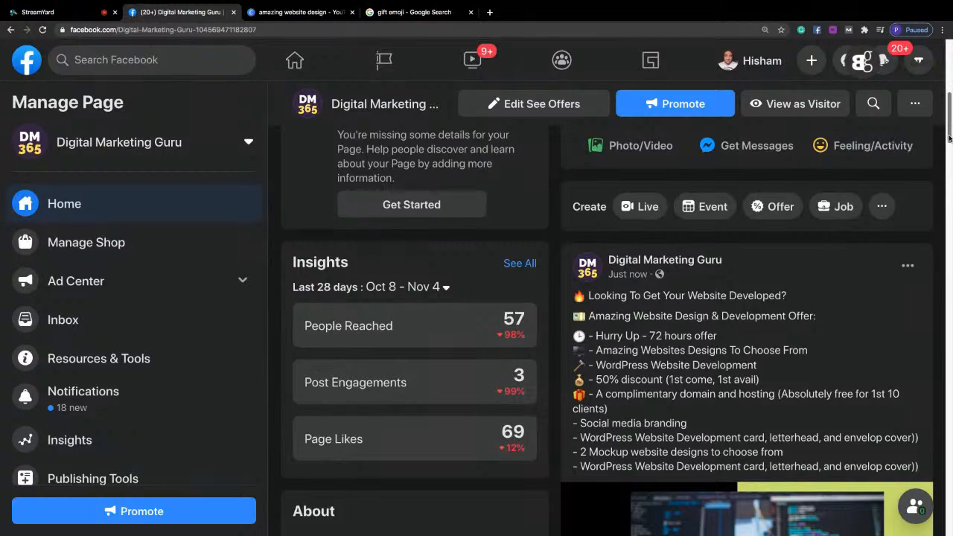
# Switch to StreamYard to show the shared screen full size in the broadcast, and close the gift emoji search and Canva design pages.
pyautogui.click(44, 10)
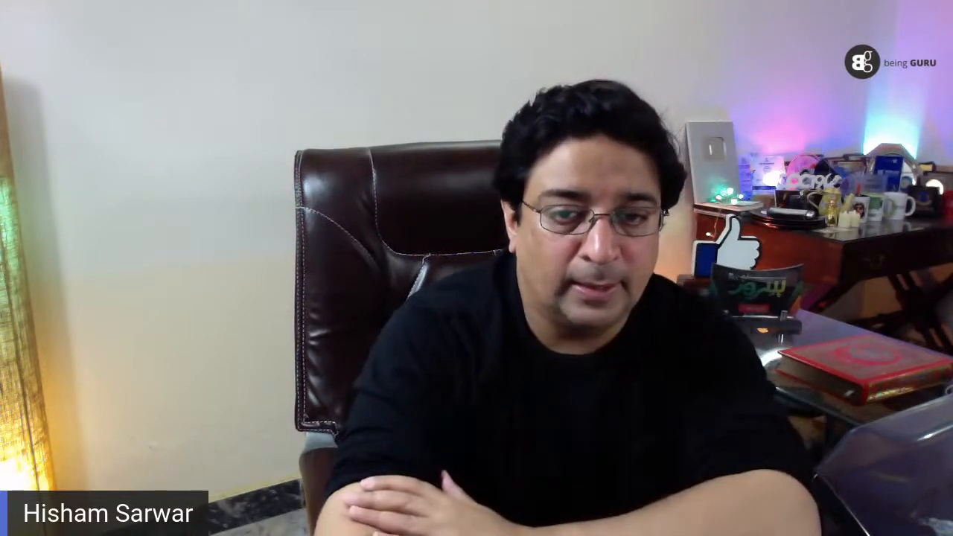
pyautogui.click(434, 382)
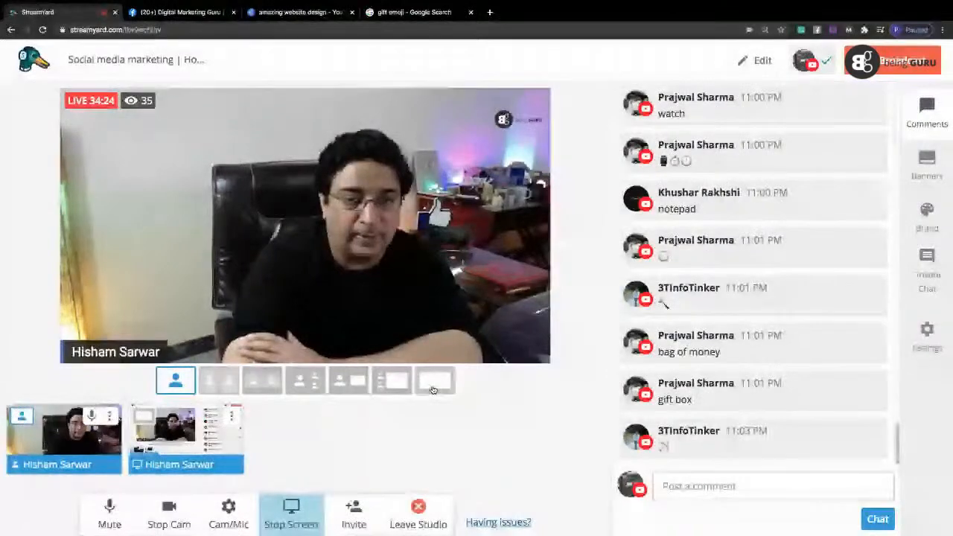
pyautogui.click(391, 12)
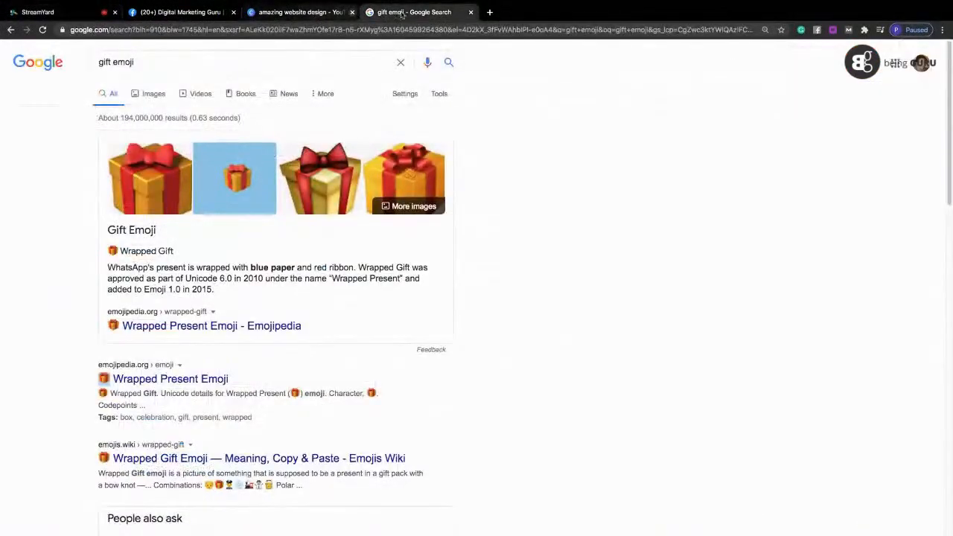
pyautogui.click(472, 12)
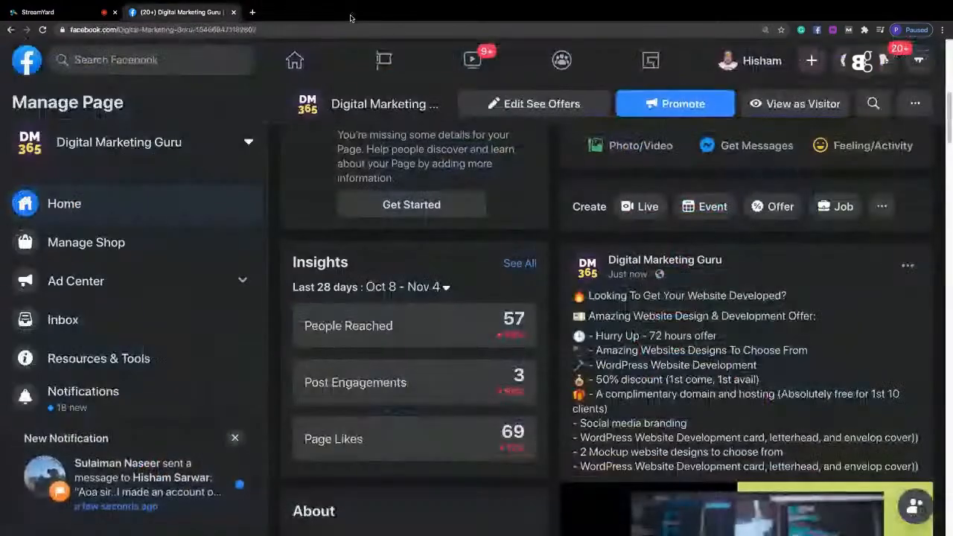
pyautogui.click(351, 12)
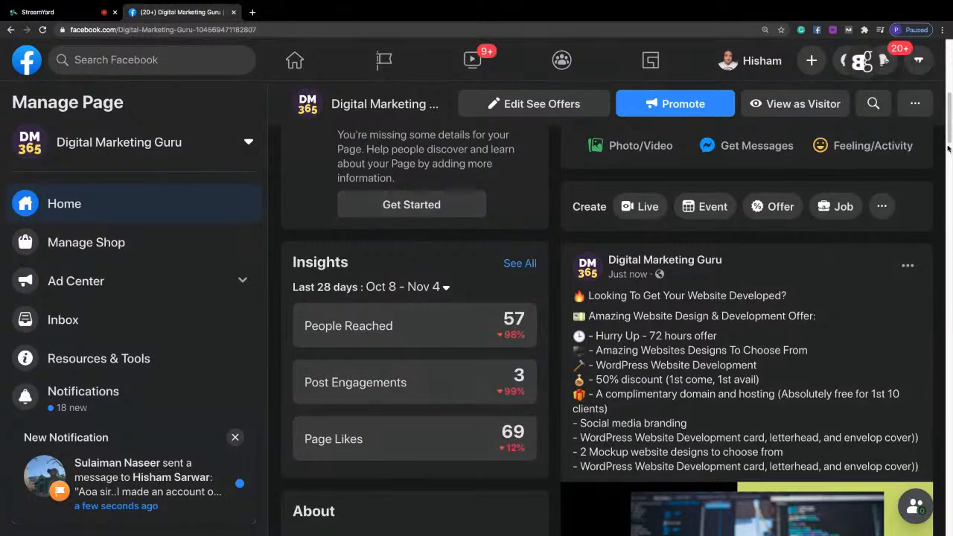
# Start boosting the website design post and check its ad settings and previews.
pyautogui.moveTo(949, 122); pyautogui.dragTo(951, 171)
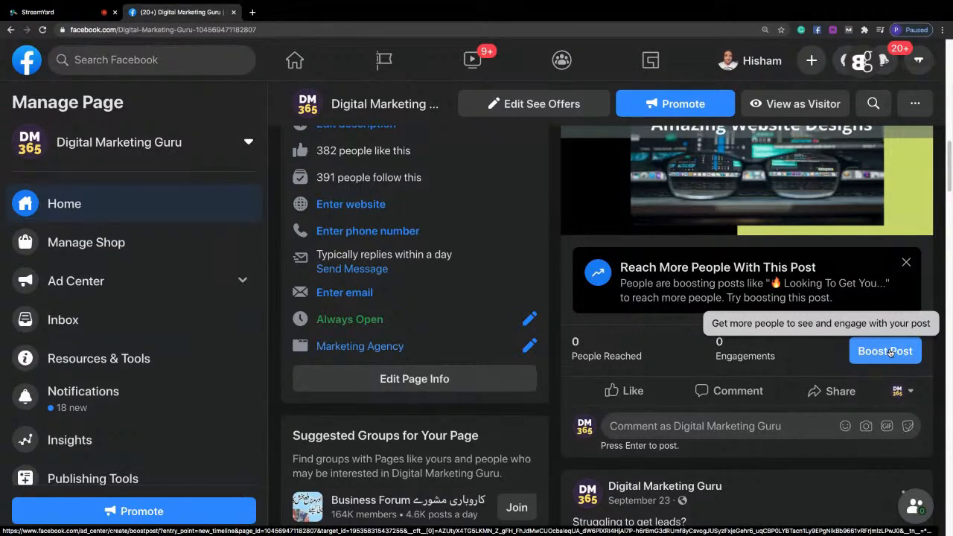
pyautogui.click(890, 351)
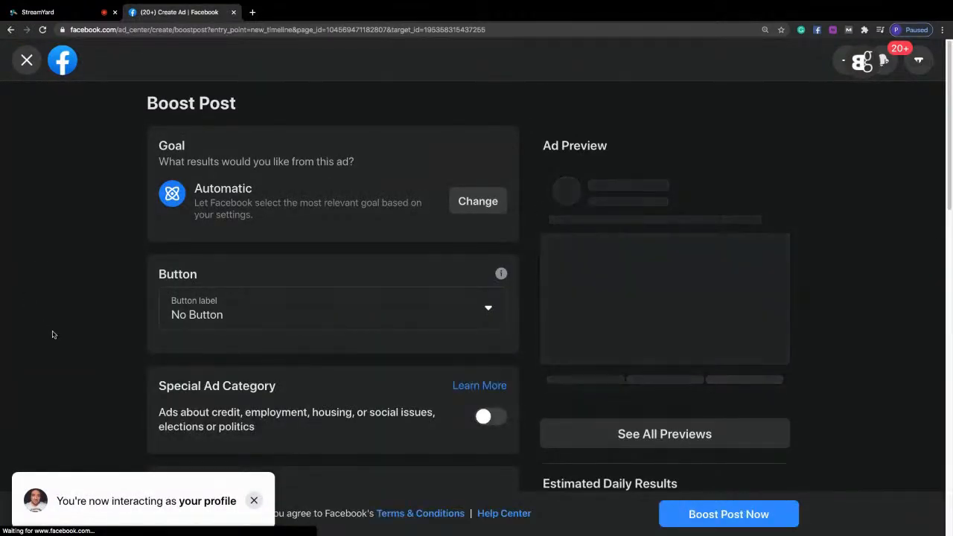
pyautogui.scroll(-1, 949, 102)
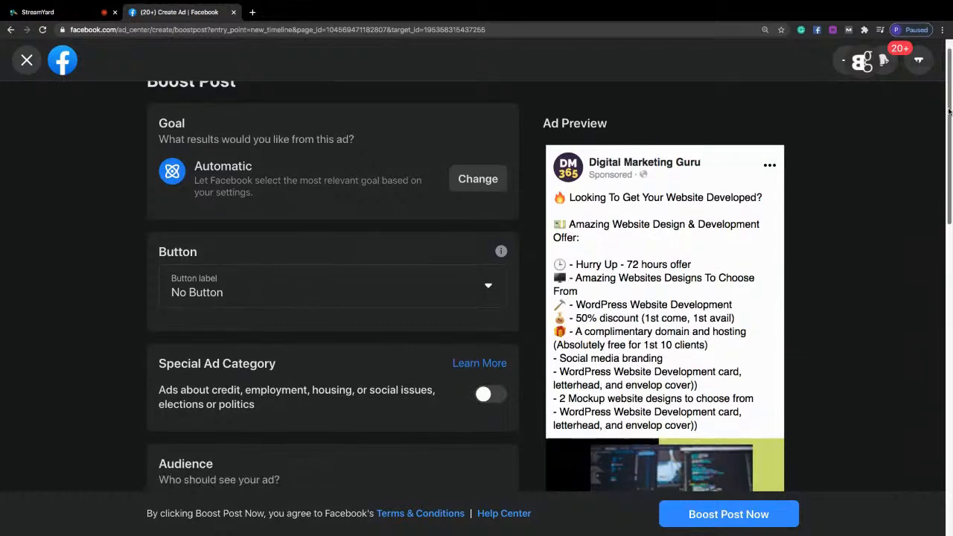
pyautogui.moveTo(949, 171); pyautogui.dragTo(951, 283)
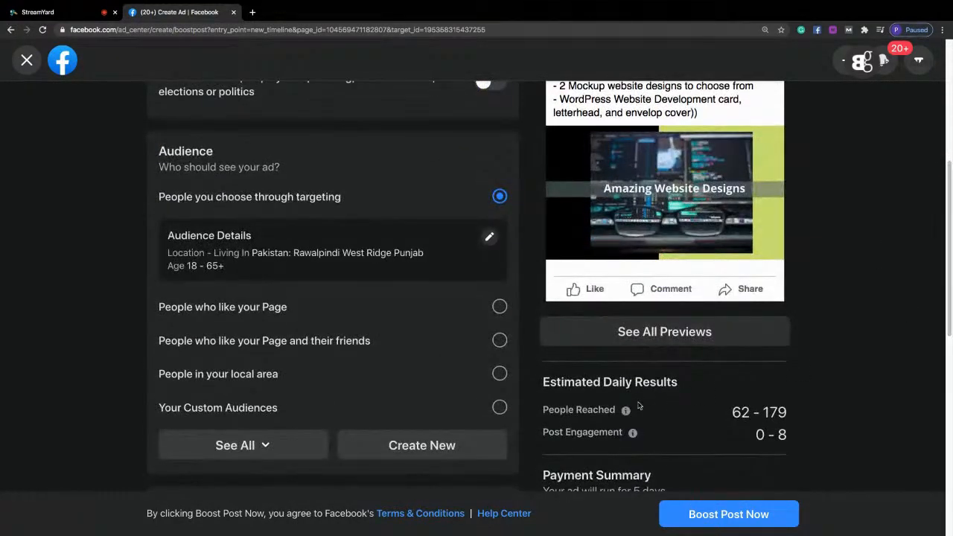
pyautogui.click(658, 334)
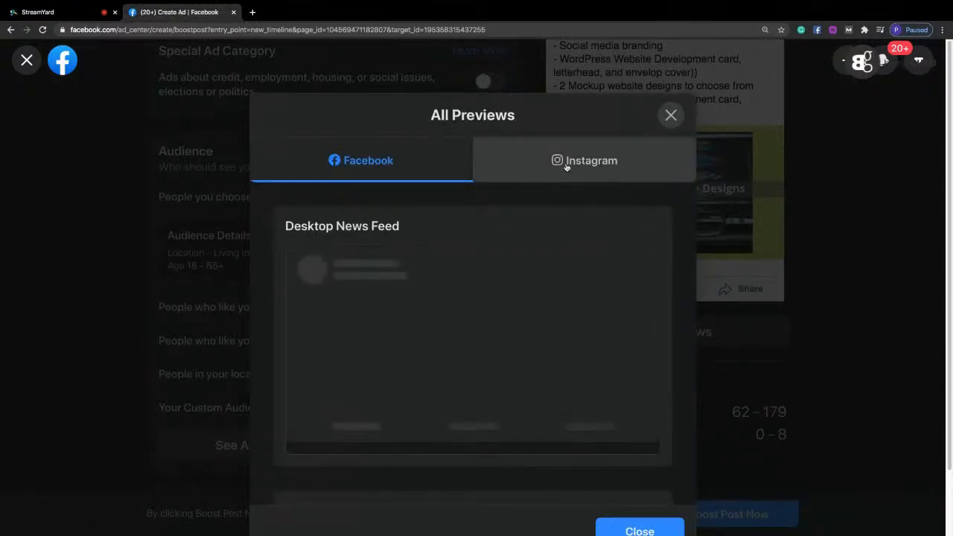
pyautogui.click(670, 116)
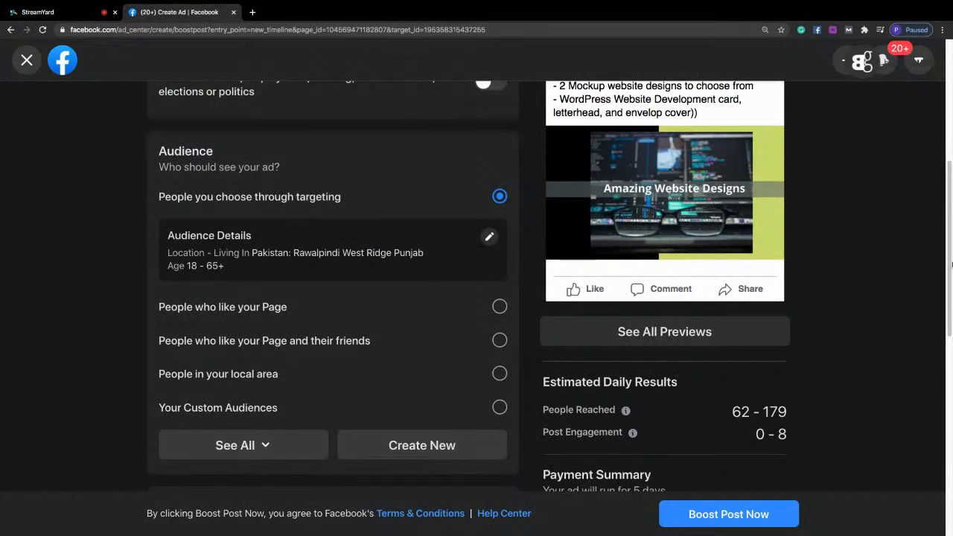
# Start creating a new custom audience for the boosted post.
pyautogui.moveTo(951, 264)
pyautogui.mouseDown()
pyautogui.moveTo(950, 143)
pyautogui.moveTo(951, 279)
pyautogui.mouseUp()
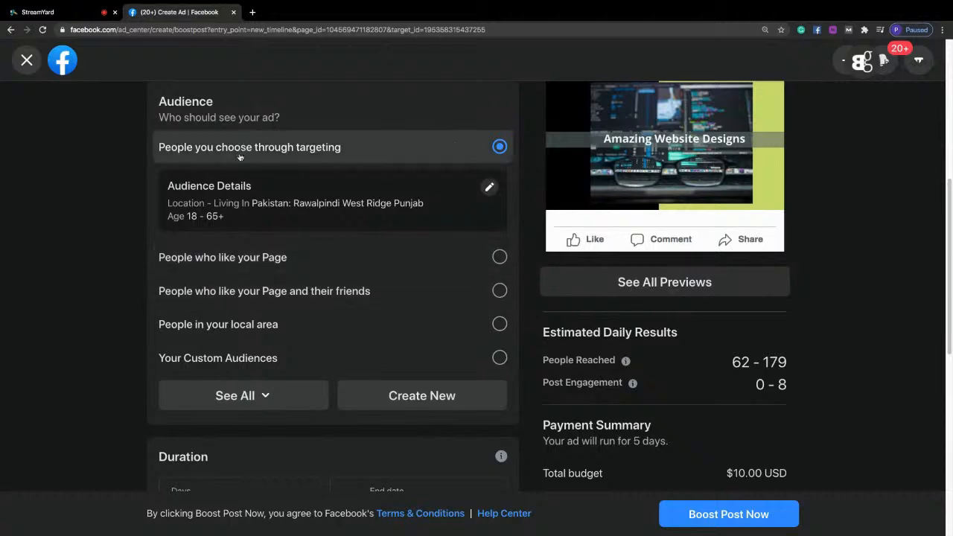
pyautogui.moveTo(154, 101); pyautogui.dragTo(216, 101)
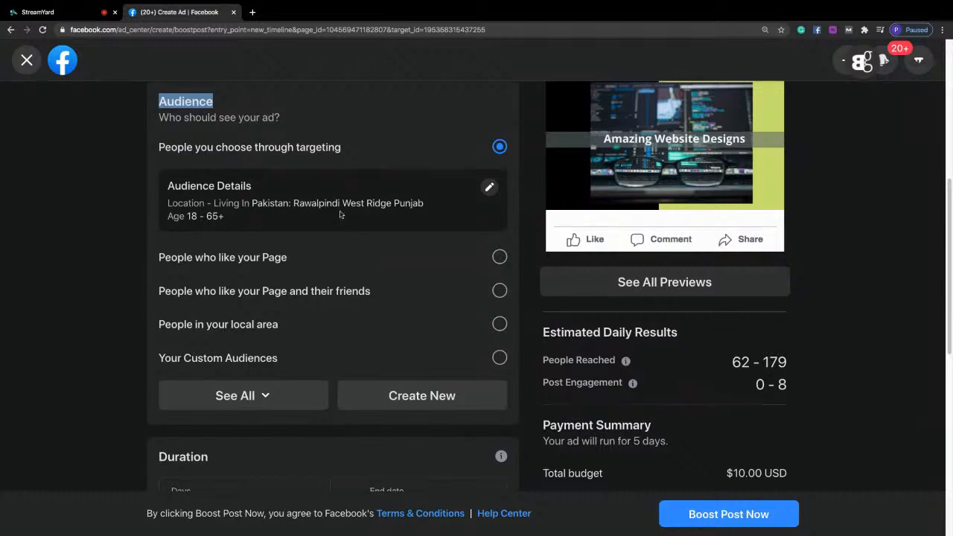
pyautogui.click(460, 402)
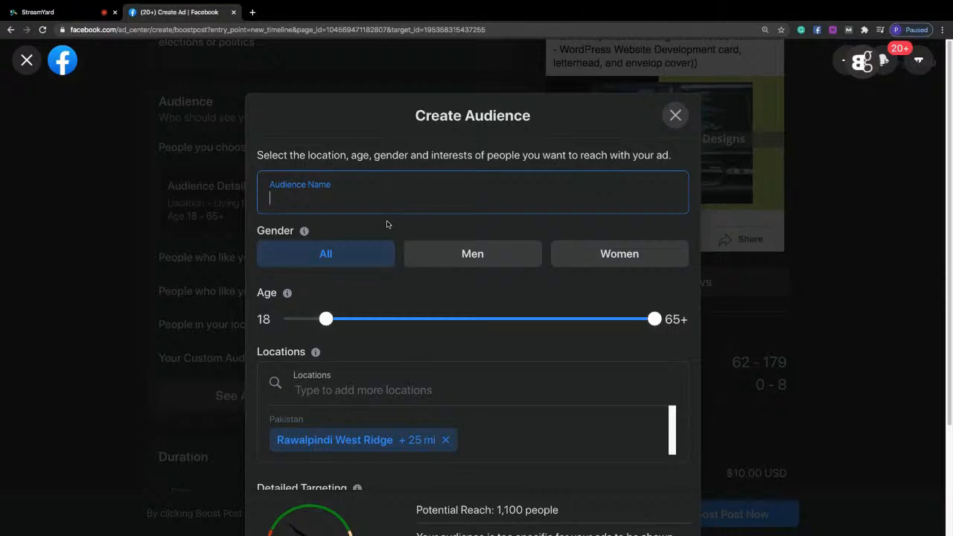
pyautogui.write('India-Tr')
pyautogui.hotkey('ctrl', 'a')
pyautogui.press('BackSpace')
# Name the new audience "Pakistani-Webdevelopent-Offer".
pyautogui.write('Pakista')
pyautogui.write('ni-')
pyautogui.write('Free')
pyautogui.press('BackSpace')
pyautogui.press('BackSpace')
pyautogui.press('BackSpace')
pyautogui.press('BackSpace')
pyautogui.write('Webdeve;')
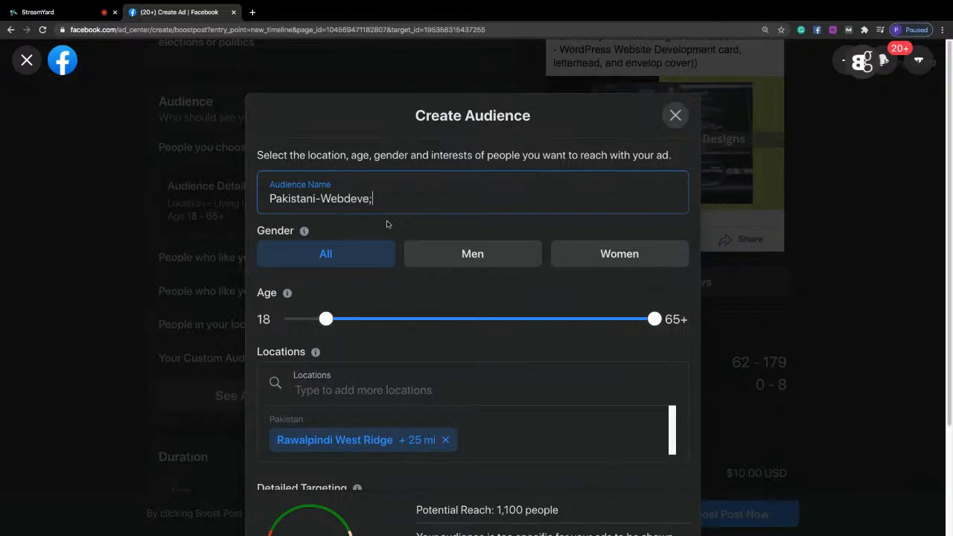
pyautogui.write('lopent-Offer')
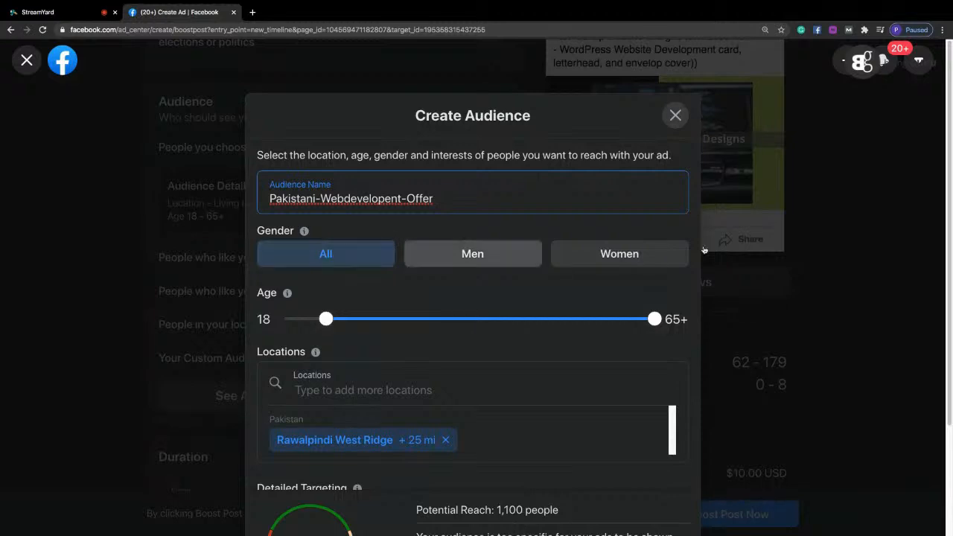
# Try the Women and Men gender options for the audience and return the gender to All.
pyautogui.scroll(-1, 950, 141)
pyautogui.scroll(-2, 950, 141)
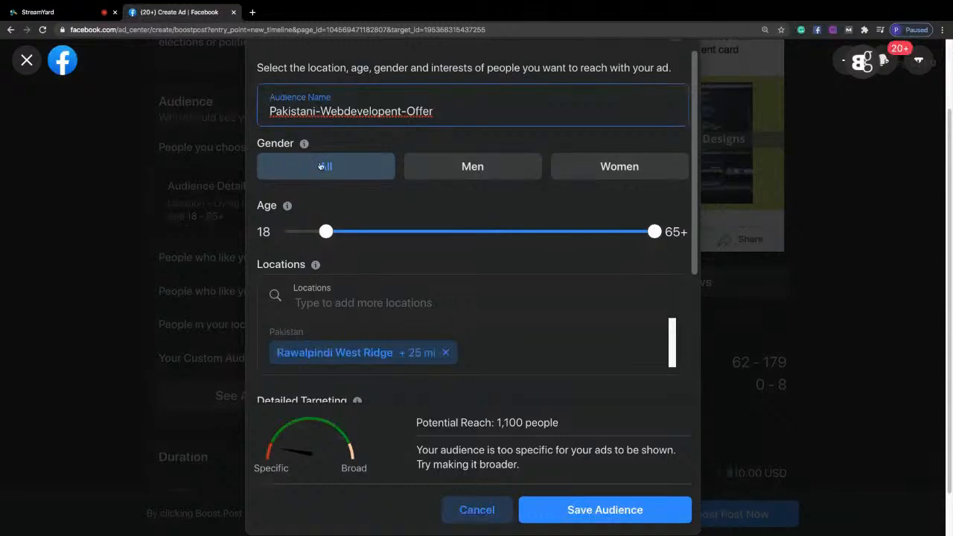
pyautogui.click(573, 174)
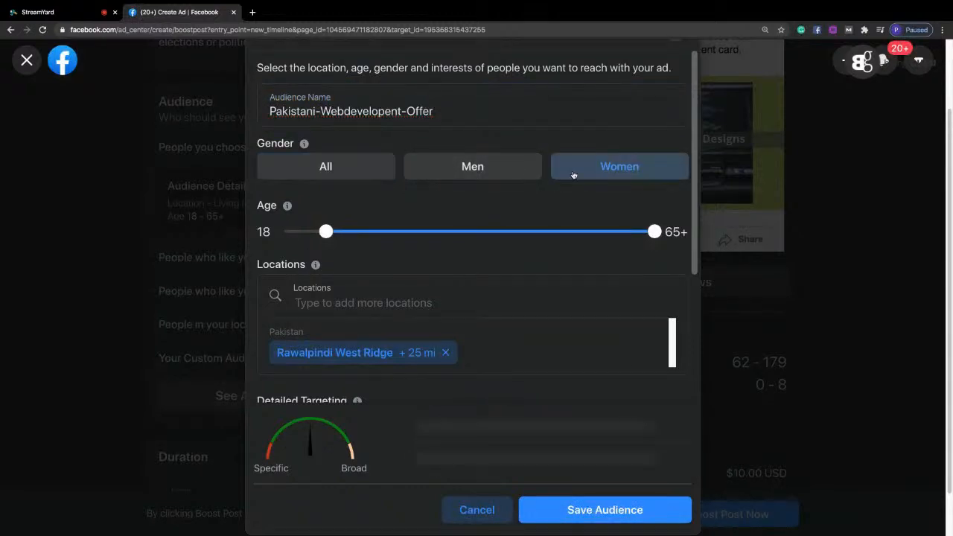
pyautogui.click(519, 174)
pyautogui.click(334, 176)
# Limit the audience's age range to 18–50.
pyautogui.moveTo(324, 233)
pyautogui.mouseDown()
pyautogui.moveTo(338, 234)
pyautogui.moveTo(312, 234)
pyautogui.moveTo(340, 233)
pyautogui.moveTo(318, 235)
pyautogui.mouseUp()
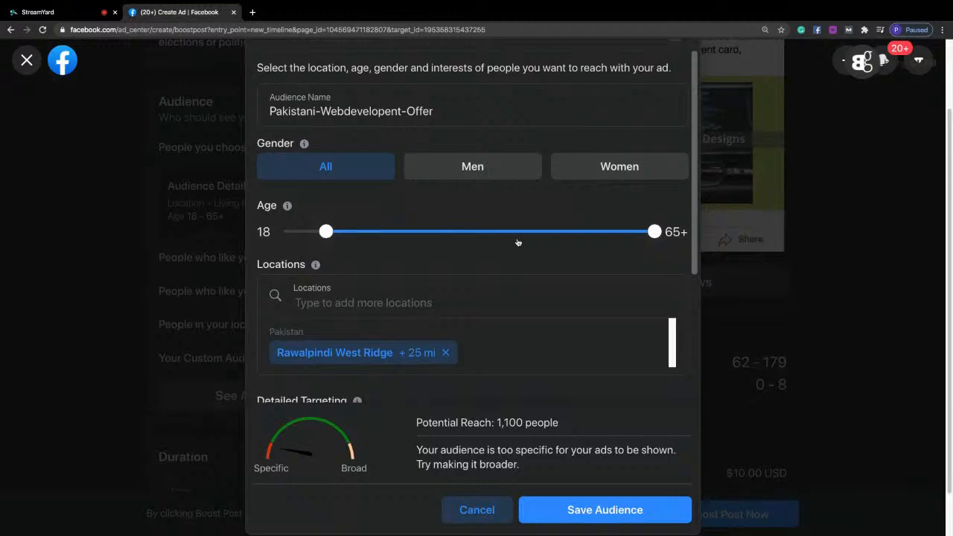
pyautogui.moveTo(643, 234); pyautogui.dragTo(554, 234)
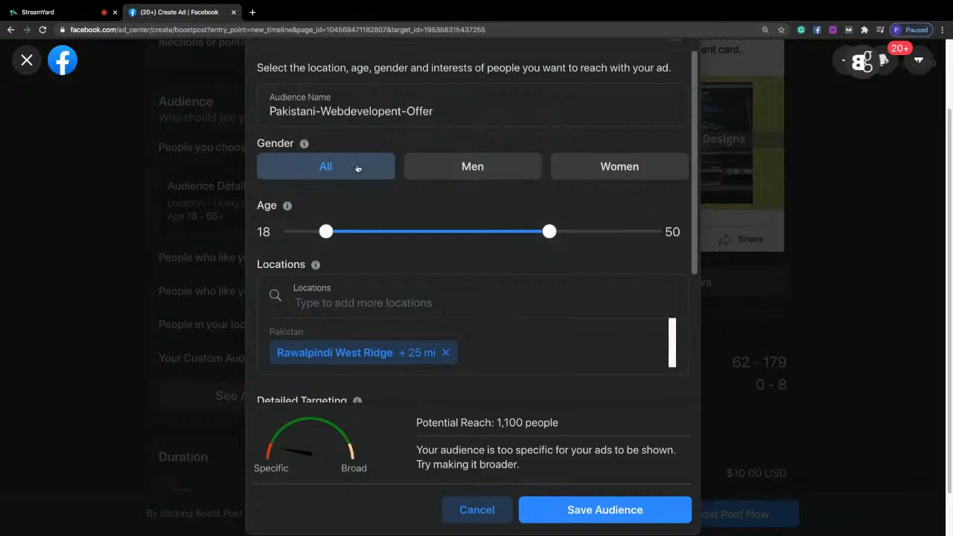
# Try limiting the audience to men and look over the detailed targeting suggestions before restoring All genders.
pyautogui.click(450, 172)
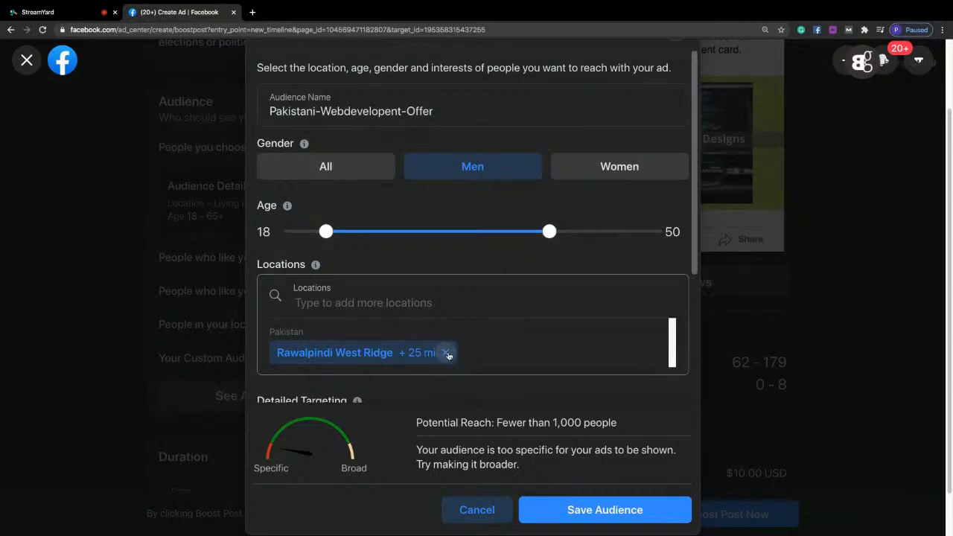
pyautogui.moveTo(694, 262); pyautogui.dragTo(692, 388)
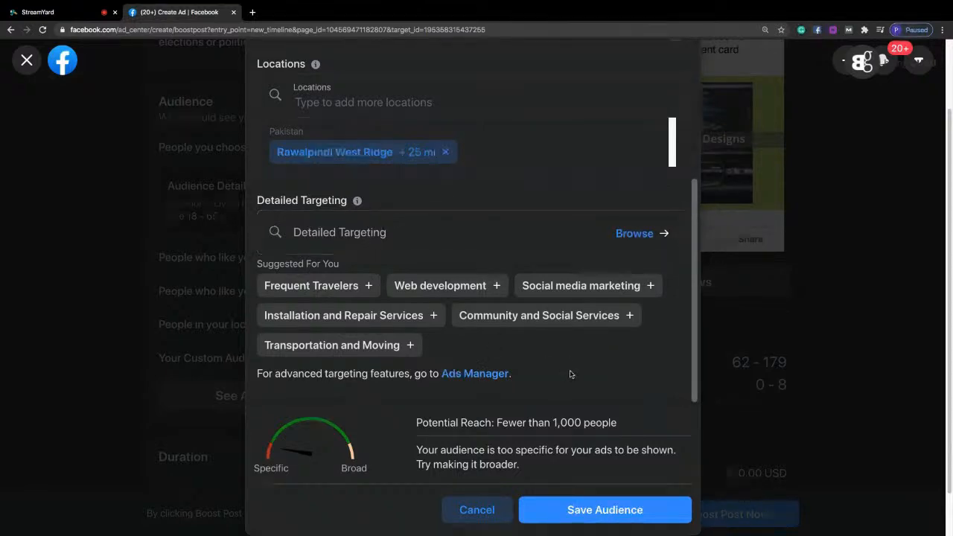
pyautogui.moveTo(693, 271); pyautogui.dragTo(665, 99)
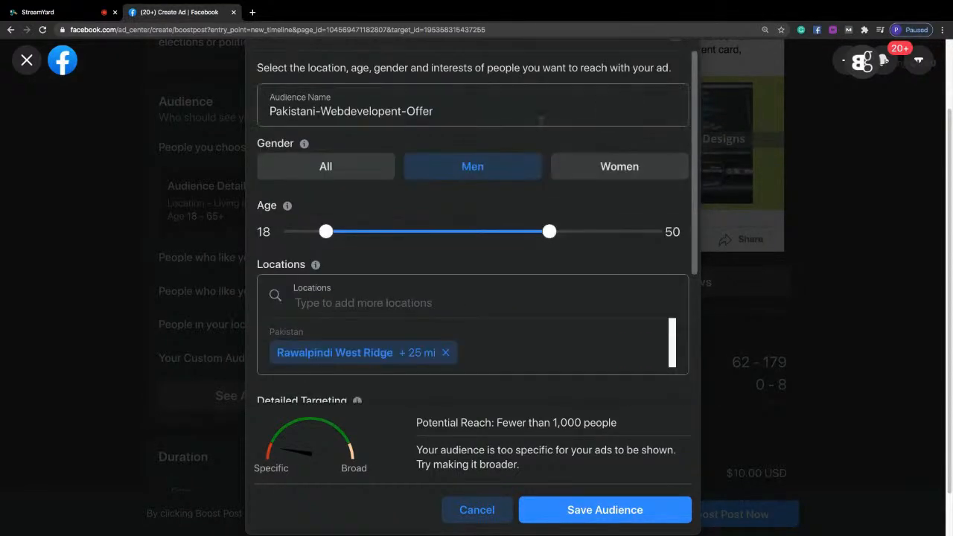
pyautogui.click(335, 166)
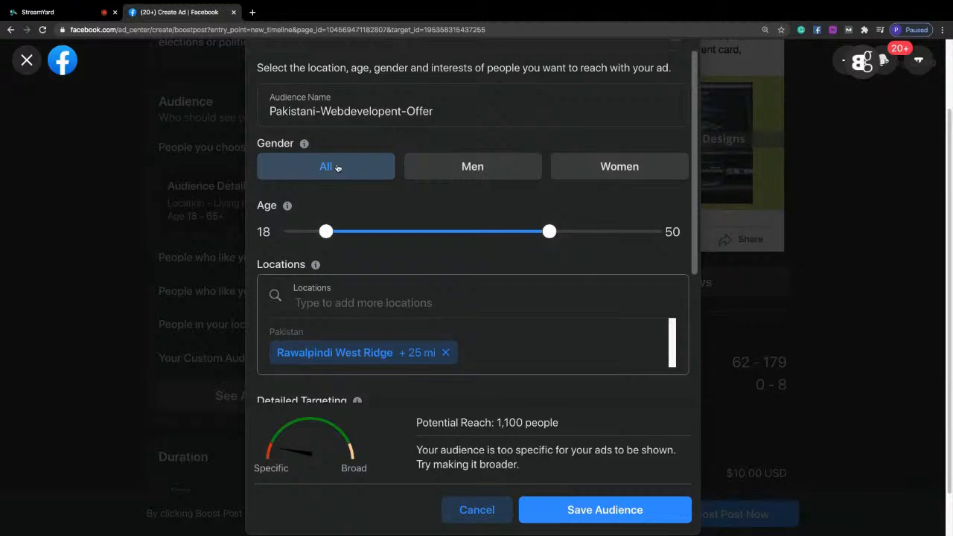
# Reduce the browser zoom to 110% so more of the audience form fits on screen.
pyautogui.click(942, 30)
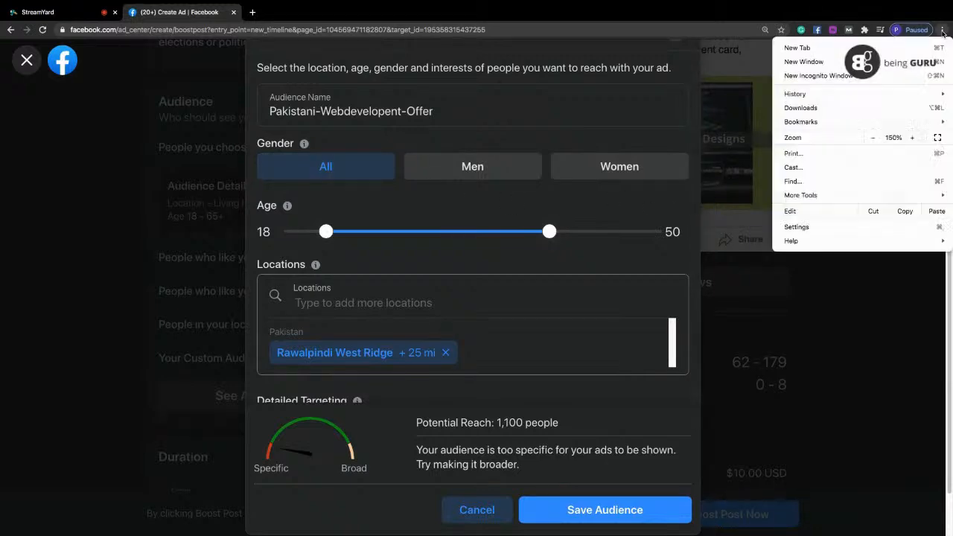
pyautogui.click(875, 138)
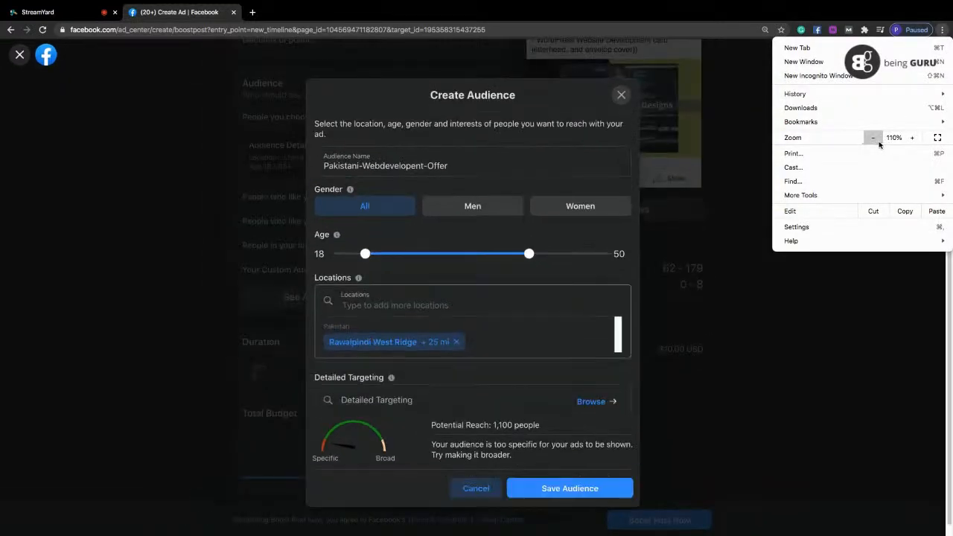
pyautogui.click(368, 214)
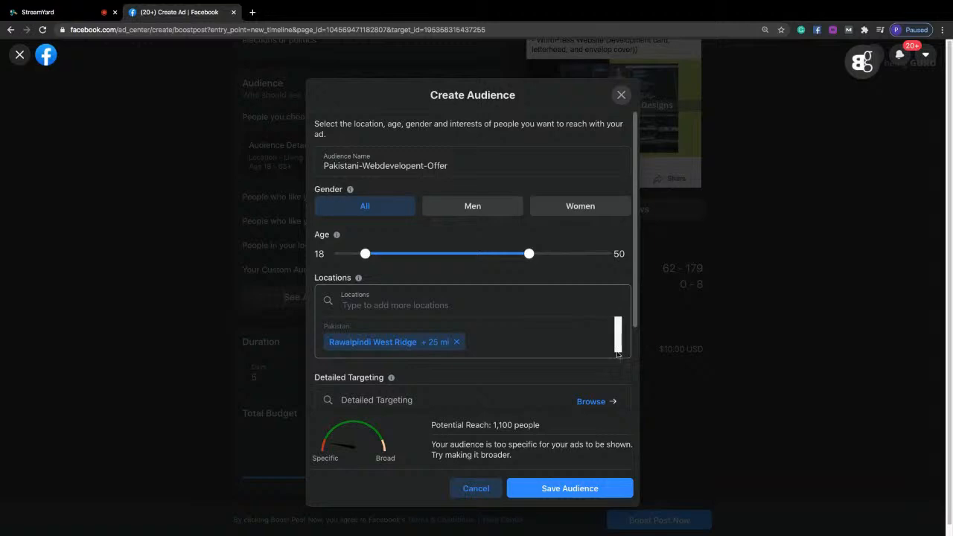
# Replace the Rawalpindi West Ridge location with the city of Islamabad, Islamabad Capital Territory, Pakistan, and set its radius to 14 mi.
pyautogui.click(457, 343)
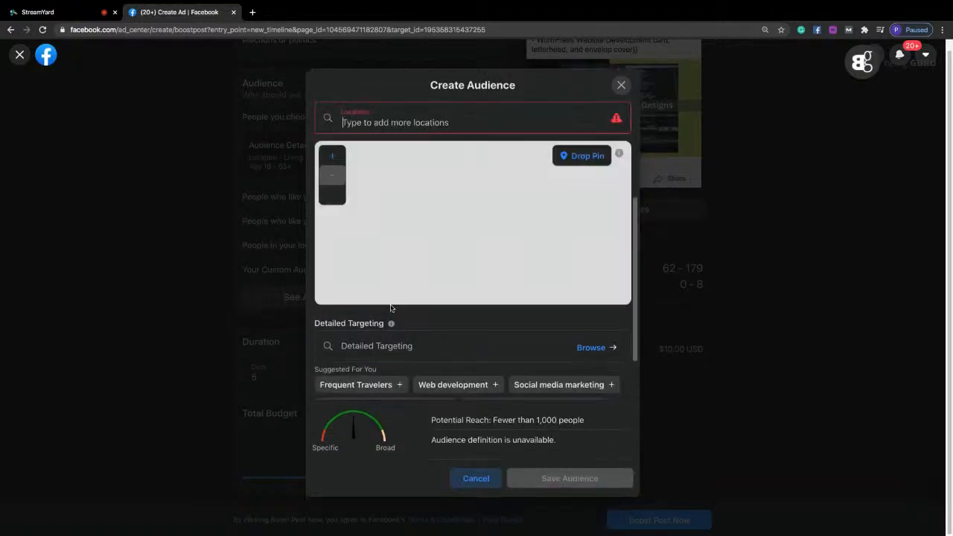
pyautogui.write('islamabadf')
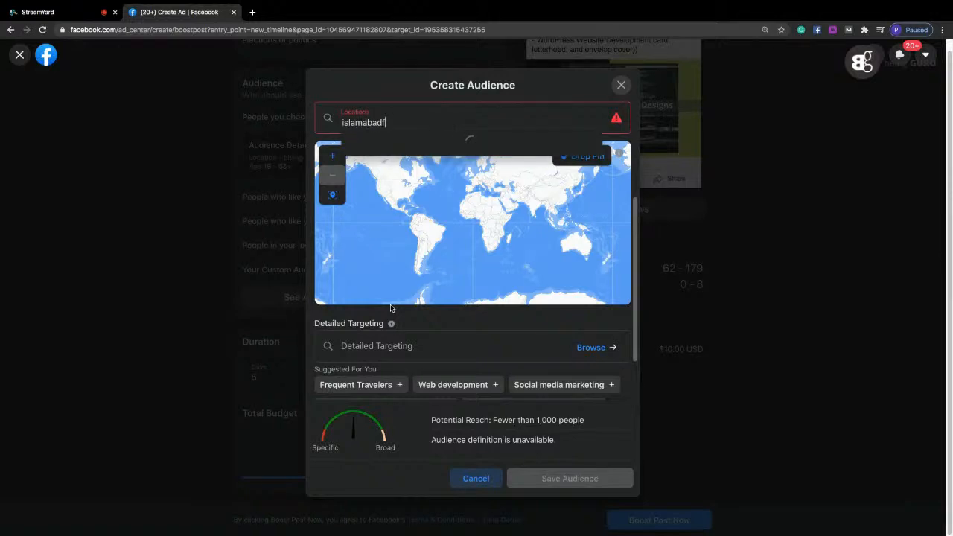
pyautogui.press('BackSpace')
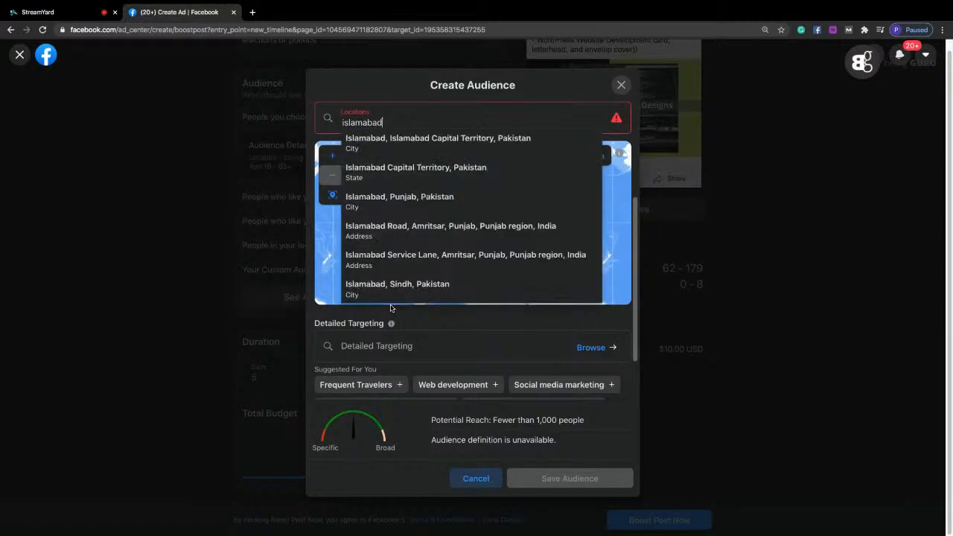
pyautogui.click(436, 141)
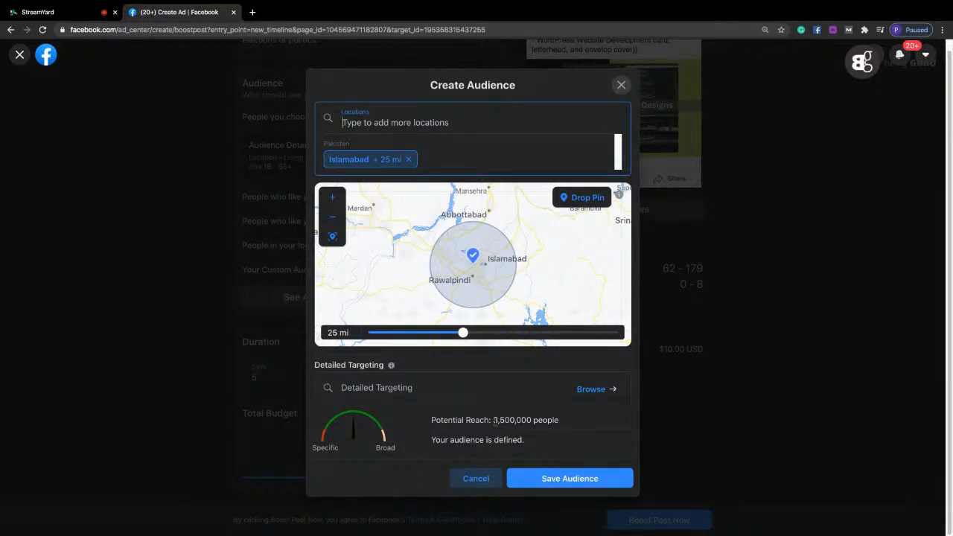
pyautogui.moveTo(462, 333); pyautogui.dragTo(395, 331)
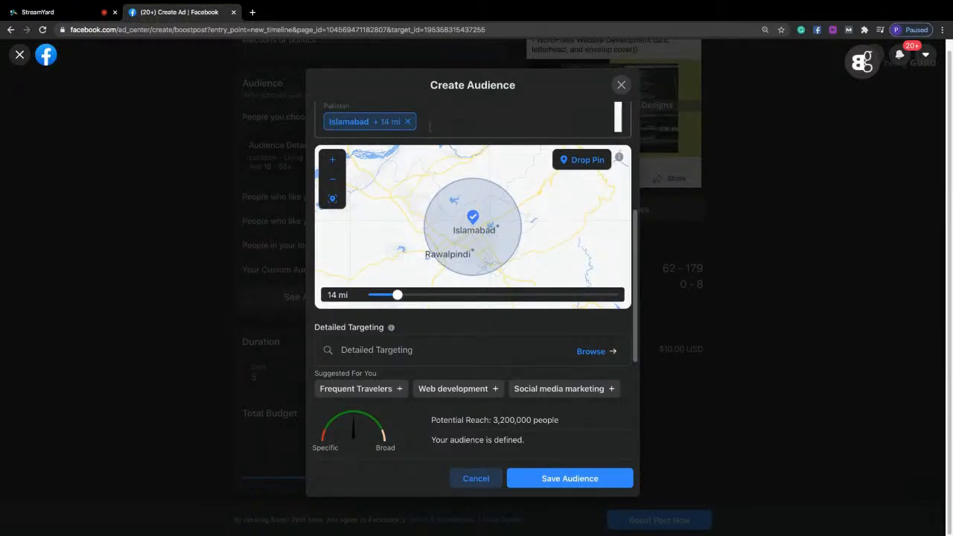
# Try to add the place DHA Islamabad as a further audience location alongside the city of Islamabad.
pyautogui.click(426, 122)
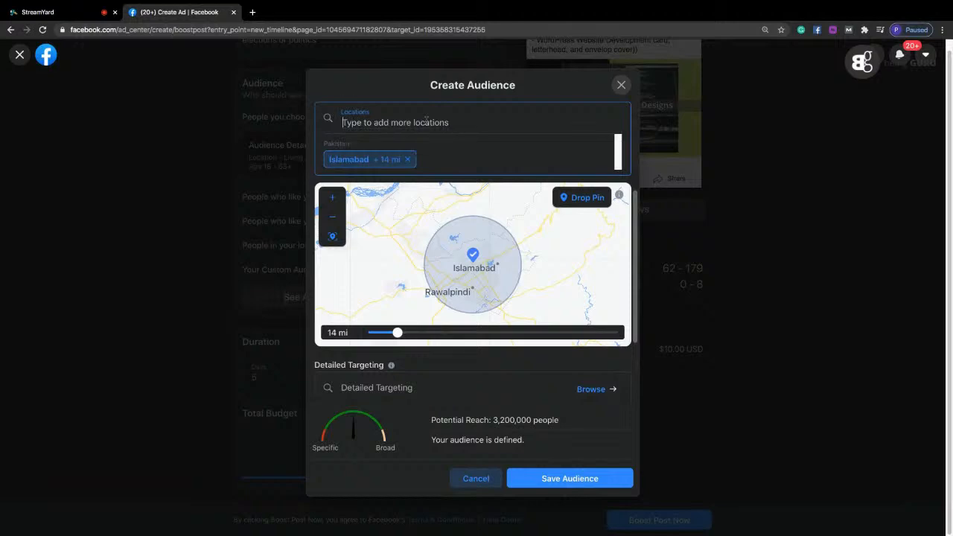
pyautogui.write('dha islam')
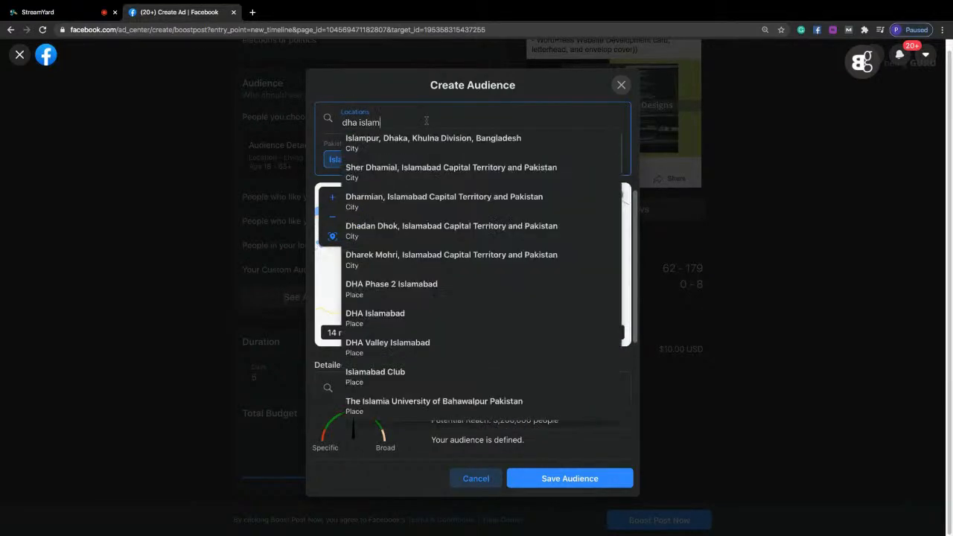
pyautogui.write('a')
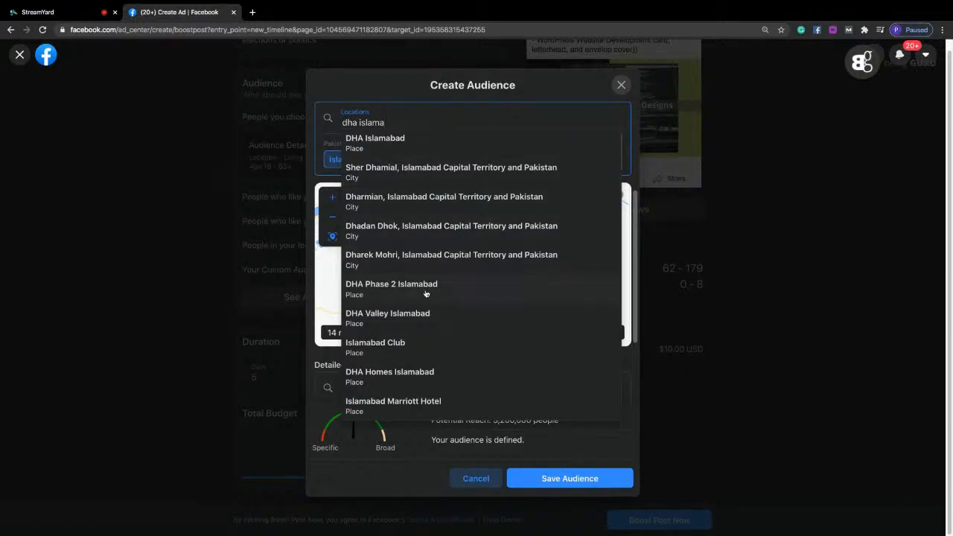
pyautogui.click(407, 149)
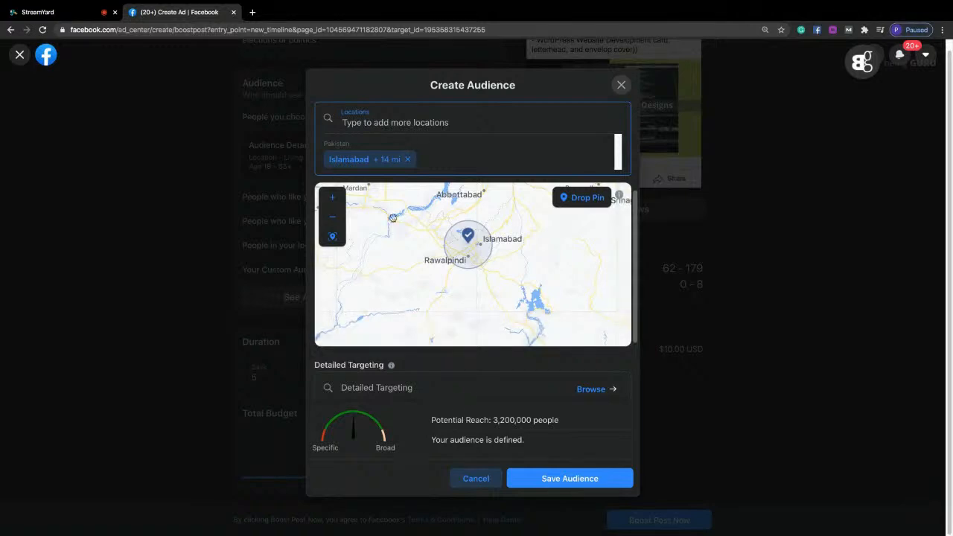
# Remove the Islamabad location and try to target the place DHA Phase 2 Islamabad instead.
pyautogui.click(409, 161)
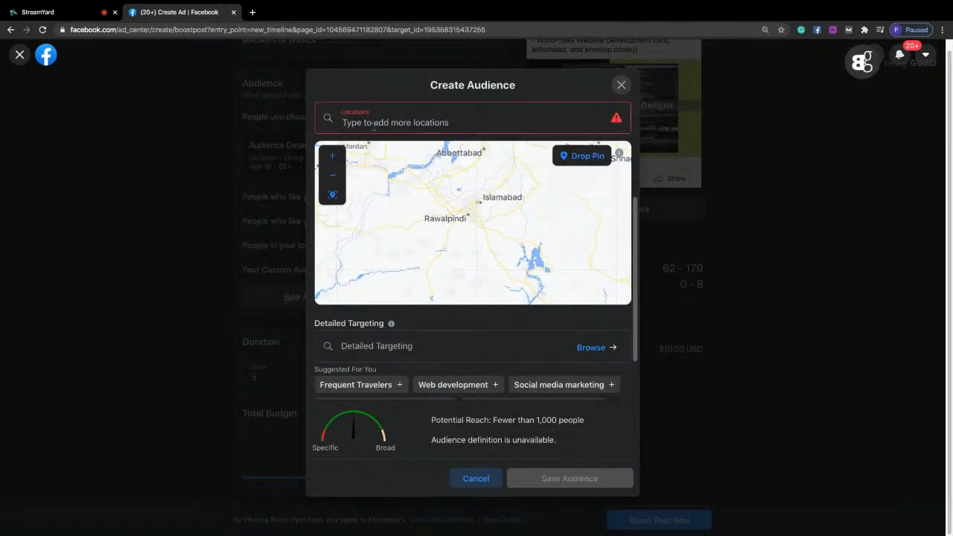
pyautogui.write('dha')
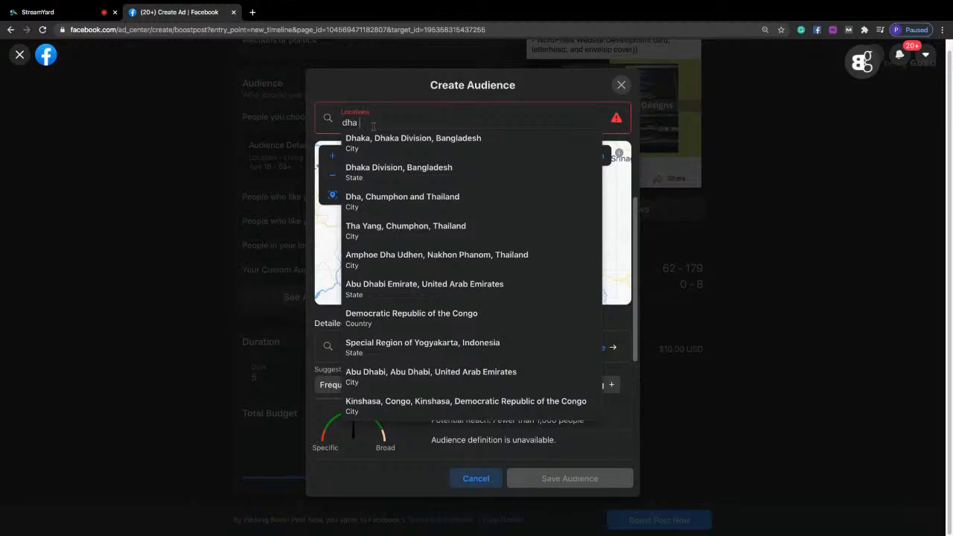
pyautogui.write(' islmabad')
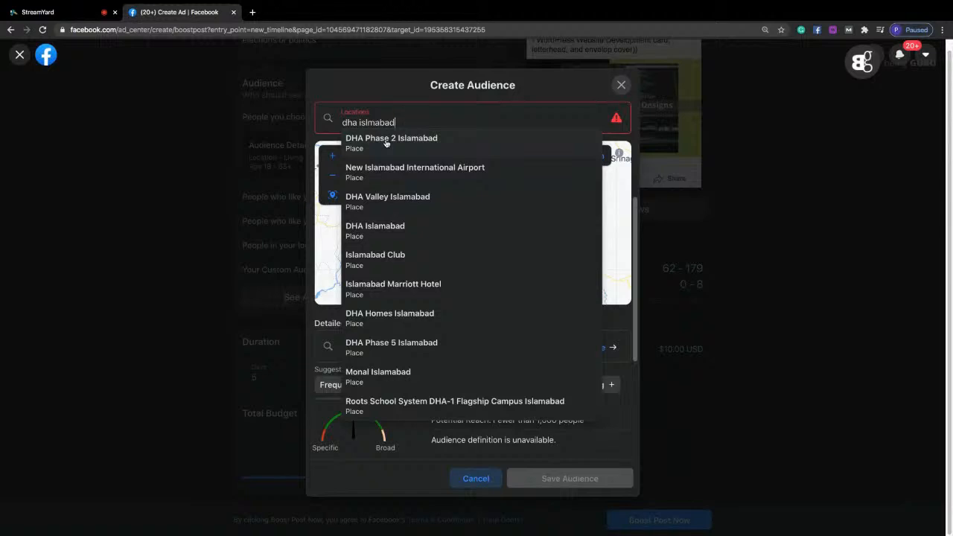
pyautogui.click(385, 143)
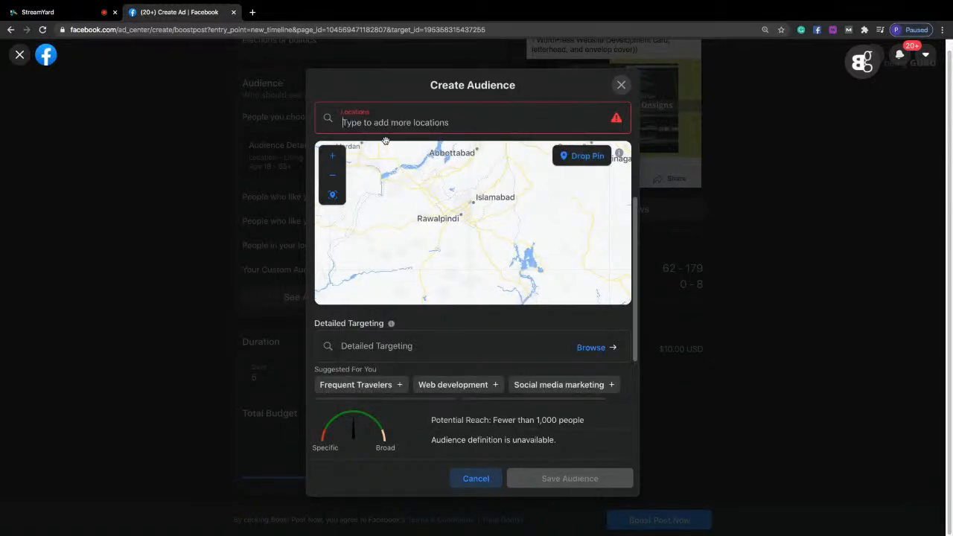
# Add the city of Islamabad, Islamabad Capital Territory, Pakistan, back to the audience locations.
pyautogui.moveTo(637, 267); pyautogui.dragTo(636, 217)
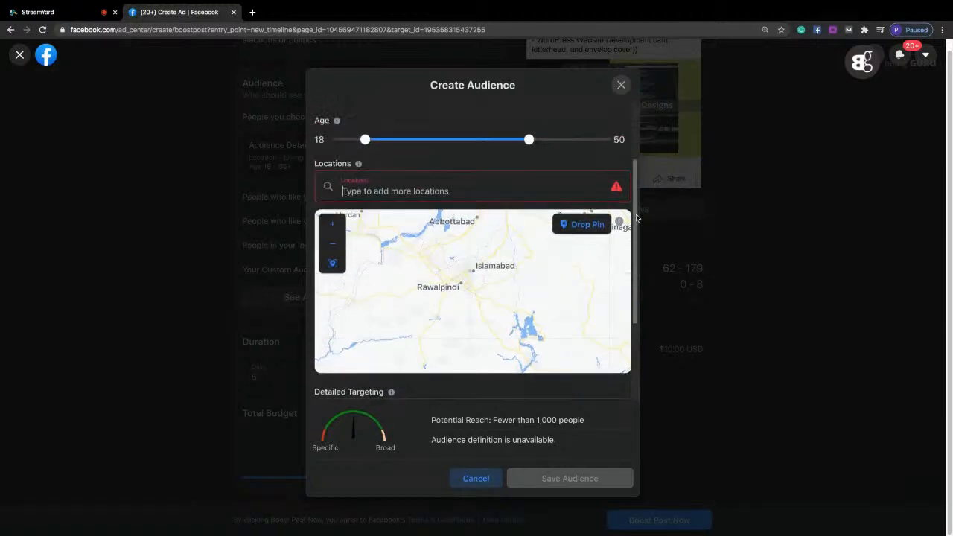
pyautogui.scroll(1, 637, 217)
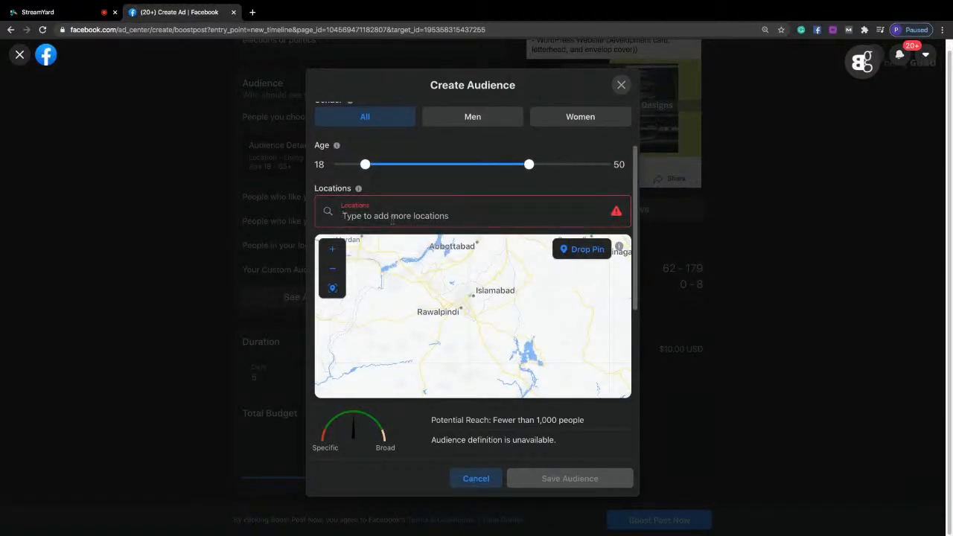
pyautogui.write('islama')
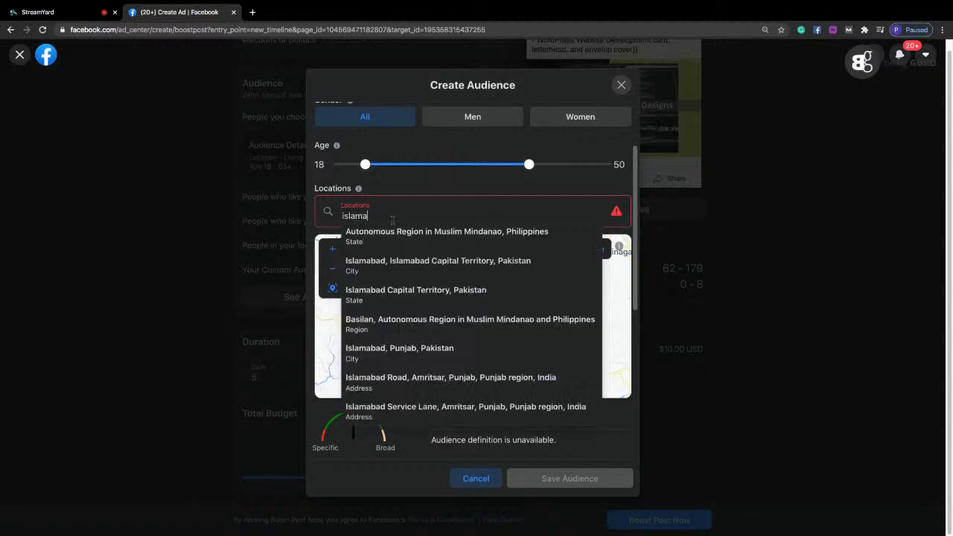
pyautogui.write('ba')
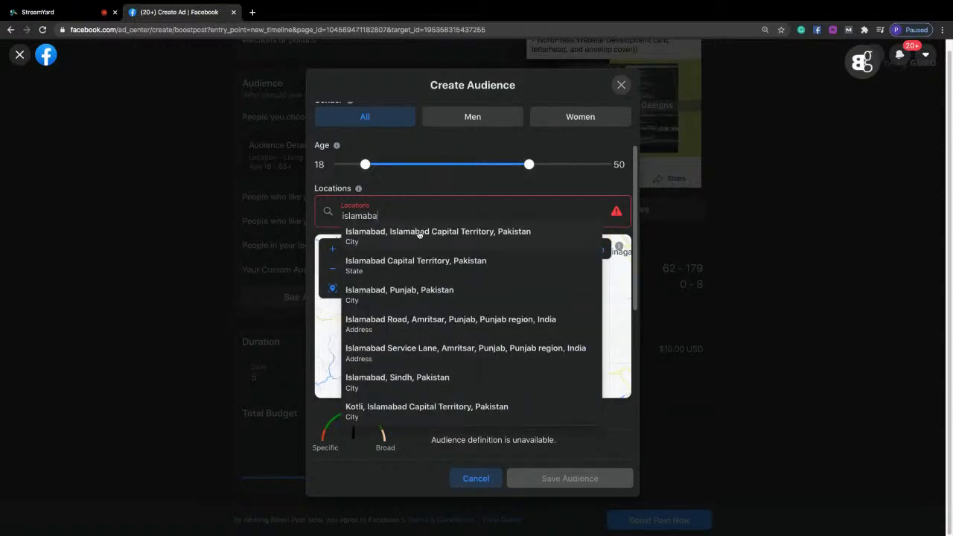
pyautogui.click(418, 232)
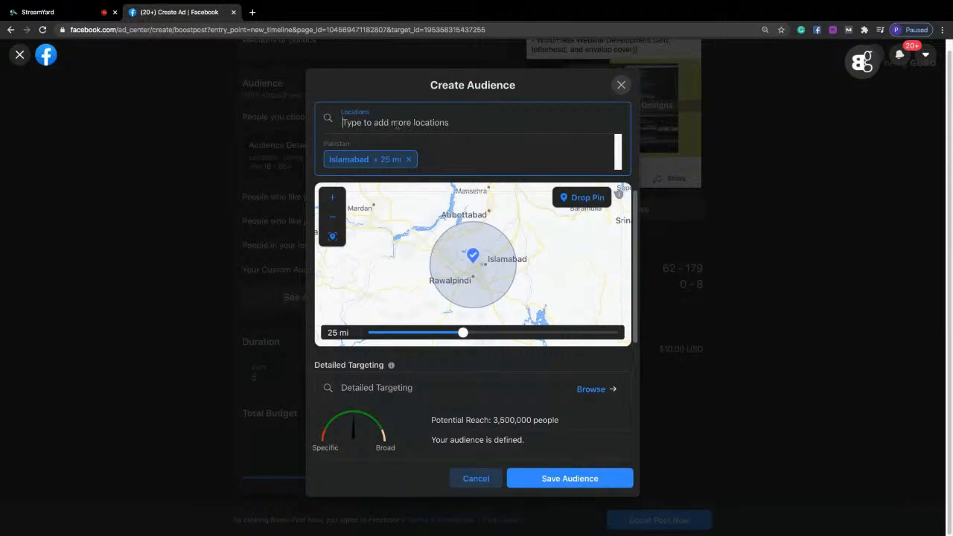
# Try to add DHA Phase 2 Islamabad as a second location next to the city of Islamabad.
pyautogui.write('dha')
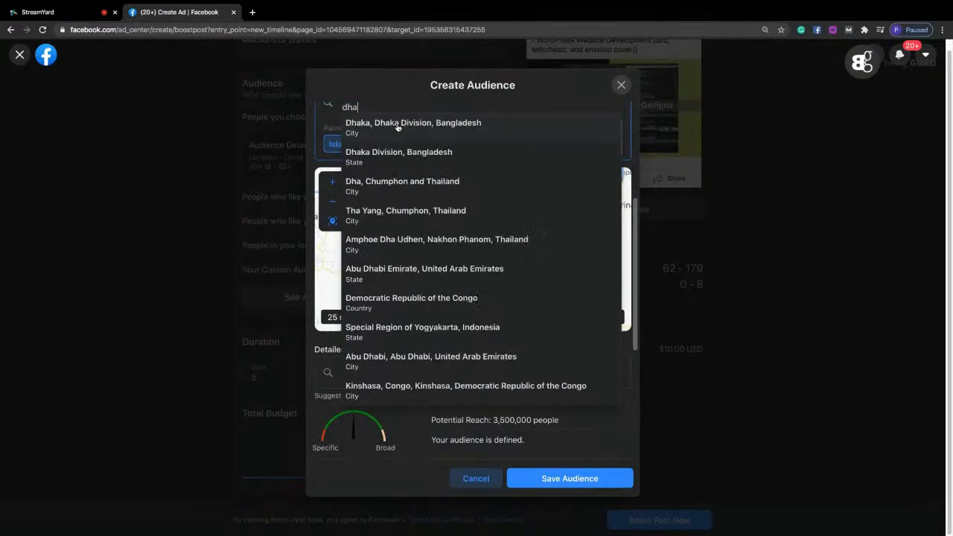
pyautogui.write(' isla')
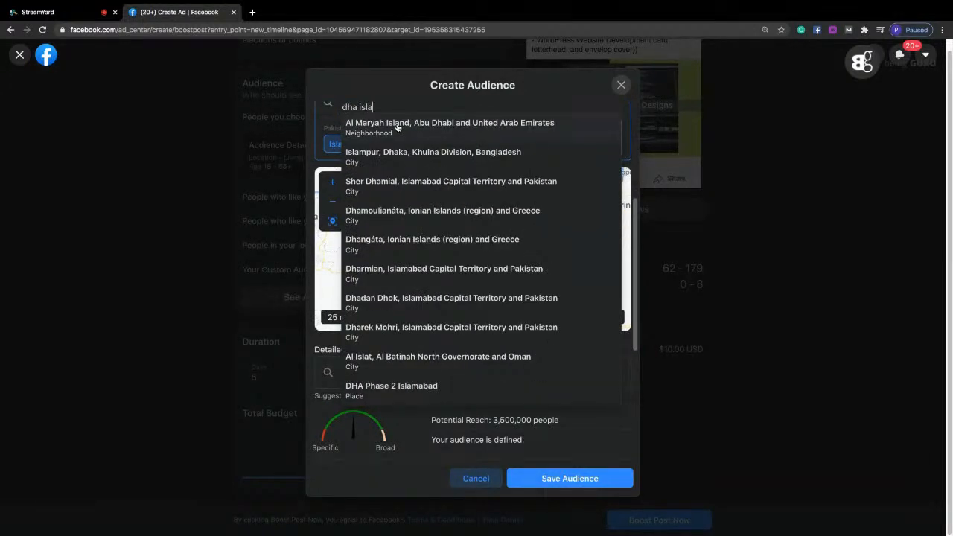
pyautogui.write('ma')
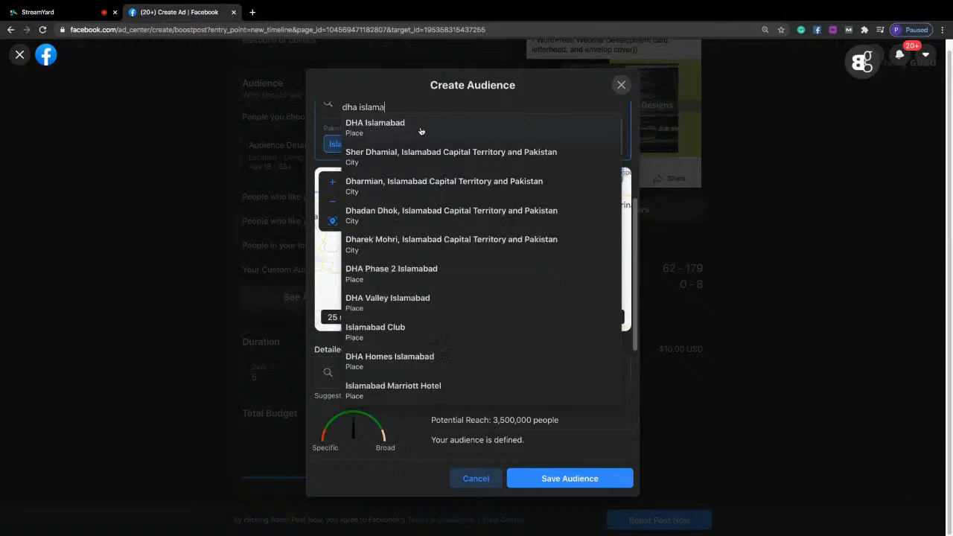
pyautogui.click(392, 274)
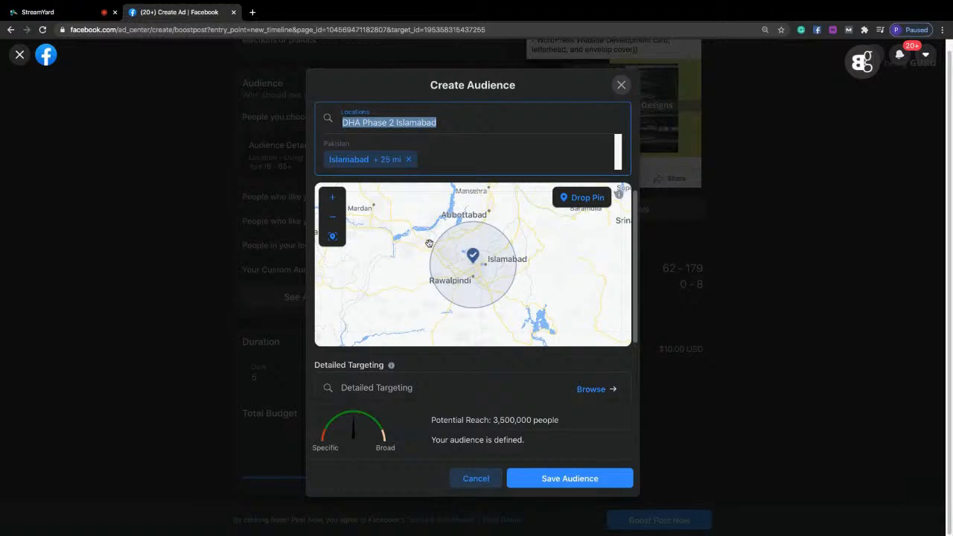
# Remove the city of Islamabad and retry DHA Phase 2 Islamabad as the only audience location.
pyautogui.click(408, 159)
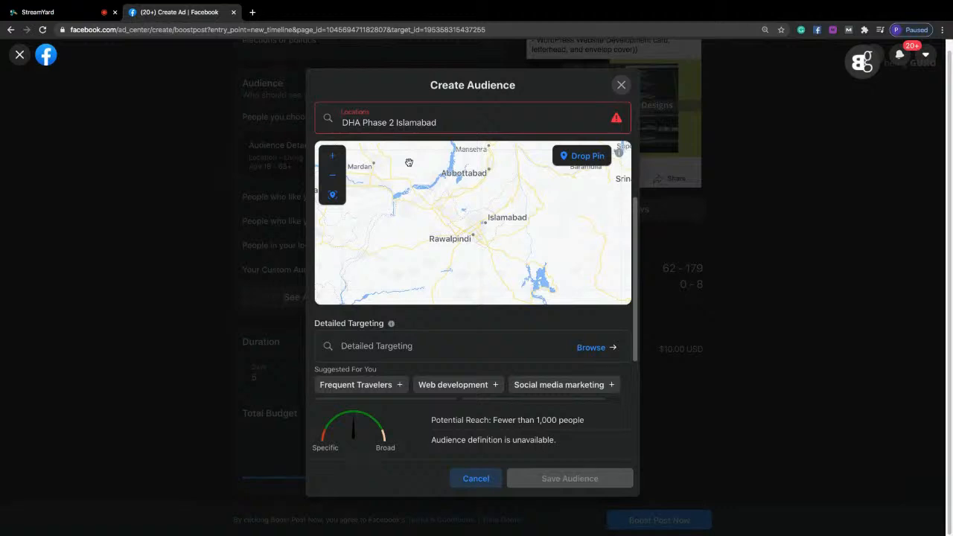
pyautogui.click(452, 122)
pyautogui.click(452, 123)
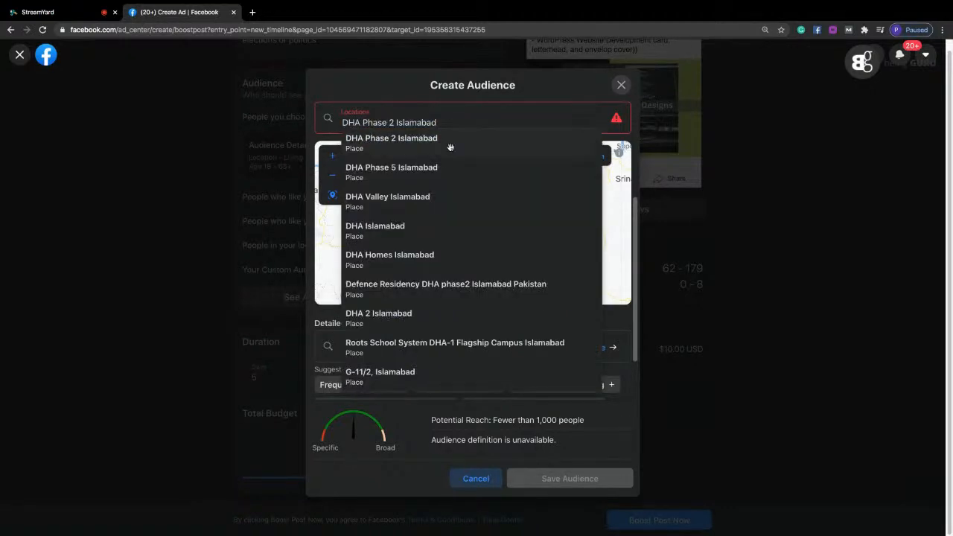
pyautogui.click(450, 146)
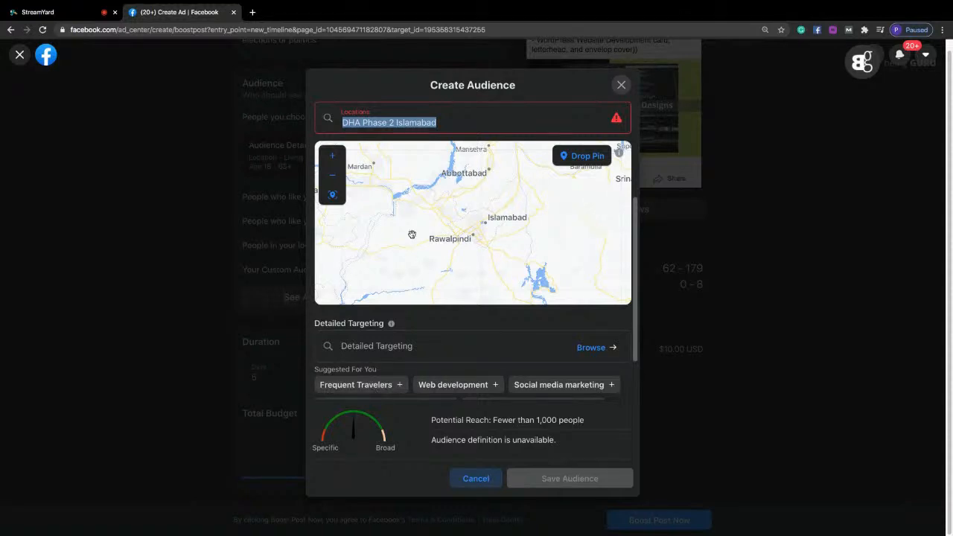
pyautogui.click(508, 119)
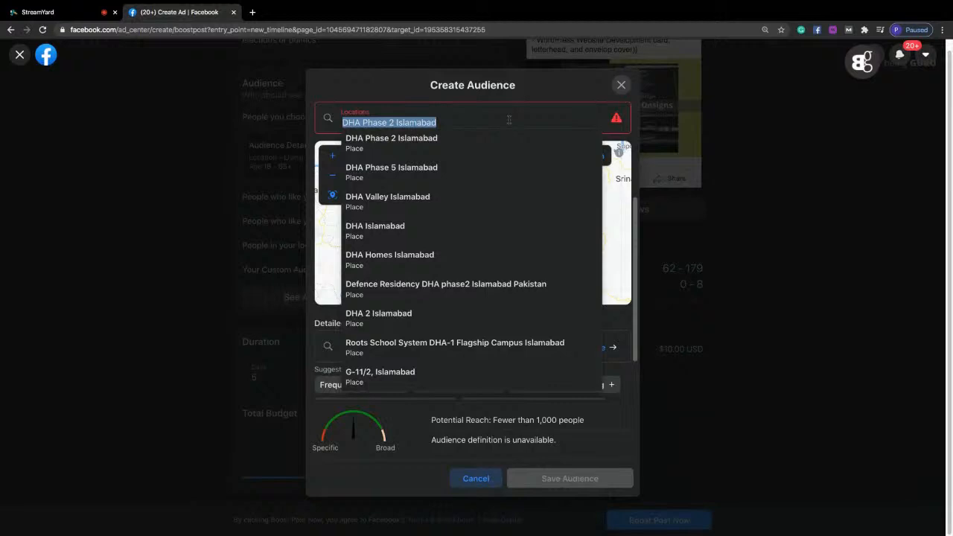
# Clear the DHA Phase 2 search text and add the city of Islamabad, Islamabad Capital Territory, Pakistan, as the location.
pyautogui.press('BackSpace')
pyautogui.write('is')
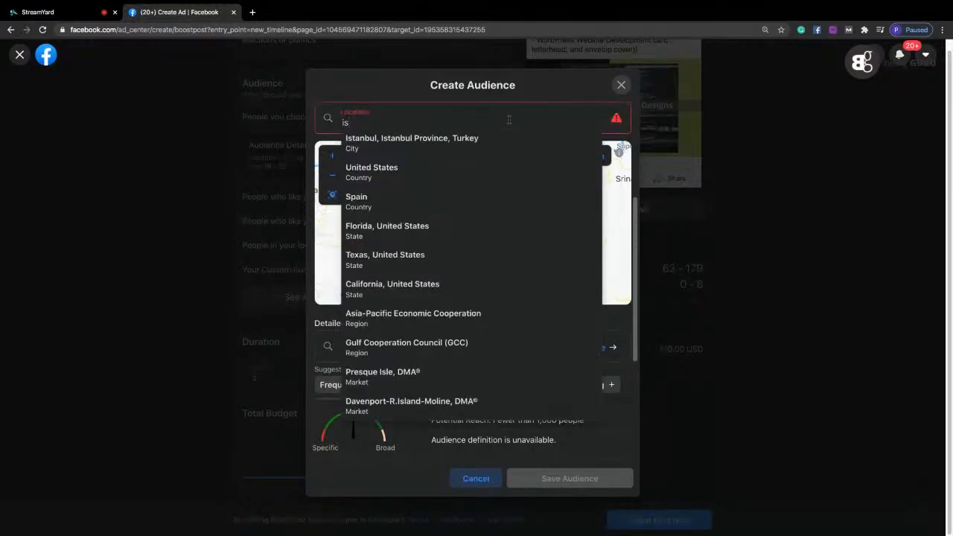
pyautogui.write('laa')
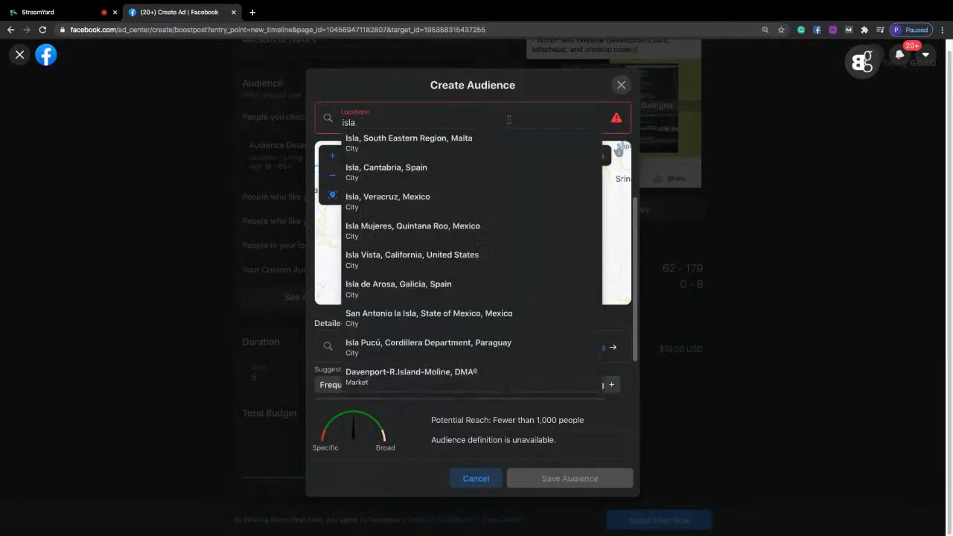
pyautogui.press('BackSpace')
pyautogui.write('mabad')
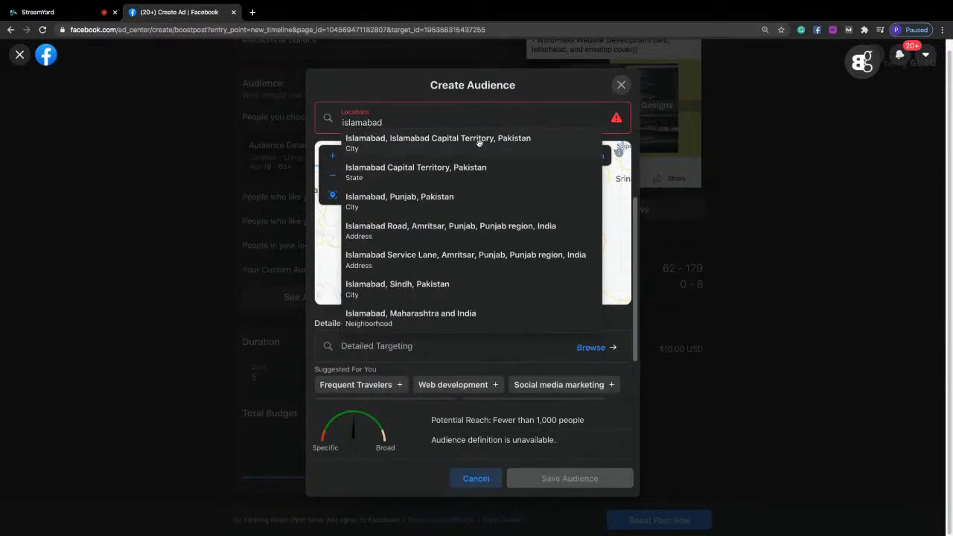
pyautogui.click(501, 141)
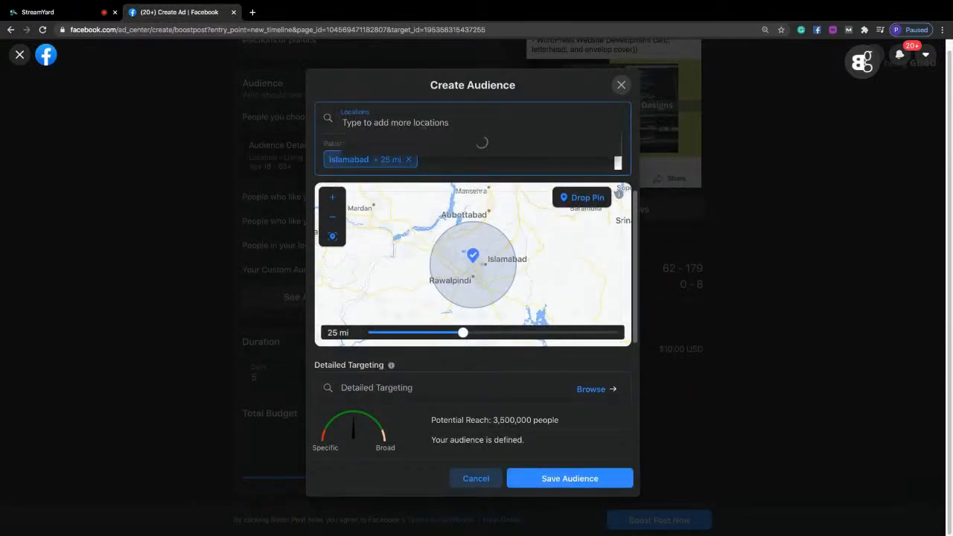
# Search the locations for DHA phases and try to add DHA Phase 2 Islamabad to the audience.
pyautogui.write('dha')
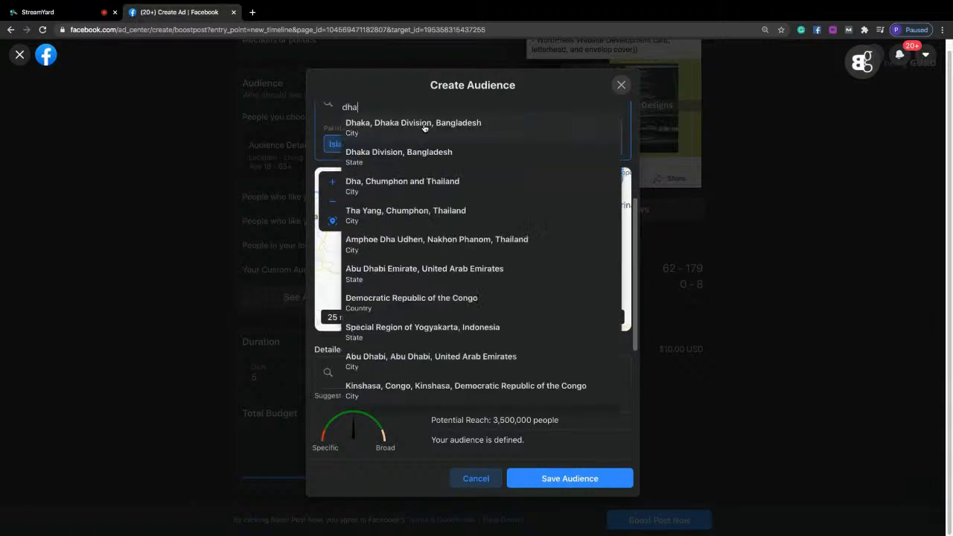
pyautogui.write(' ph')
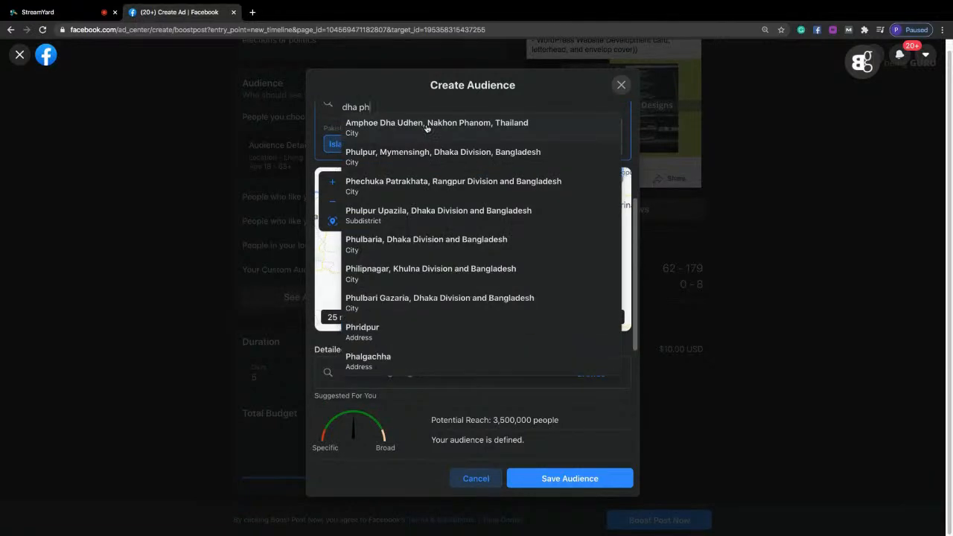
pyautogui.write('qa')
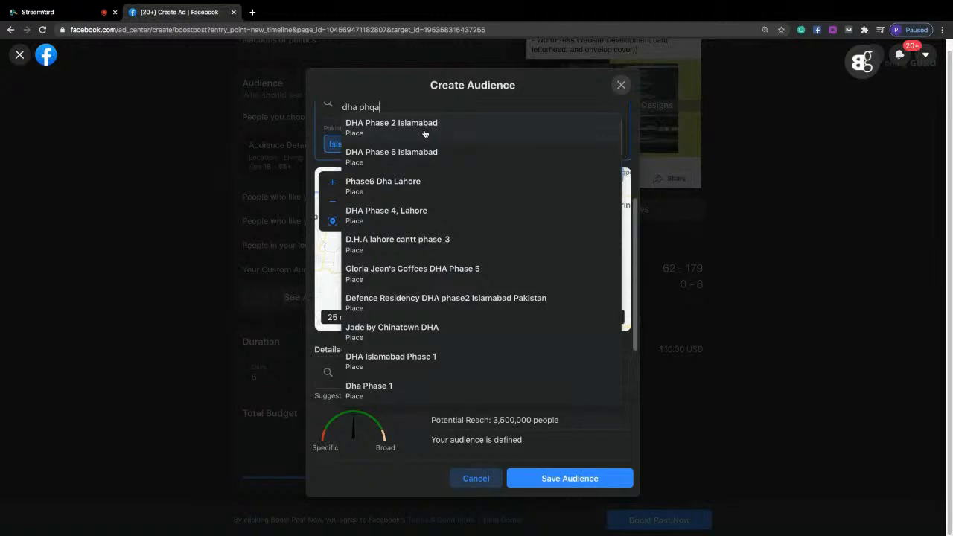
pyautogui.click(424, 134)
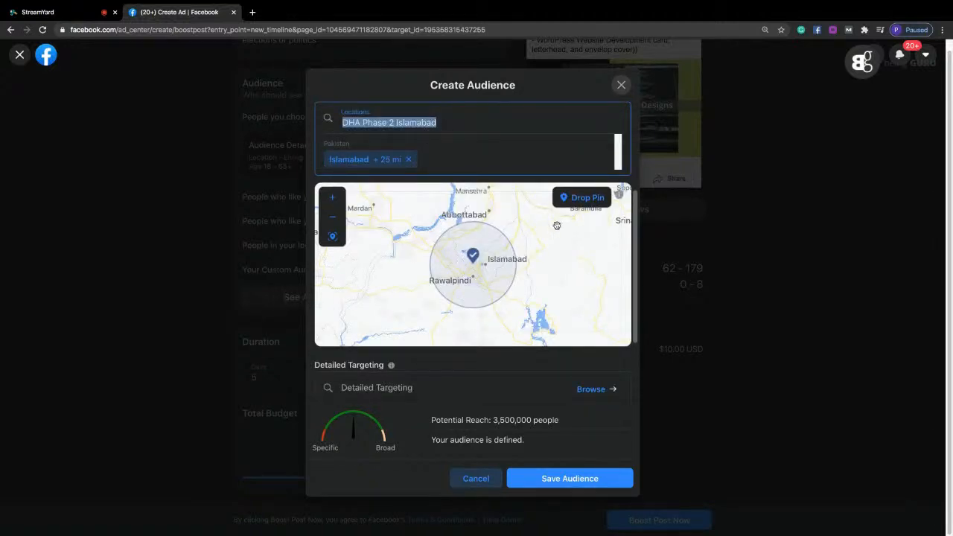
# Set the Islamabad location's radius to 10 mi.
pyautogui.scroll(-3, 633, 226)
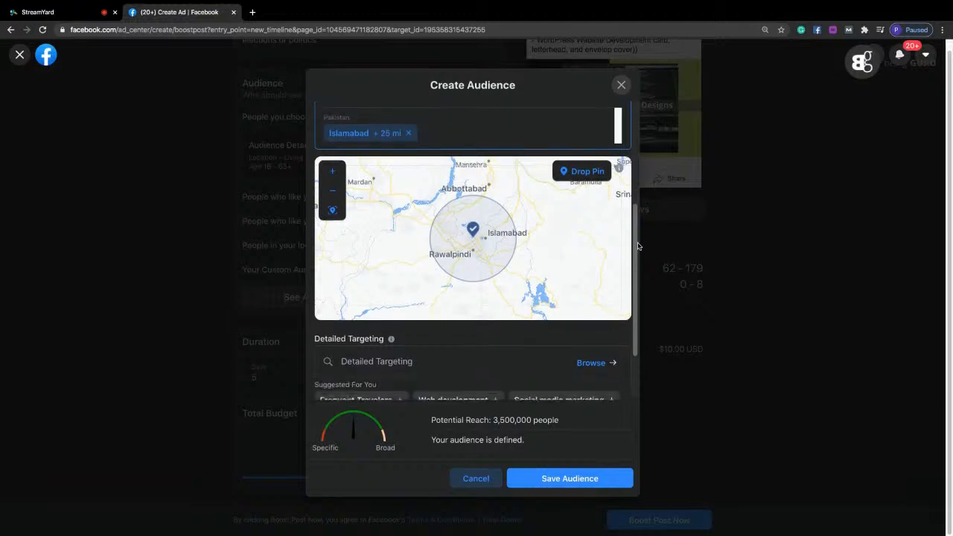
pyautogui.scroll(4, 633, 226)
pyautogui.click(473, 316)
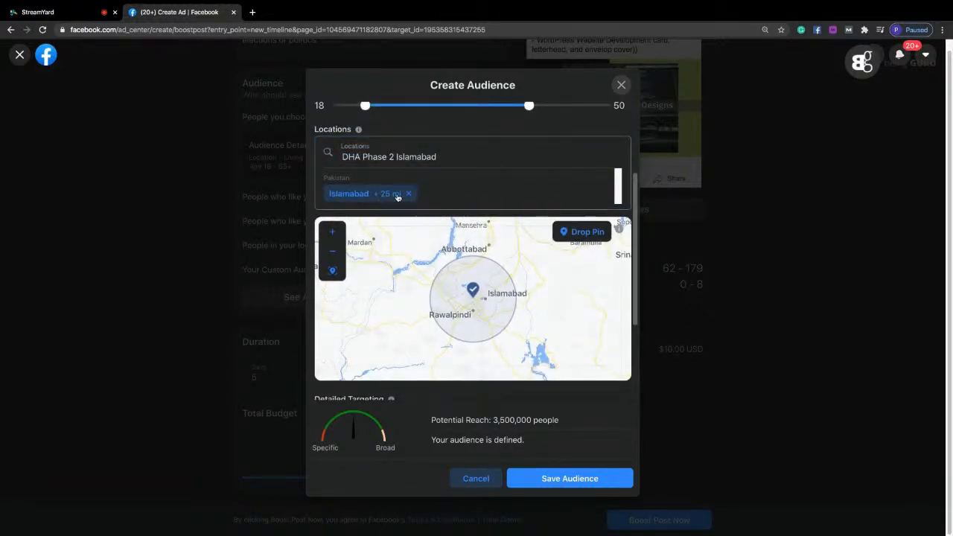
pyautogui.click(394, 196)
pyautogui.moveTo(463, 367); pyautogui.dragTo(377, 376)
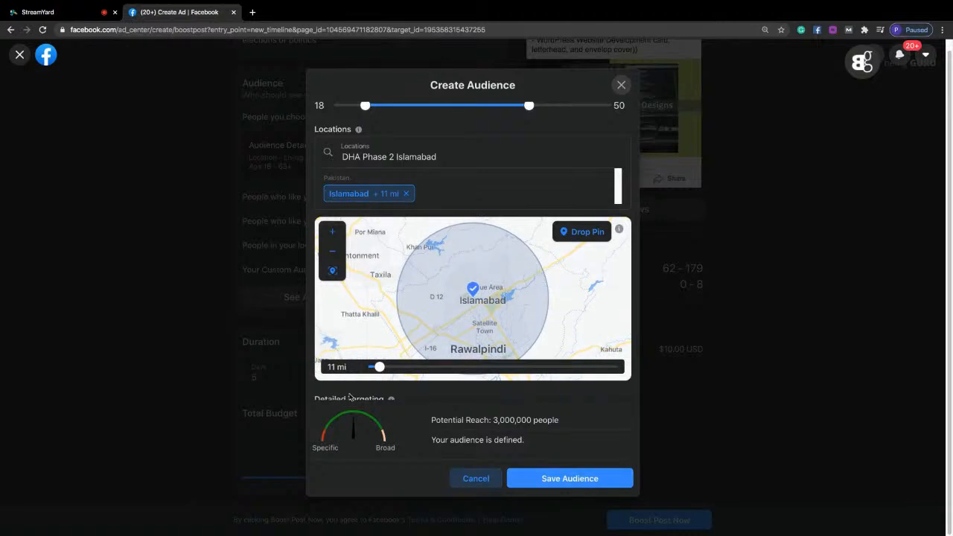
pyautogui.moveTo(378, 369); pyautogui.dragTo(357, 370)
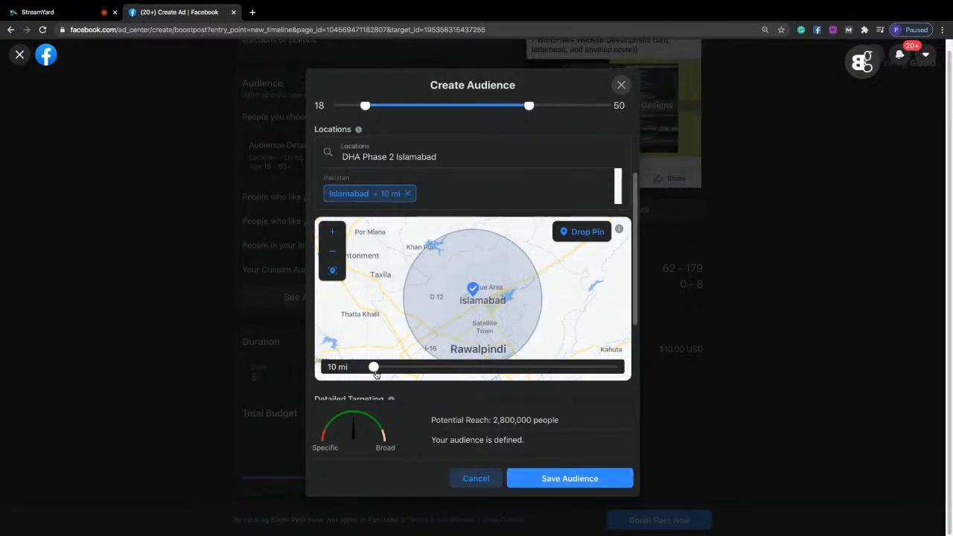
# Drop a pin on the map just west of the Islamabad marker as an additional target location.
pyautogui.click(577, 233)
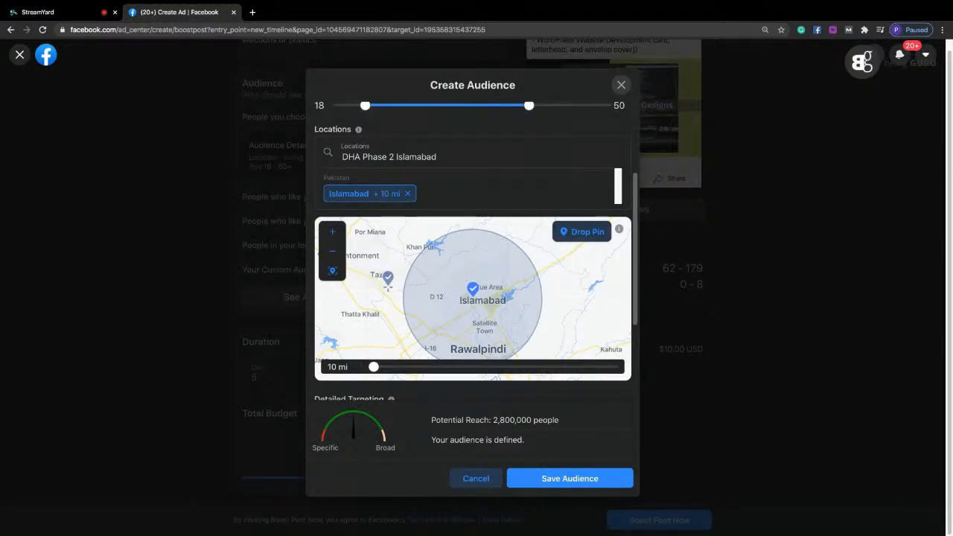
pyautogui.click(456, 296)
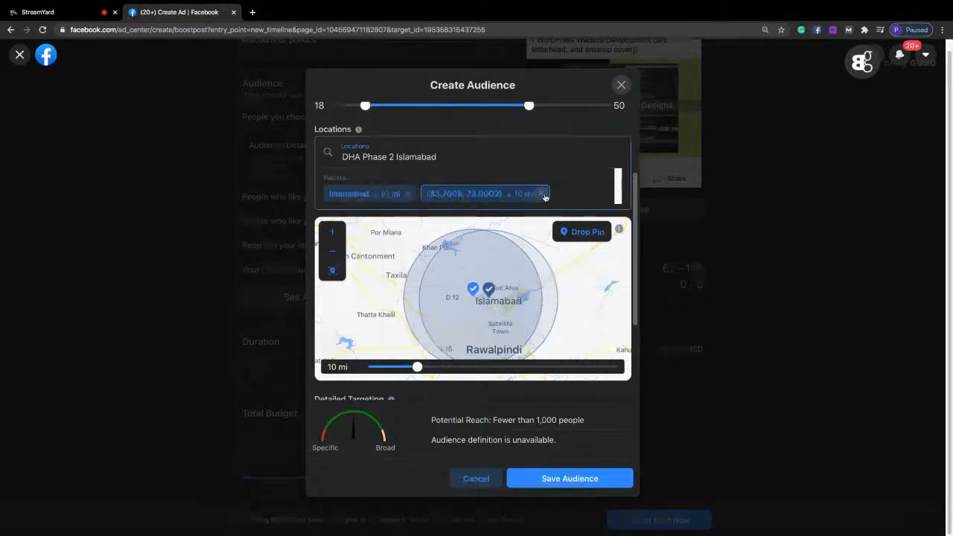
# Remove the dropped-pin location west of Islamabad from the audience and review the audience name.
pyautogui.click(542, 193)
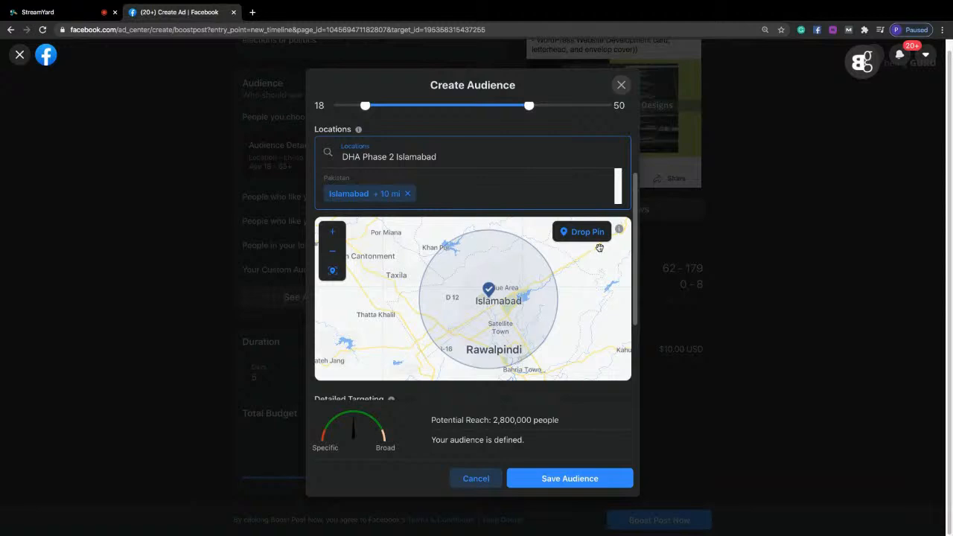
pyautogui.moveTo(638, 213); pyautogui.dragTo(629, 289)
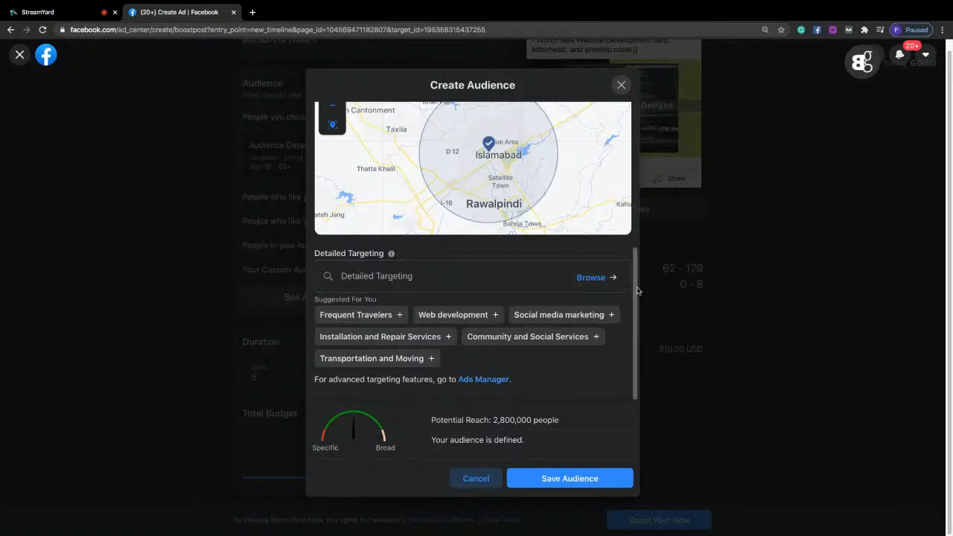
pyautogui.moveTo(637, 290); pyautogui.dragTo(638, 107)
pyautogui.click(343, 156)
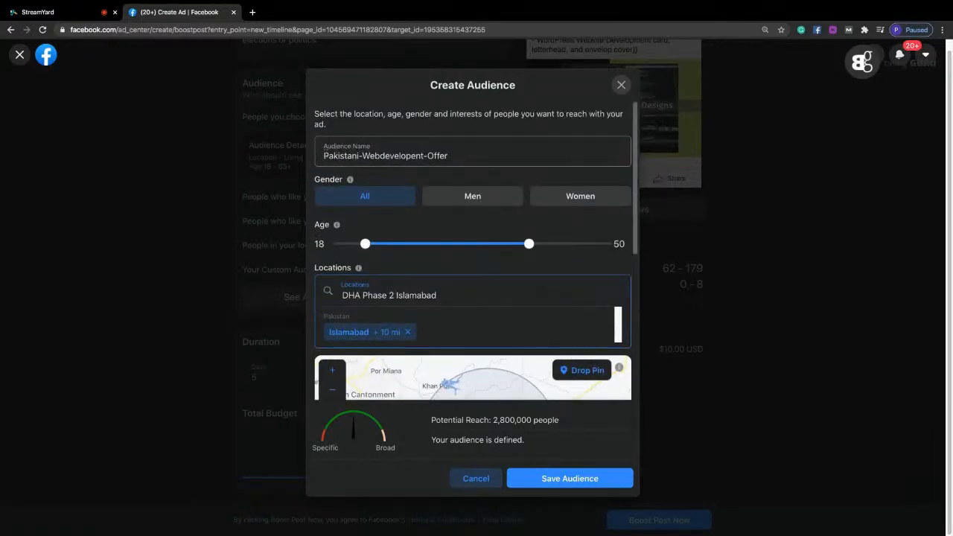
pyautogui.moveTo(343, 156); pyautogui.dragTo(444, 156)
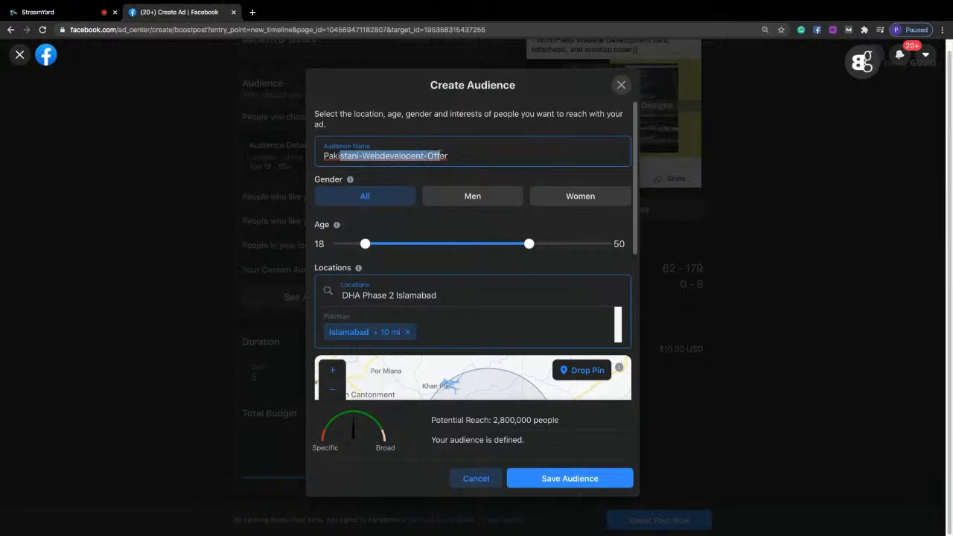
# Add the suggested Web development interest to the detailed targeting and check the audience's potential reach.
pyautogui.moveTo(638, 231); pyautogui.dragTo(635, 365)
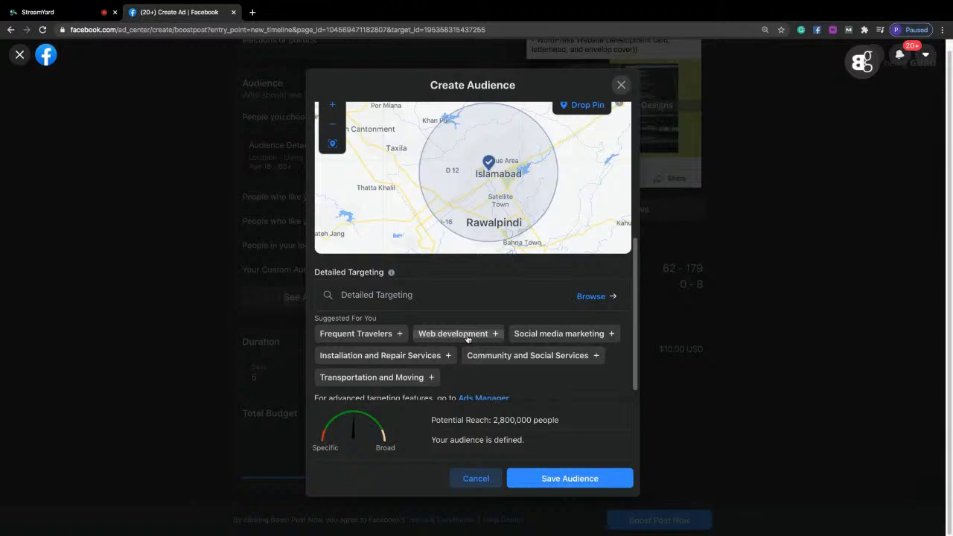
pyautogui.click(466, 337)
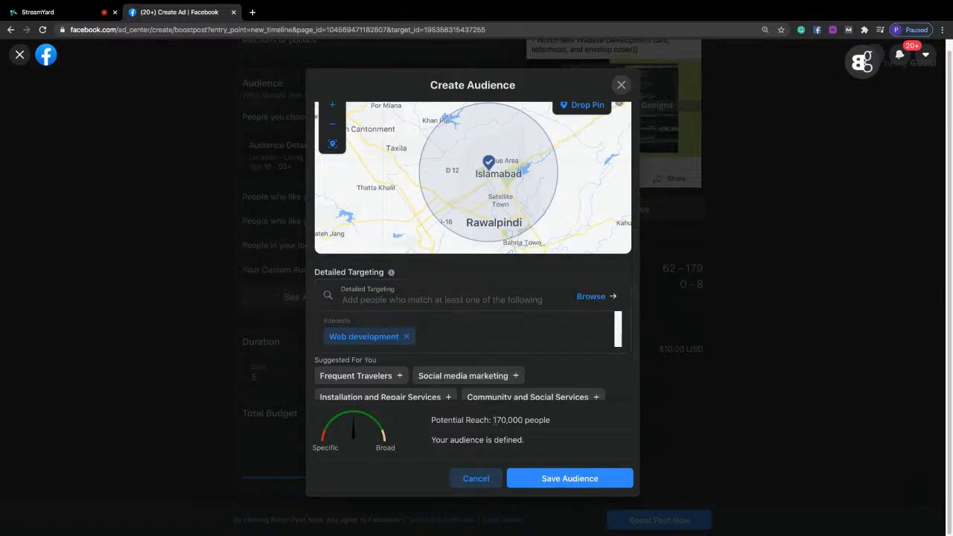
pyautogui.moveTo(492, 420); pyautogui.dragTo(507, 420)
pyautogui.moveTo(508, 420); pyautogui.dragTo(518, 419)
pyautogui.click(491, 420)
pyautogui.moveTo(490, 420); pyautogui.dragTo(520, 419)
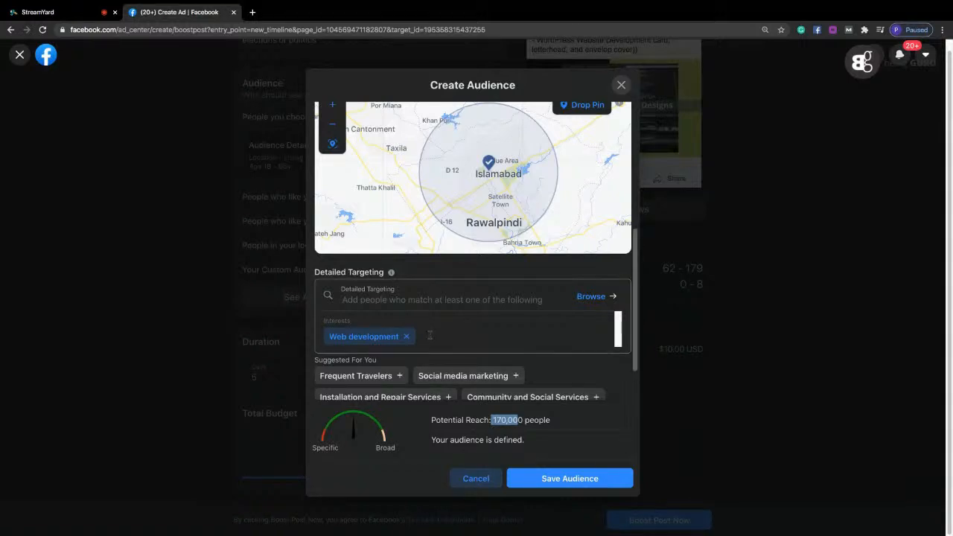
pyautogui.moveTo(320, 320); pyautogui.dragTo(361, 318)
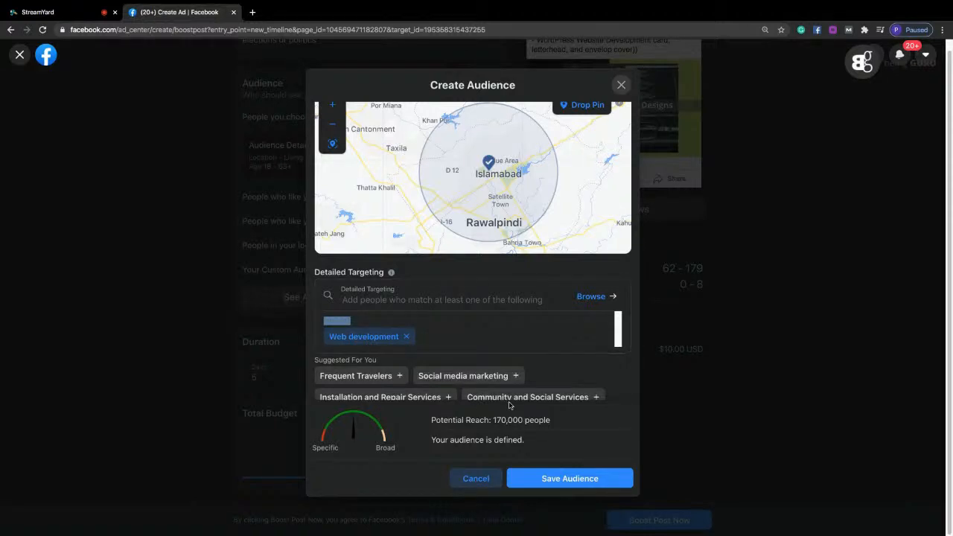
# Search the detailed targeting for "web design" and add the Web design interest.
pyautogui.click(435, 337)
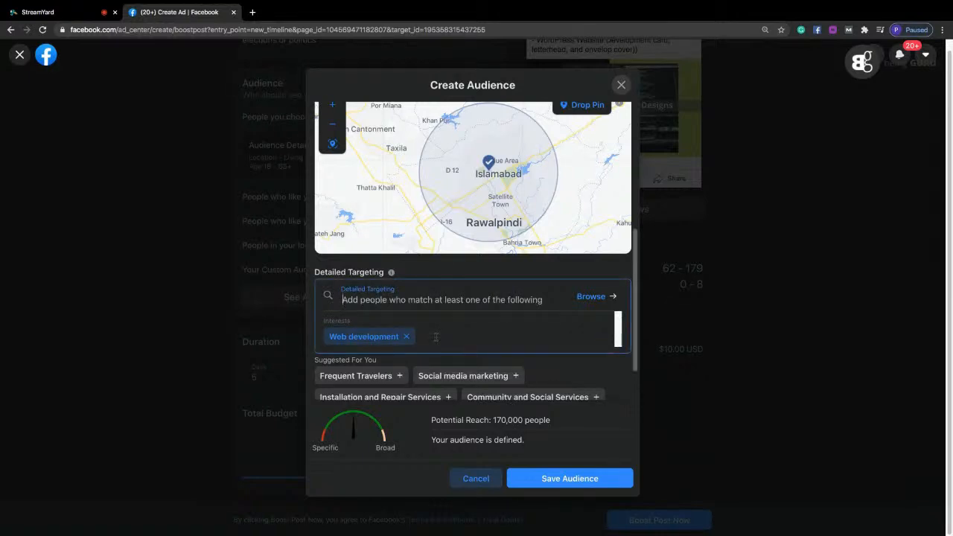
pyautogui.write('web design')
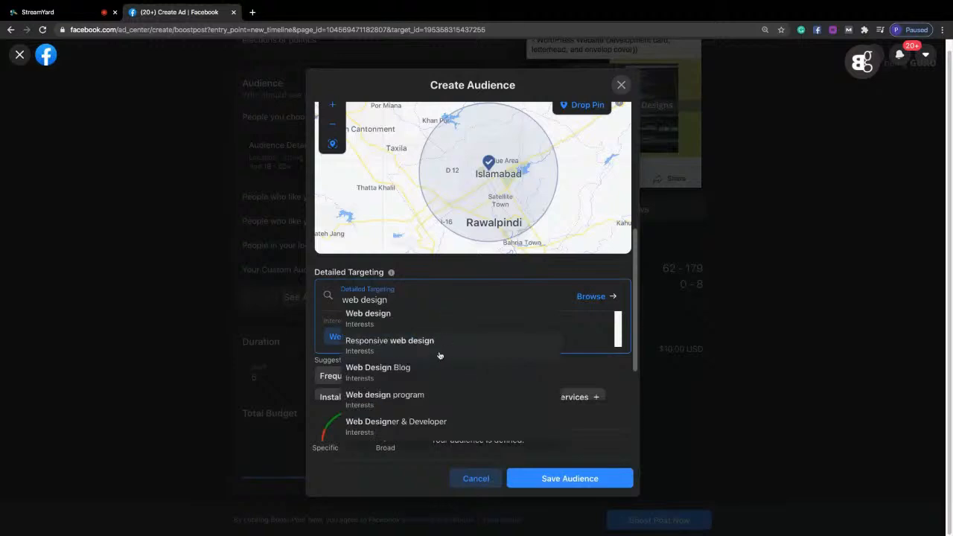
pyautogui.click(403, 321)
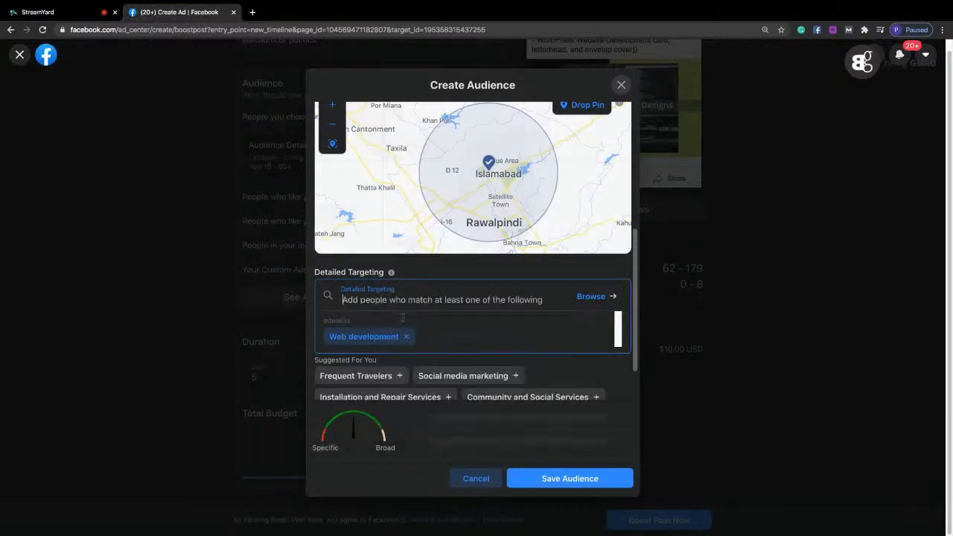
pyautogui.scroll(-1, 603, 352)
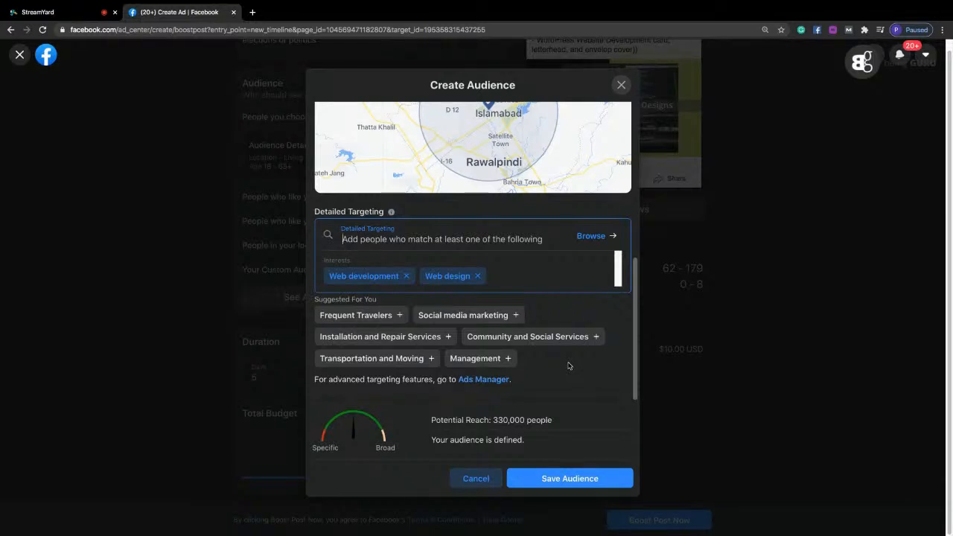
# Add the suggested Social media marketing entry to the detailed targeting.
pyautogui.click(512, 274)
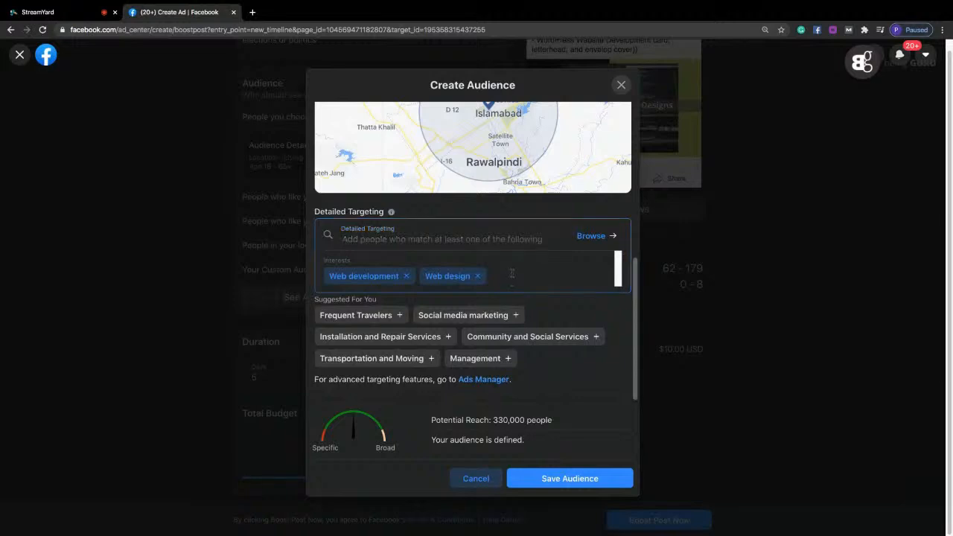
pyautogui.click(513, 275)
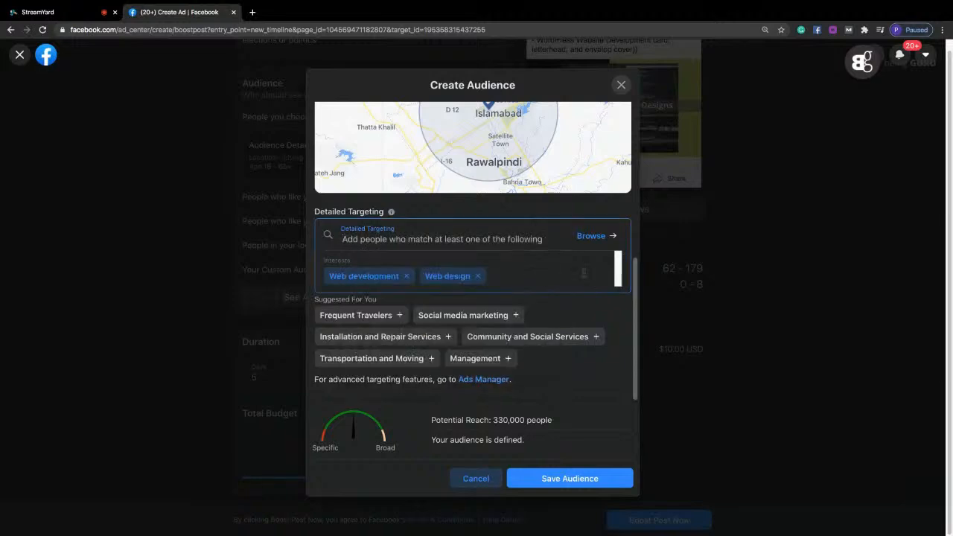
pyautogui.click(485, 316)
pyautogui.click(485, 315)
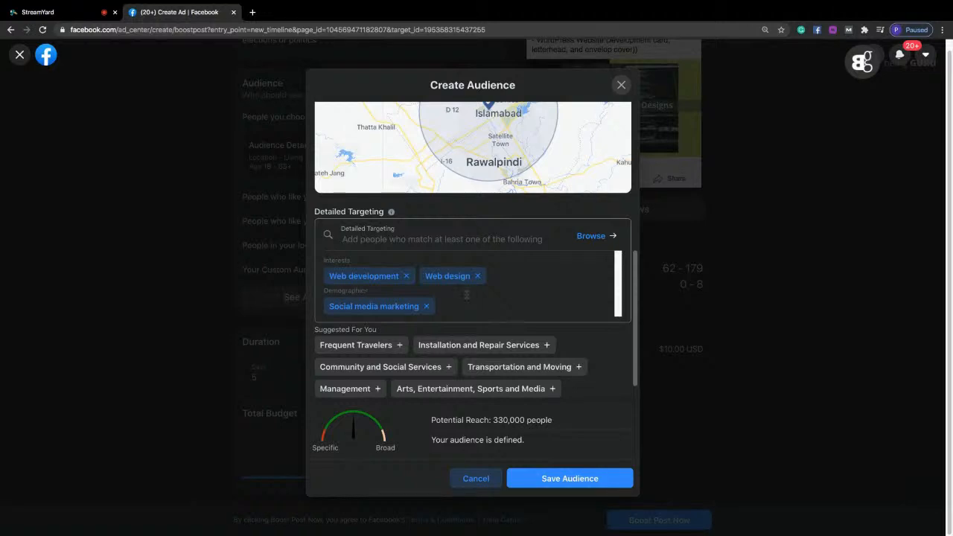
# Restrict the audience's gender to men, check its potential reach and save the audience.
pyautogui.scroll(-1, 635, 317)
pyautogui.scroll(-1, 635, 317)
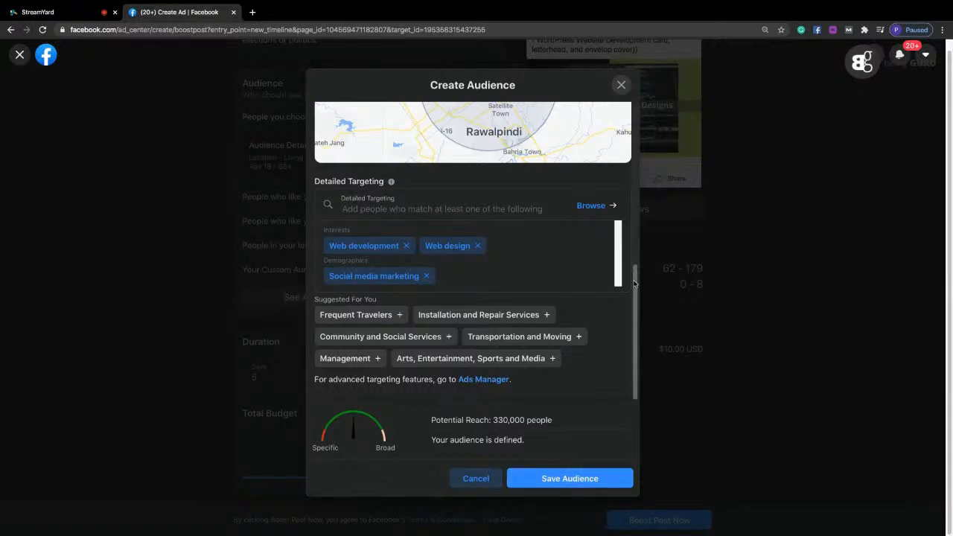
pyautogui.scroll(2, 636, 283)
pyautogui.scroll(5, 644, 218)
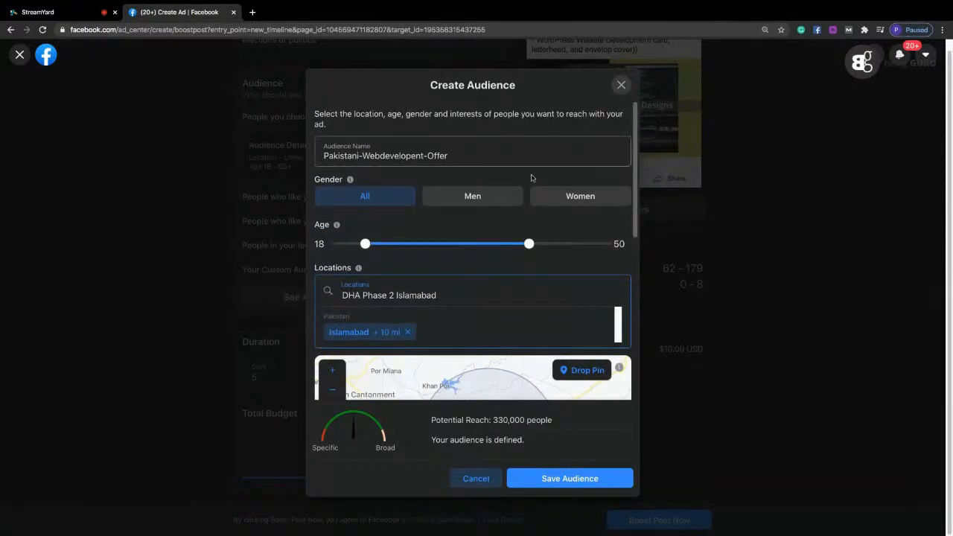
pyautogui.click(472, 196)
pyautogui.moveTo(635, 186); pyautogui.dragTo(636, 258)
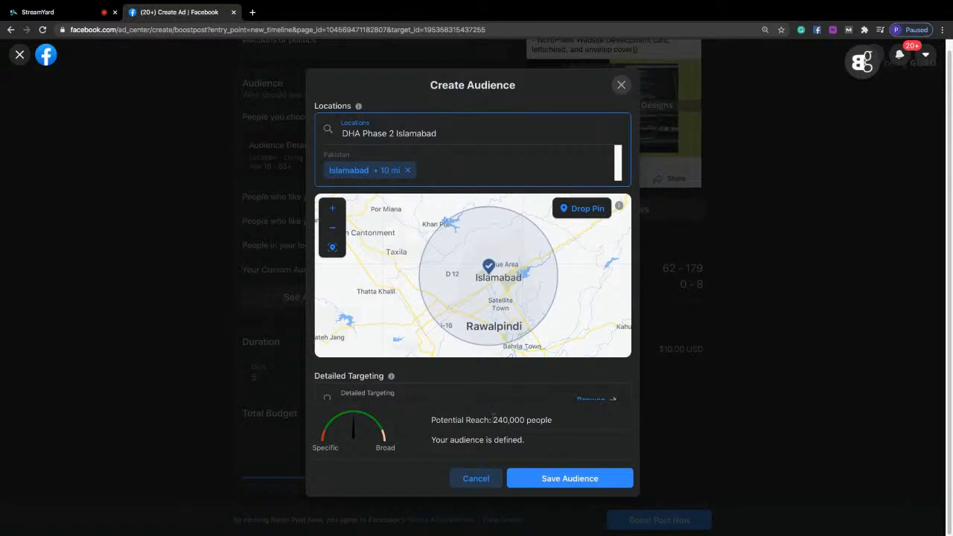
pyautogui.moveTo(493, 416); pyautogui.dragTo(548, 423)
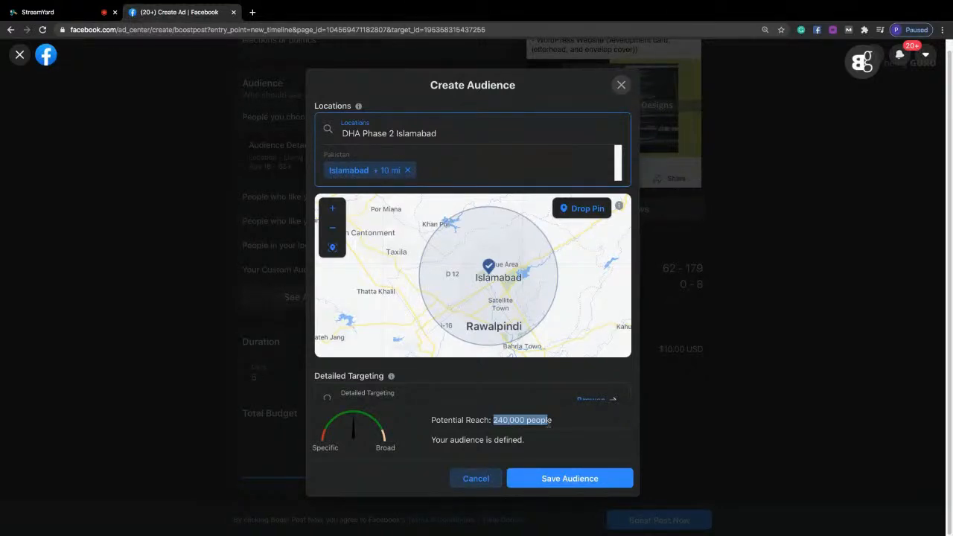
pyautogui.click(558, 485)
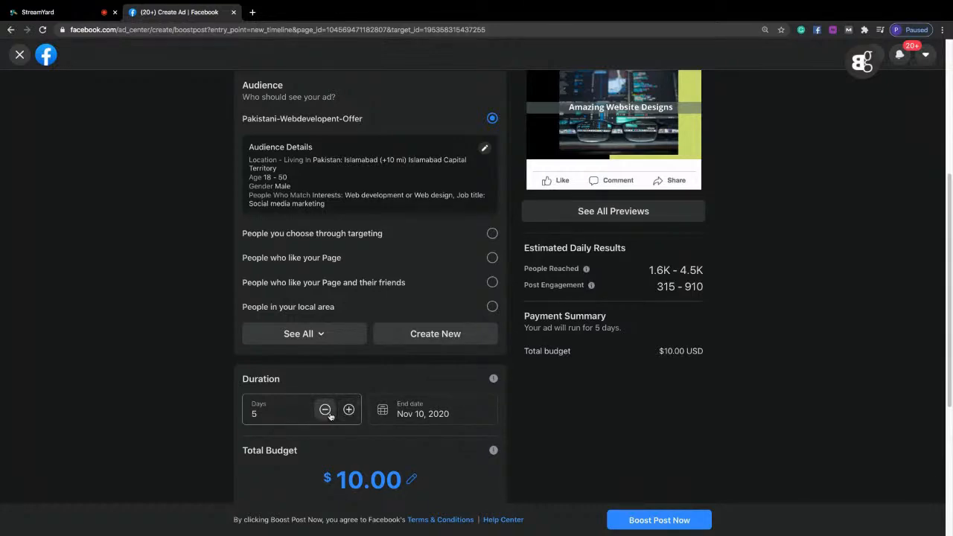
# Try total budgets of $6, $8, $70 and $15 for the boost to compare the estimated daily results.
pyautogui.doubleClick(254, 413)
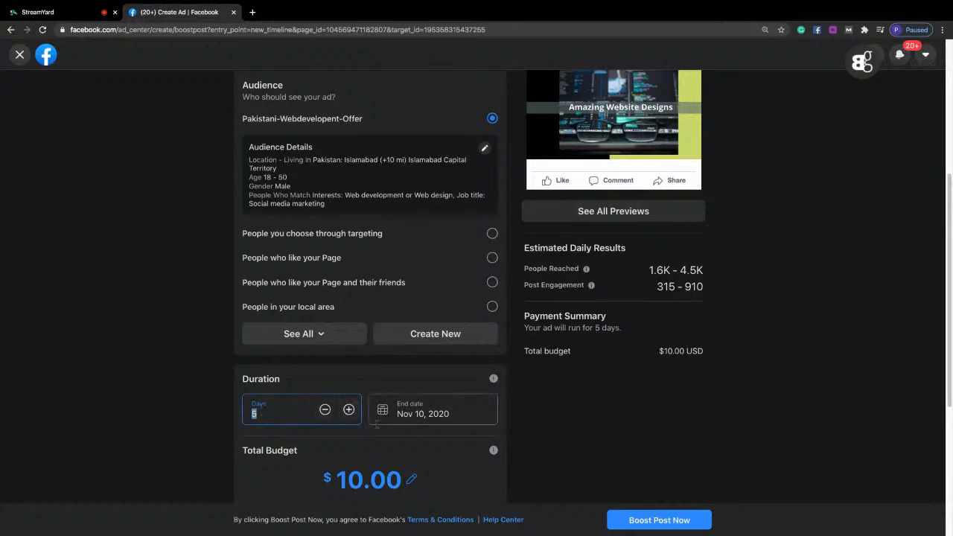
pyautogui.moveTo(310, 482); pyautogui.dragTo(402, 485)
pyautogui.click(404, 487)
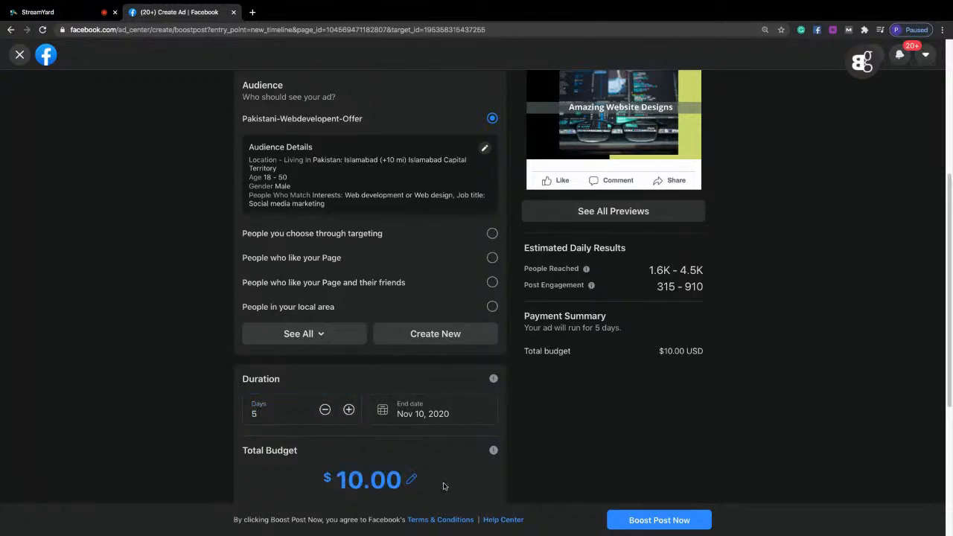
pyautogui.moveTo(949, 383); pyautogui.dragTo(950, 464)
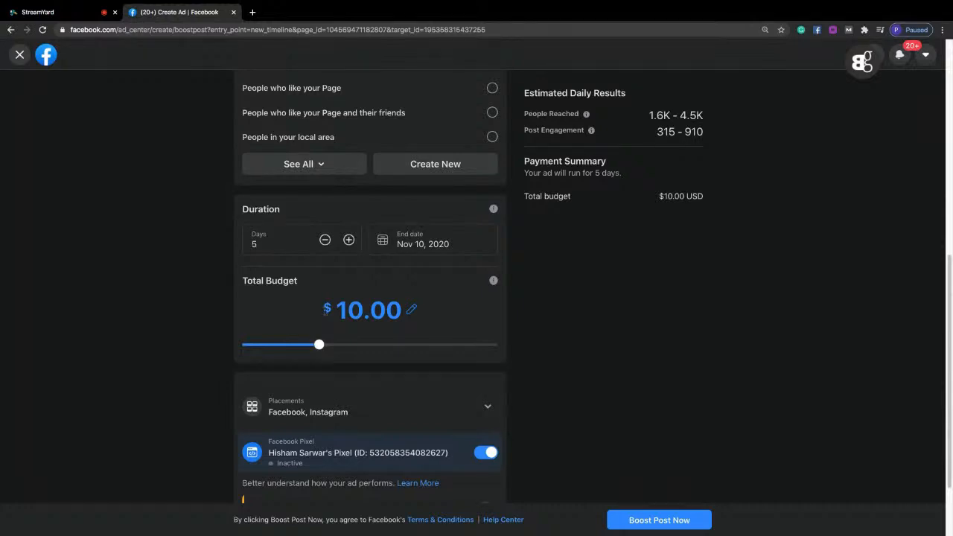
pyautogui.click(295, 347)
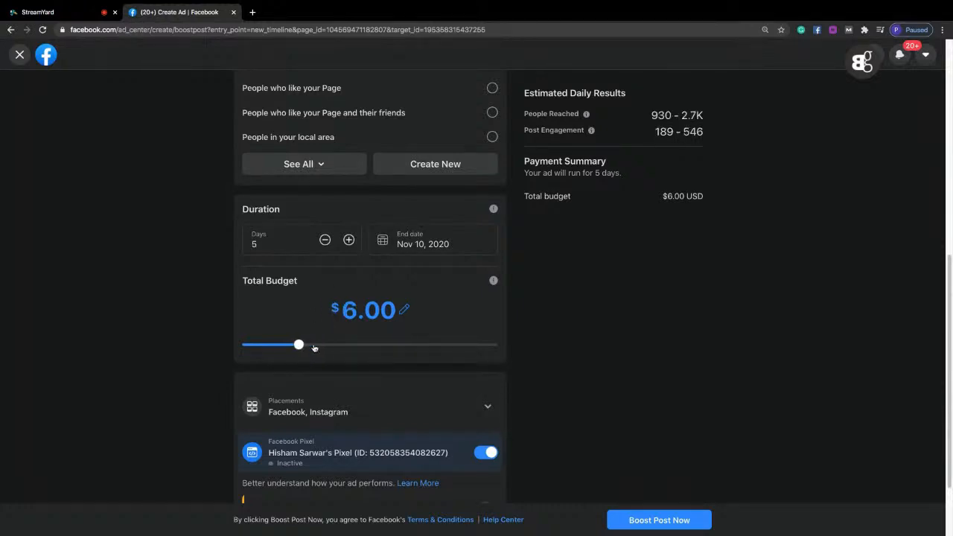
pyautogui.click(308, 347)
pyautogui.scroll(-1, 336, 348)
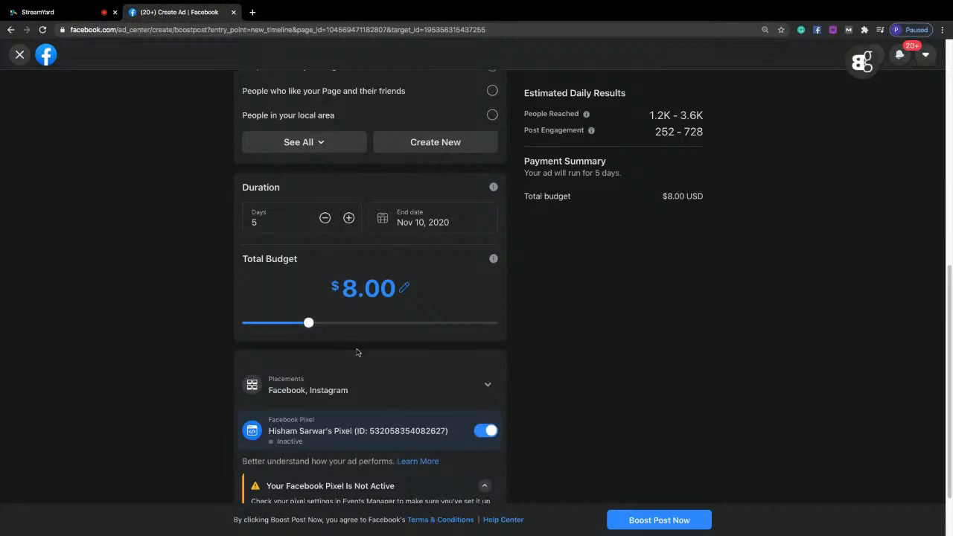
pyautogui.click(421, 356)
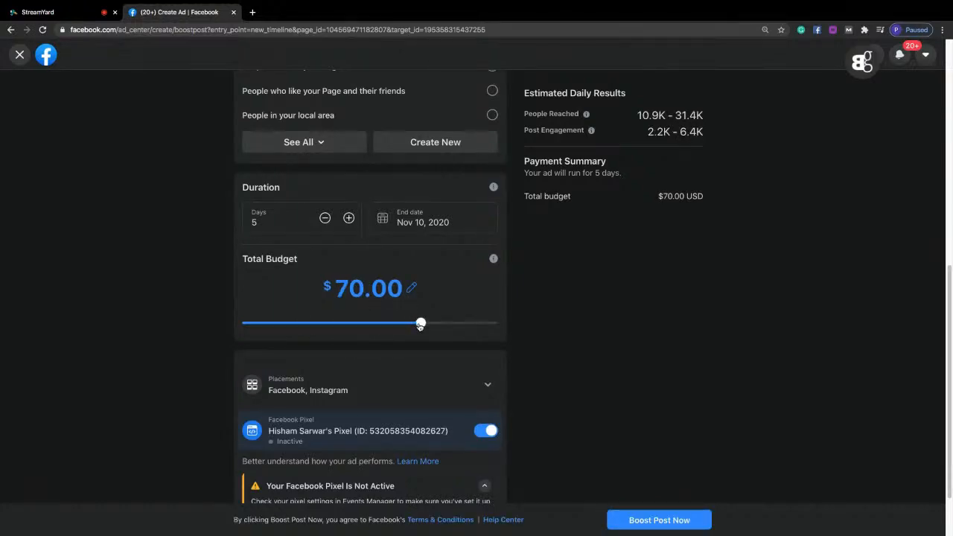
pyautogui.moveTo(419, 324); pyautogui.dragTo(350, 325)
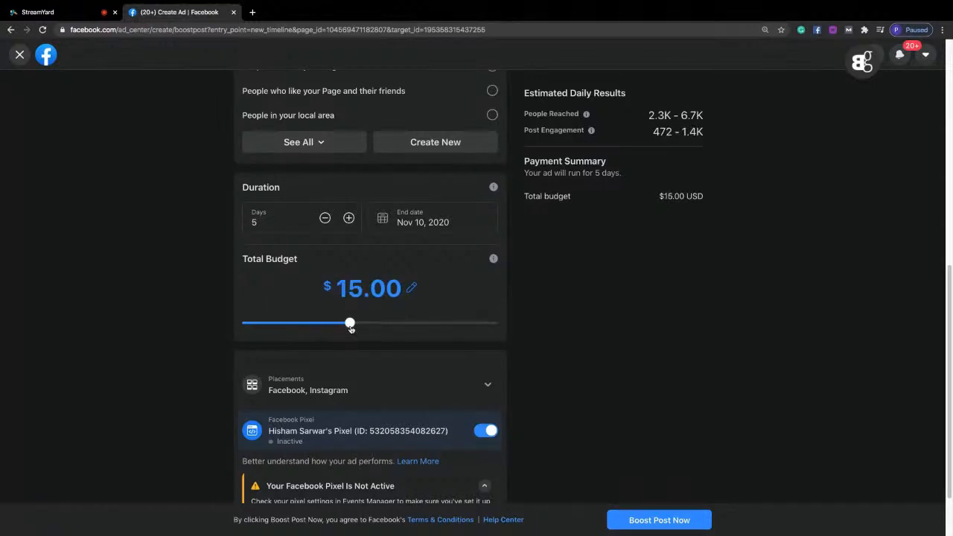
# Try a boost duration of 3 days, read the duration advice and set the duration to 4 days.
pyautogui.click(325, 218)
pyautogui.click(325, 218)
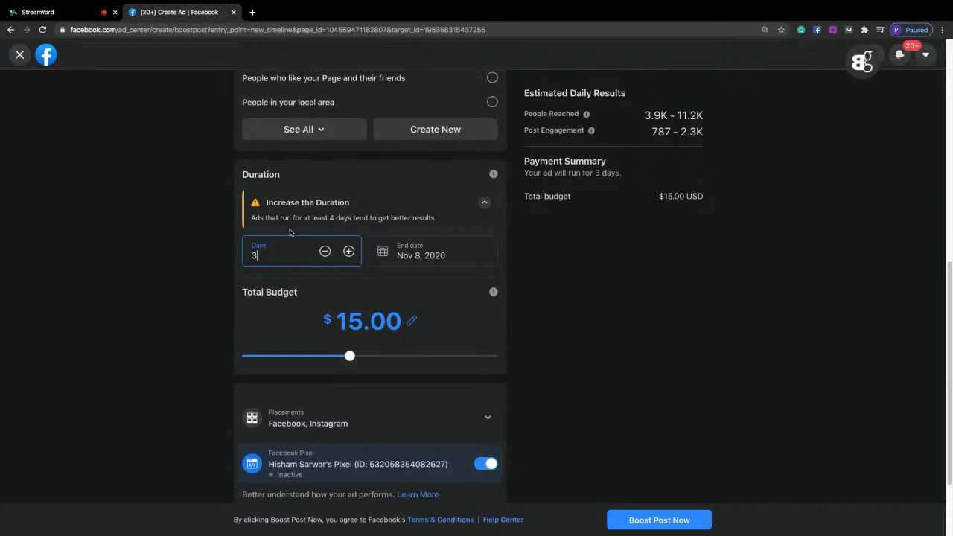
pyautogui.moveTo(251, 218); pyautogui.dragTo(385, 225)
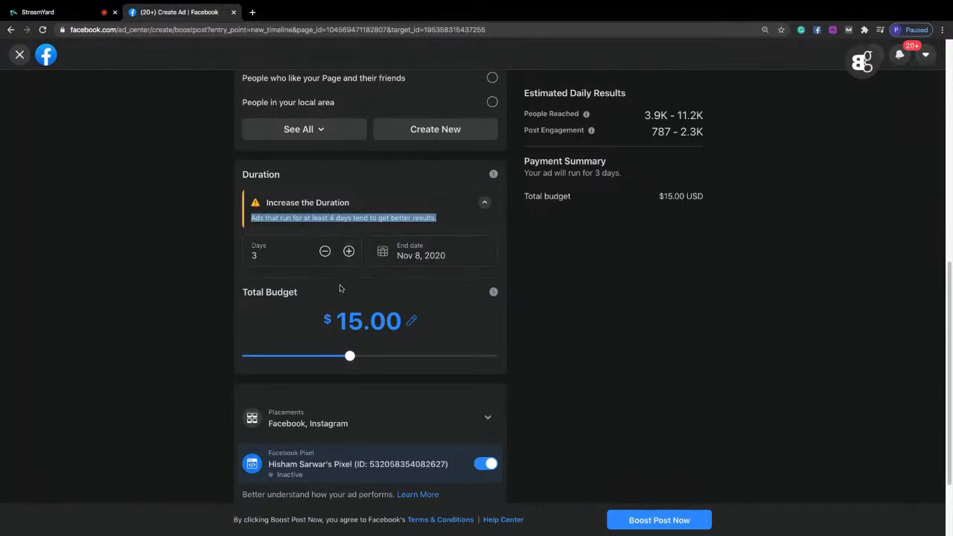
pyautogui.click(348, 250)
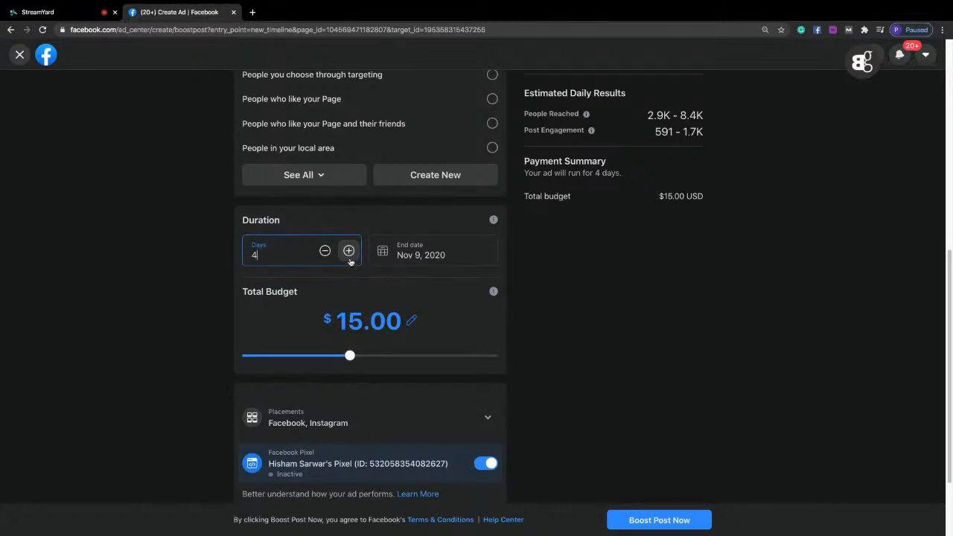
# Set the boost's total budget to $10.00 and review the placements, pixel and payment method settings.
pyautogui.click(391, 356)
pyautogui.moveTo(390, 357); pyautogui.dragTo(321, 361)
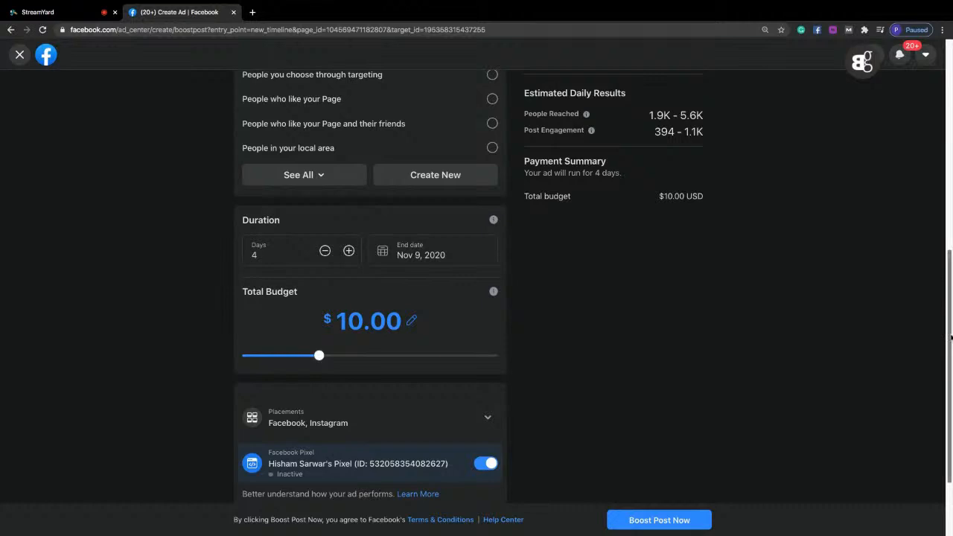
pyautogui.moveTo(950, 337); pyautogui.dragTo(950, 429)
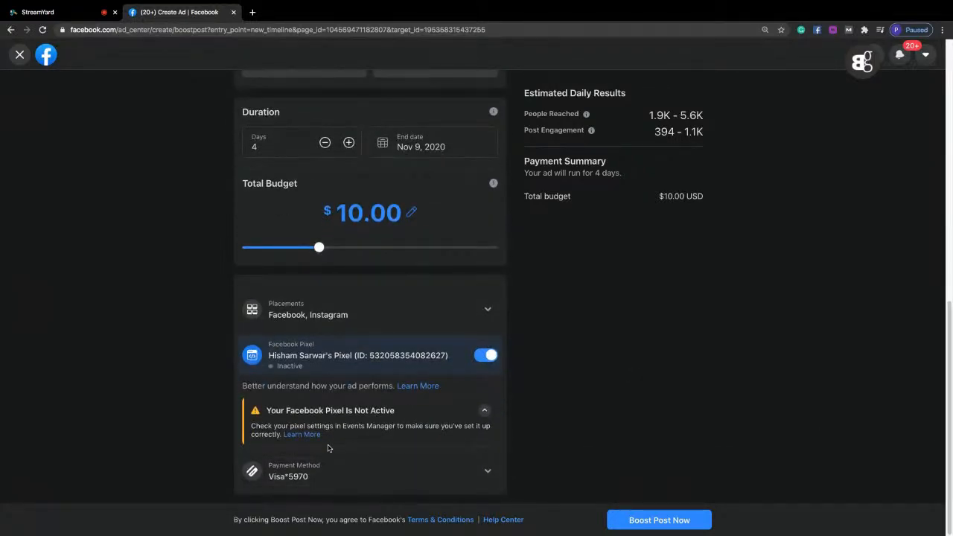
# Switch to StreamYard, show only the presenter's camera in the broadcast, and restore the full shared-screen layout.
pyautogui.click(41, 11)
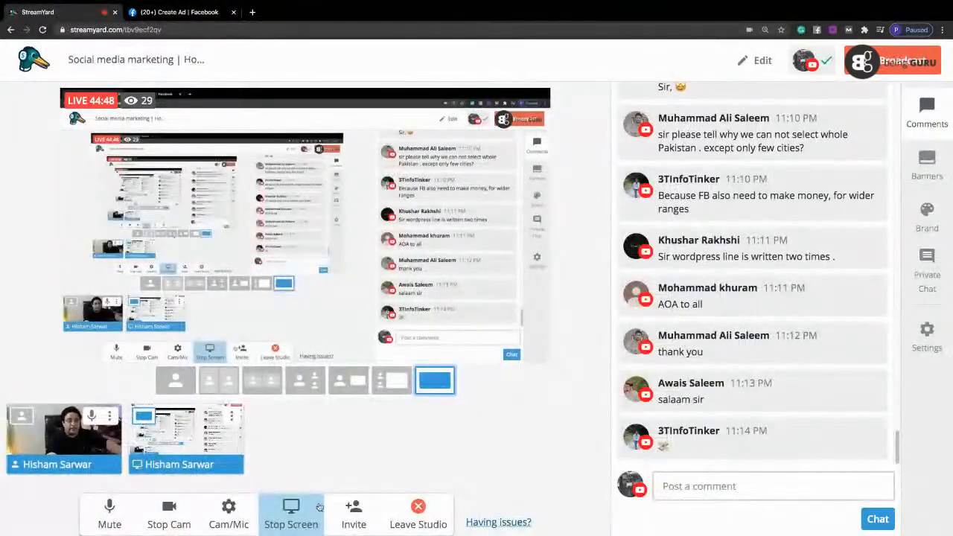
pyautogui.click(176, 381)
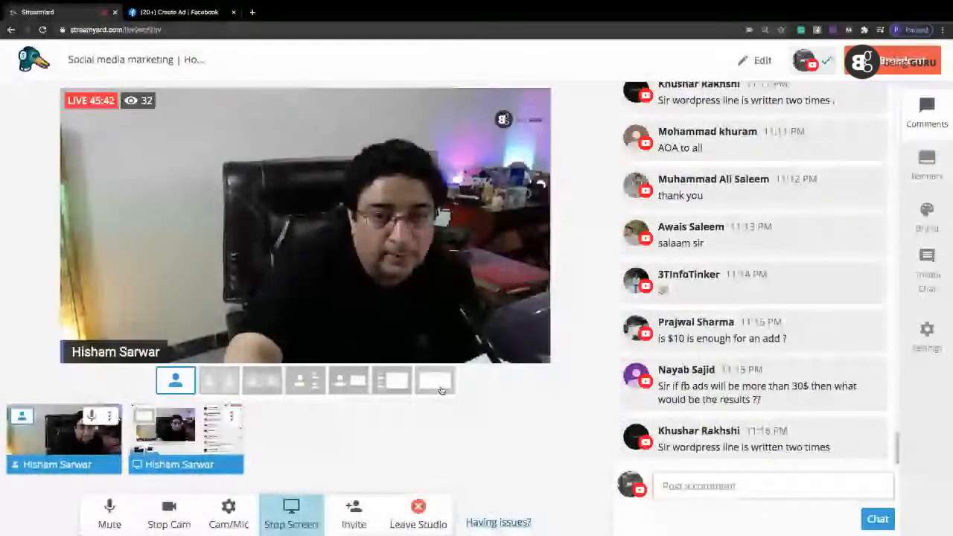
pyautogui.click(439, 387)
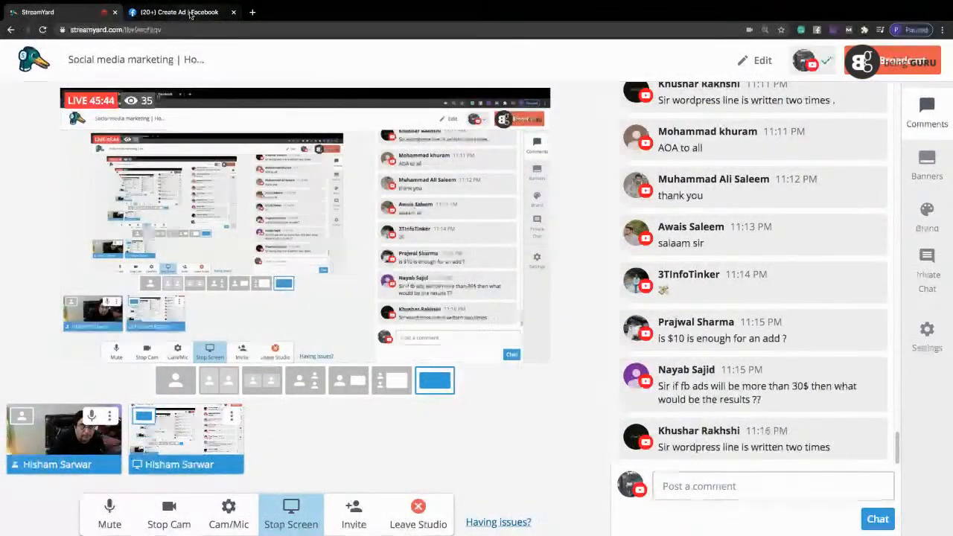
# Switch back to Facebook's Boost Post page and set the ad's button label to Send Message.
pyautogui.click(195, 12)
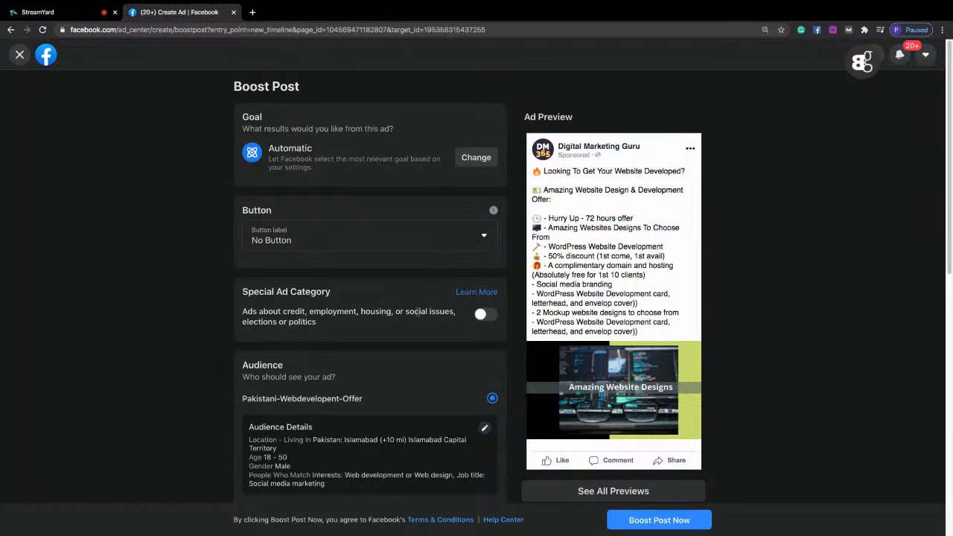
pyautogui.click(302, 244)
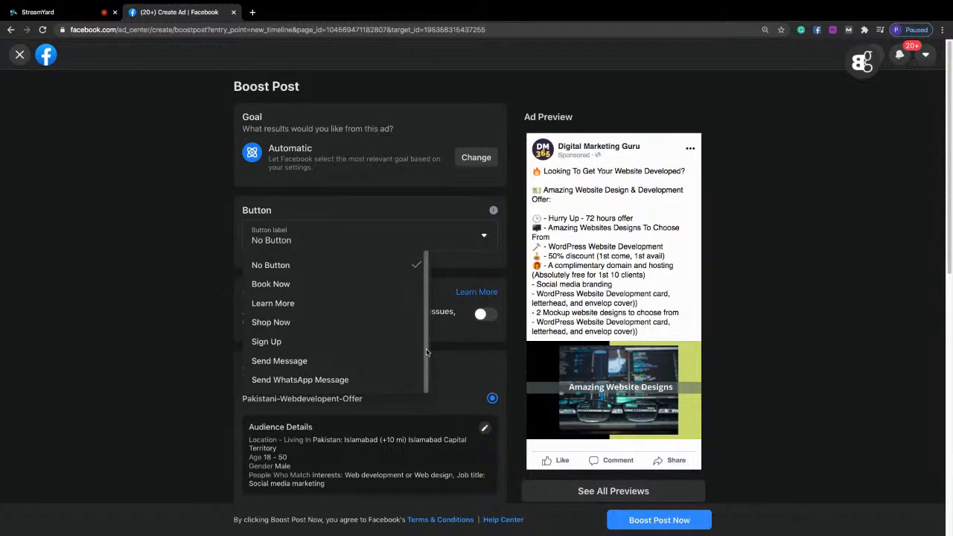
pyautogui.click(135, 352)
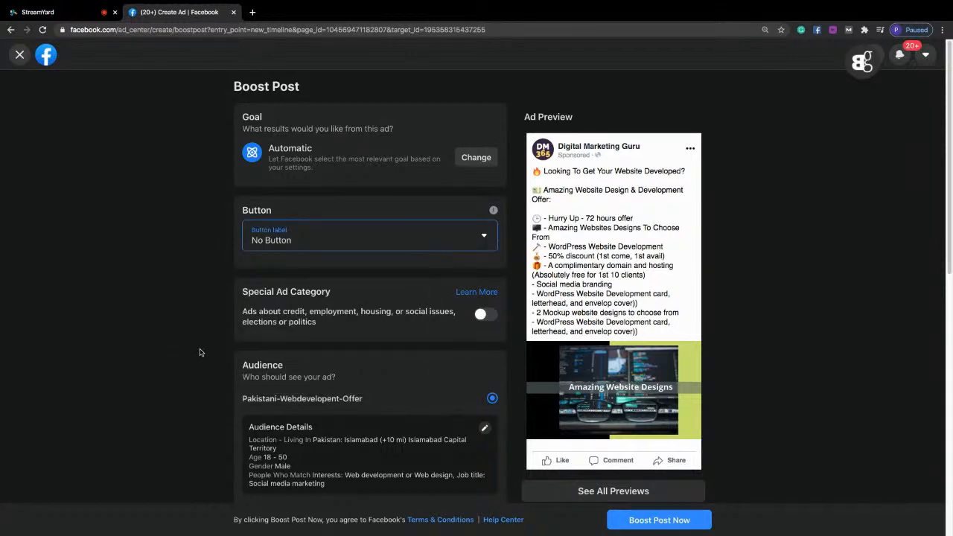
pyautogui.click(331, 237)
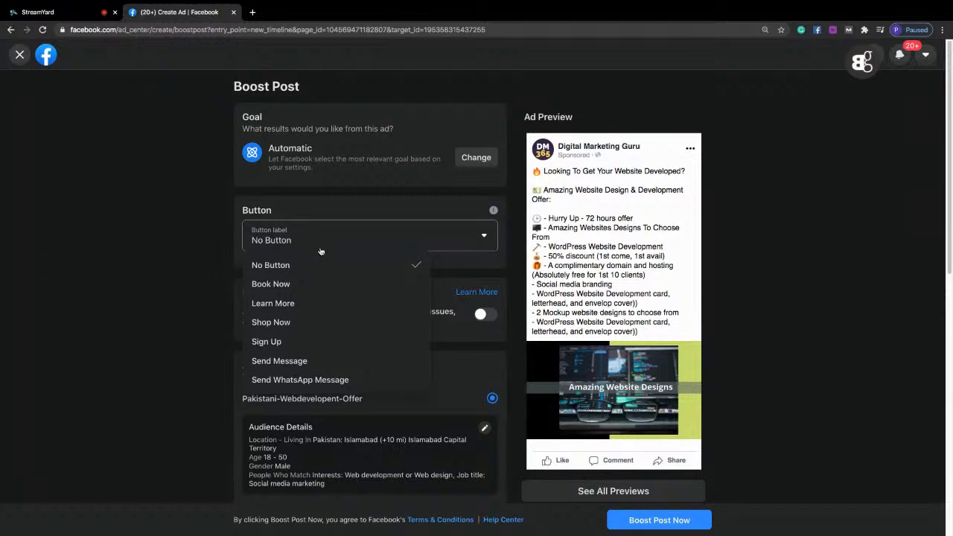
pyautogui.click(280, 360)
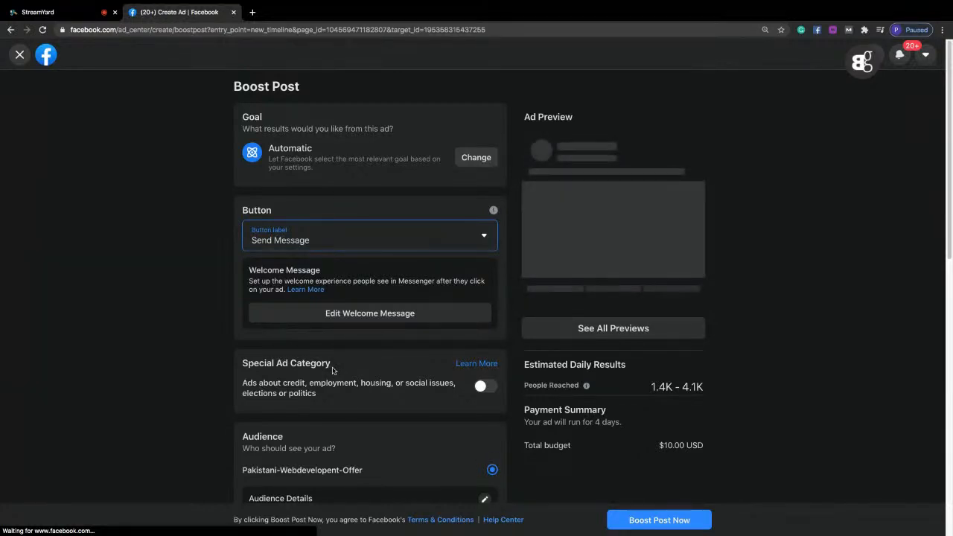
# Edit the welcome message, replacing the greeting text with "Thank you for showing interest in our exclusive AD offer.".
pyautogui.click(374, 313)
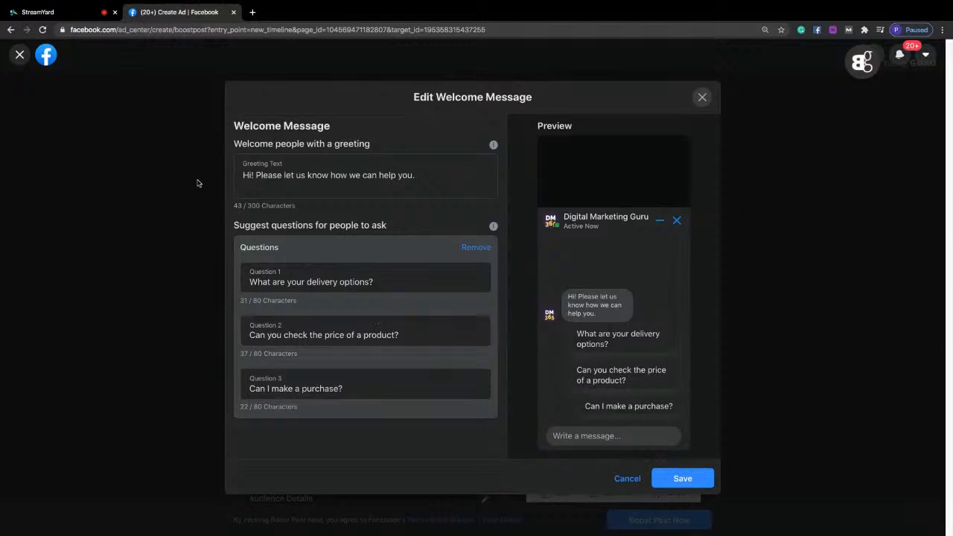
pyautogui.tripleClick(349, 174)
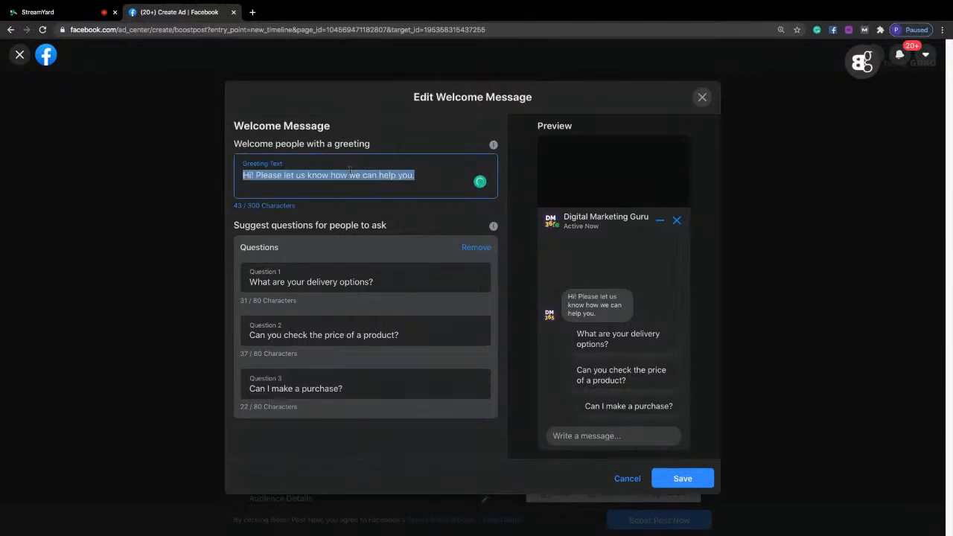
pyautogui.write('Thank you ')
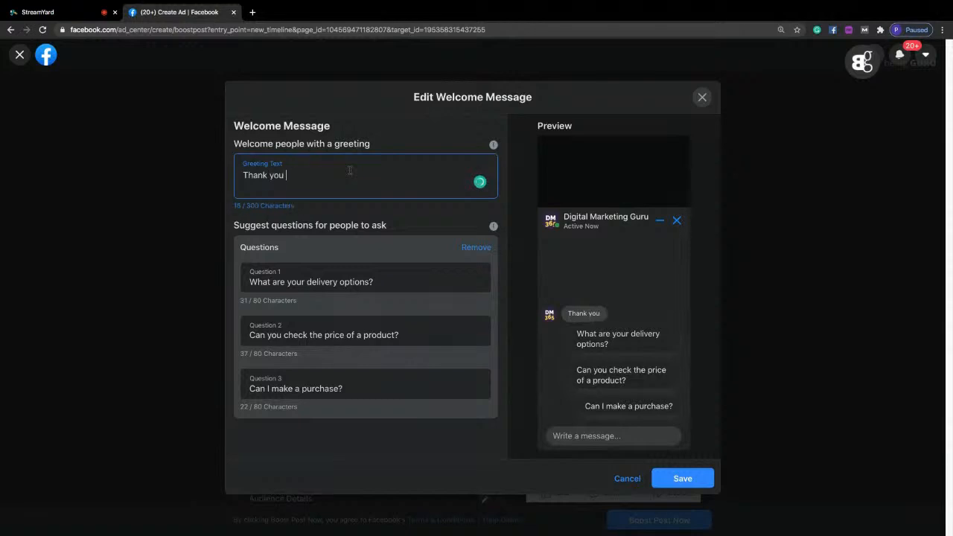
pyautogui.write('for showing interest in our exclusive ')
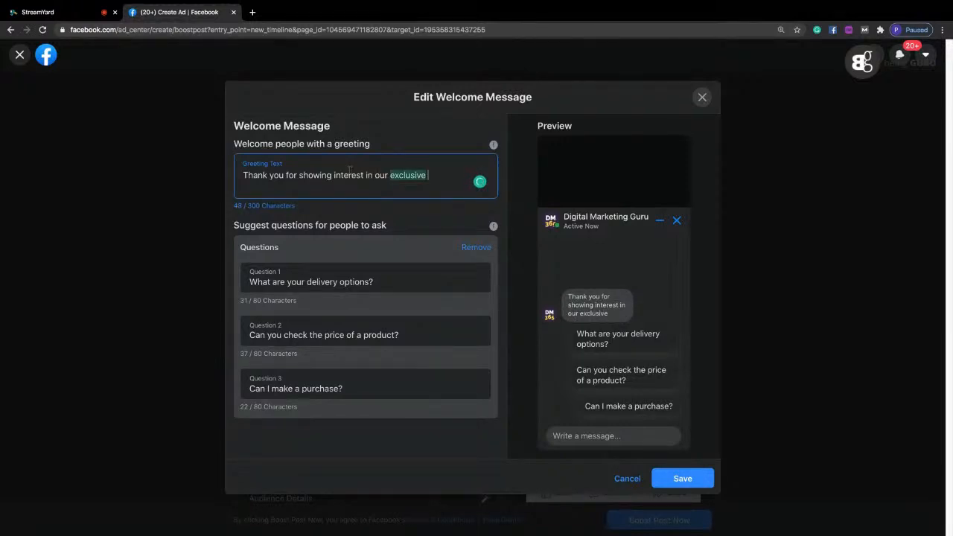
pyautogui.write('AD offer.')
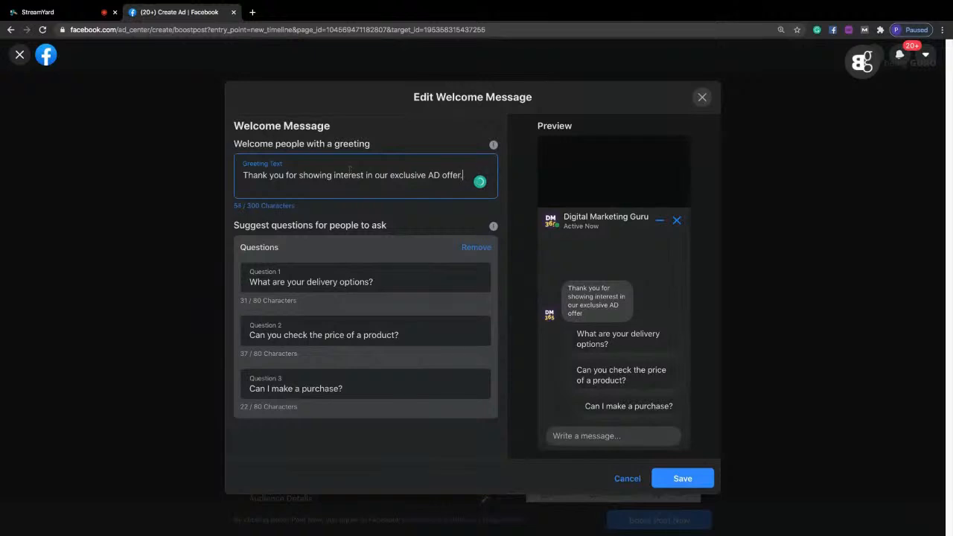
pyautogui.write(' Our')
pyautogui.press('BackSpace')
pyautogui.press('BackSpace')
pyautogui.press('BackSpace')
pyautogui.press('BackSpace')
# Add the sentence "We are overwhelmed with an amazing response." to the greeting text.
pyautogui.write('We are over')
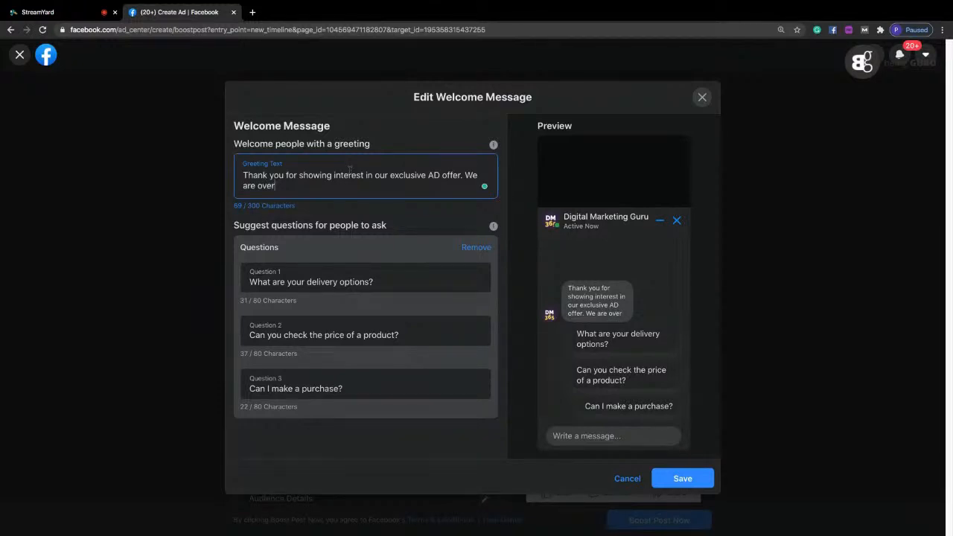
pyautogui.write('whelmed with a')
pyautogui.write('mazing resp')
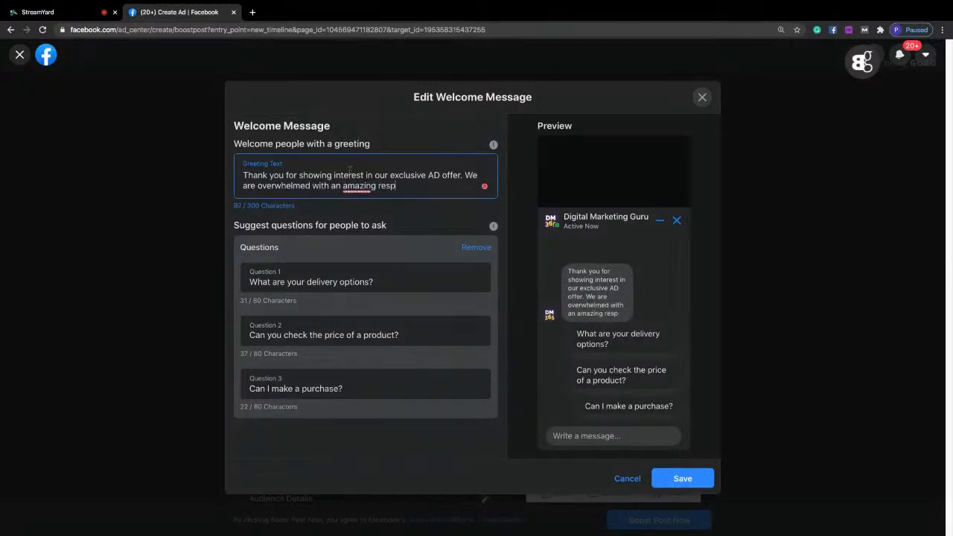
pyautogui.write('onse. W')
pyautogui.press('BackSpace')
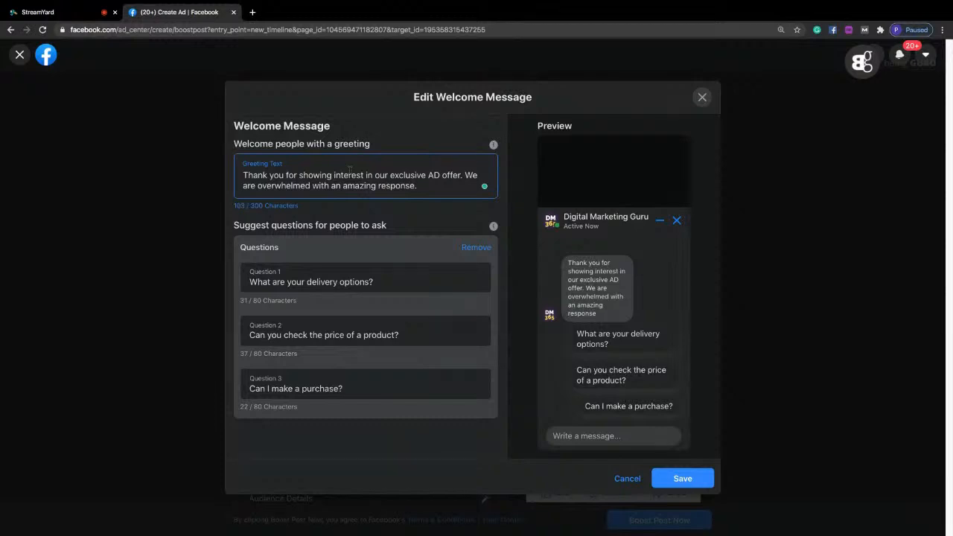
# Add a new greeting line "Stand by. Our representative will contact you within 24 hours." and save the welcome message.
pyautogui.press('Return')
pyautogui.write('St')
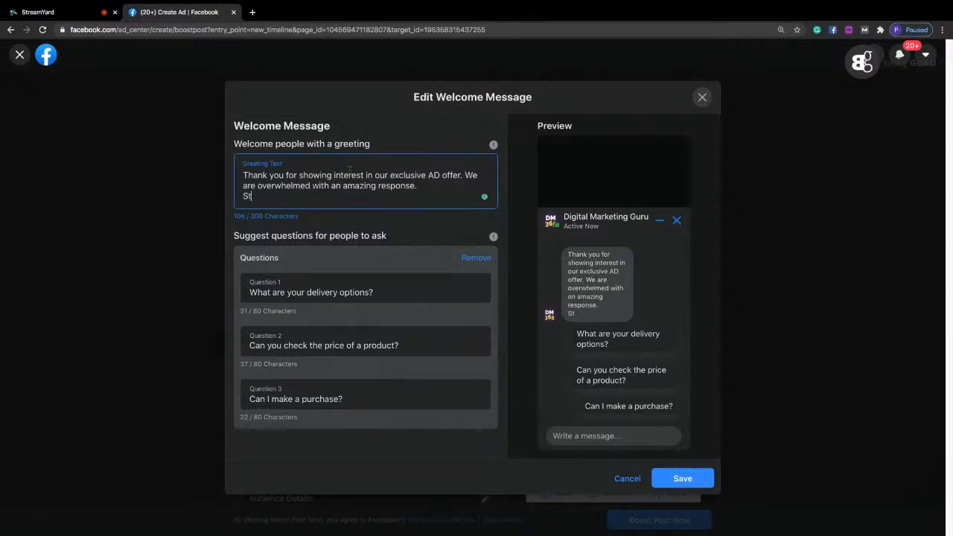
pyautogui.write('and by. Our repres')
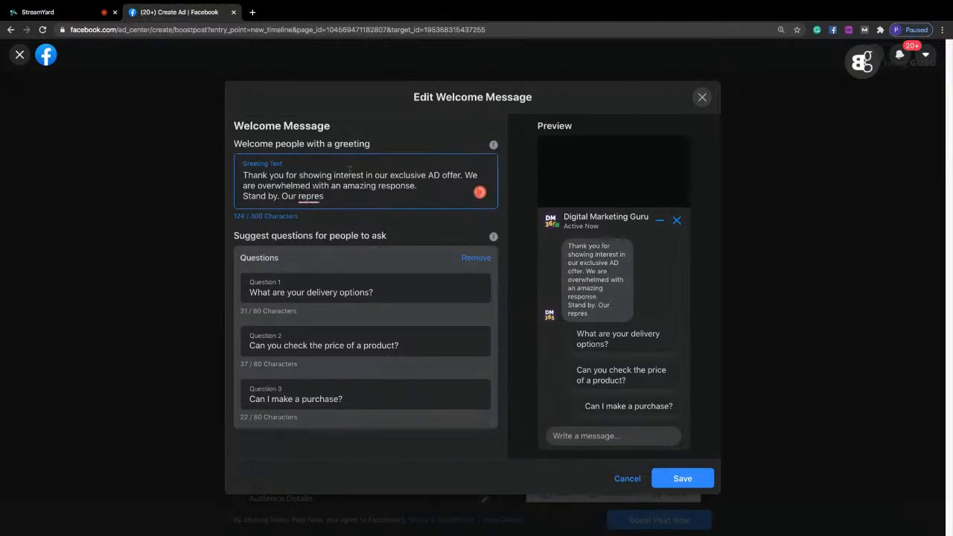
pyautogui.write('e. Stand by. Our representative will co')
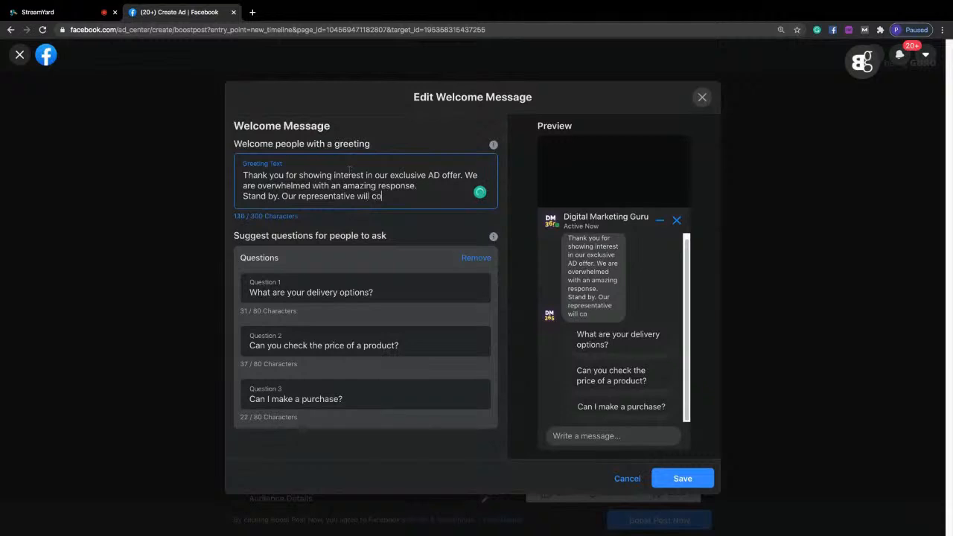
pyautogui.write('ntact you within 24 hours.')
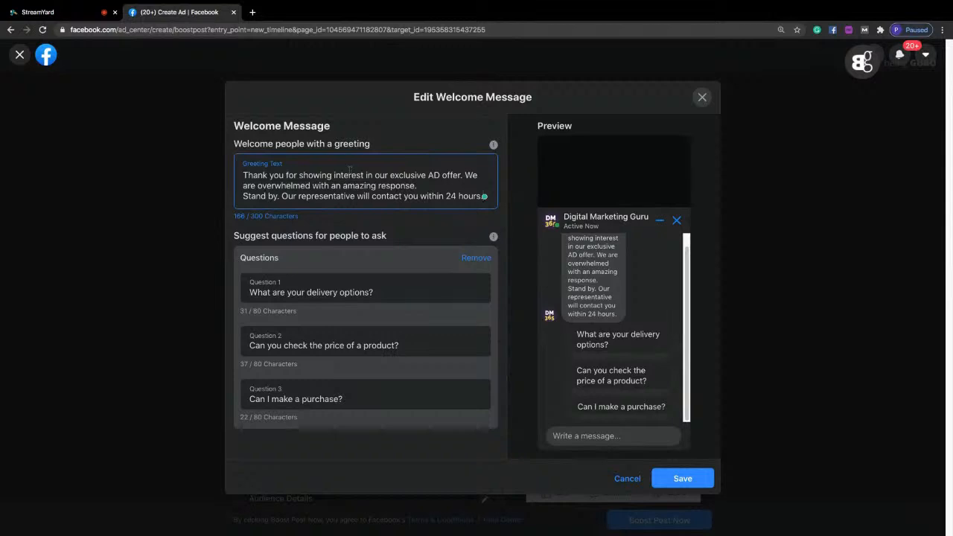
pyautogui.hotkey('ctrl', 'a')
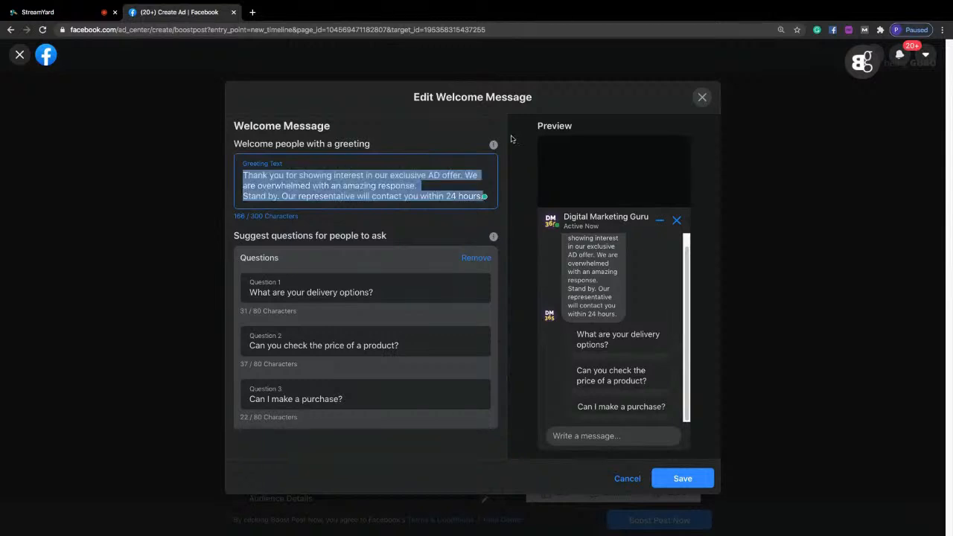
pyautogui.click(684, 478)
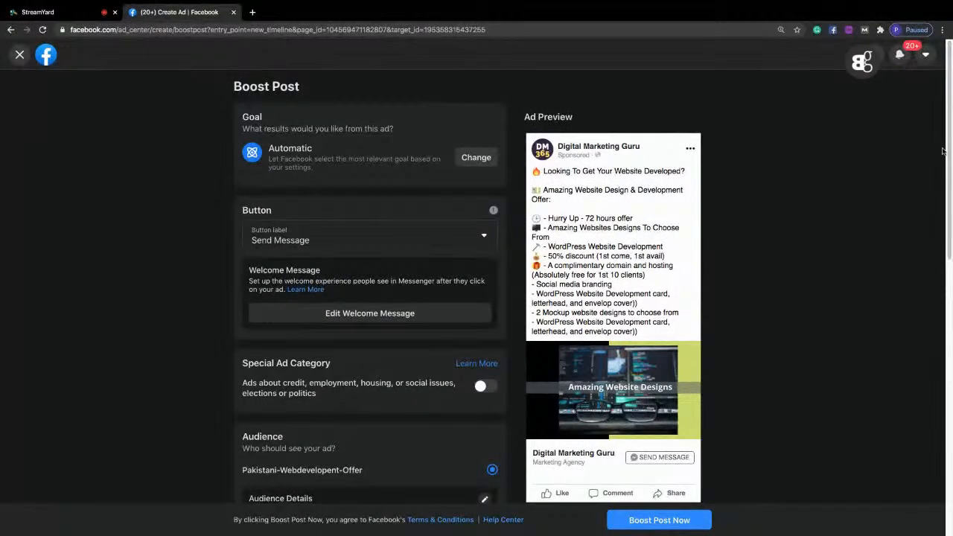
# Review the boost's remaining settings, submit the post for boosting and close the ad summary.
pyautogui.moveTo(952, 134); pyautogui.dragTo(951, 277)
pyautogui.scroll(-5, 533, 349)
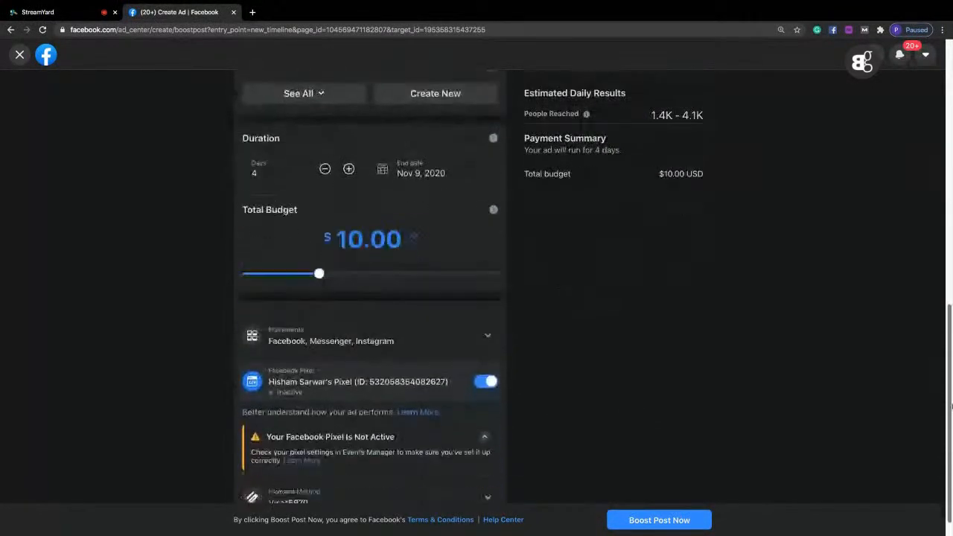
pyautogui.click(640, 522)
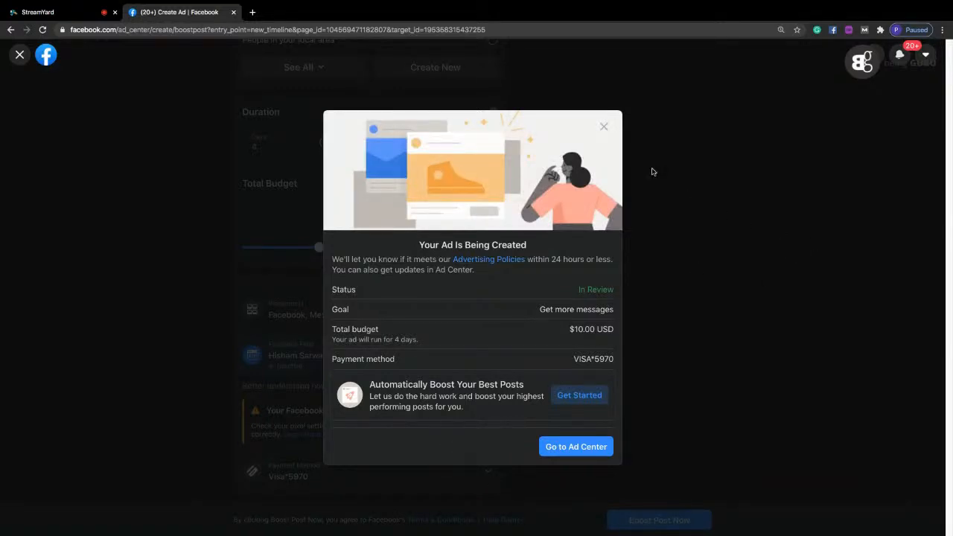
pyautogui.click(603, 126)
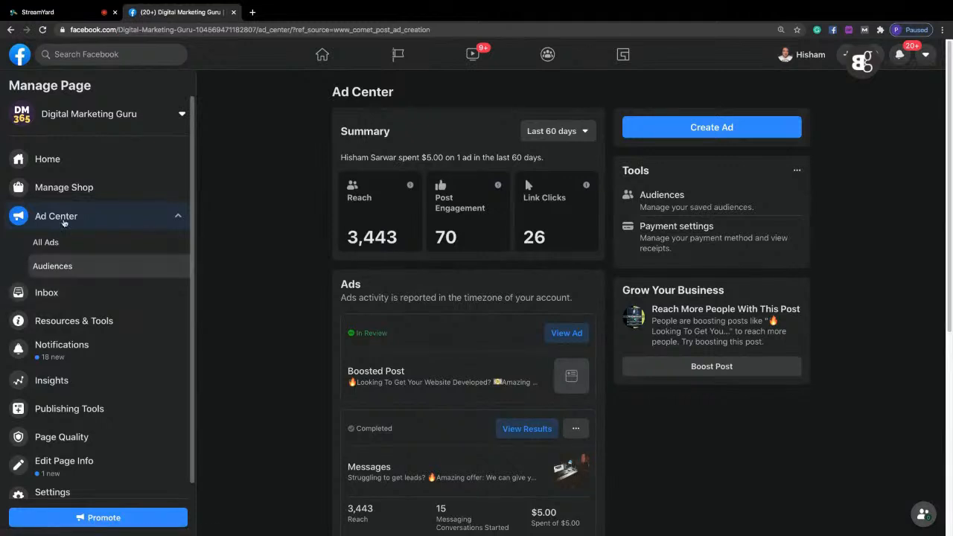
# Search the web for "facebook ad manager".
pyautogui.click(114, 30)
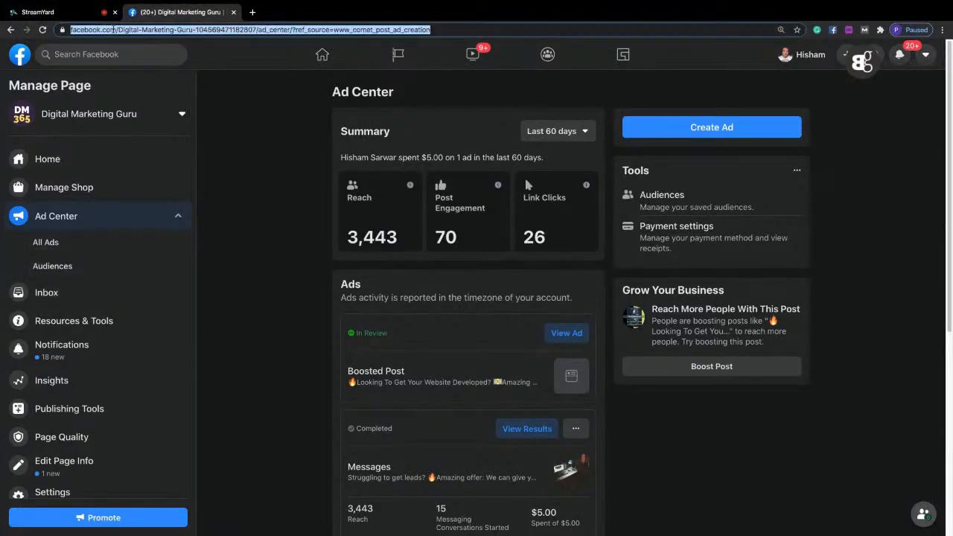
pyautogui.write('facebook a')
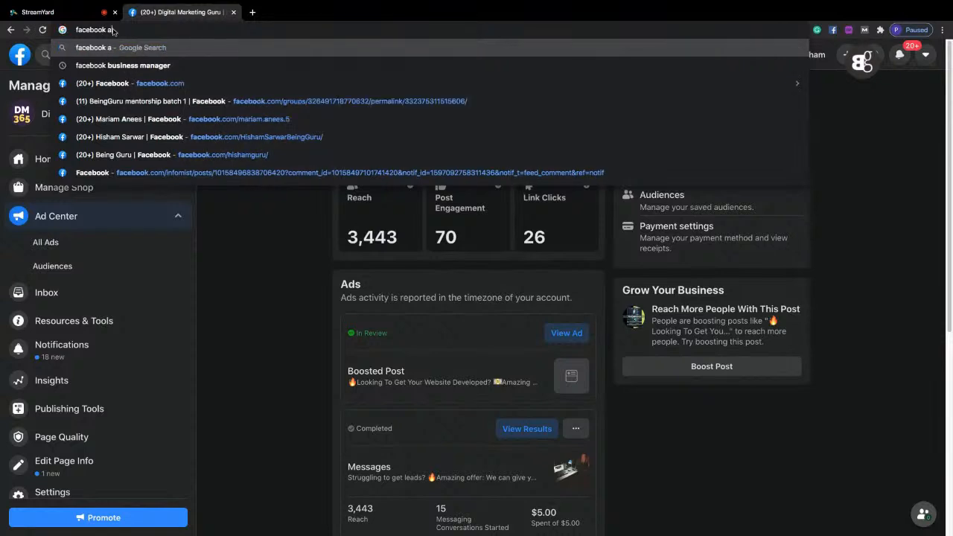
pyautogui.write('d manager')
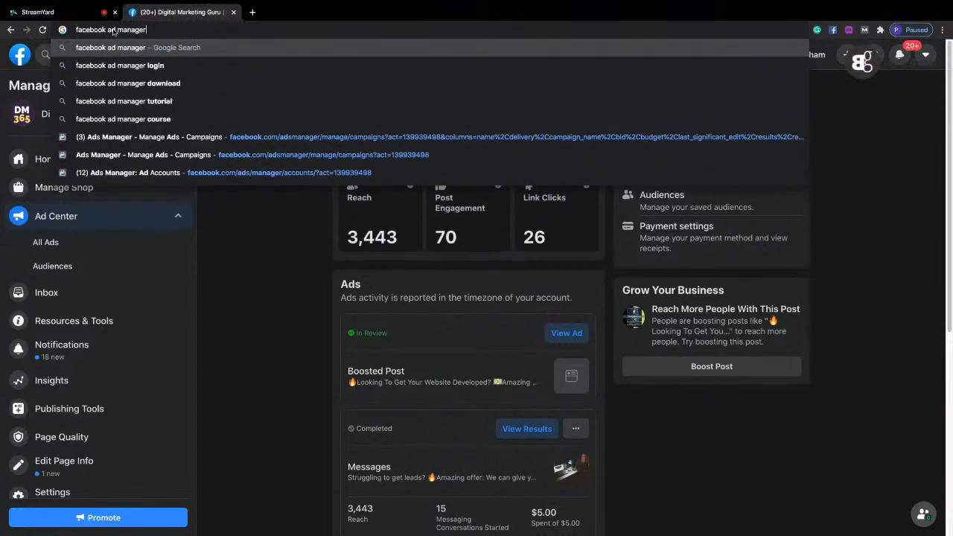
pyautogui.press('Return')
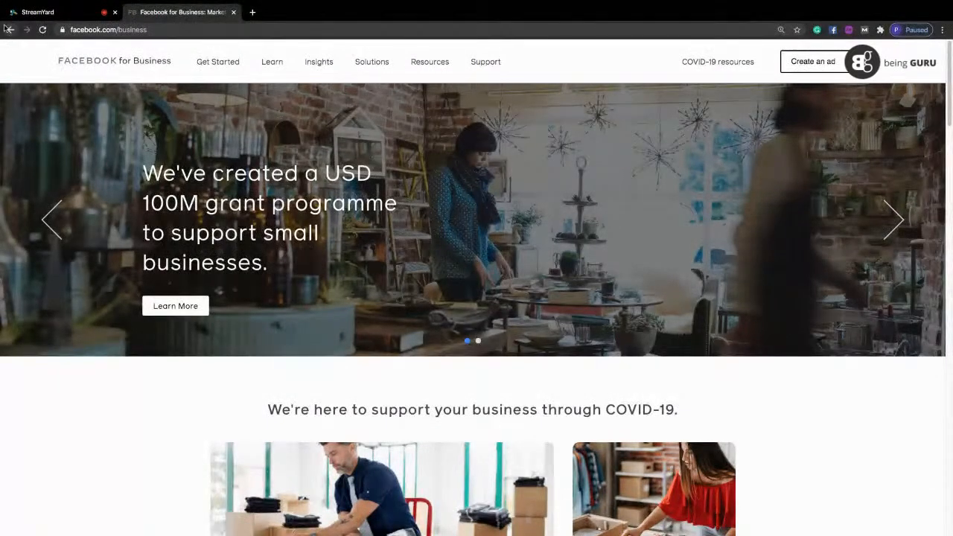
# Go back past the Facebook for Business pages and open Facebook Business Suite.
pyautogui.click(6, 28)
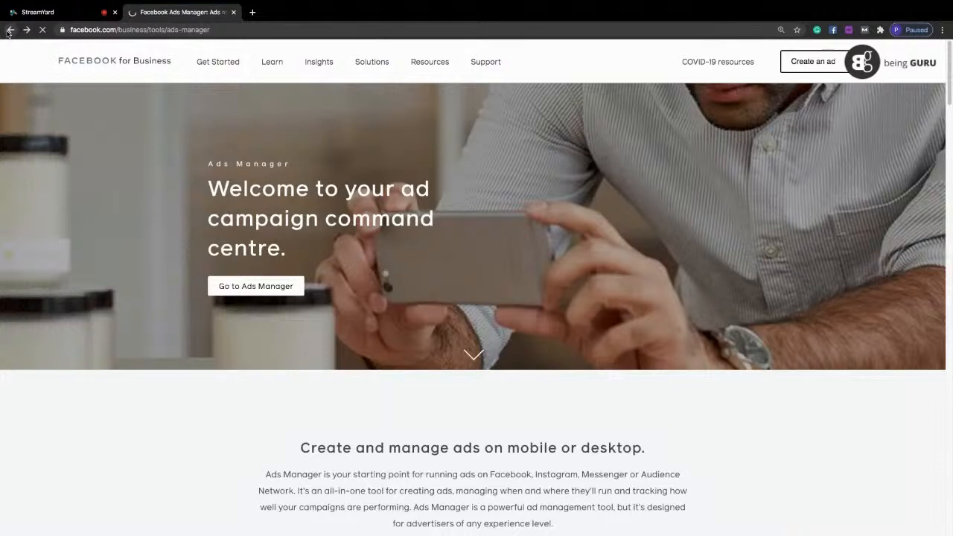
pyautogui.click(8, 30)
pyautogui.click(235, 331)
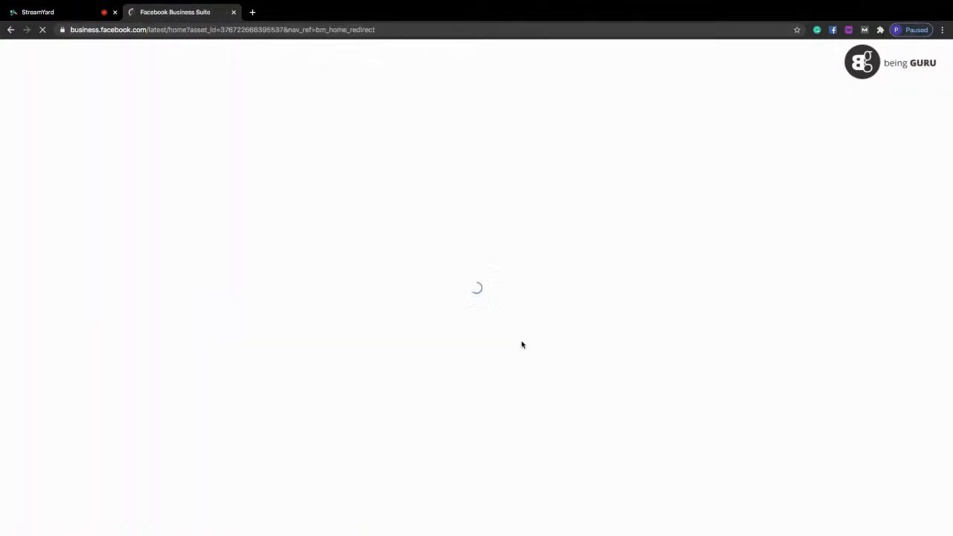
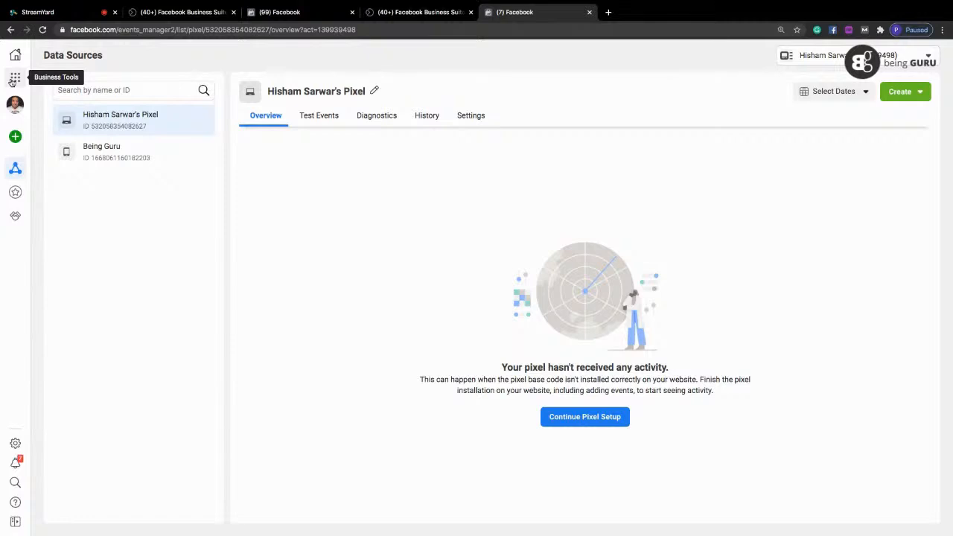
pyautogui.click(13, 80)
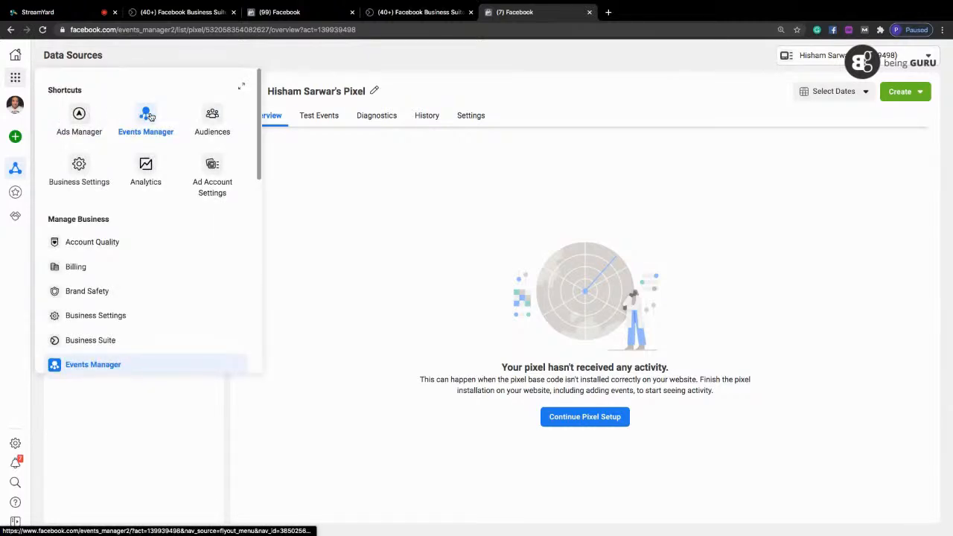
pyautogui.click(589, 162)
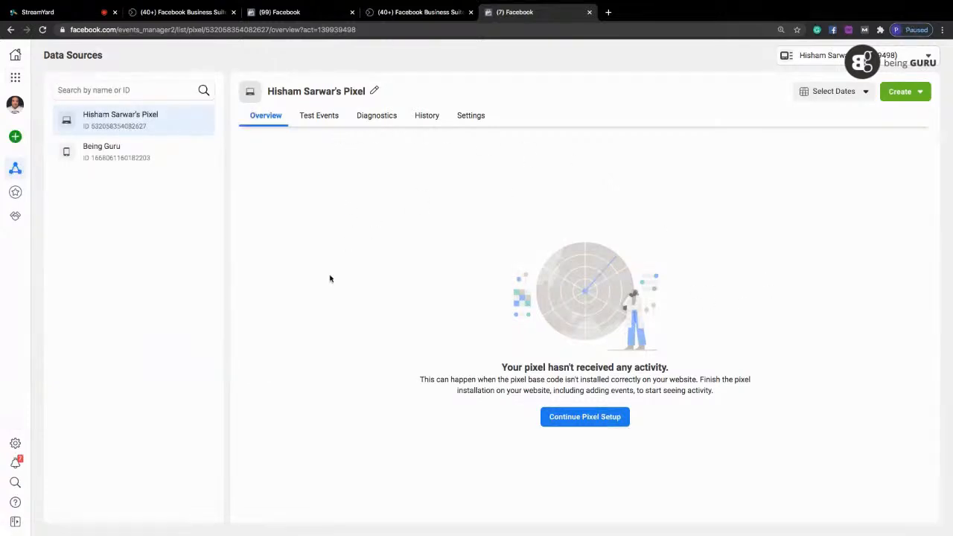
# Continue the pixel setup with manual code installation, copy the base code and close the setup.
pyautogui.click(556, 421)
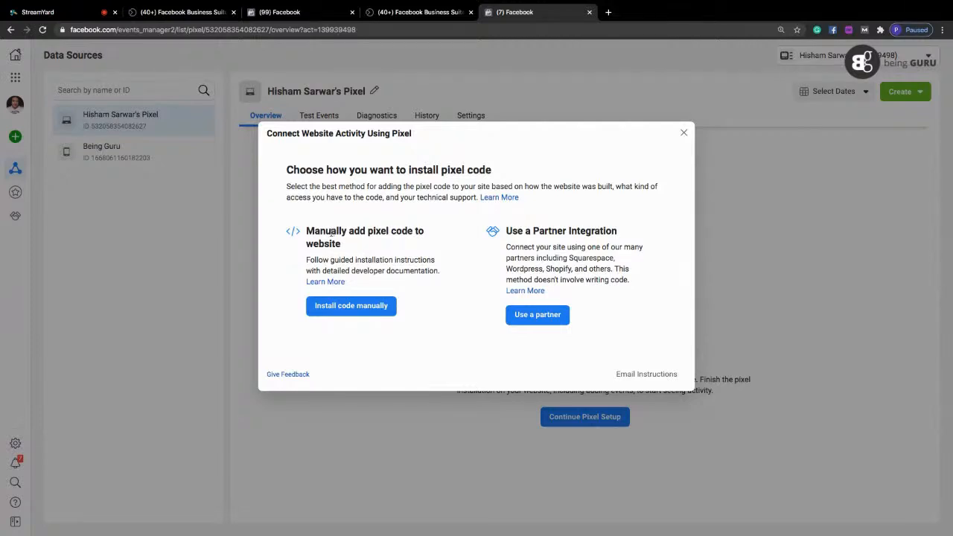
pyautogui.click(339, 309)
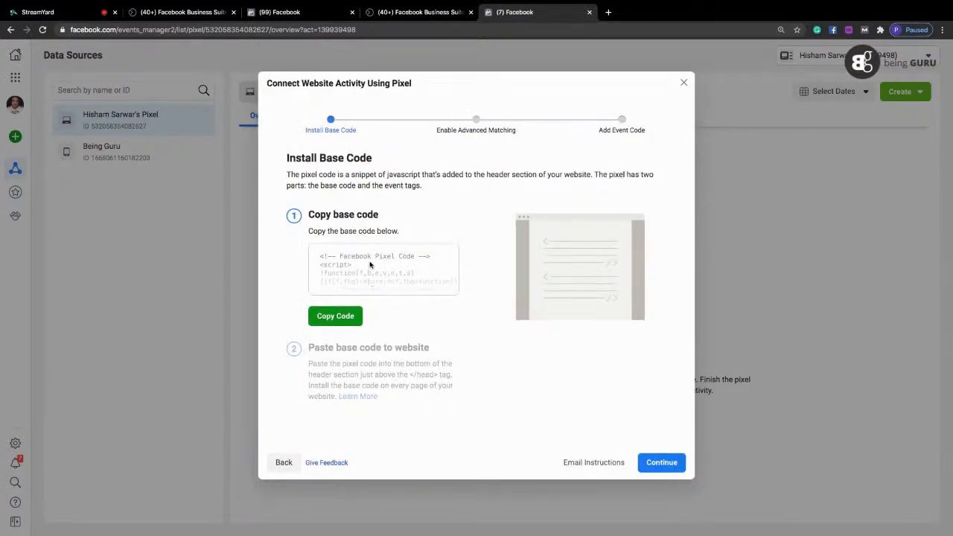
pyautogui.click(335, 317)
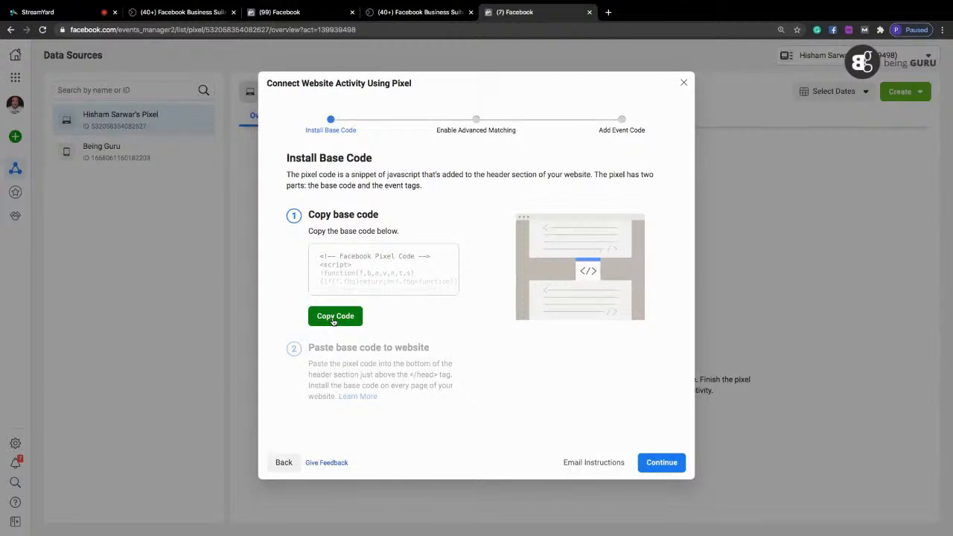
pyautogui.click(334, 320)
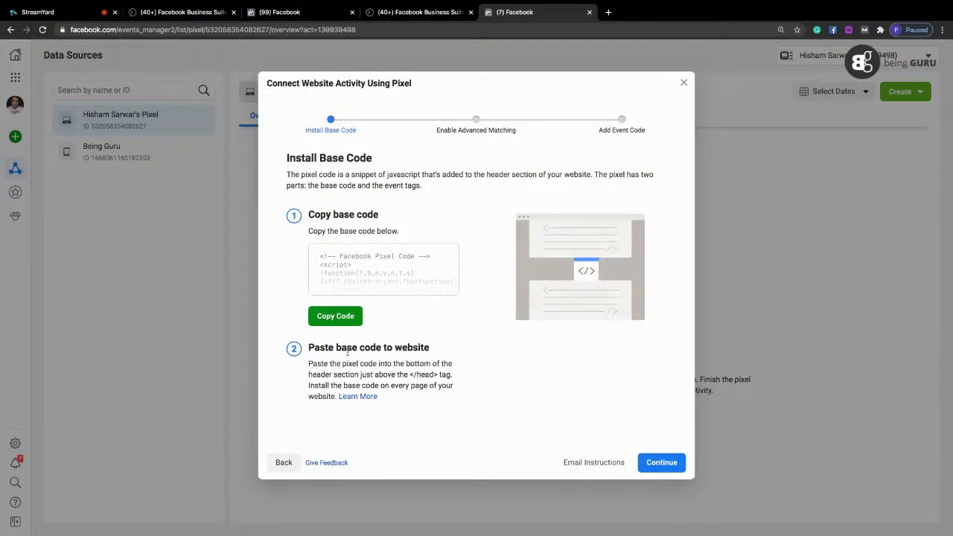
pyautogui.moveTo(360, 374); pyautogui.dragTo(452, 381)
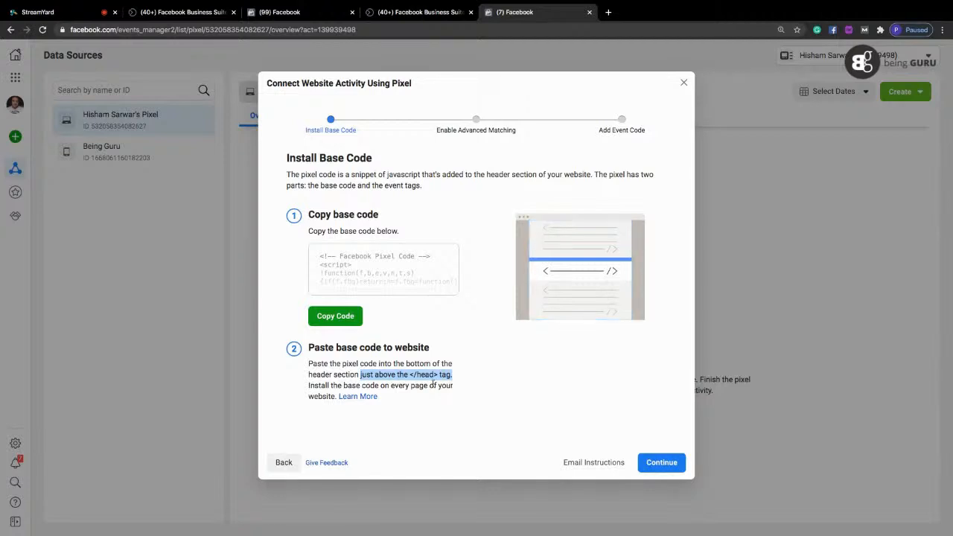
pyautogui.click(342, 315)
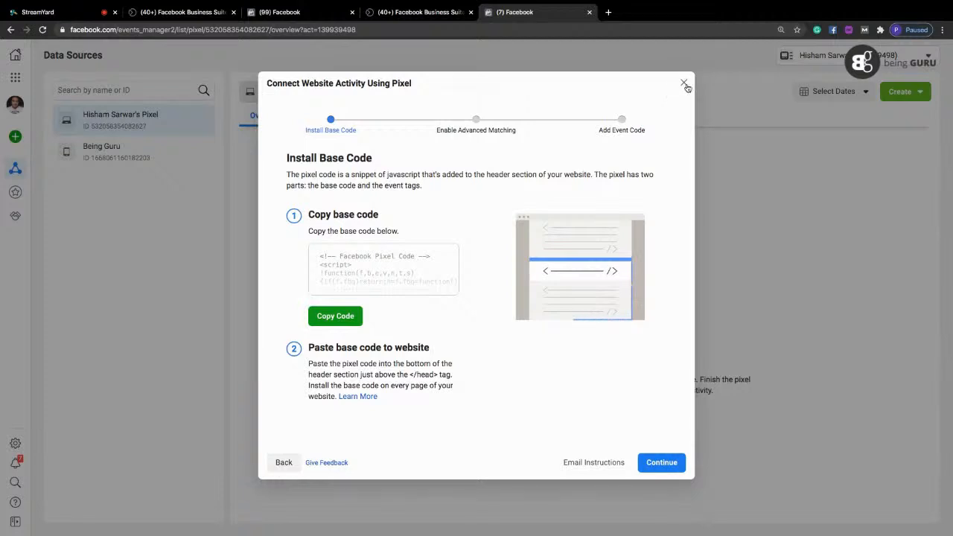
pyautogui.click(684, 83)
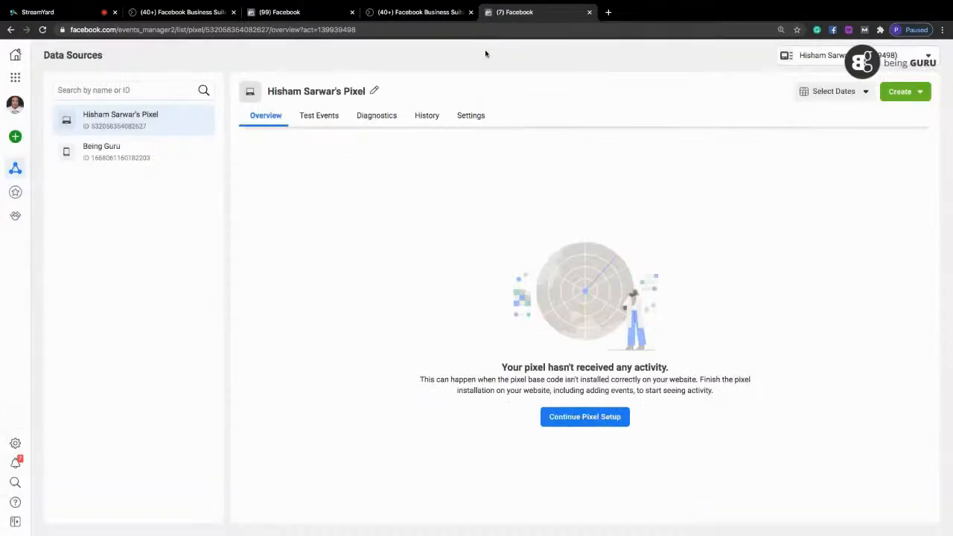
# Switch to the StreamYard studio and take the shared screen off the broadcast.
pyautogui.click(74, 15)
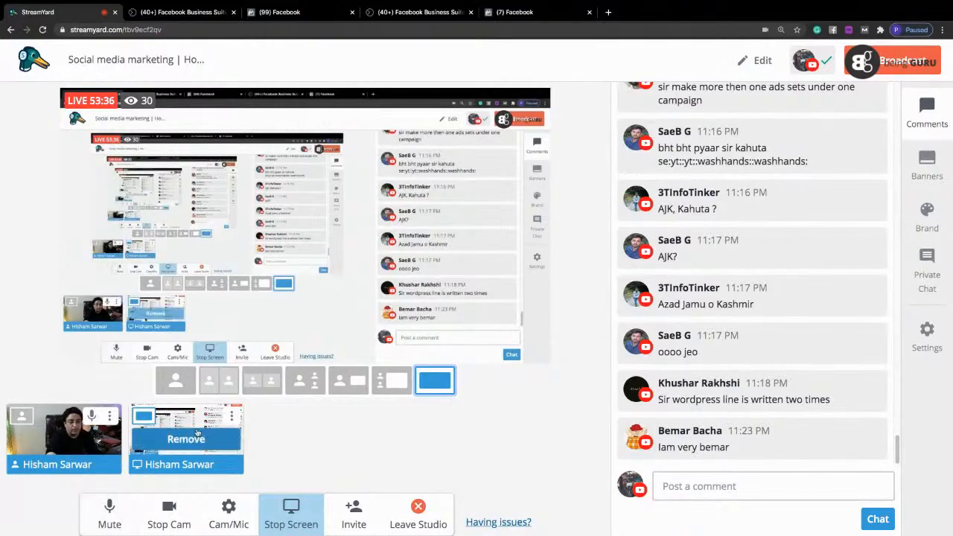
pyautogui.click(166, 447)
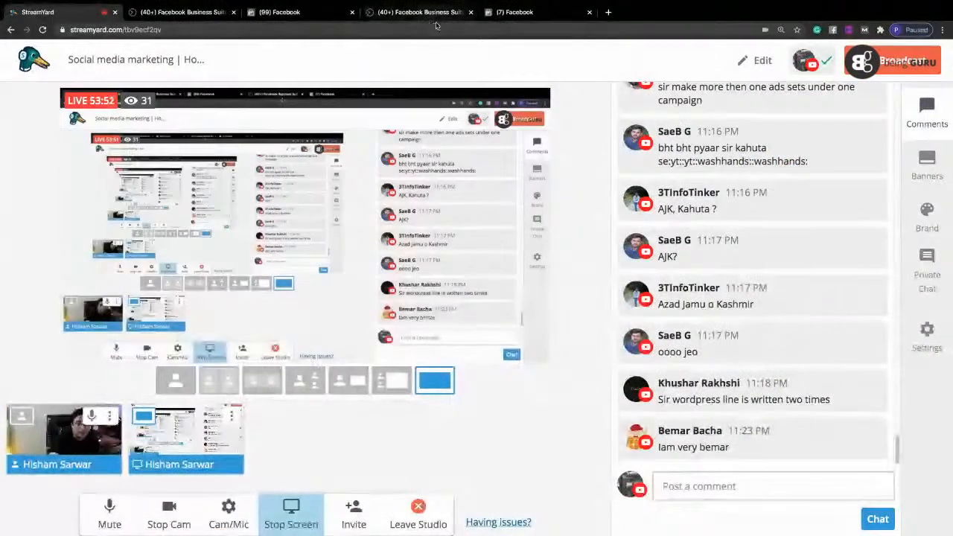
# Return to the Facebook events page and open the presenter's public figure page from the address suggestions.
pyautogui.click(496, 12)
pyautogui.click(370, 29)
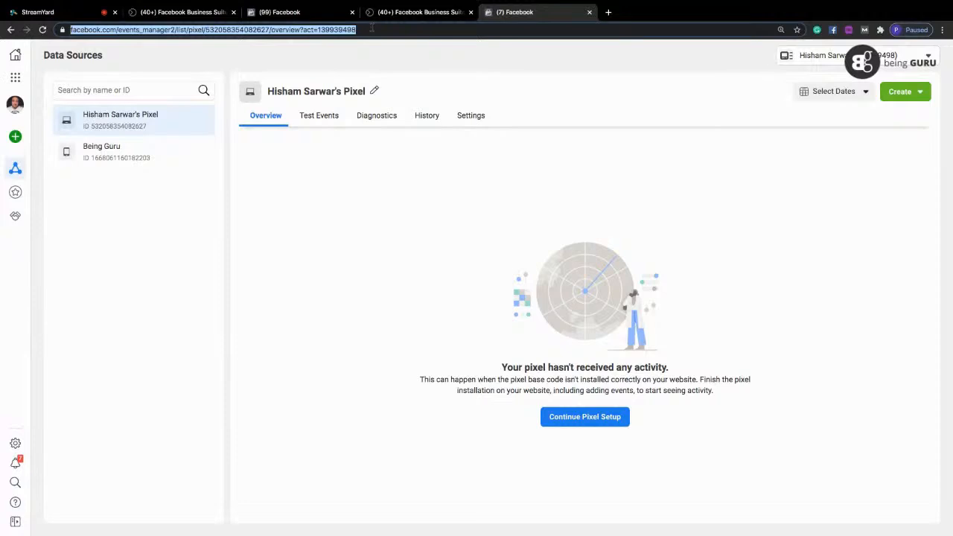
pyautogui.write('f')
pyautogui.press('Down')
pyautogui.press('Down')
pyautogui.press('Down')
pyautogui.press('Down')
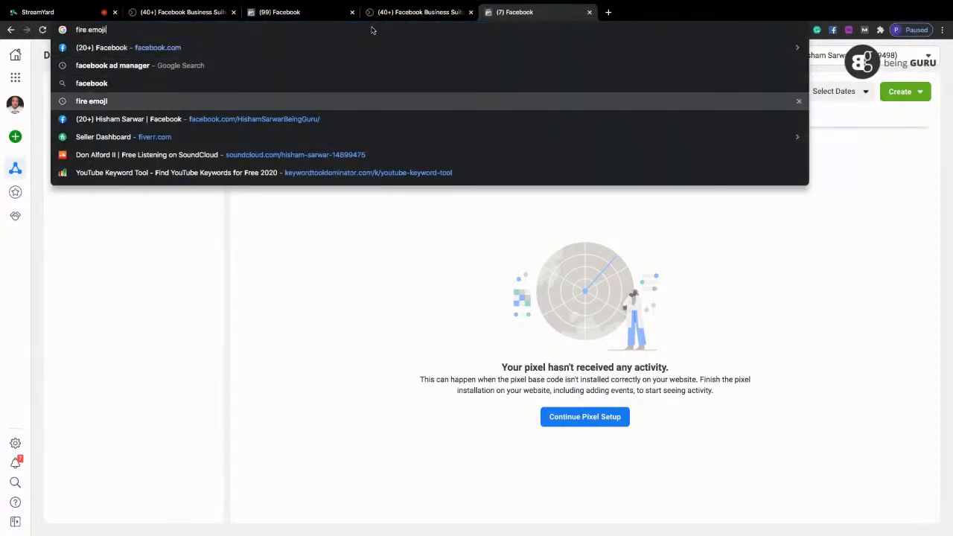
pyautogui.press('Return')
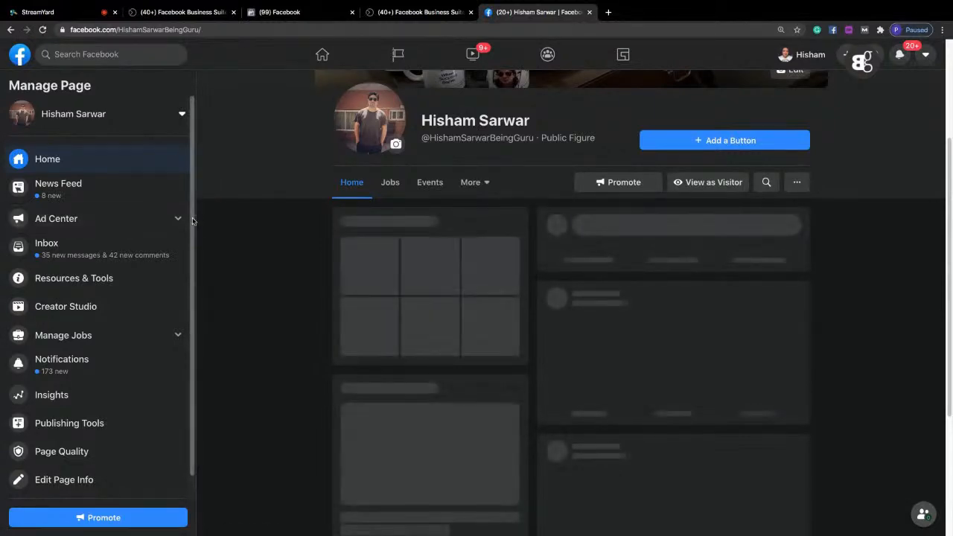
# Switch to managing the Digital Marketing Guru page and open the boost setup for its March 19 status update.
pyautogui.click(79, 119)
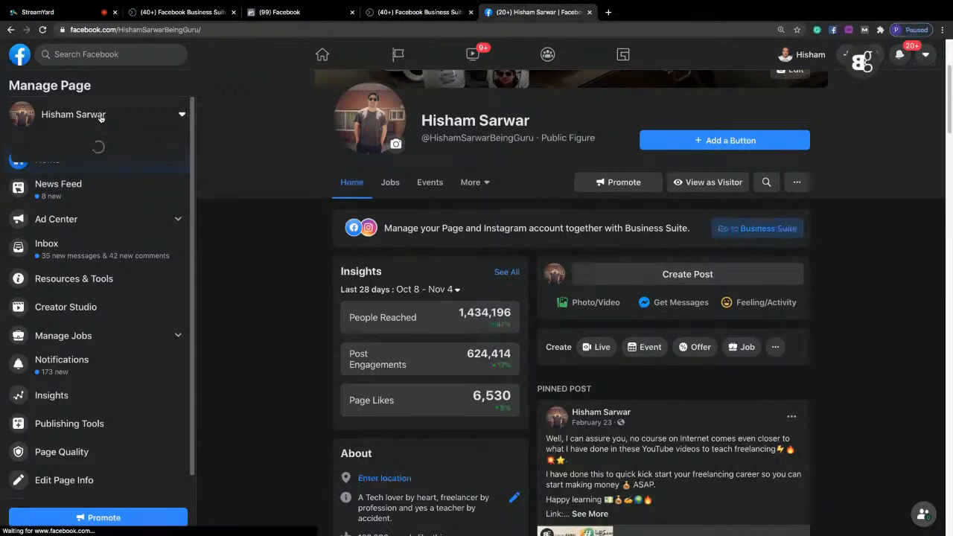
pyautogui.click(86, 207)
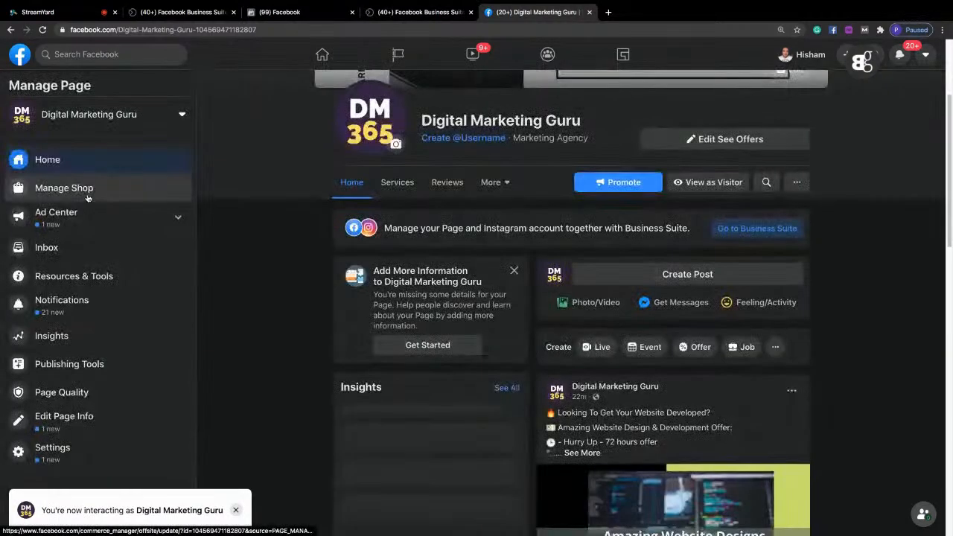
pyautogui.moveTo(950, 104); pyautogui.dragTo(951, 427)
pyautogui.scroll(-7, 941, 420)
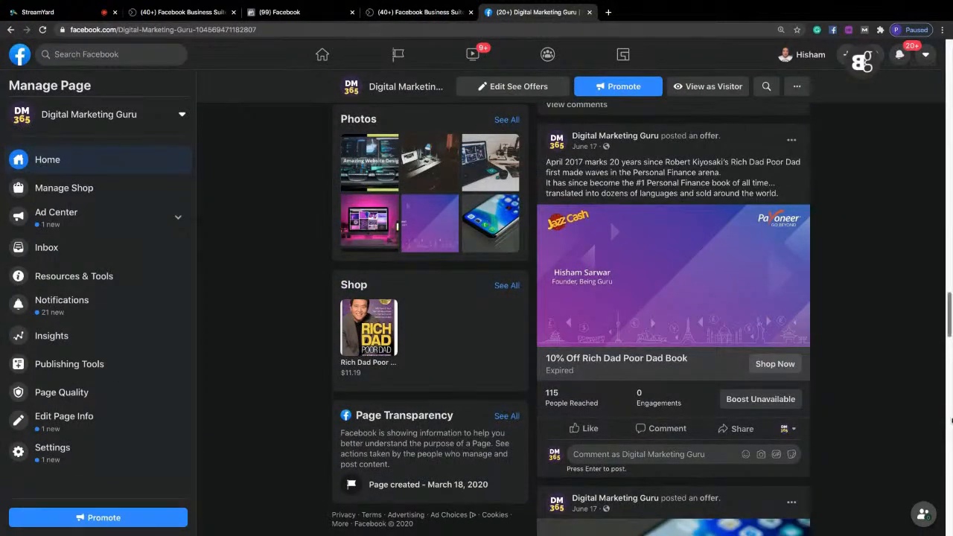
pyautogui.scroll(-8, 948, 439)
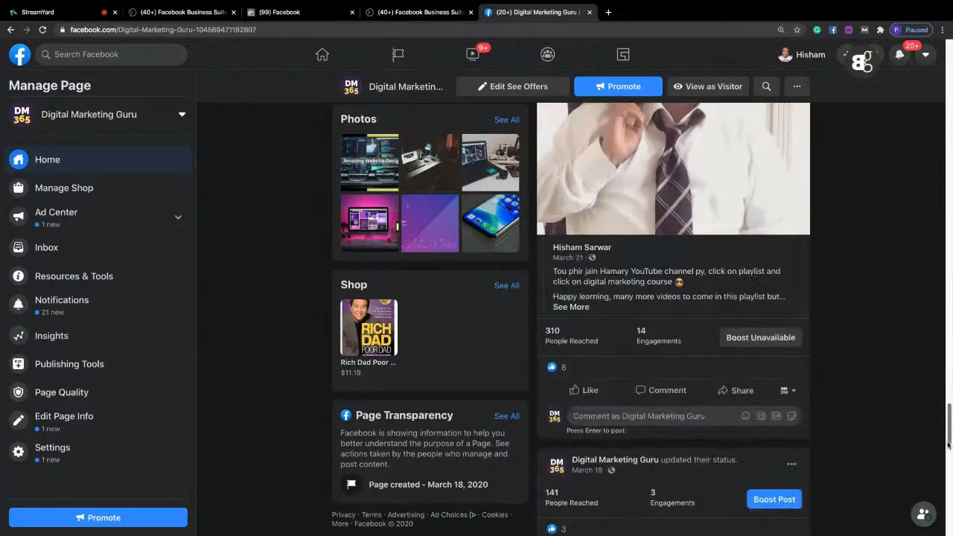
pyautogui.click(771, 502)
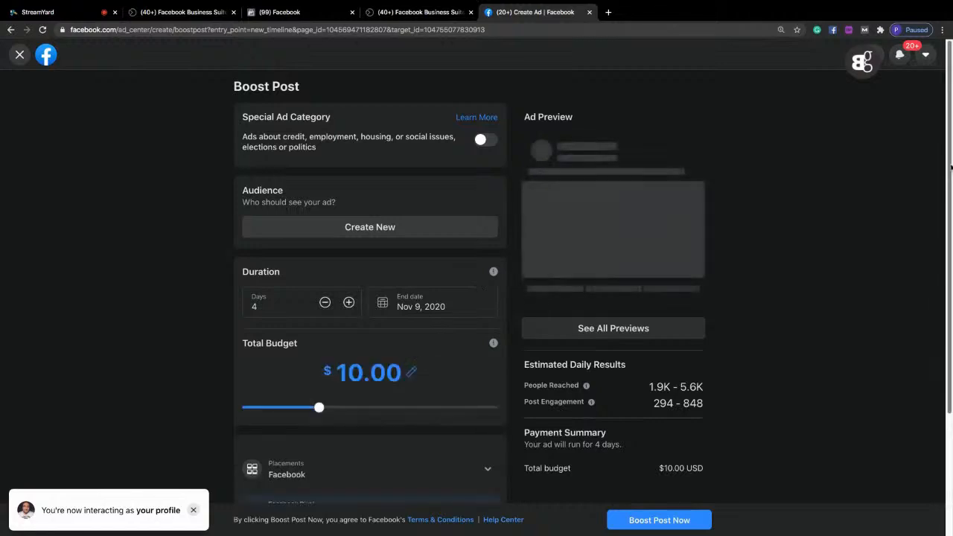
# Highlight the notice under the Facebook Pixel setting in the boost setup and switch to the StreamYard studio.
pyautogui.scroll(-5, 476, 288)
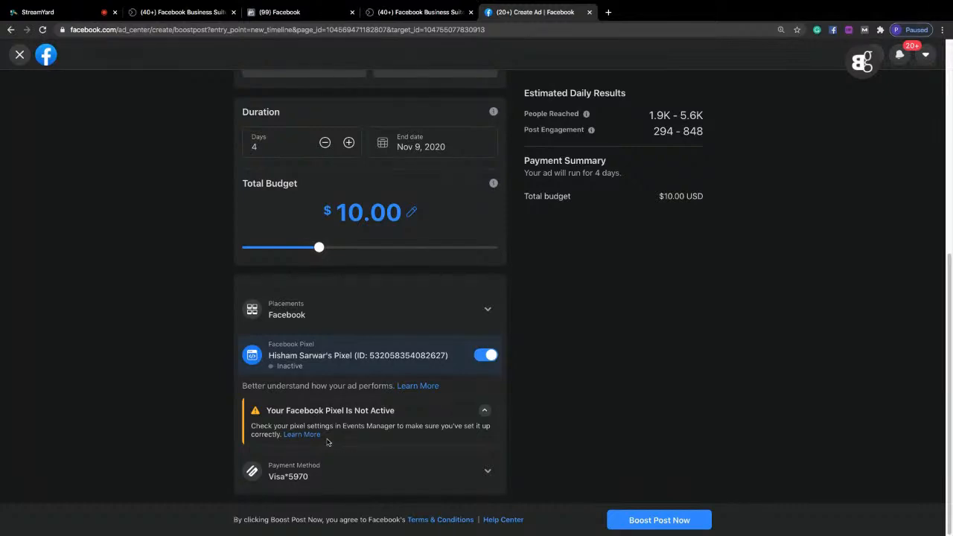
pyautogui.moveTo(326, 442); pyautogui.dragTo(251, 411)
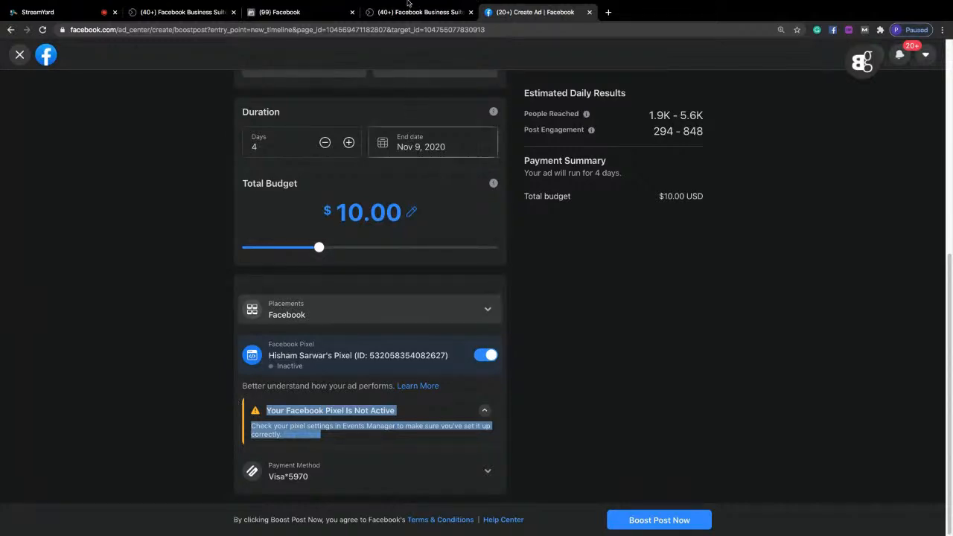
pyautogui.click(78, 19)
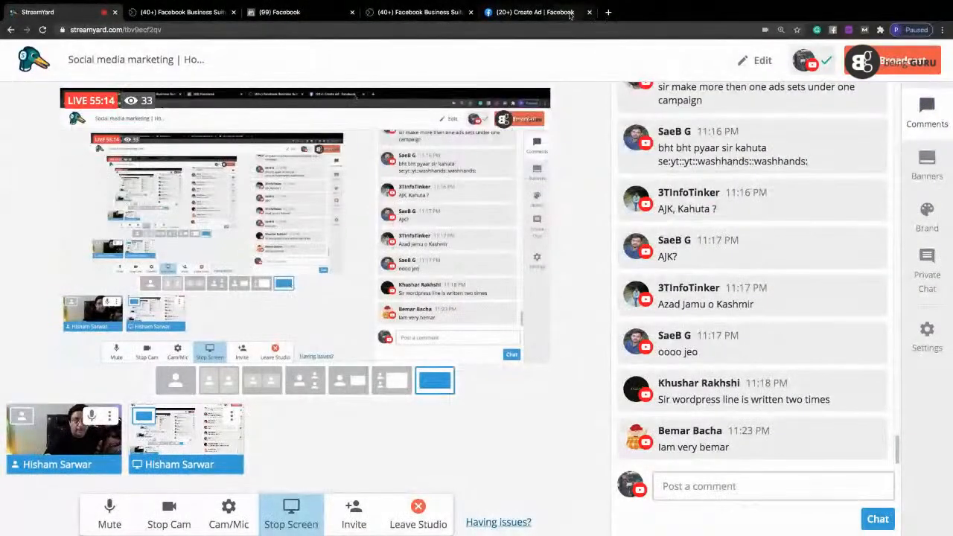
# Go back to the boost setup, leave it without saving and open the presenter's public figure page.
pyautogui.click(534, 12)
pyautogui.click(176, 29)
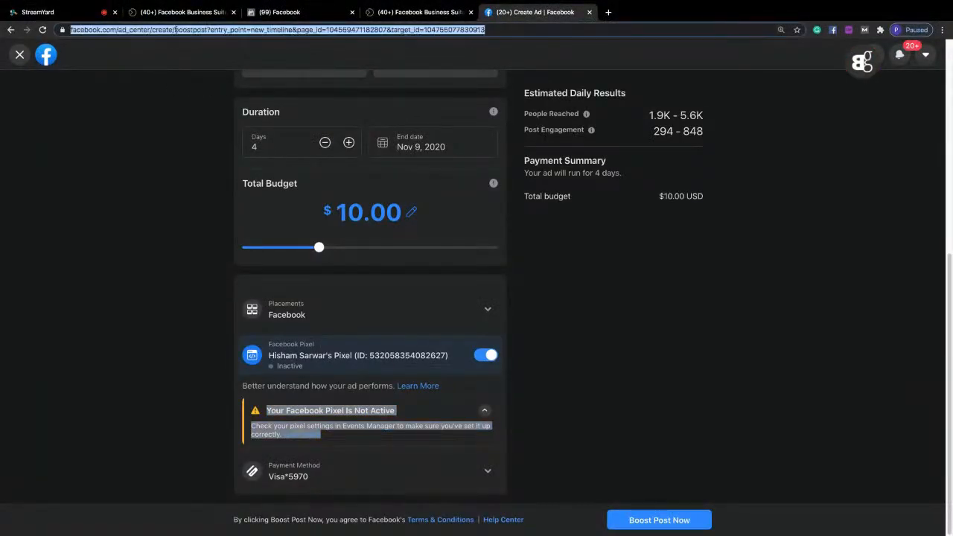
pyautogui.press('Down')
pyautogui.press('Down')
pyautogui.press('Down')
pyautogui.press('Down')
pyautogui.press('Down')
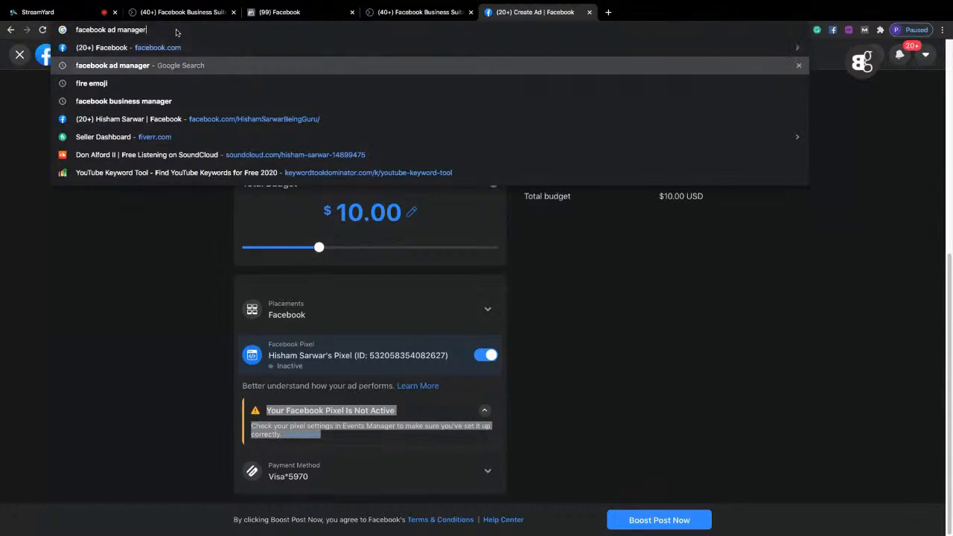
pyautogui.press('Return')
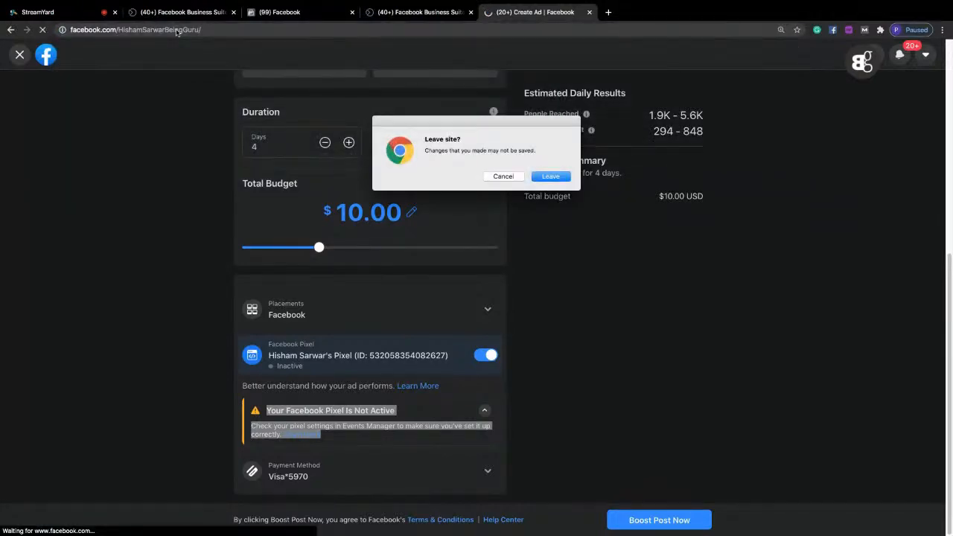
pyautogui.click(550, 178)
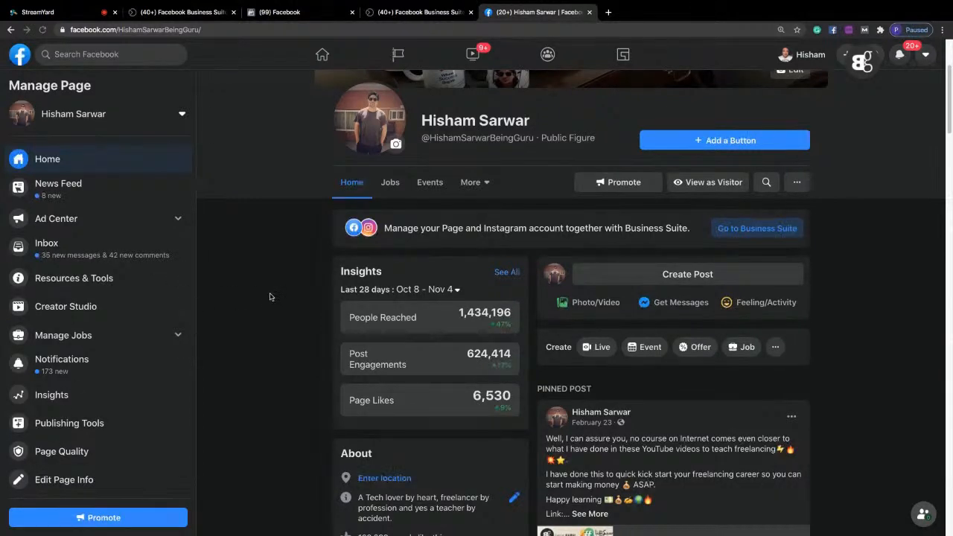
# Open the public figure page's settings and show its Instagram section.
pyautogui.scroll(-1, 192, 228)
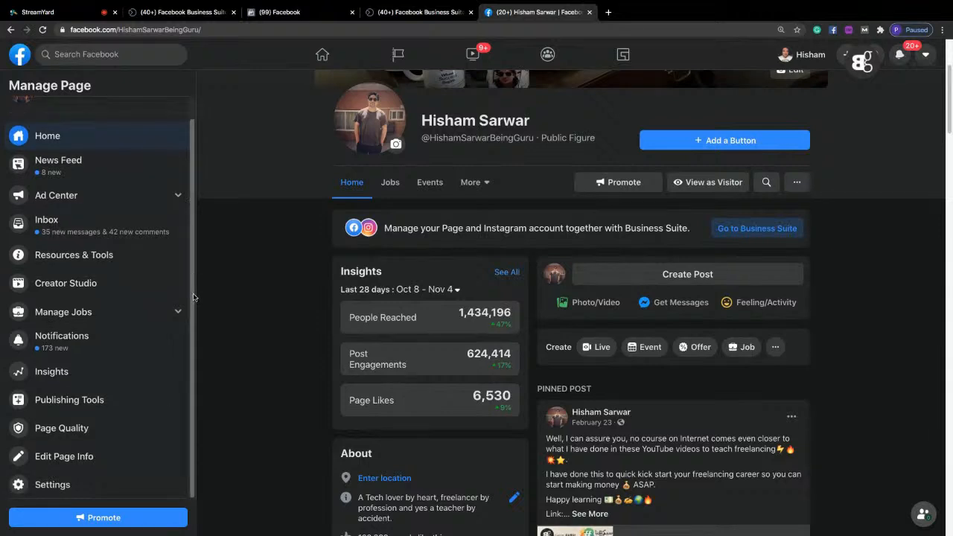
pyautogui.click(48, 485)
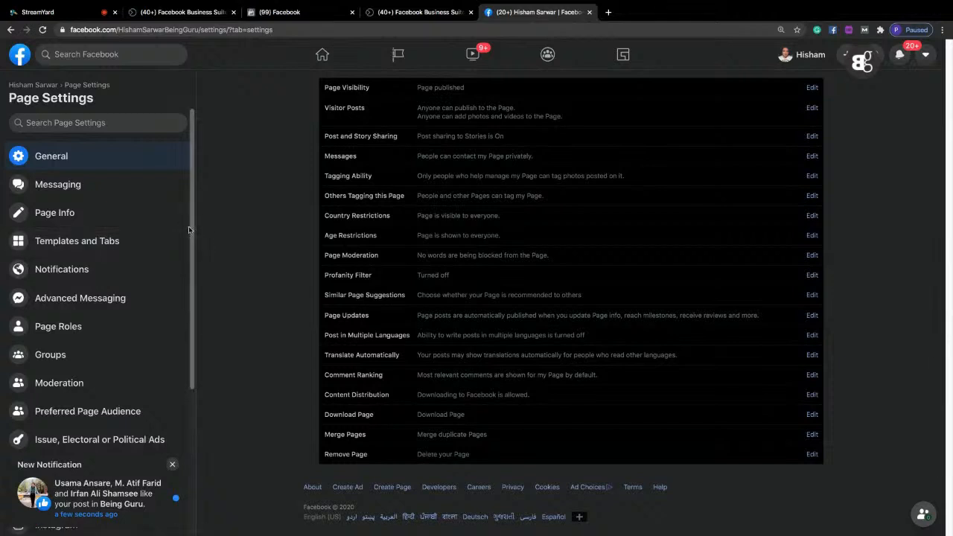
pyautogui.moveTo(188, 231); pyautogui.dragTo(203, 247)
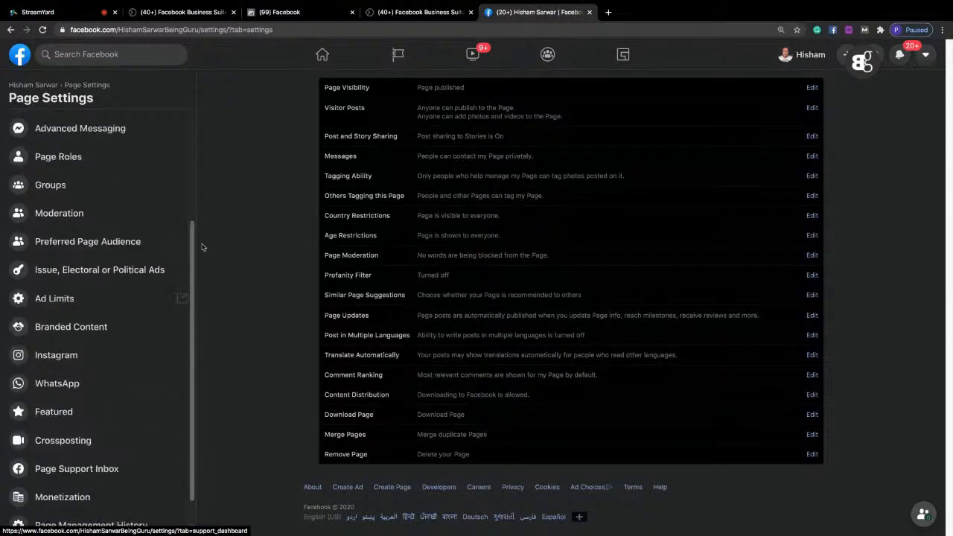
pyautogui.scroll(3, 148, 283)
pyautogui.scroll(-3, 126, 320)
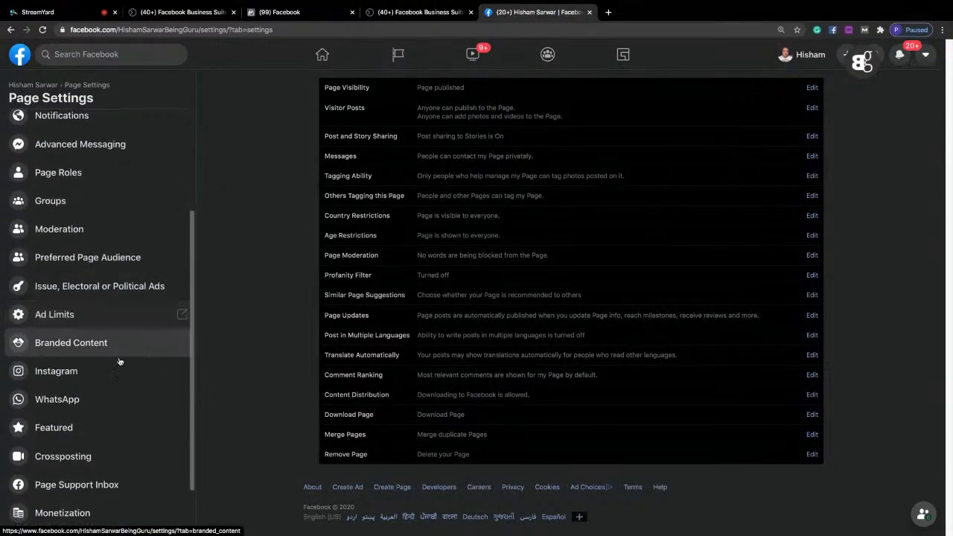
pyautogui.click(80, 379)
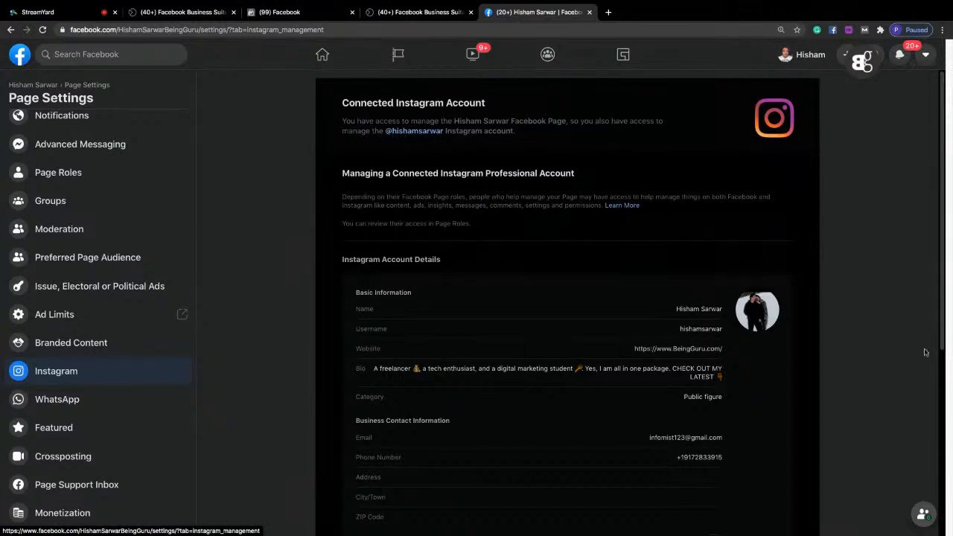
# Review the connected Instagram account's details, highlight the Disconnect Instagram explanation and switch to the StreamYard studio.
pyautogui.moveTo(940, 148); pyautogui.dragTo(935, 69)
pyautogui.moveTo(946, 234); pyautogui.dragTo(950, 368)
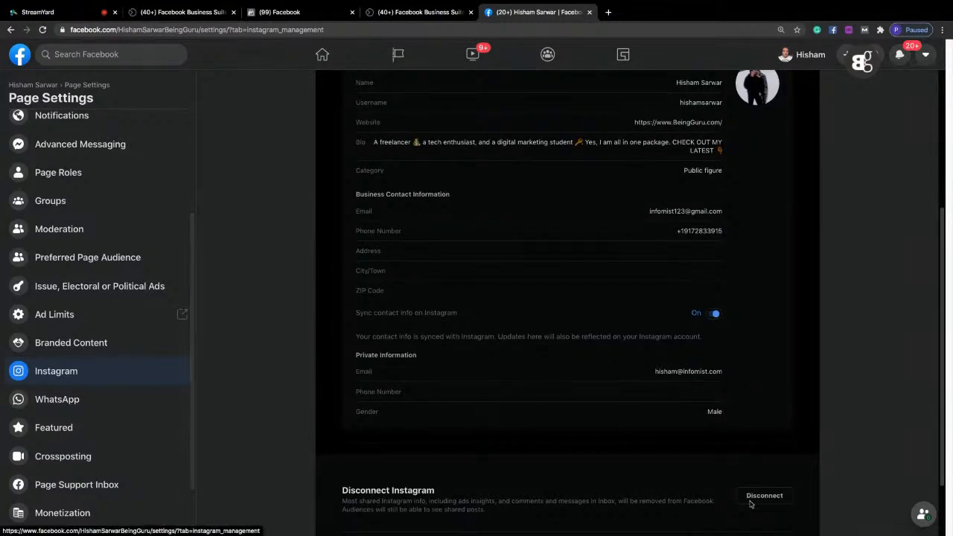
pyautogui.moveTo(342, 482); pyautogui.dragTo(485, 511)
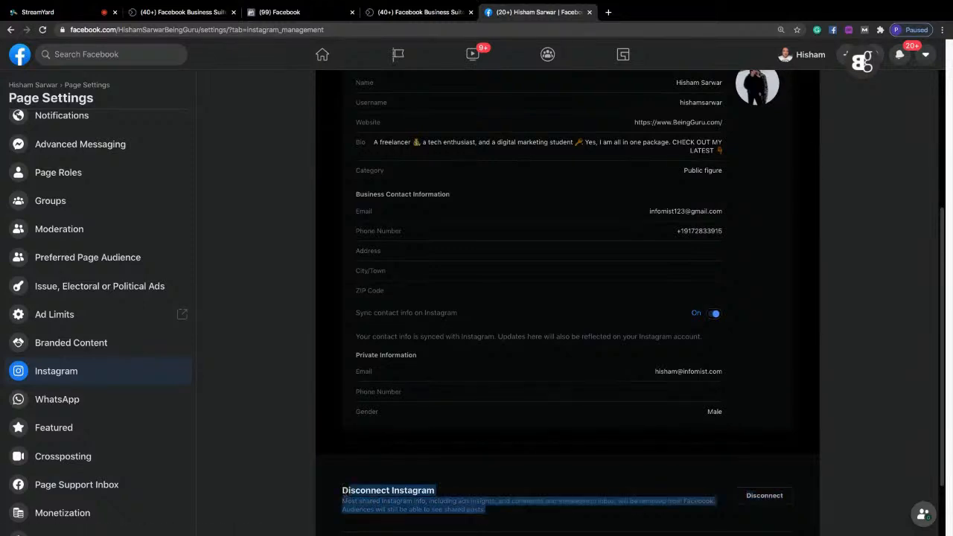
pyautogui.click(417, 472)
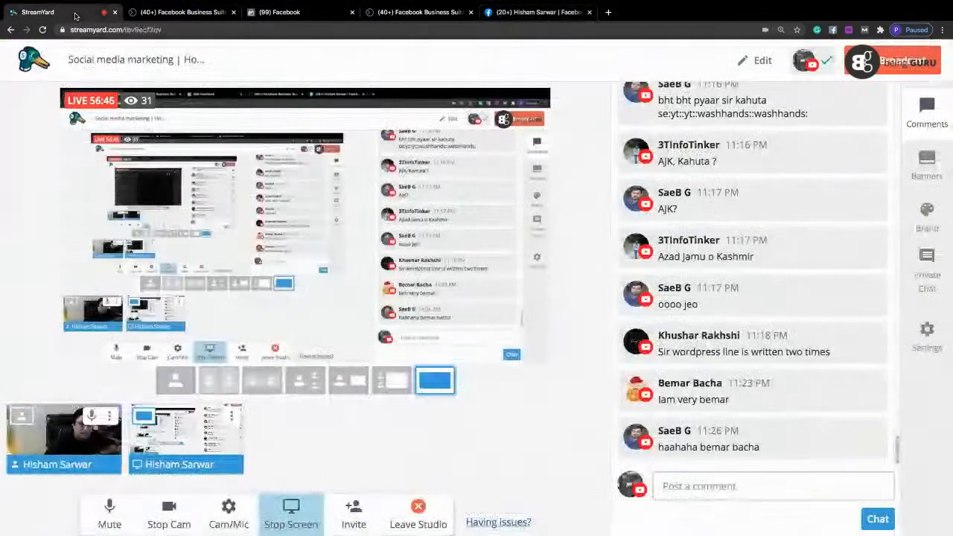
pyautogui.click(76, 14)
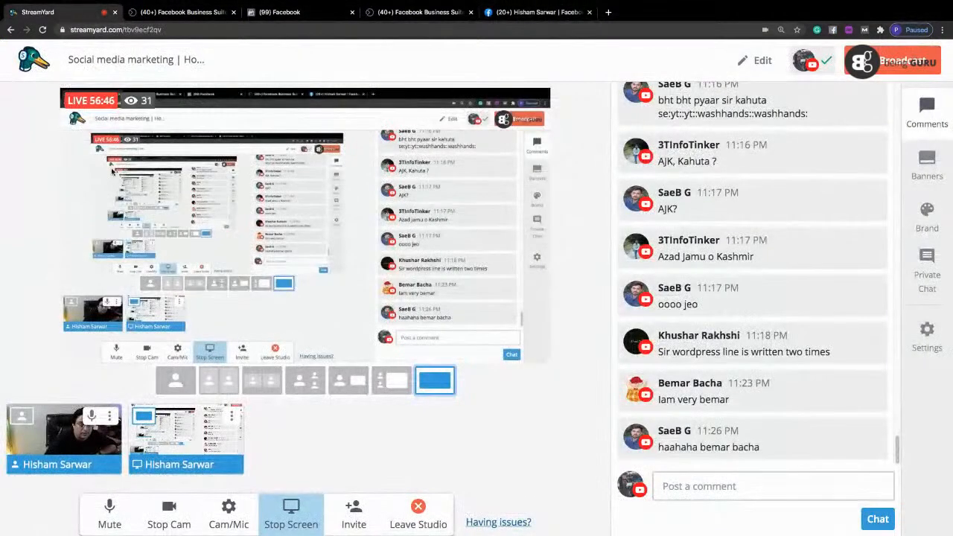